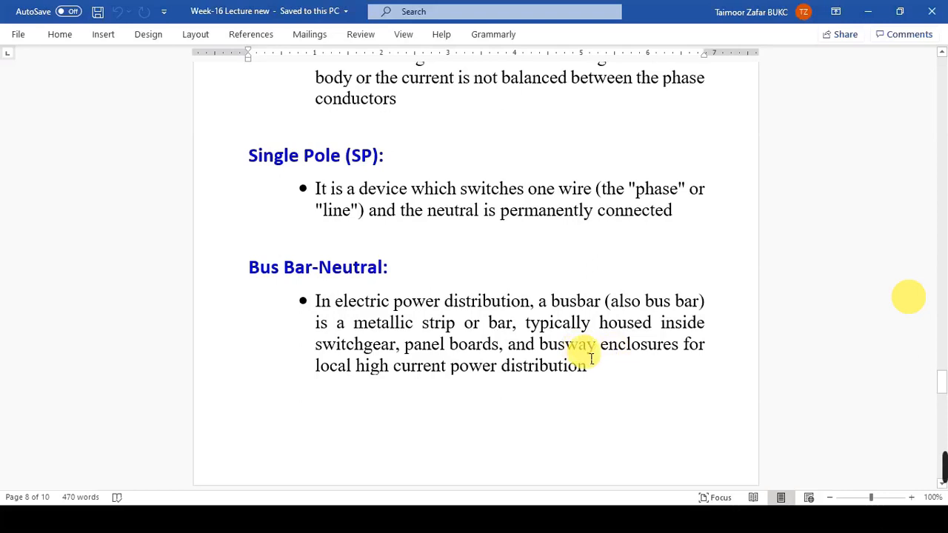
Go back to the House Electrical Wiring Layout page and bring up the basic electrical circuit diagram in Paint.
click(586, 358)
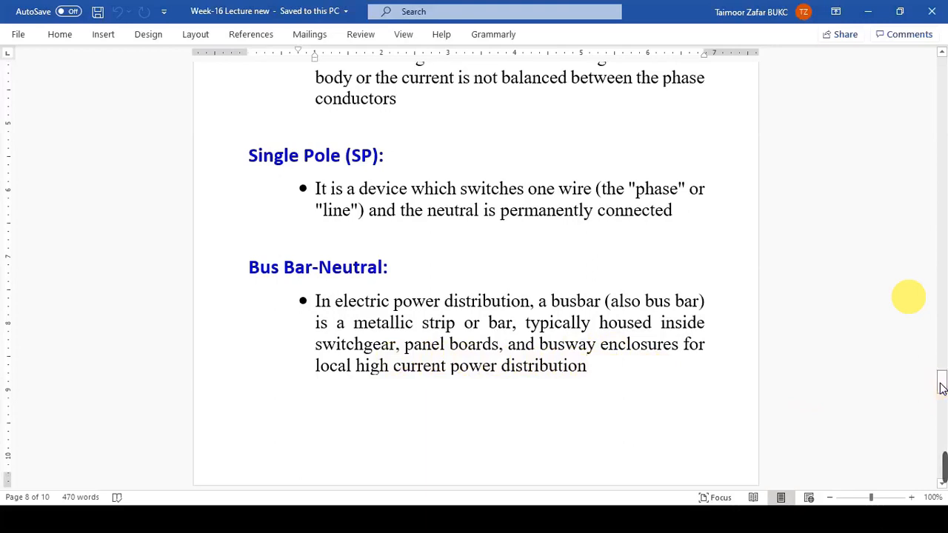
drag(942, 388, 942, 316)
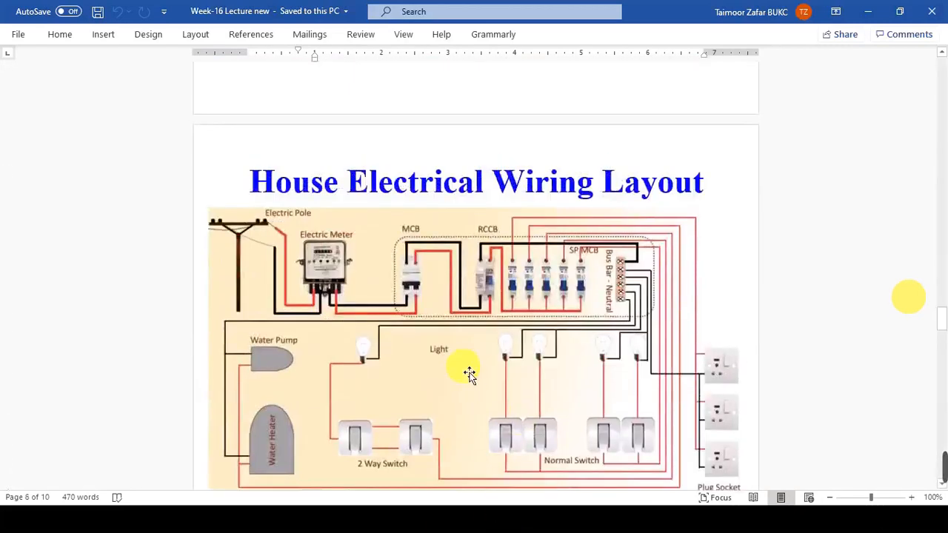
key(alt+Tab)
click(375, 331)
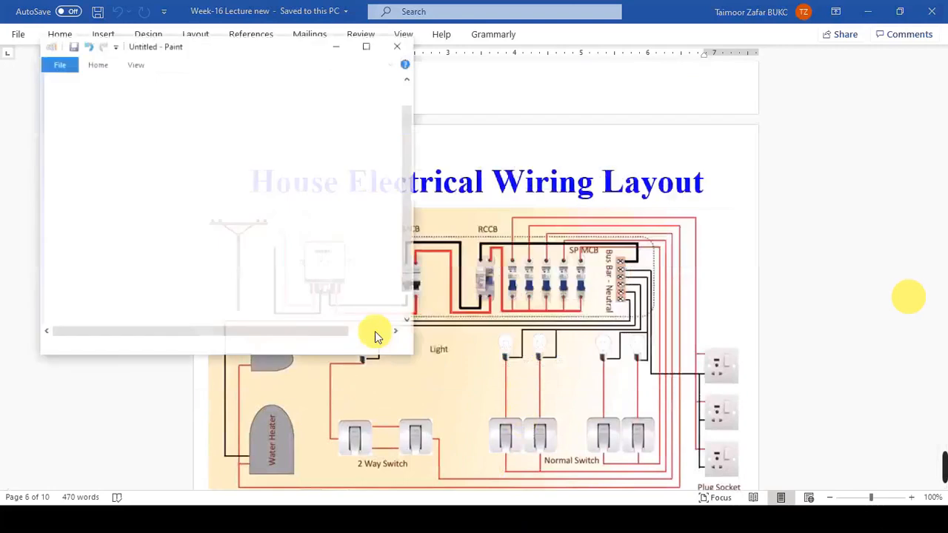
Minimize the Word lecture document and switch from the Paint circuit diagram to the empty AutoCAD drawing.
click(868, 11)
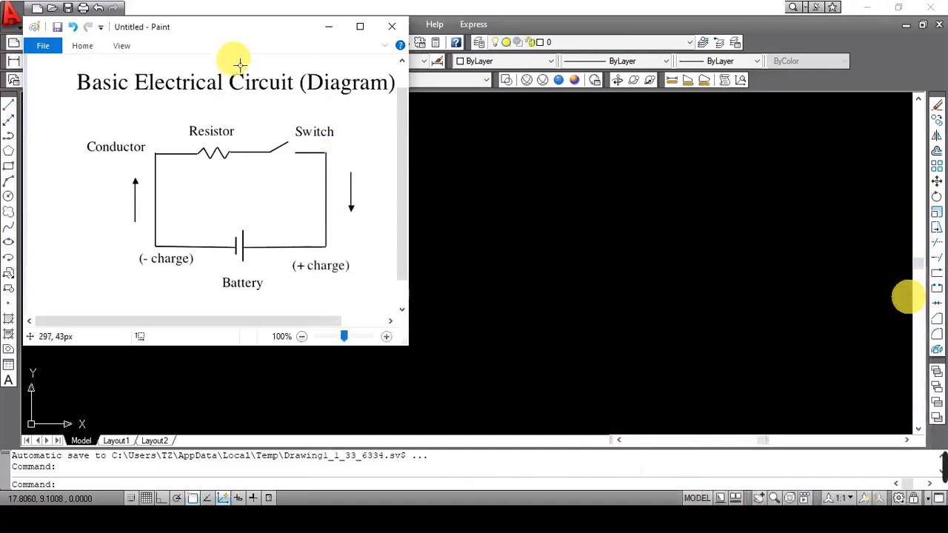
mouse_move(252, 38)
mouse_down()
mouse_move(229, 36)
mouse_move(238, 83)
mouse_move(279, 110)
mouse_move(260, 112)
mouse_up()
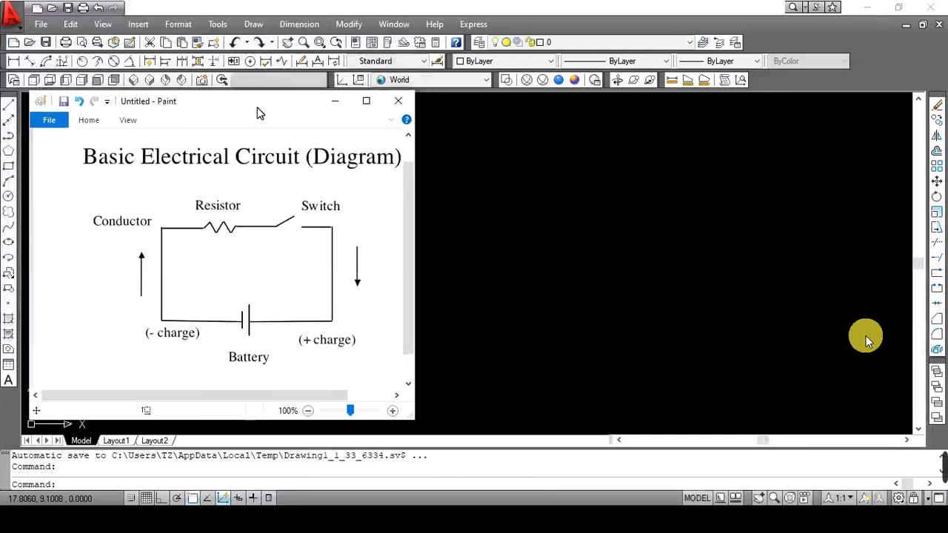
click(568, 231)
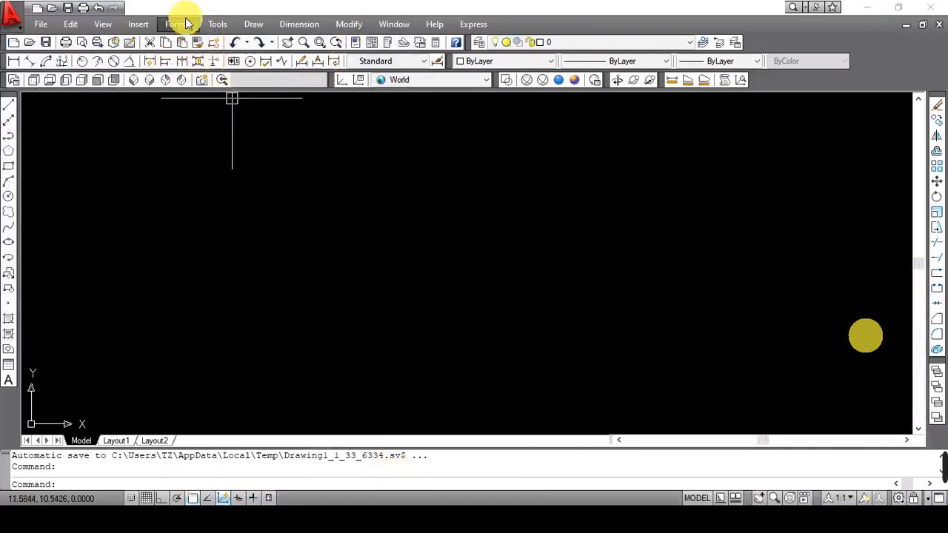
Open the Tool Palettes, look through the Mechanical and Civil samples, and return to the Electrical samples.
click(214, 25)
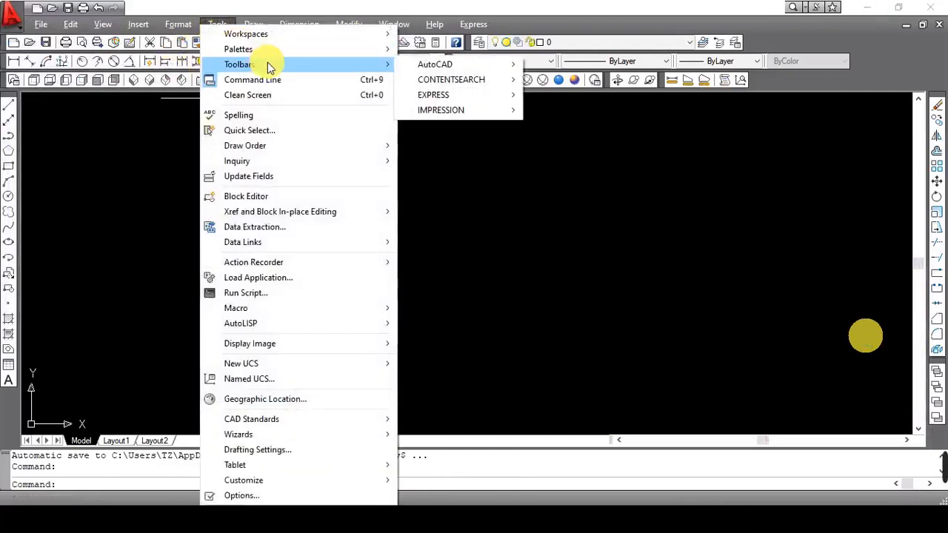
mouse_move(276, 56)
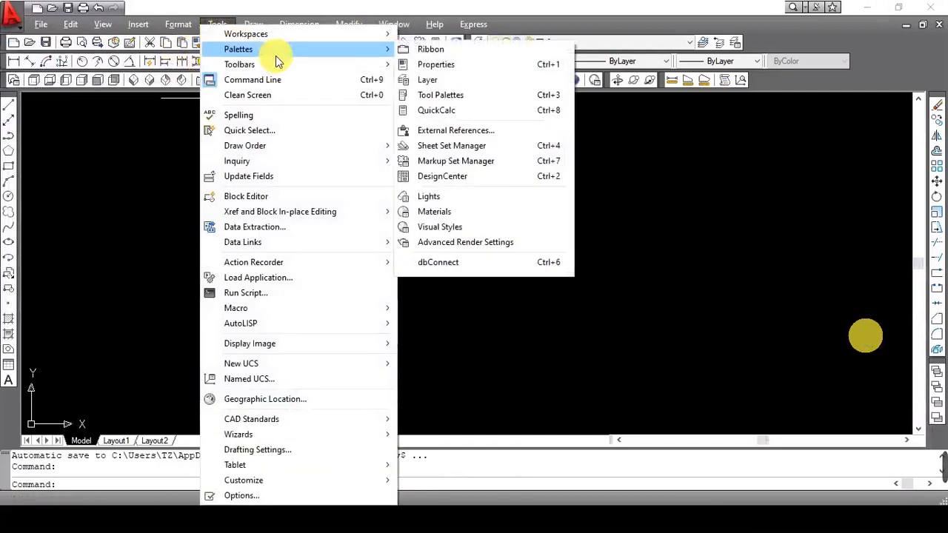
click(492, 100)
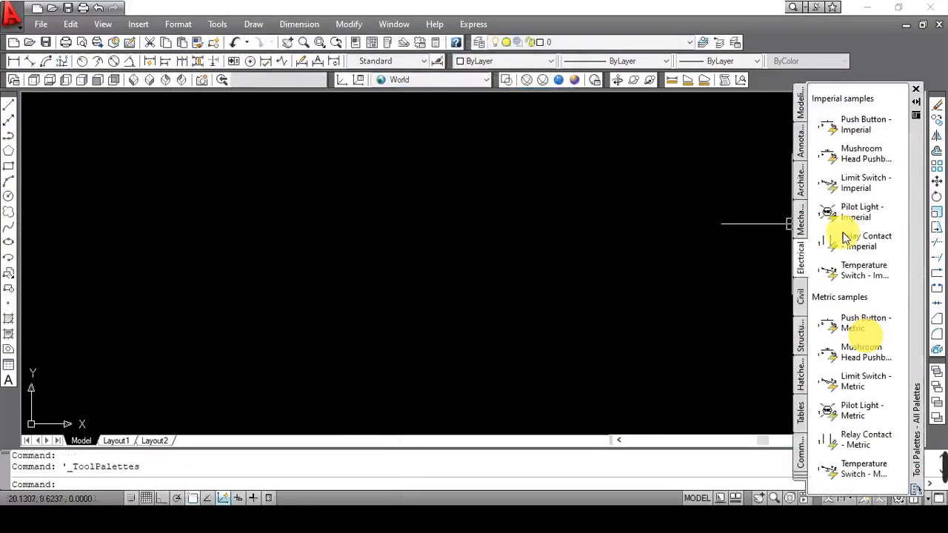
click(799, 218)
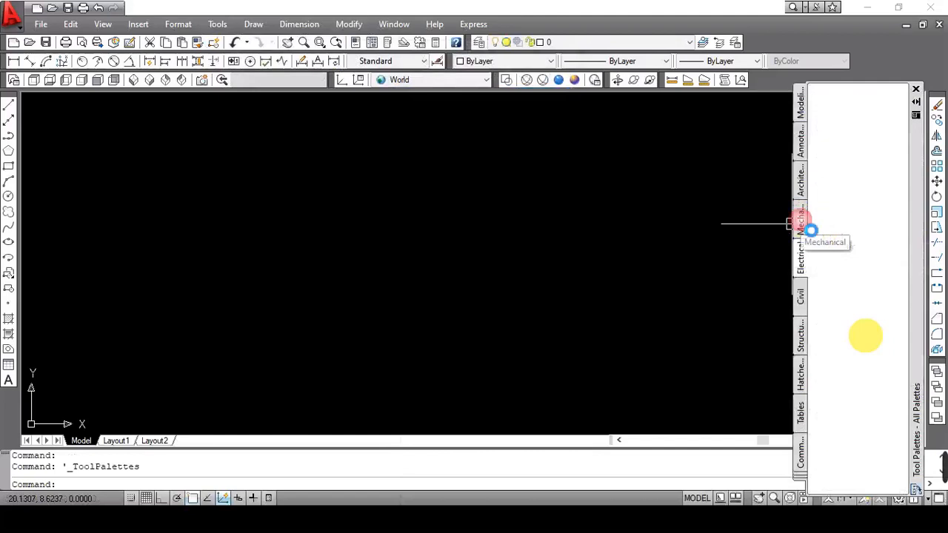
click(799, 293)
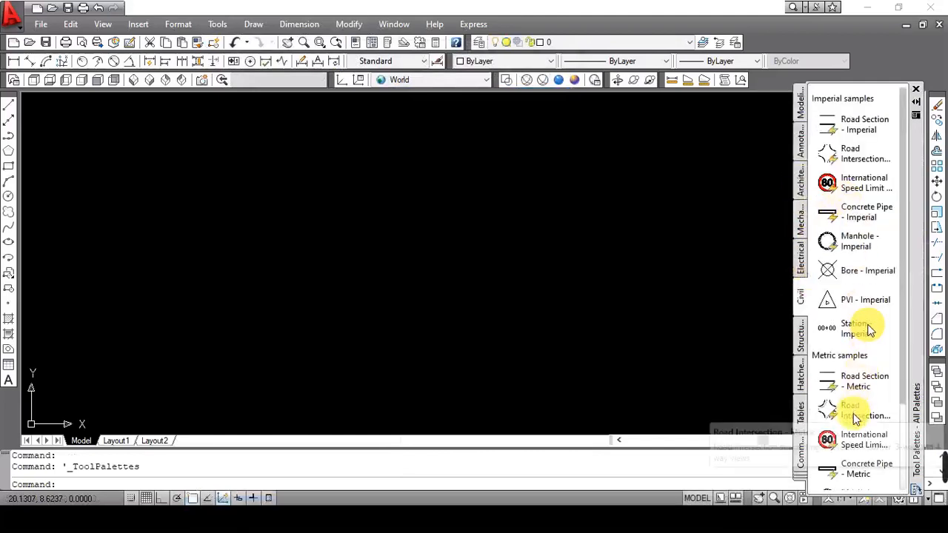
click(800, 259)
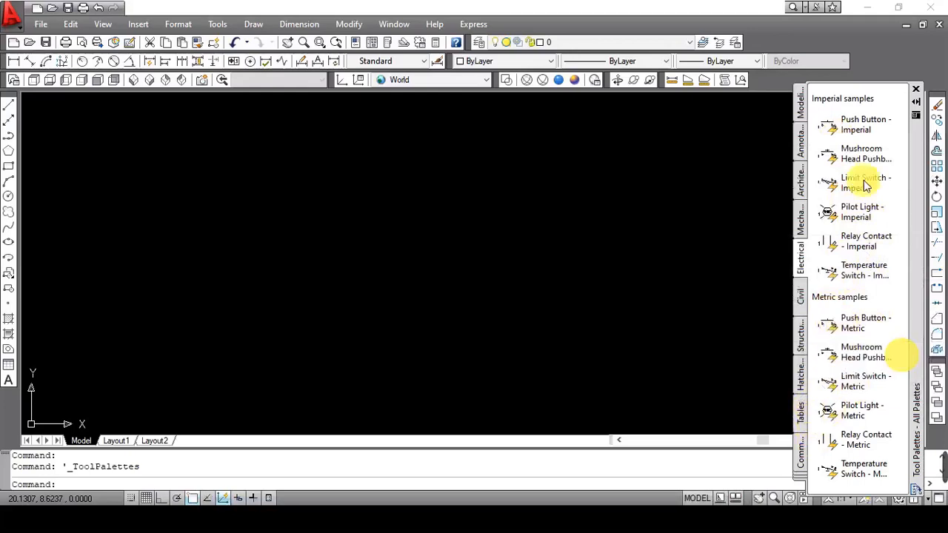
Insert the Push Button - Metric block near the middle of the empty drawing, using an annotation scale of 1:1.
click(856, 327)
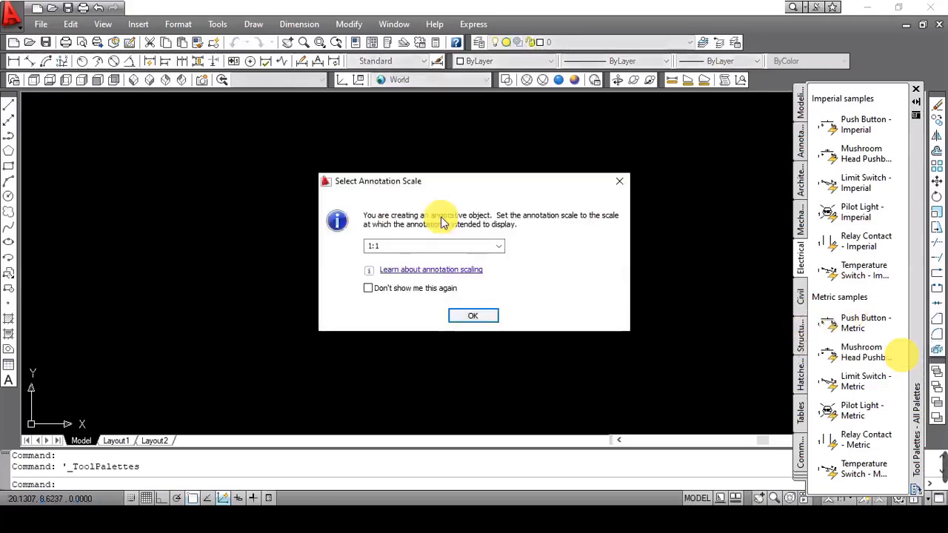
click(500, 246)
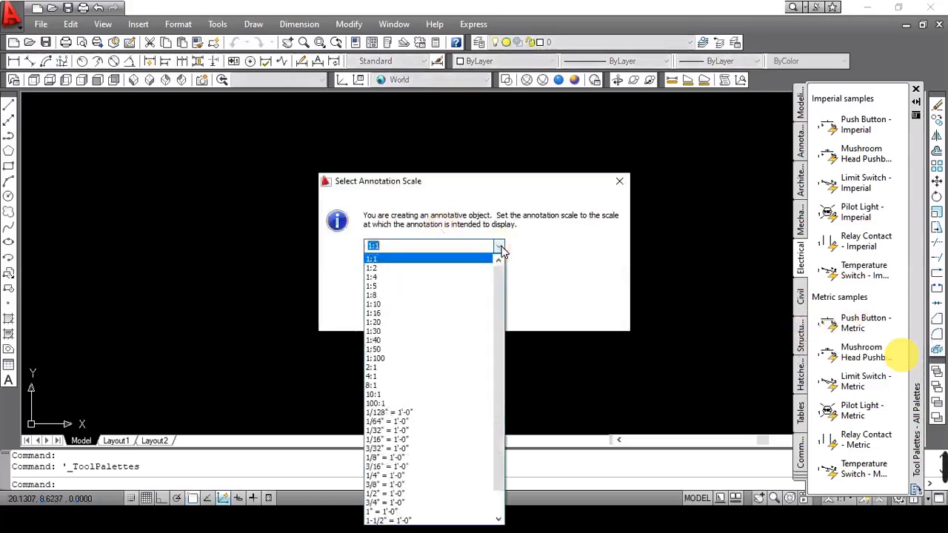
click(429, 257)
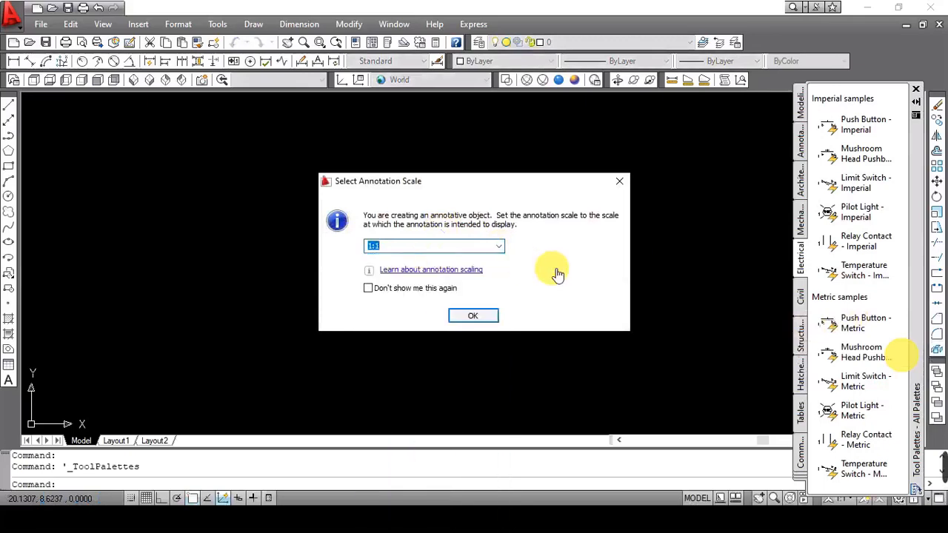
click(474, 325)
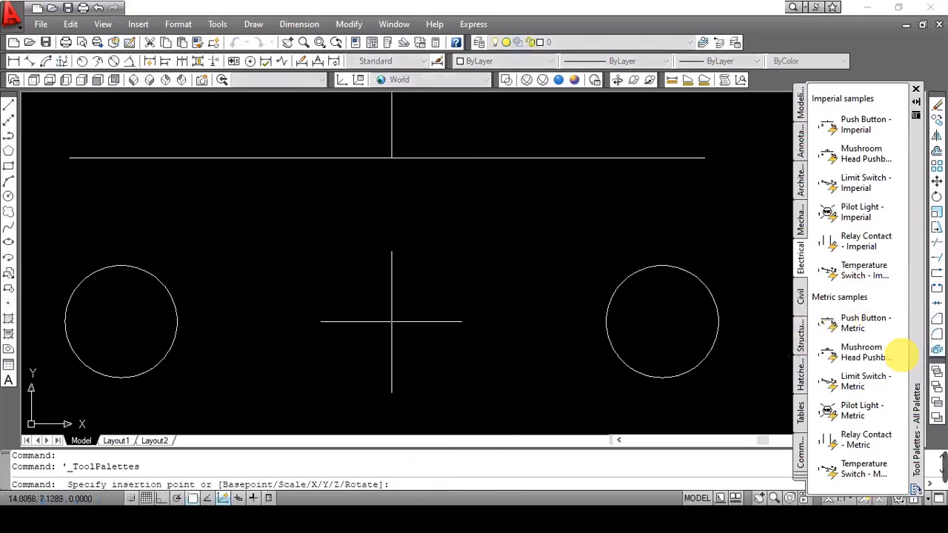
click(392, 322)
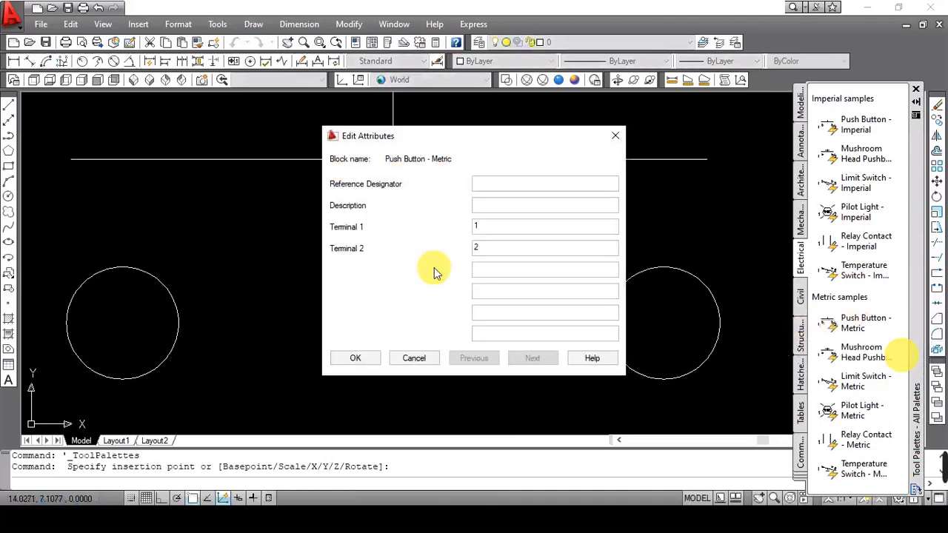
Set the push button block's Description attribute to Start, leaving the reference designator empty.
click(503, 210)
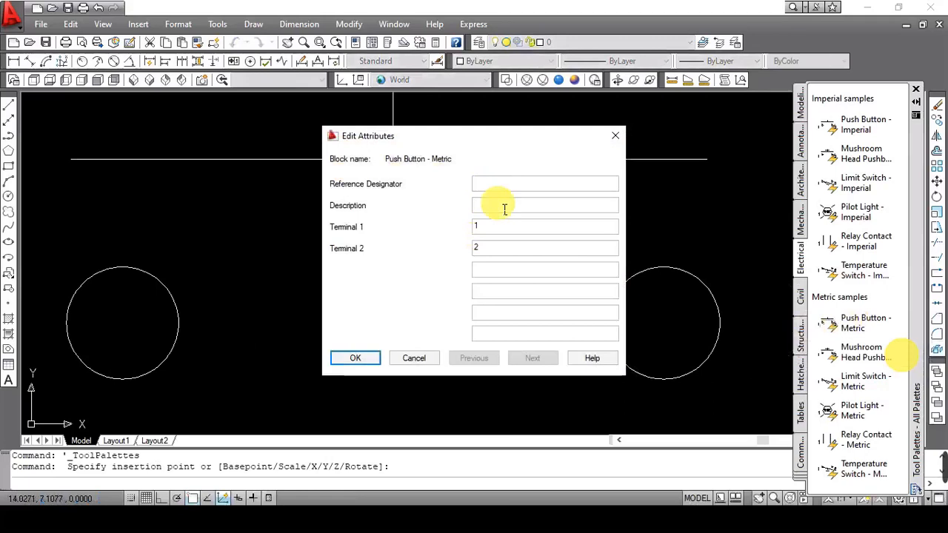
text(Start)
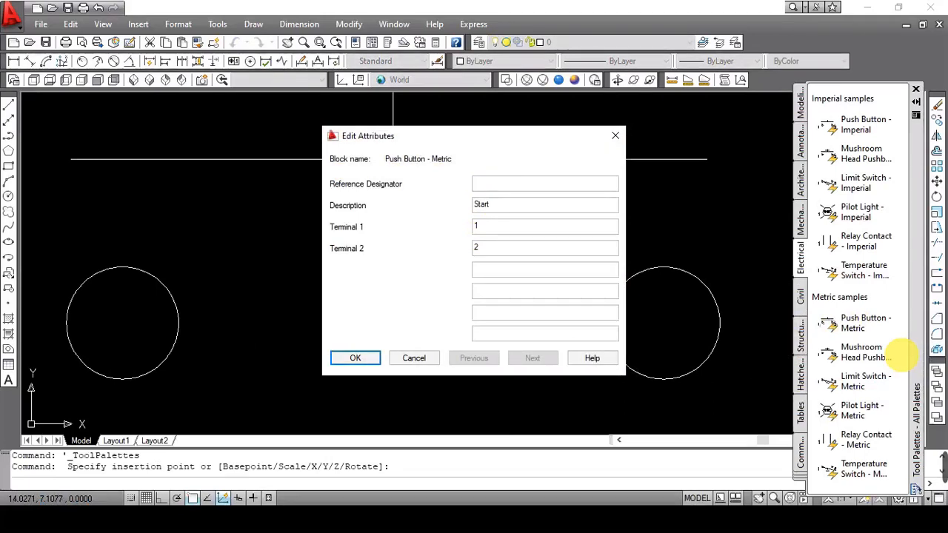
click(364, 359)
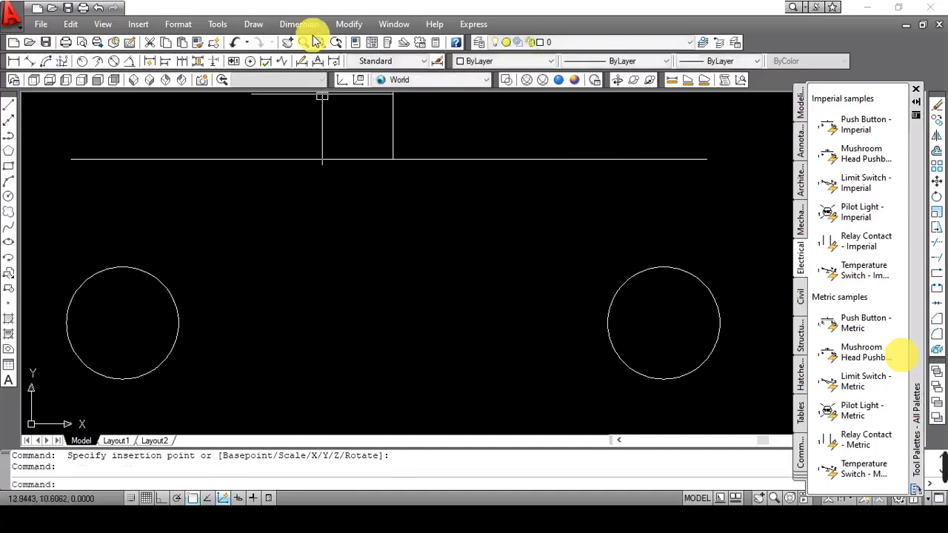
Open the inserted push button block's attributes for editing and set its Terminal 1 value to +.
text(z)
key(Return)
text(e)
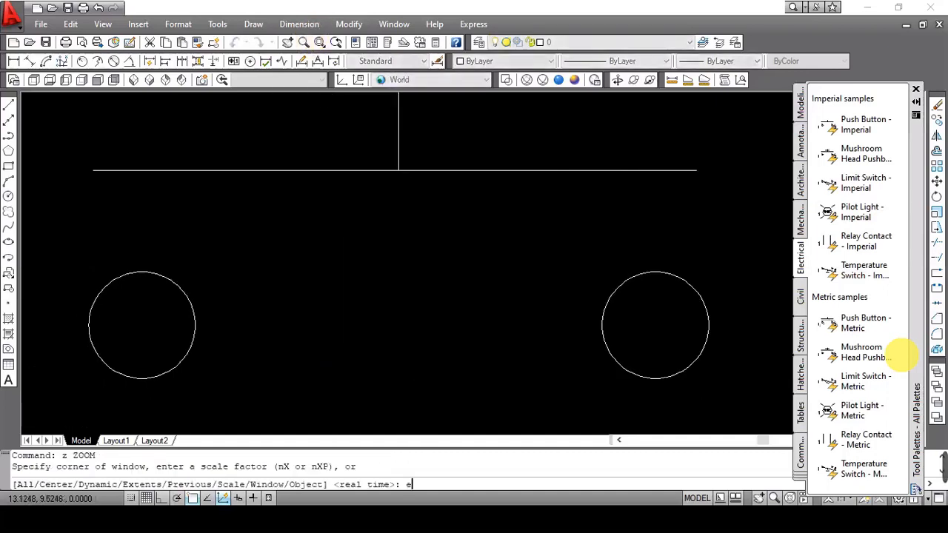
key(Return)
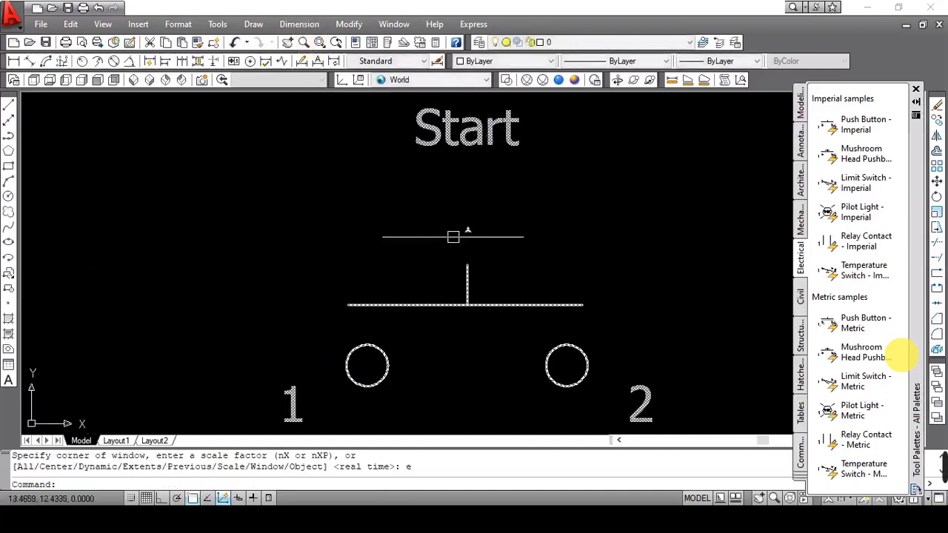
double_click(444, 303)
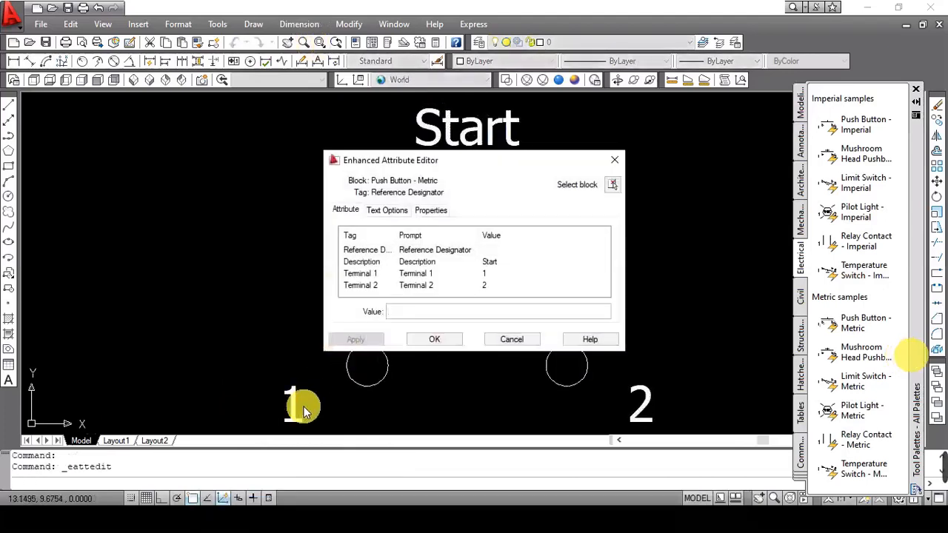
click(489, 274)
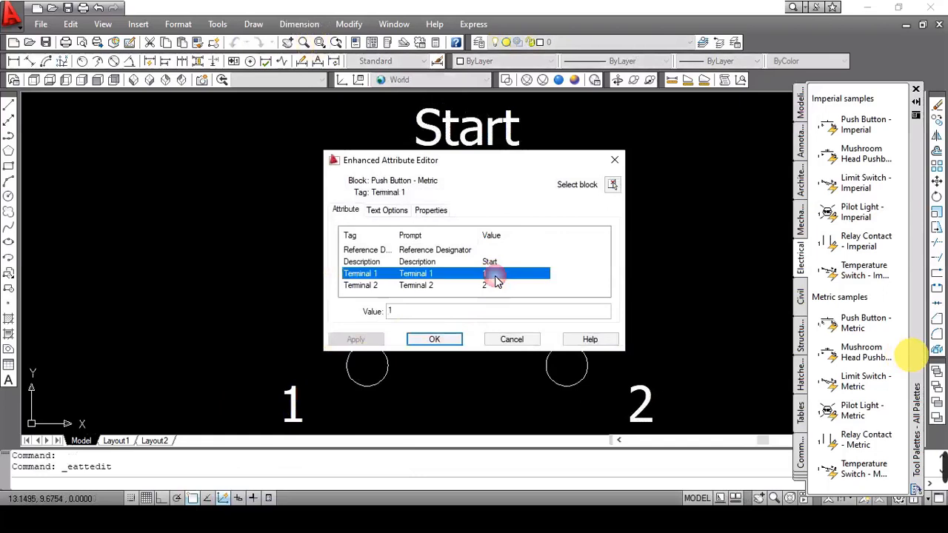
click(471, 311)
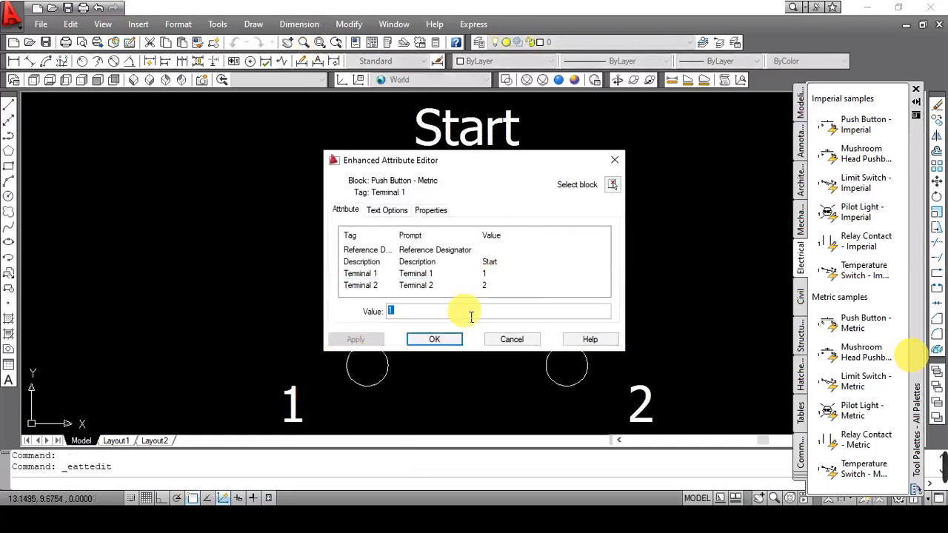
text(+)
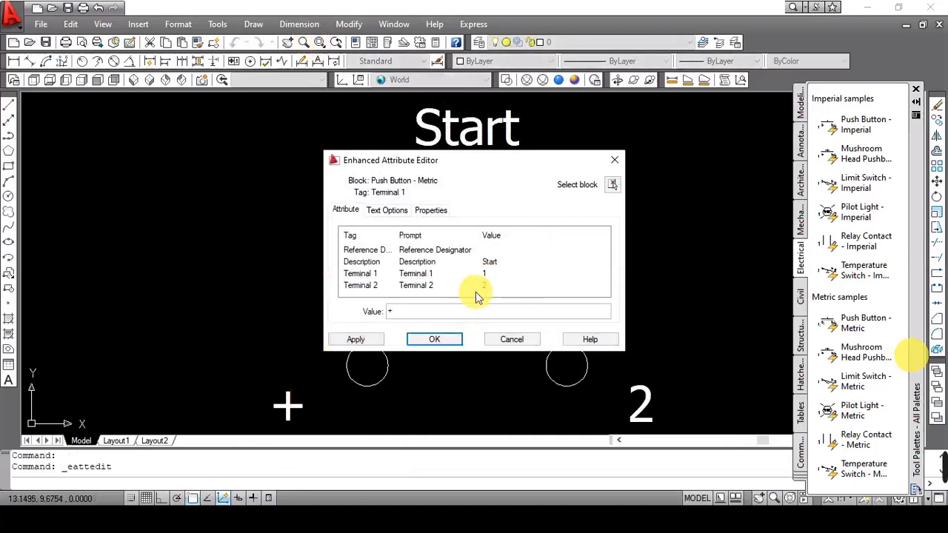
Set the push button block's Terminal 2 value to - and accept the attribute changes.
click(485, 285)
double_click(492, 315)
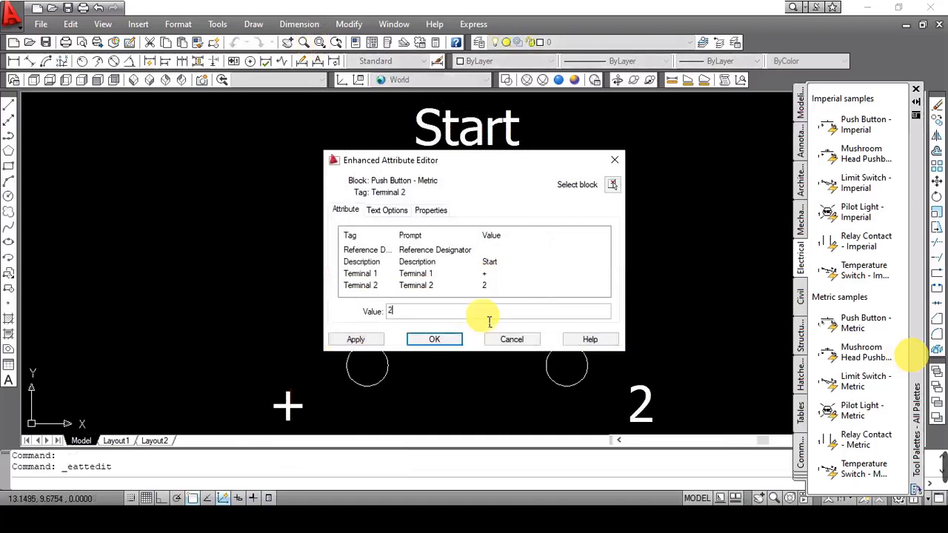
text(-)
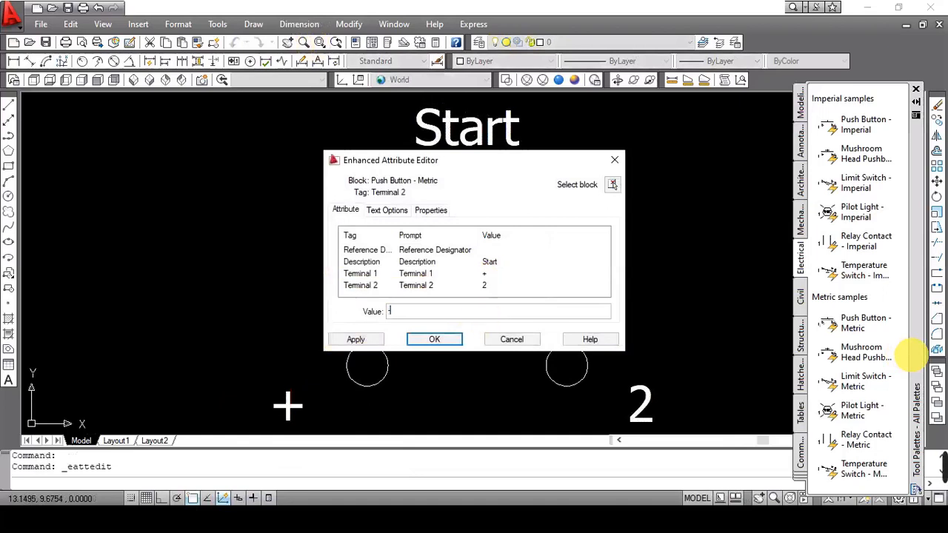
click(452, 341)
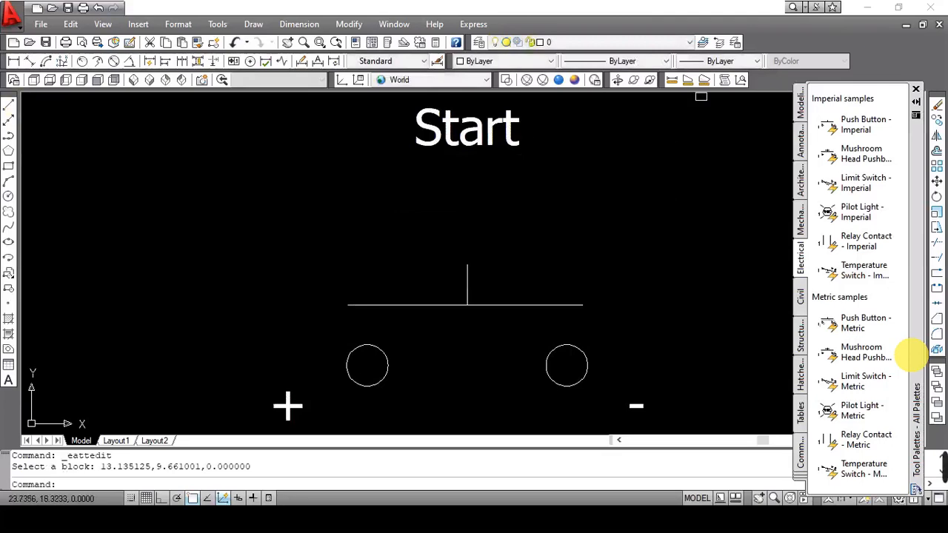
Measure the length of the push button's horizontal contact bar from its right end to its left end.
click(685, 83)
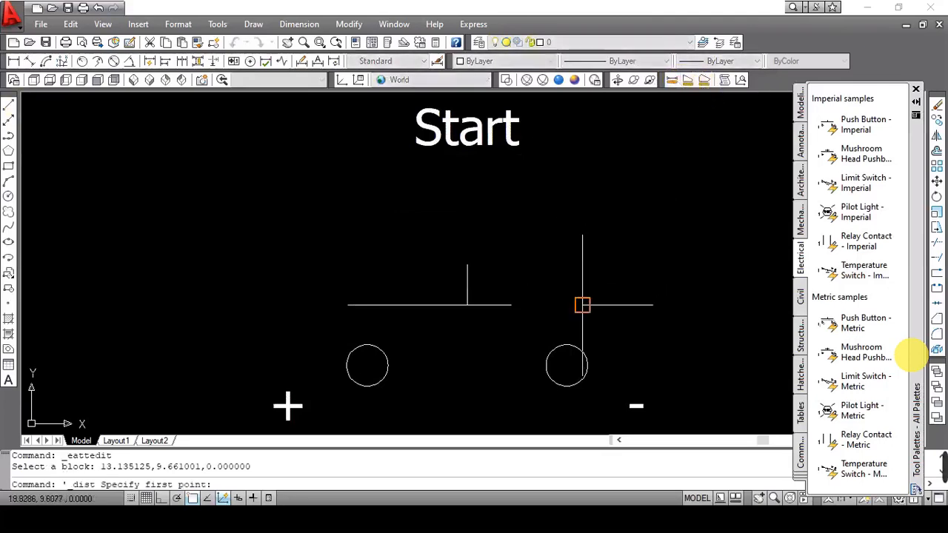
click(579, 305)
click(348, 304)
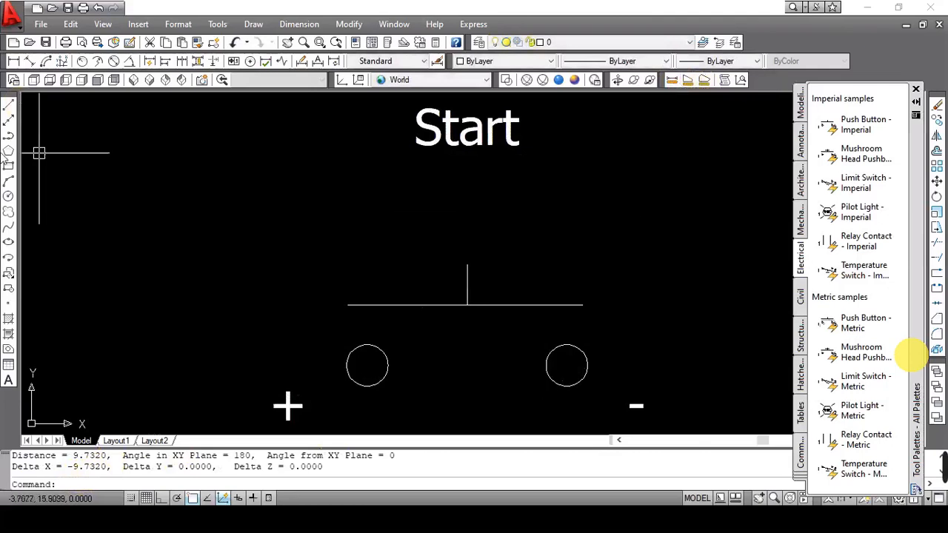
click(9, 113)
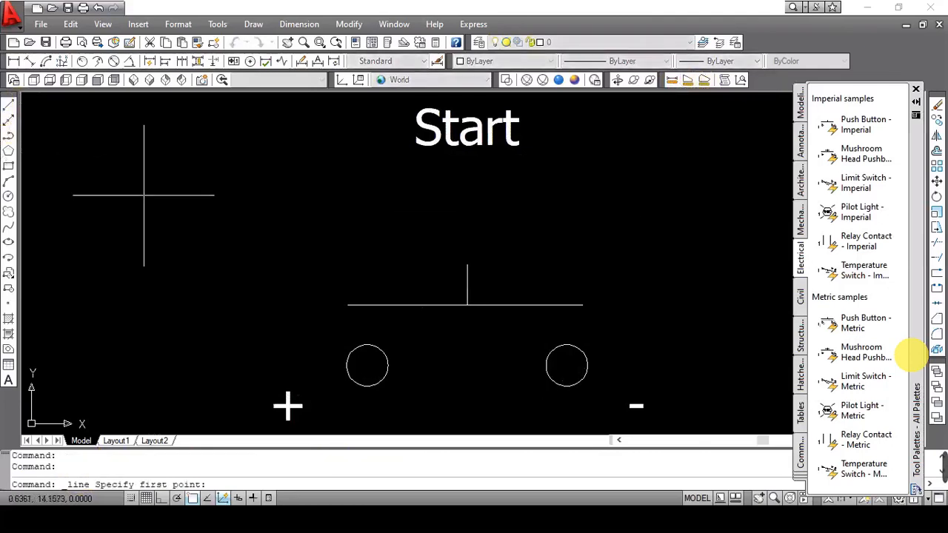
key(Escape)
key(Escape)
key(Escape)
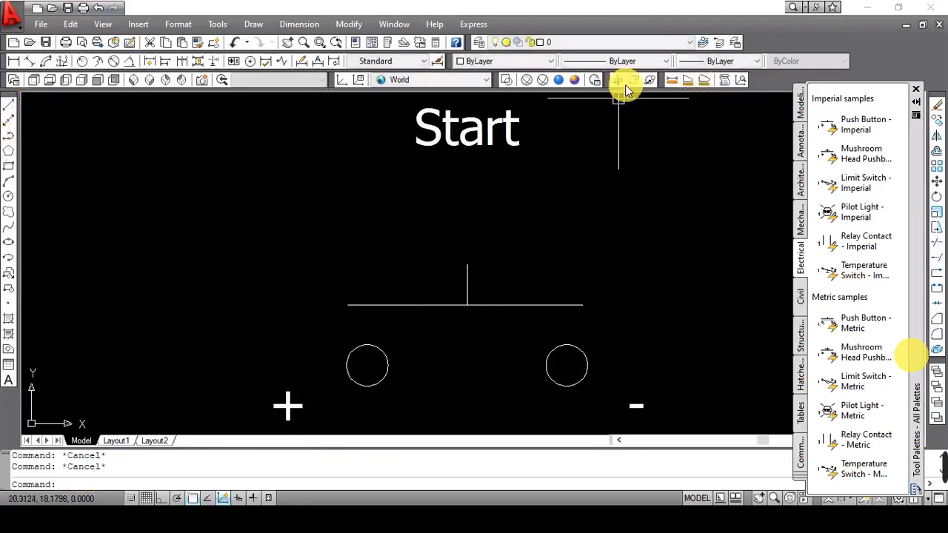
Create two new layers named NO and NC in the layer manager.
click(478, 44)
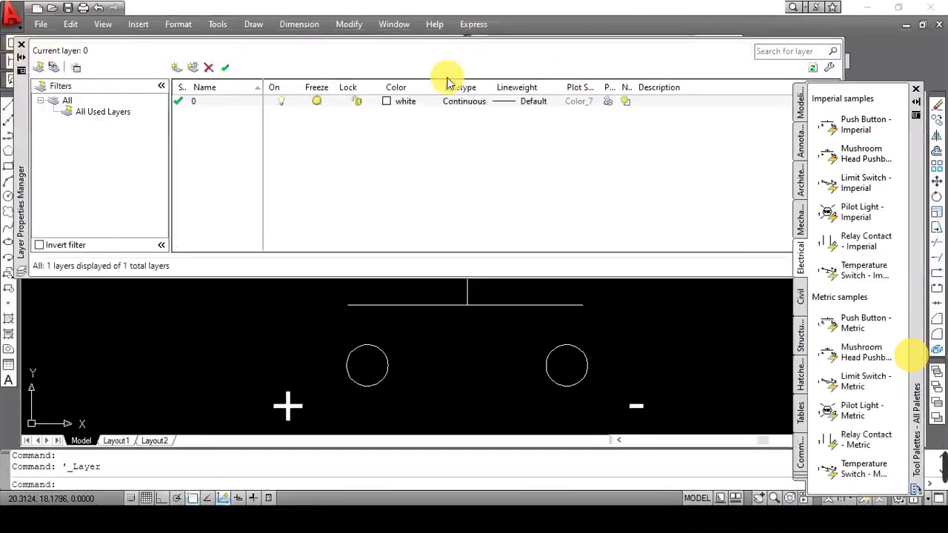
click(176, 69)
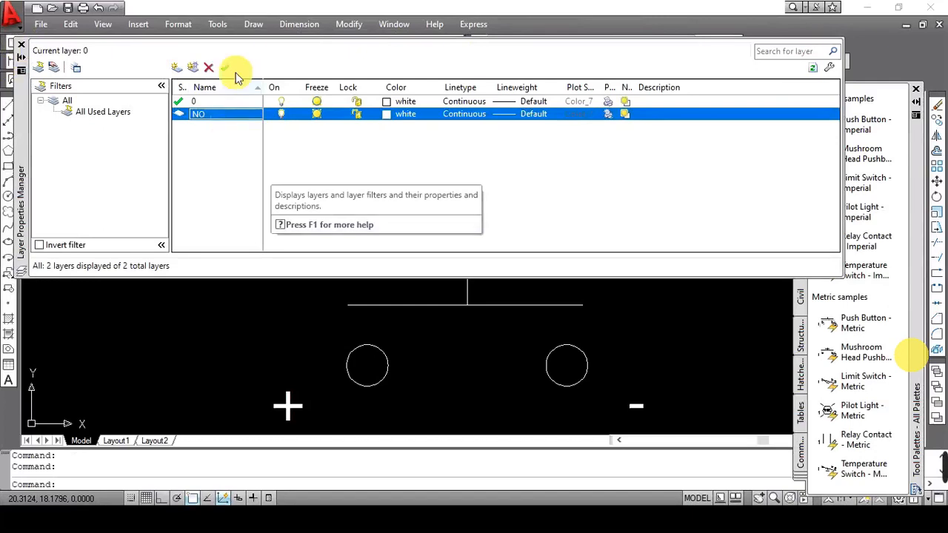
click(177, 67)
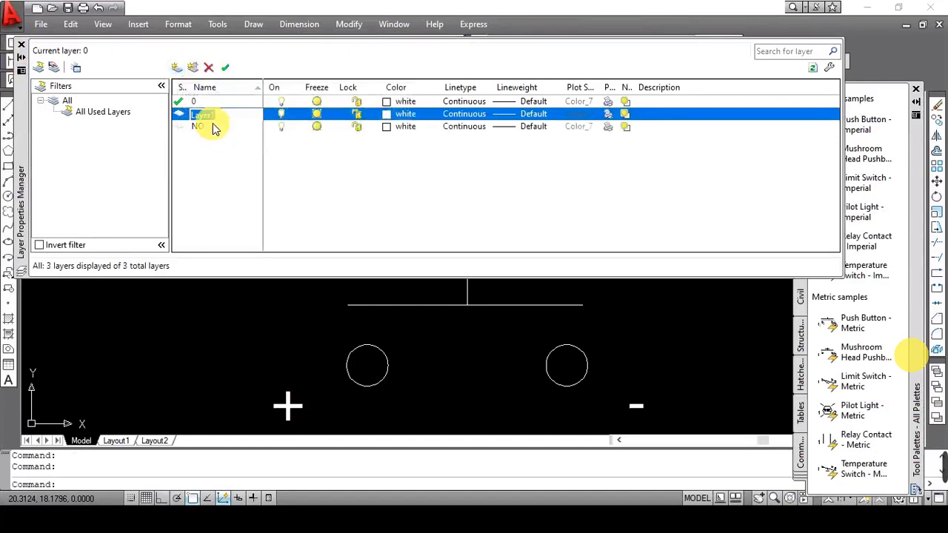
text(NC)
key(Return)
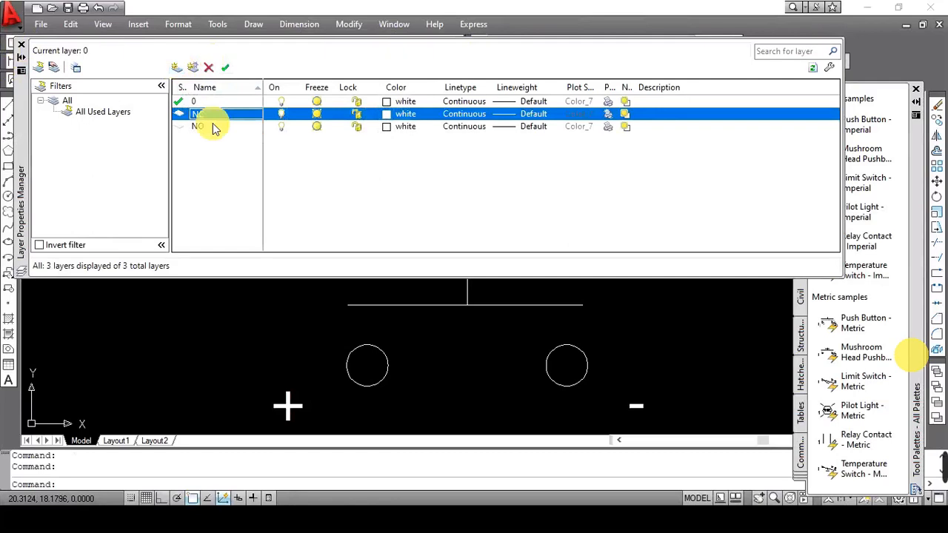
Set the color of layer NC to magenta.
click(386, 115)
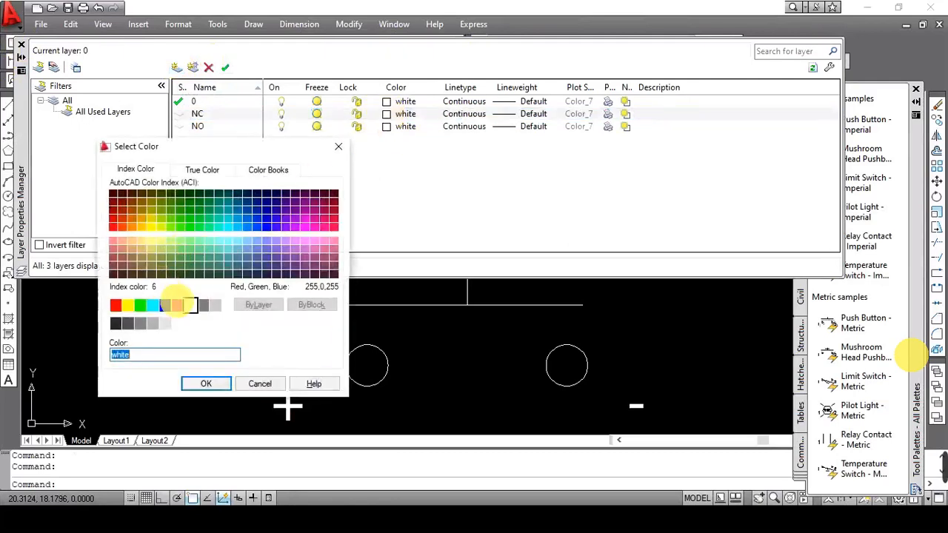
click(177, 305)
click(204, 384)
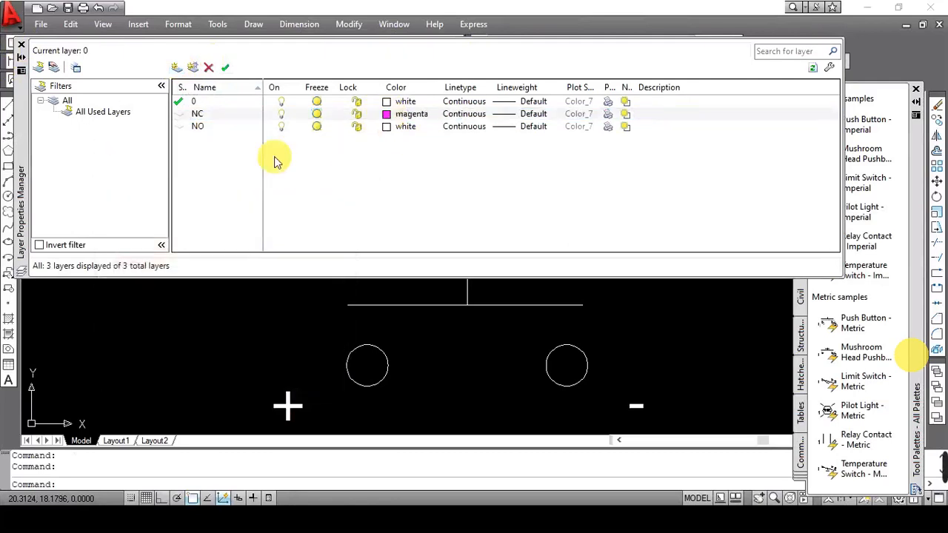
Set the color of layer NO to cyan and close the layer manager.
click(386, 127)
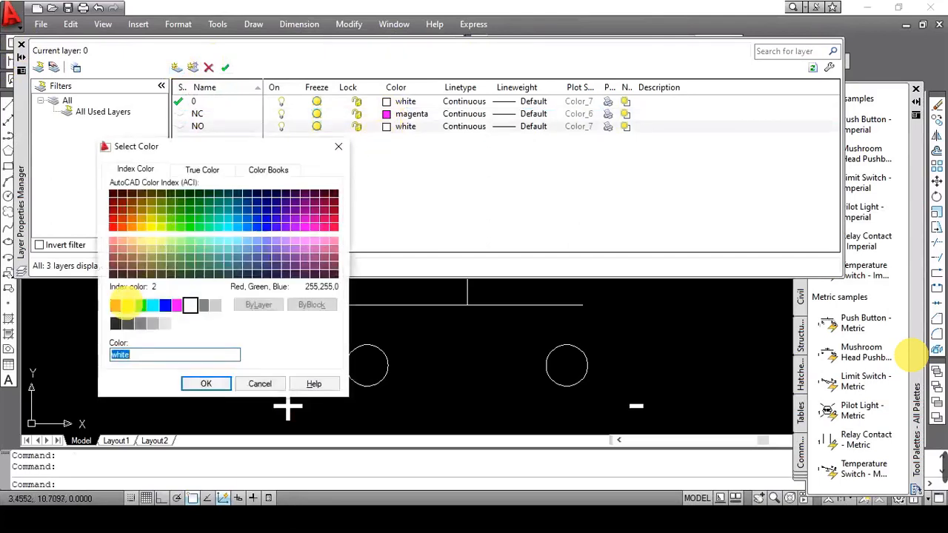
click(127, 305)
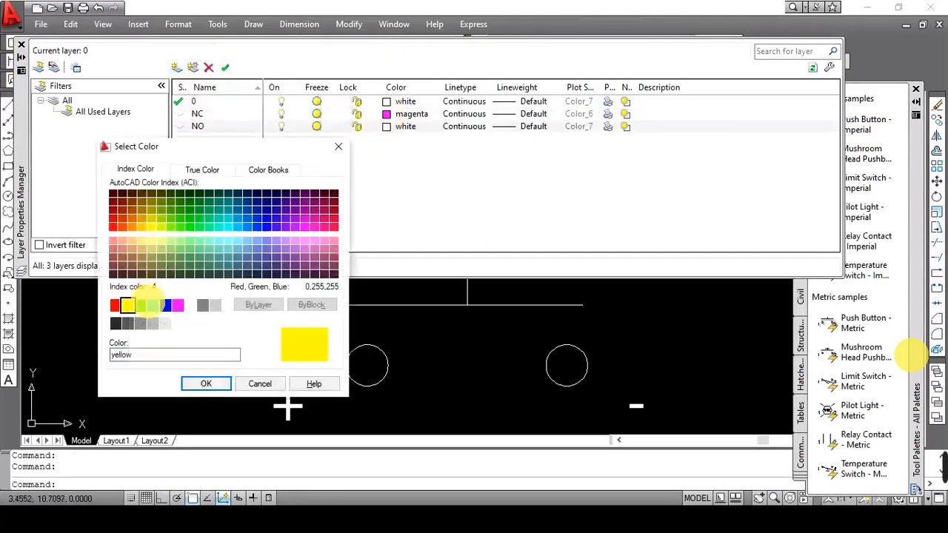
click(153, 305)
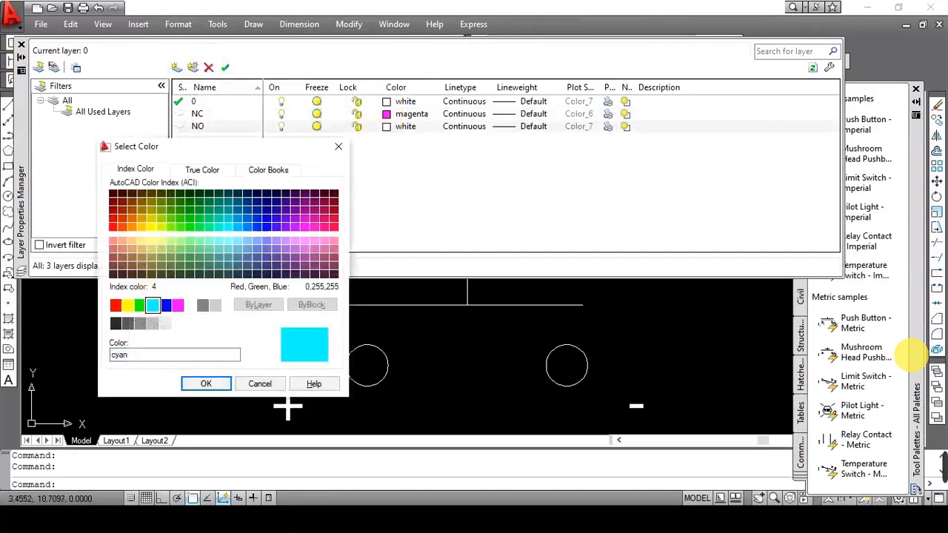
click(199, 383)
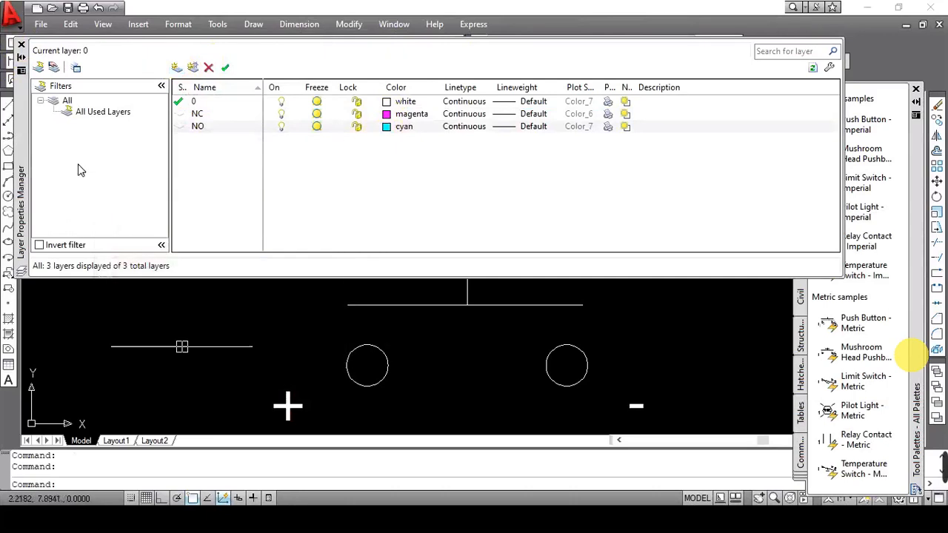
click(21, 47)
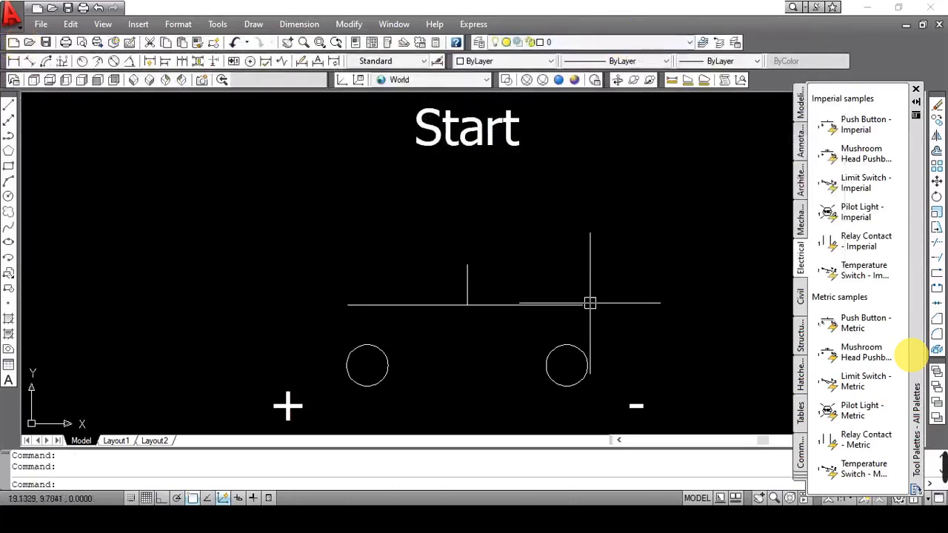
Assign the whole push button block to layer NO and lock that layer.
key(ctrl+a)
click(614, 44)
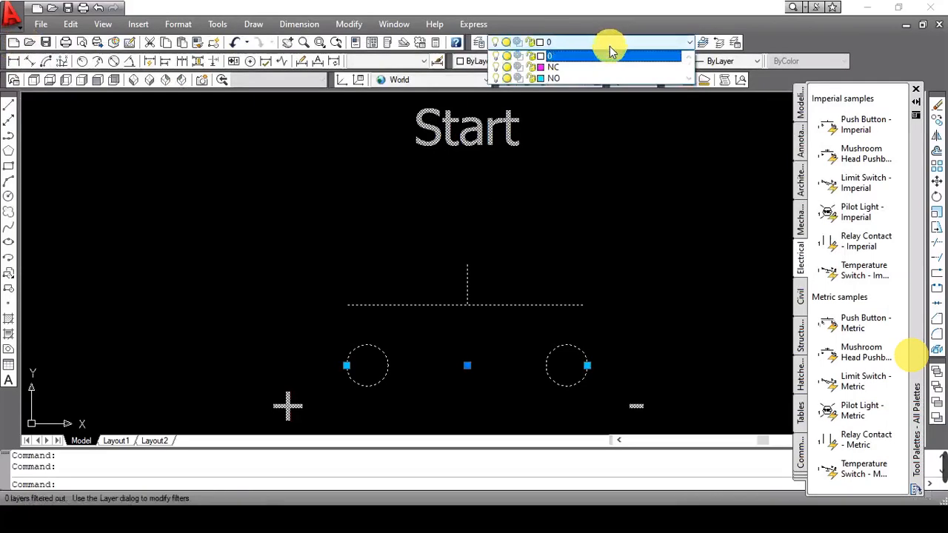
click(598, 77)
click(585, 42)
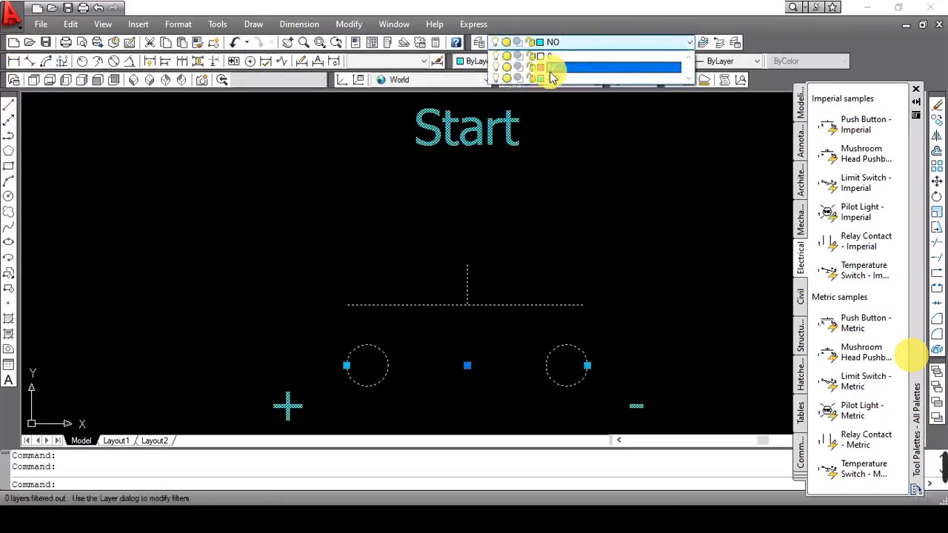
click(530, 79)
click(568, 224)
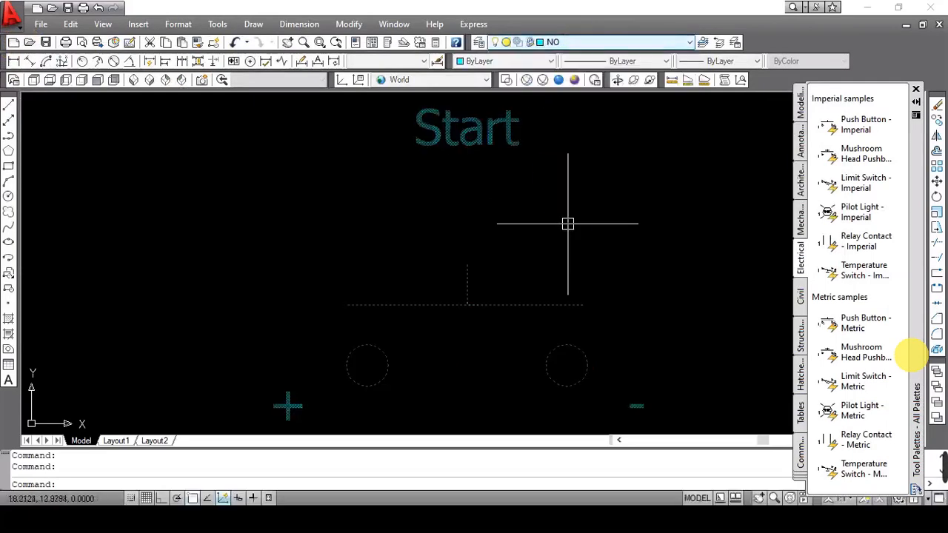
Clear the push button selection and make NC the current layer.
click(571, 42)
click(563, 53)
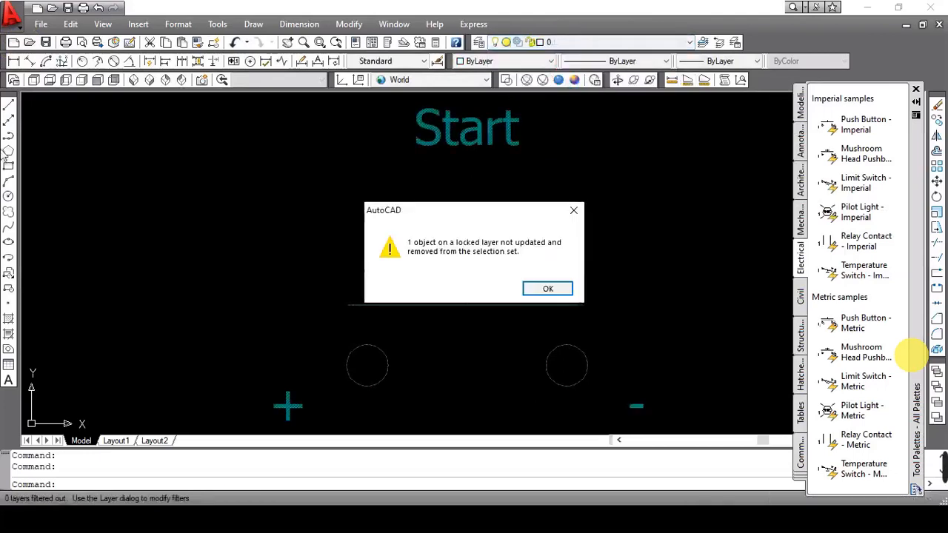
click(540, 289)
click(575, 42)
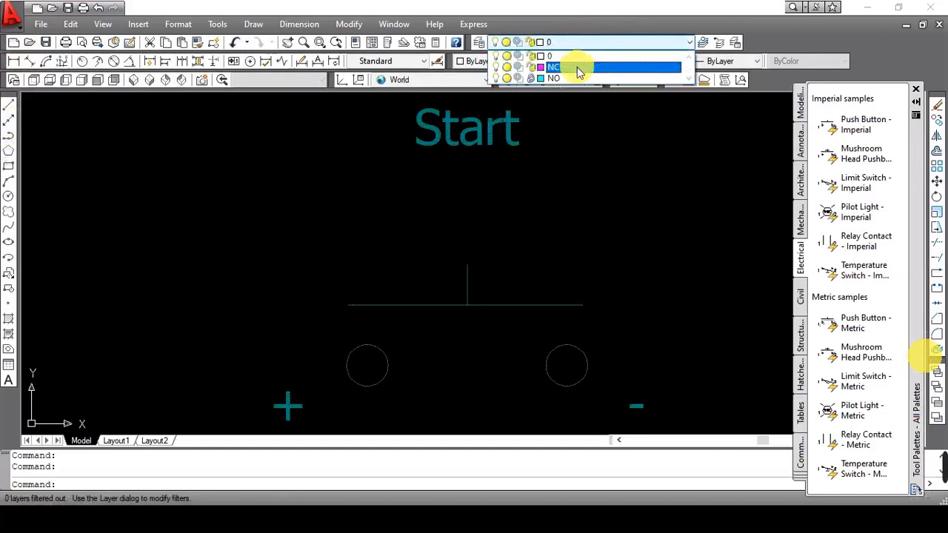
click(572, 67)
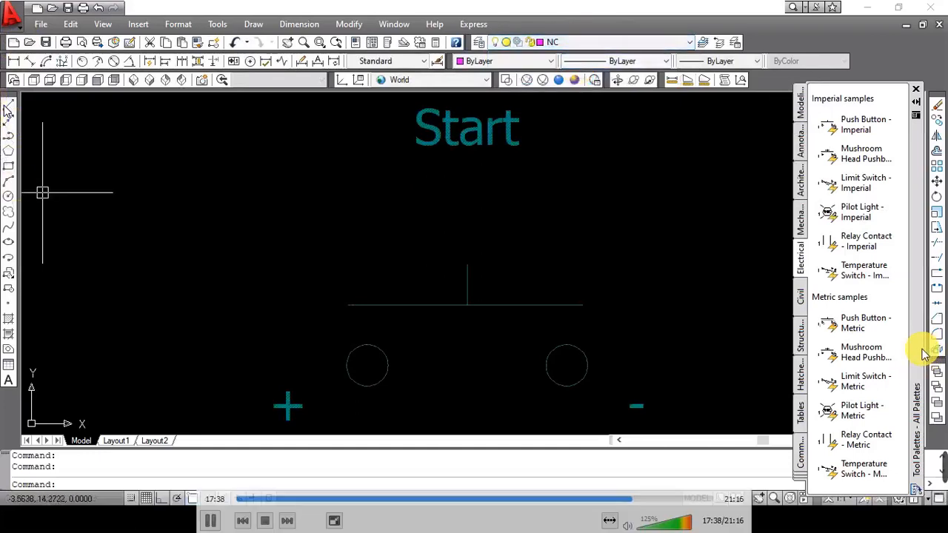
Trace the push button's horizontal contact bar and its vertical stem with lines on layer NC.
click(583, 304)
key(Return)
key(Return)
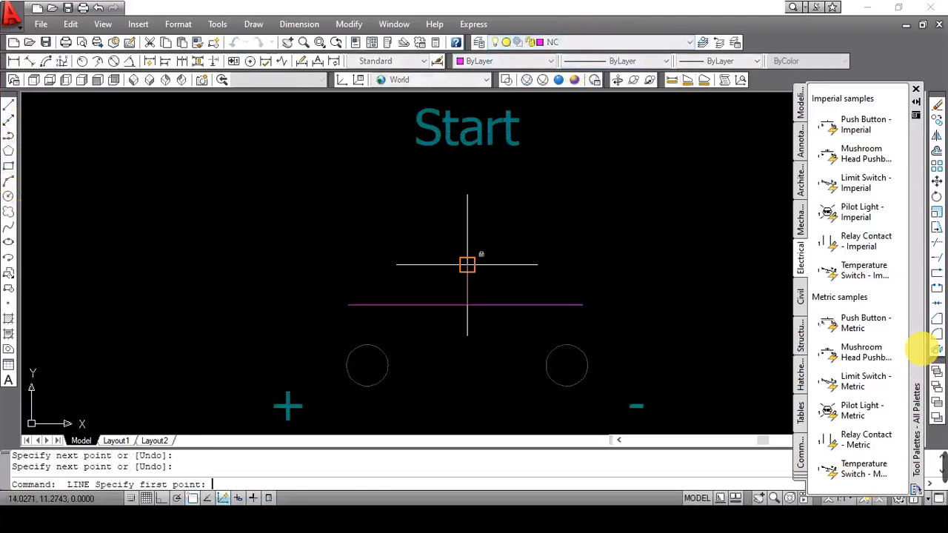
click(467, 265)
click(468, 303)
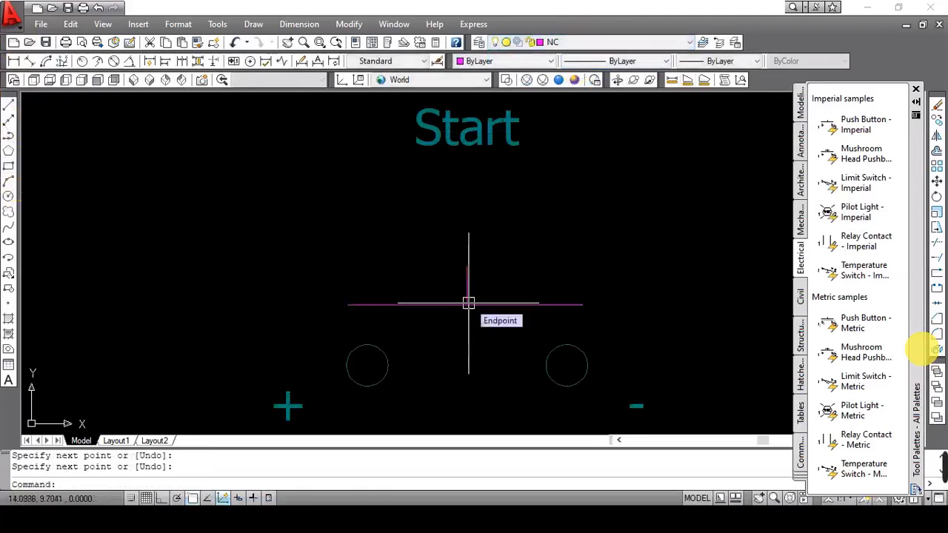
key(Return)
Move the two traced lines from the bar's midpoint to the empty area up and left of the push button.
text(m)
key(Return)
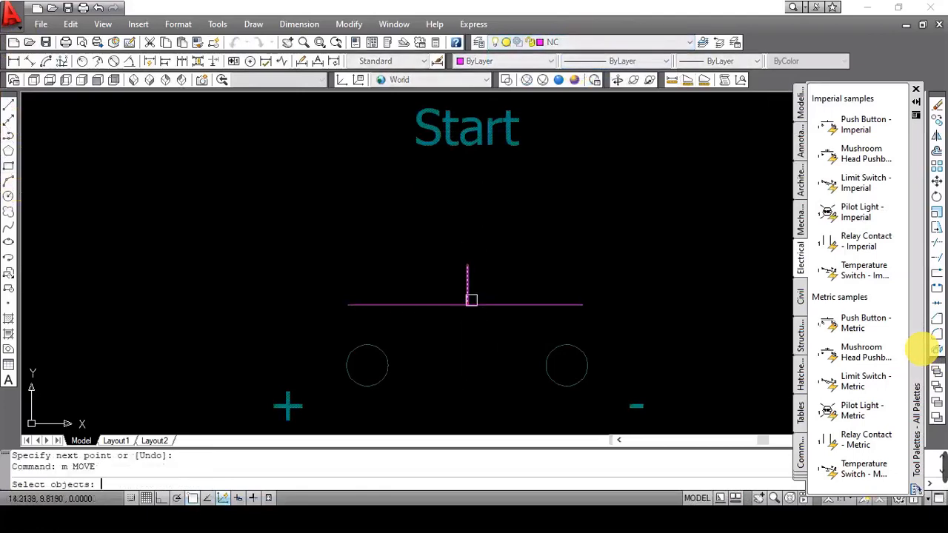
click(481, 304)
click(469, 295)
key(Return)
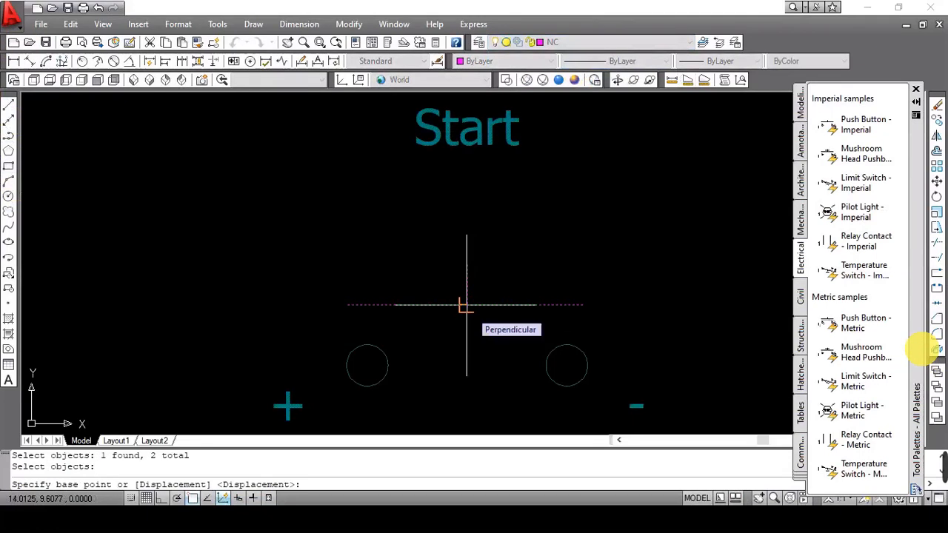
click(467, 304)
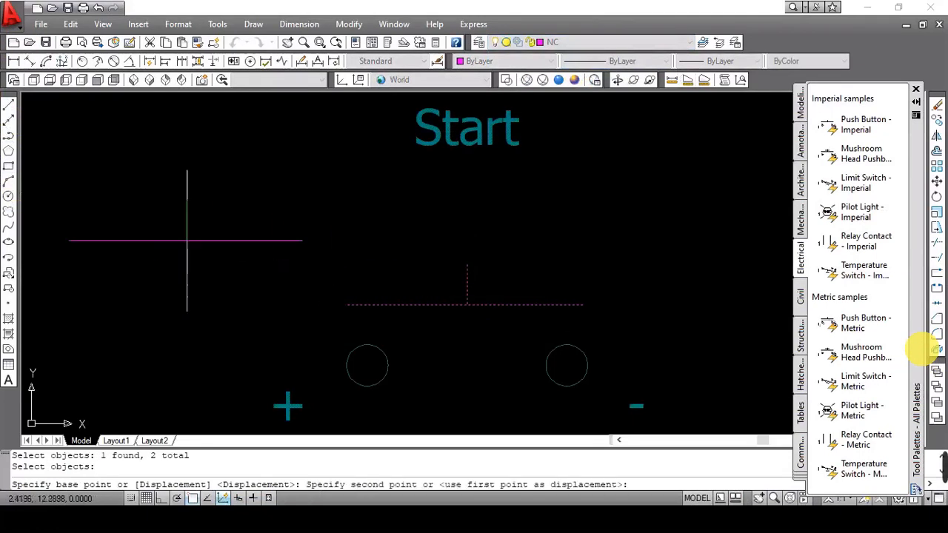
click(184, 235)
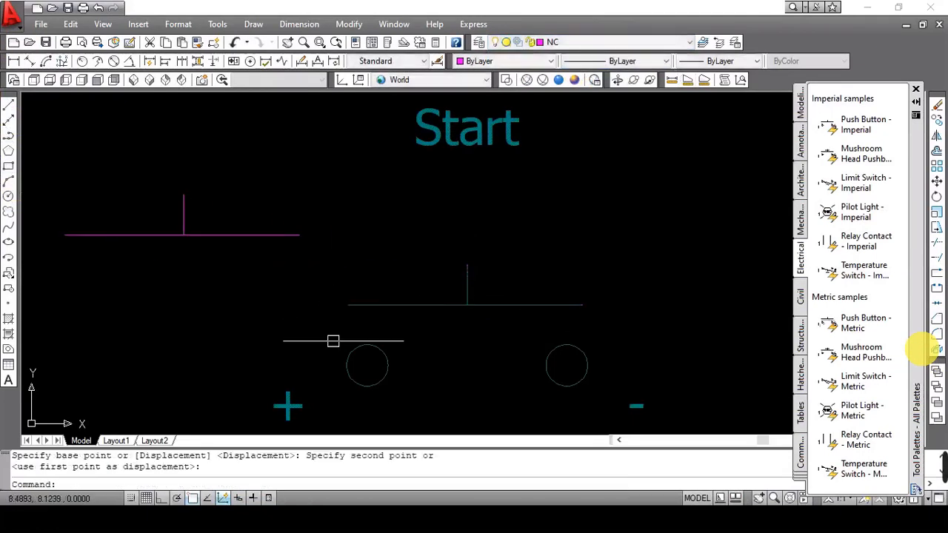
Trace the push button's two terminal circles with circles on layer NC.
click(8, 195)
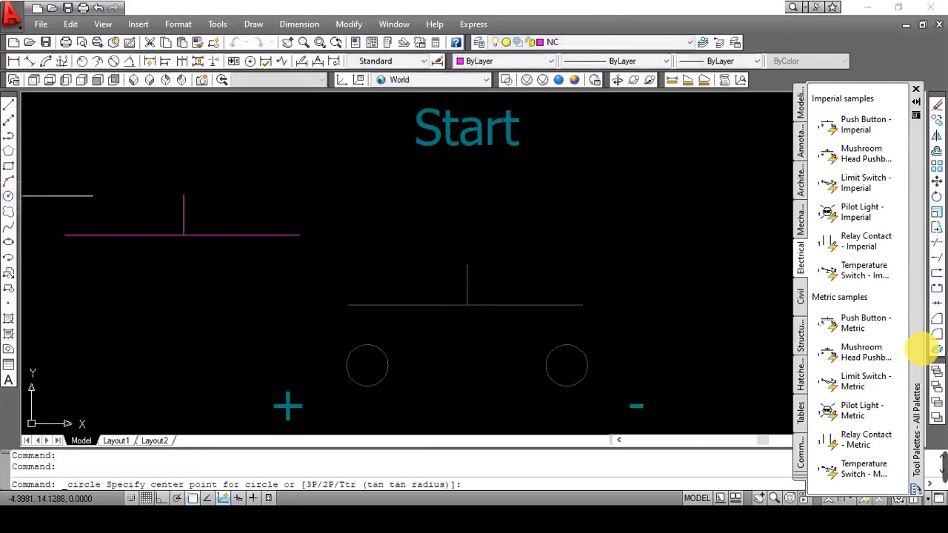
click(366, 365)
click(387, 366)
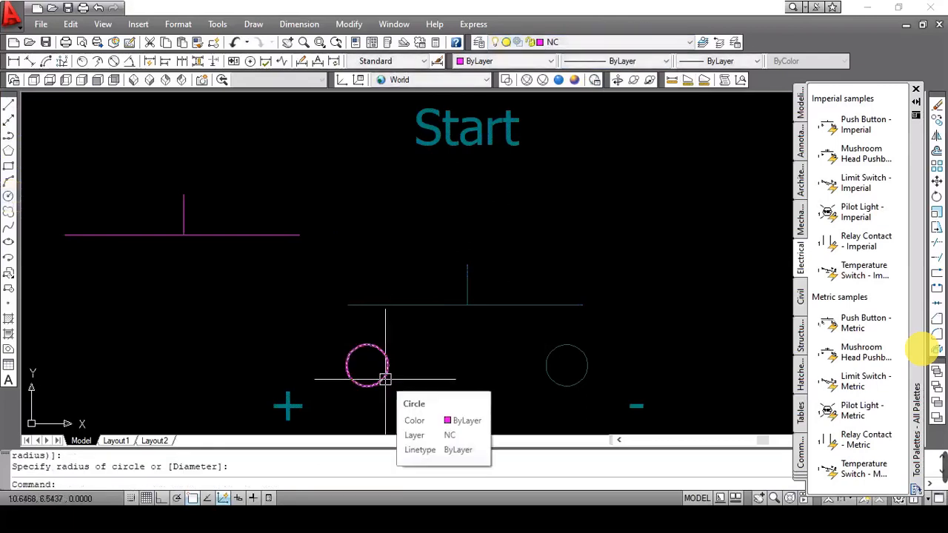
key(Return)
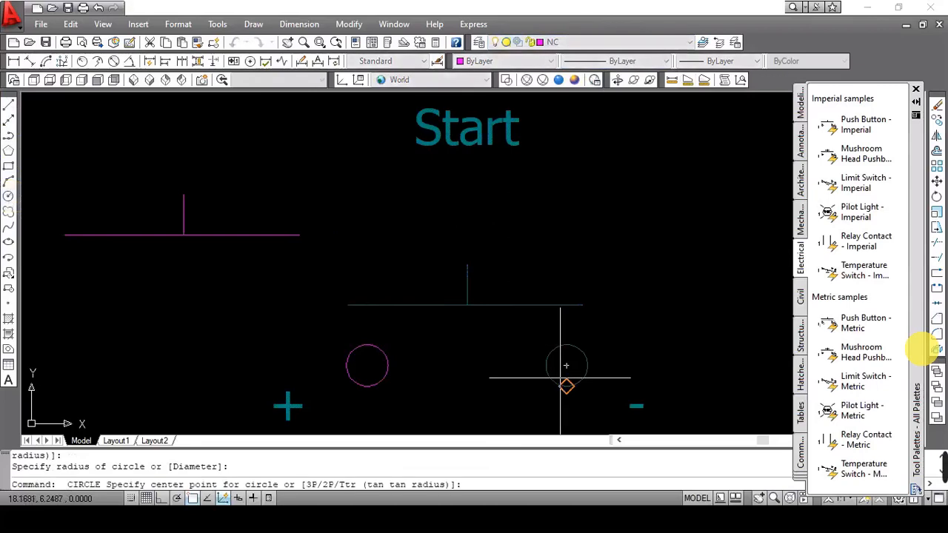
click(566, 365)
click(587, 365)
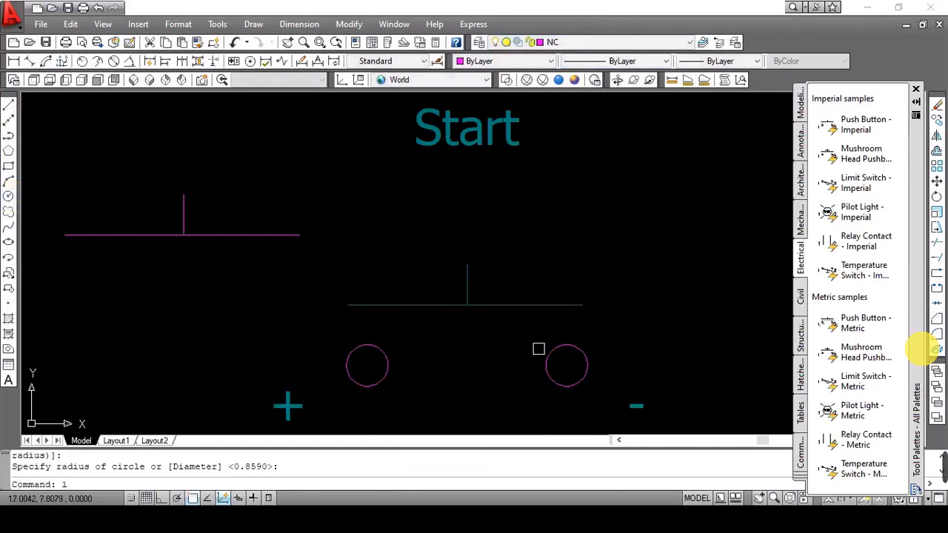
Draw a horizontal helper line between the tops of the two traced terminal circles.
text(l)
key(Return)
click(567, 345)
click(366, 345)
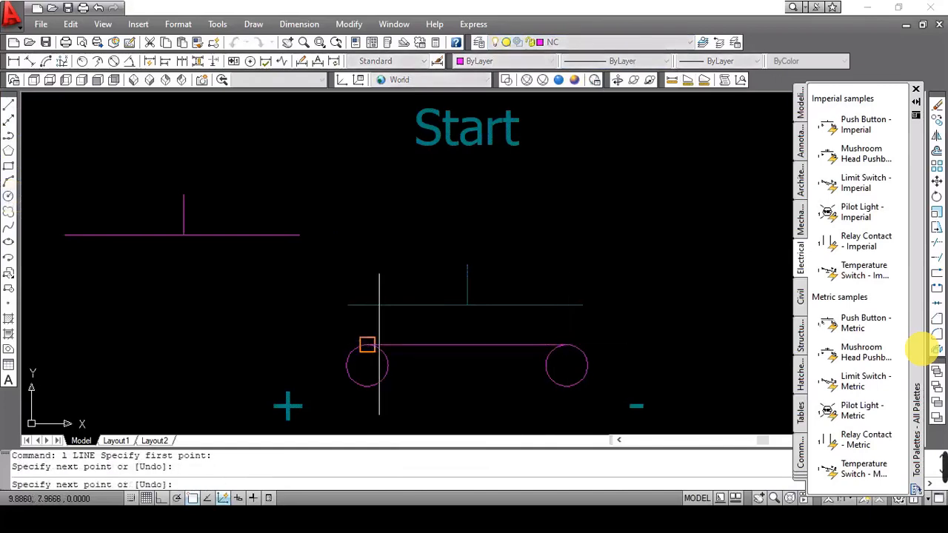
key(Return)
Move both traced circles from the helper line's midpoint to the midpoint of the magenta contact bar.
text(m)
key(Return)
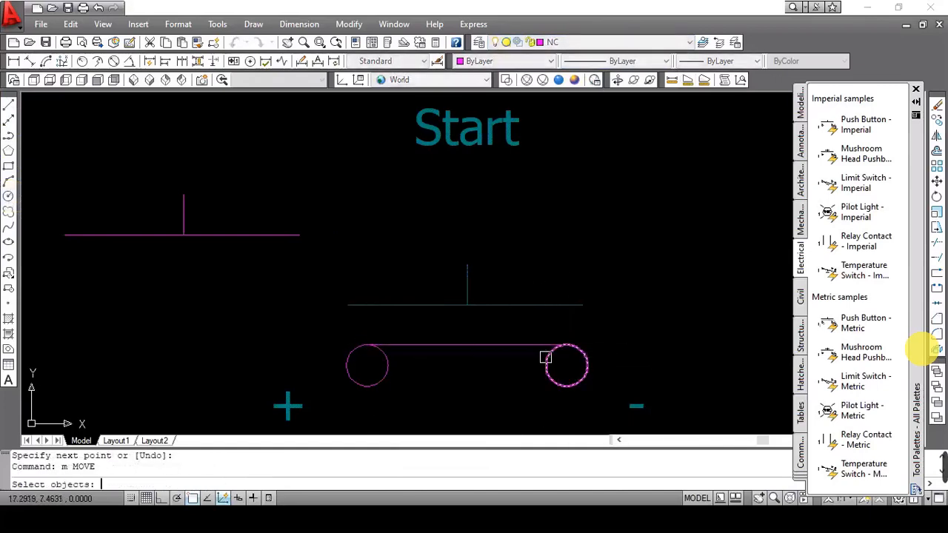
click(546, 357)
click(393, 371)
key(Return)
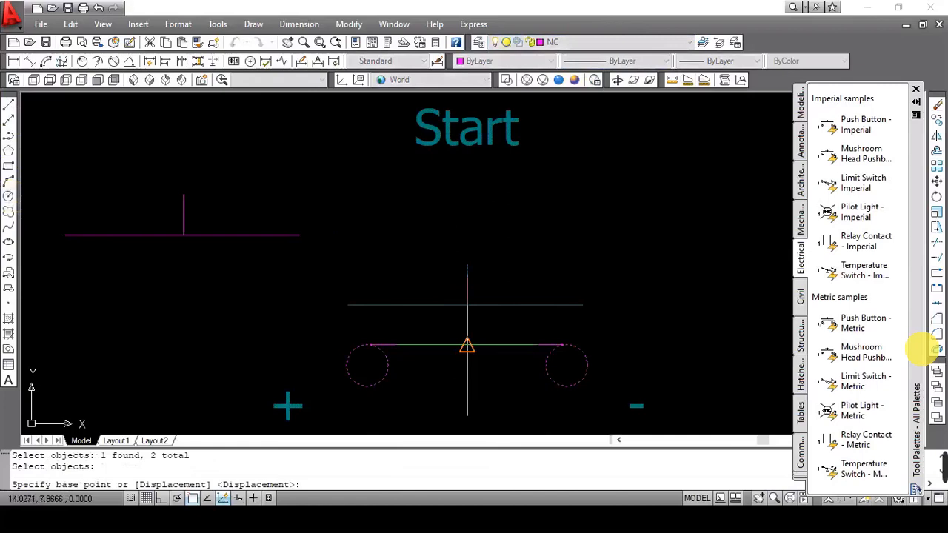
click(465, 344)
click(180, 235)
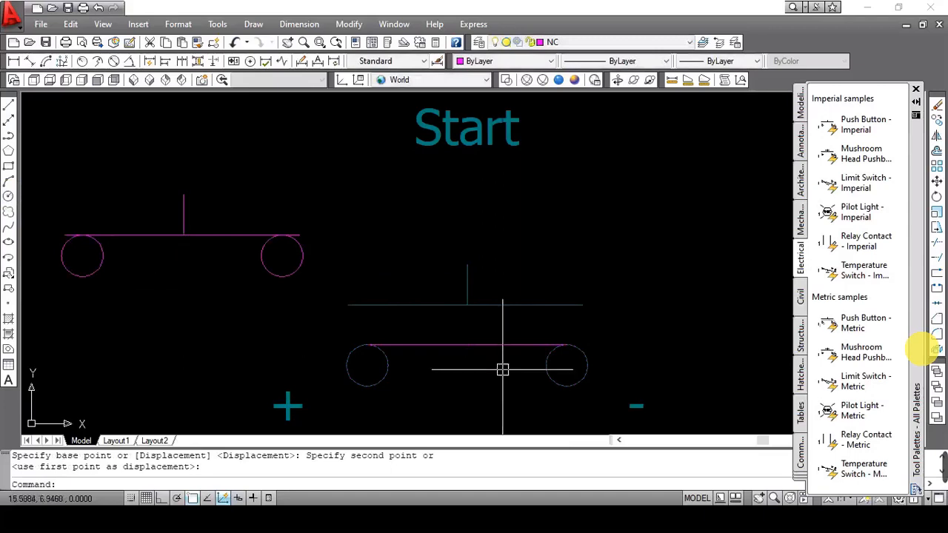
Erase the helper line between the original push button's terminal circles.
click(510, 345)
text(e)
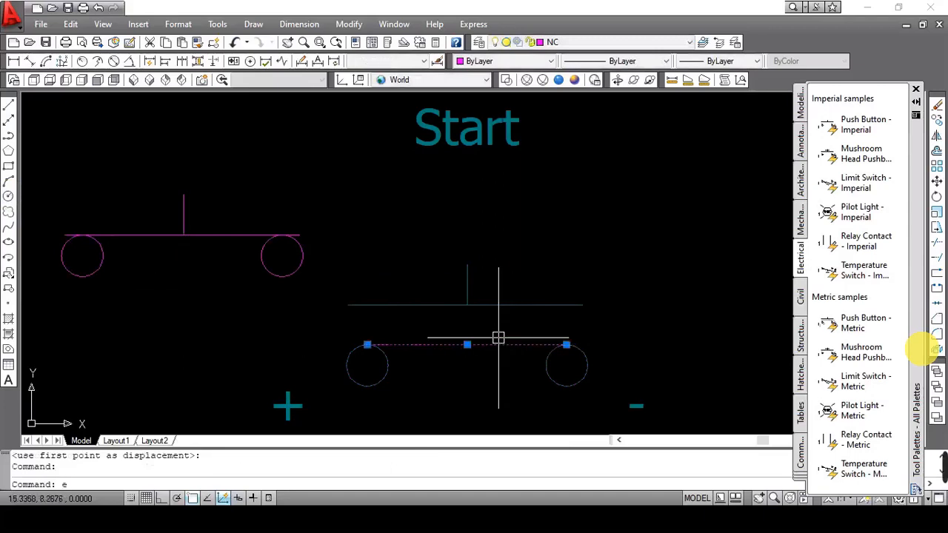
key(Return)
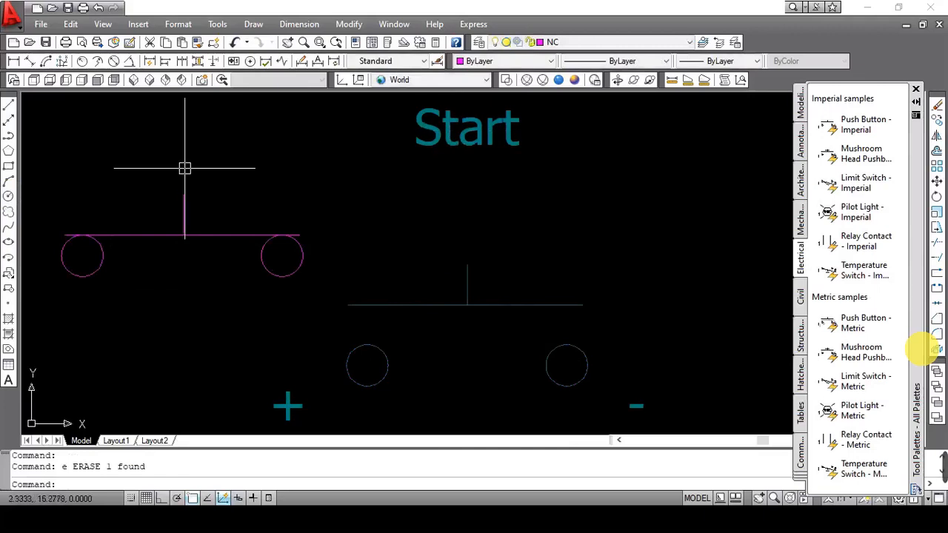
Add the single-line text "RST" on layer NC above the magenta push button, picking its start point and height in the drawing.
key(Return)
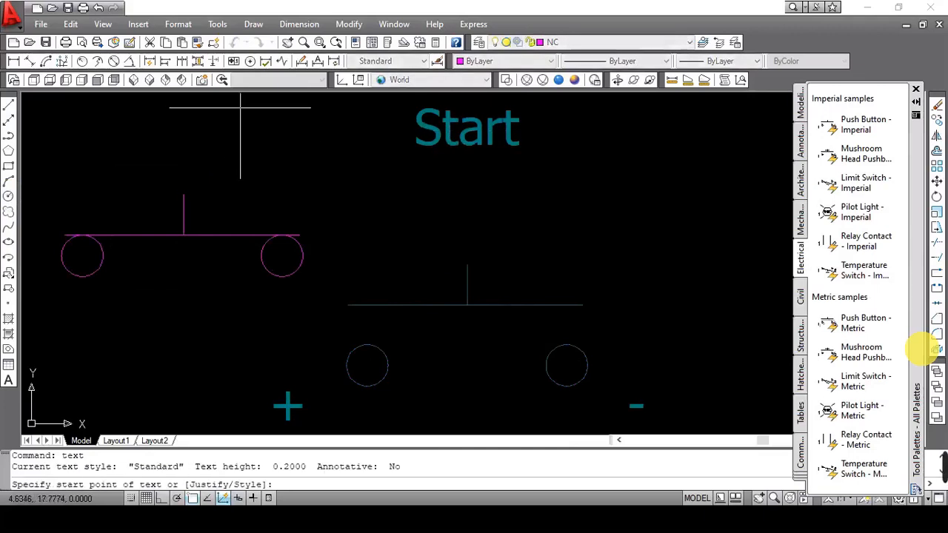
click(237, 108)
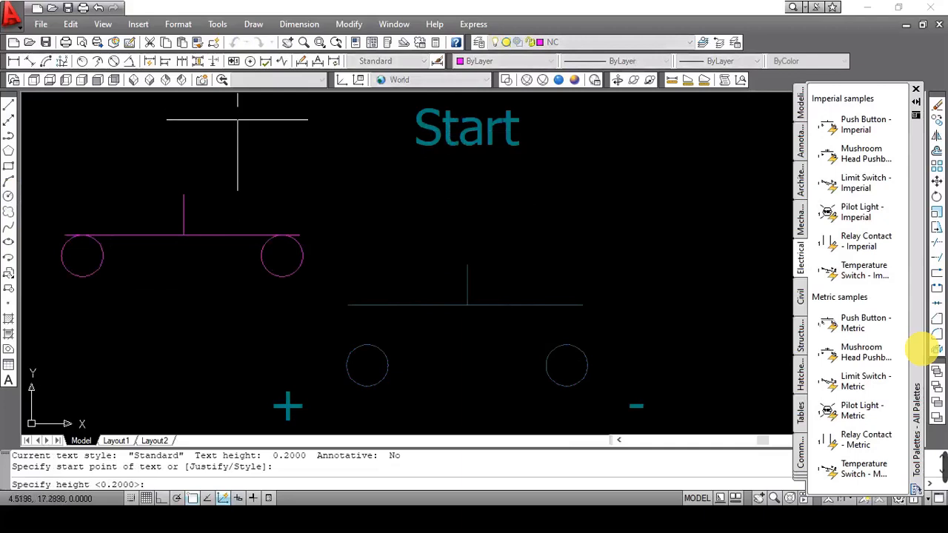
key(F8)
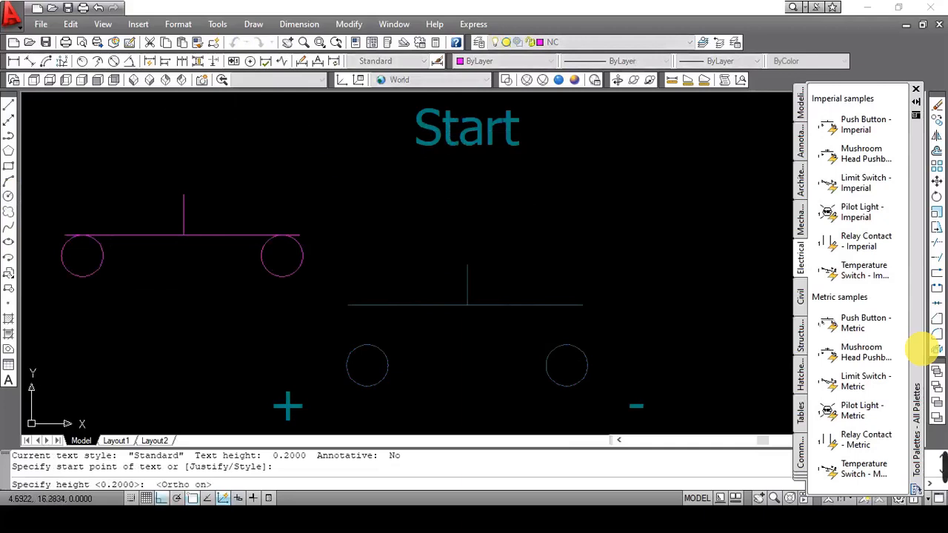
click(240, 148)
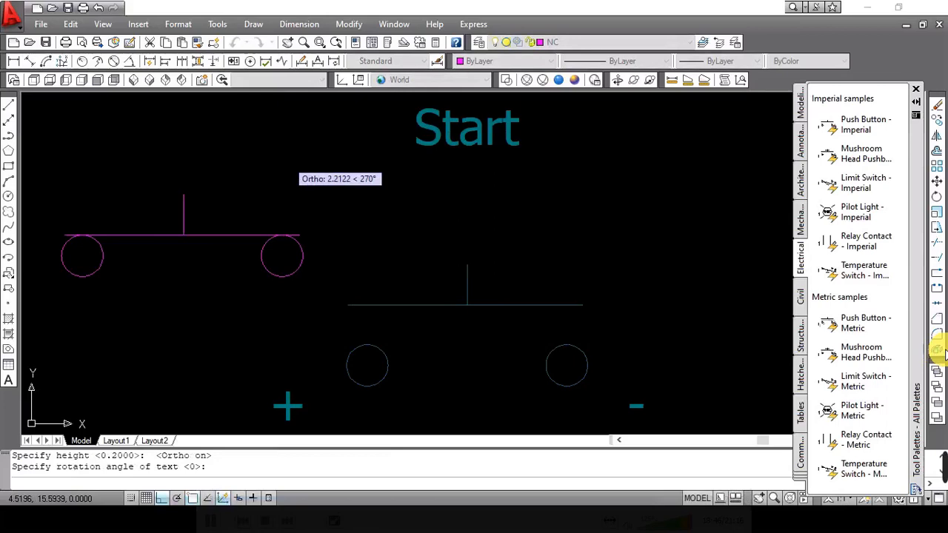
click(288, 162)
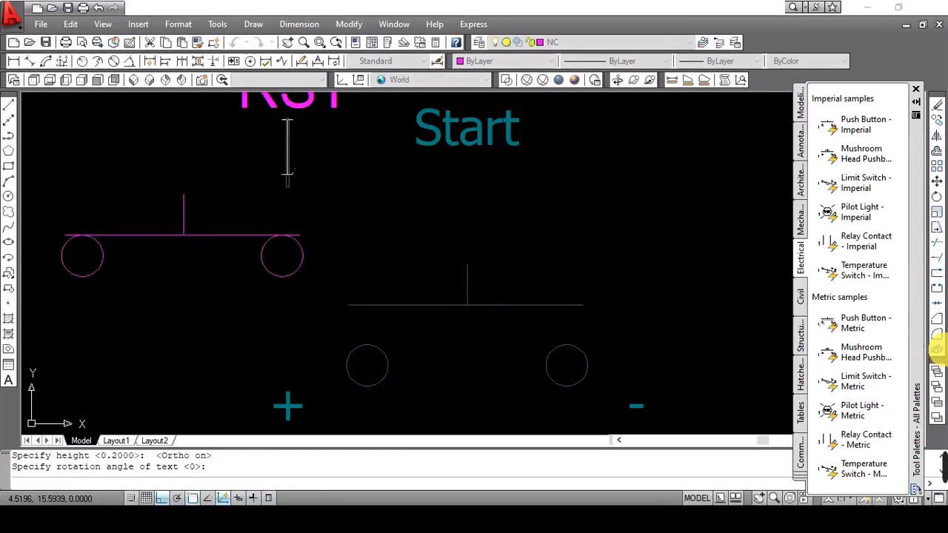
key(Escape)
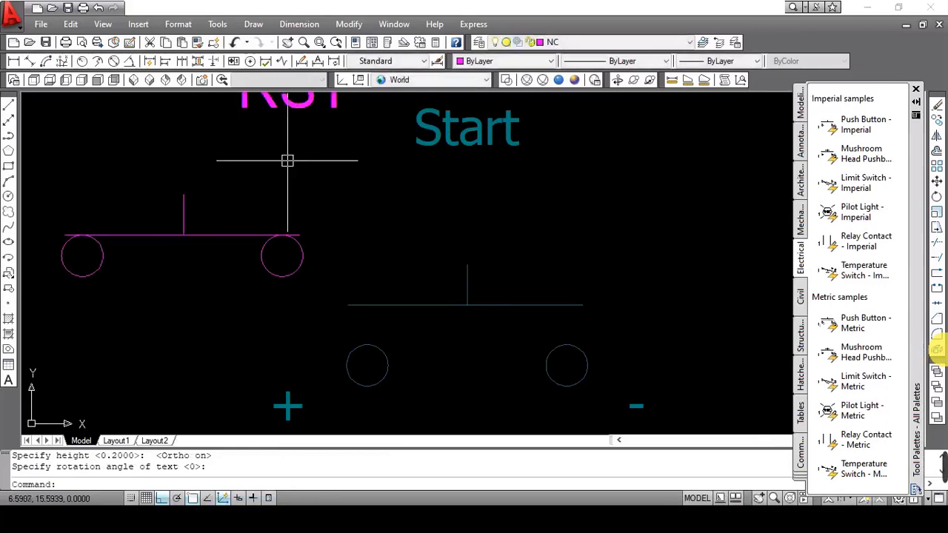
Move the RST label freely, with ortho off, so it sits centred above the magenta push button's stem.
text(z)
key(Return)
text(e)
key(Return)
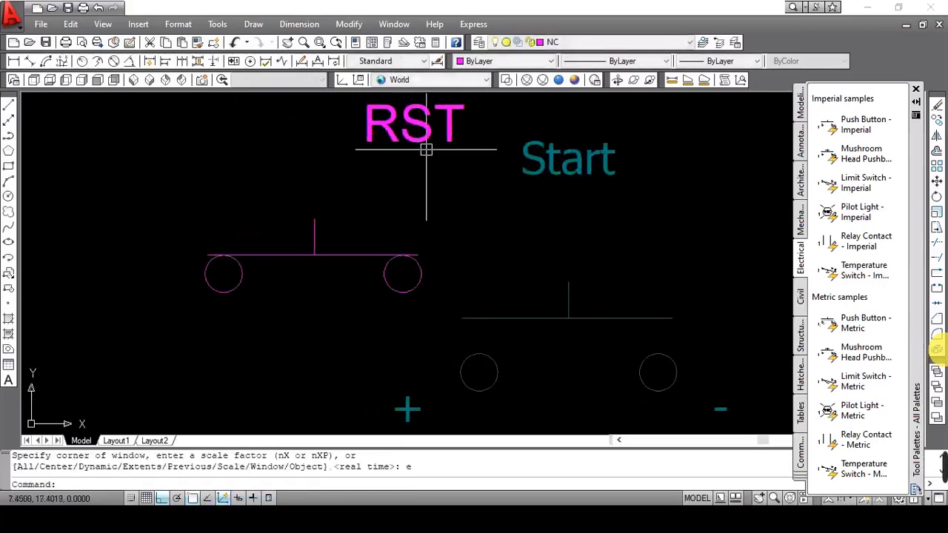
click(420, 138)
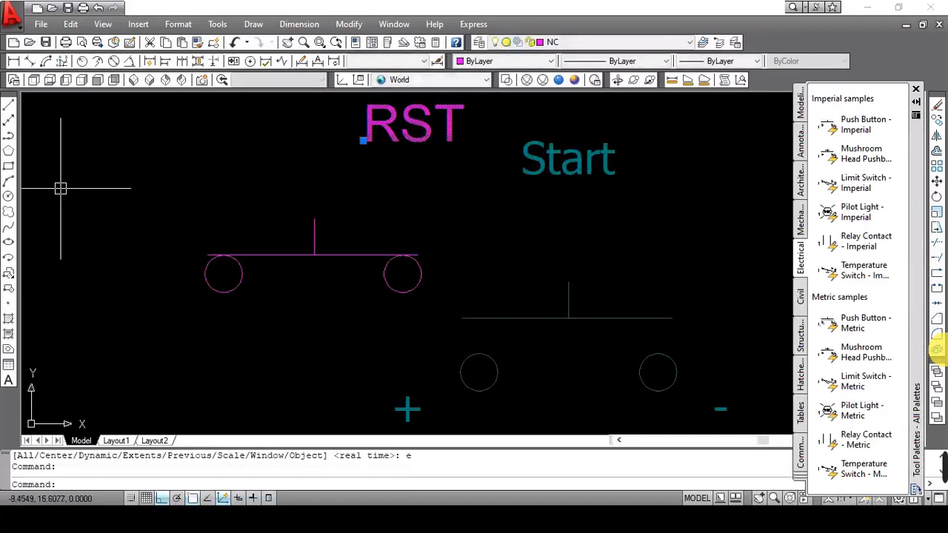
text(m)
key(Return)
key(F8)
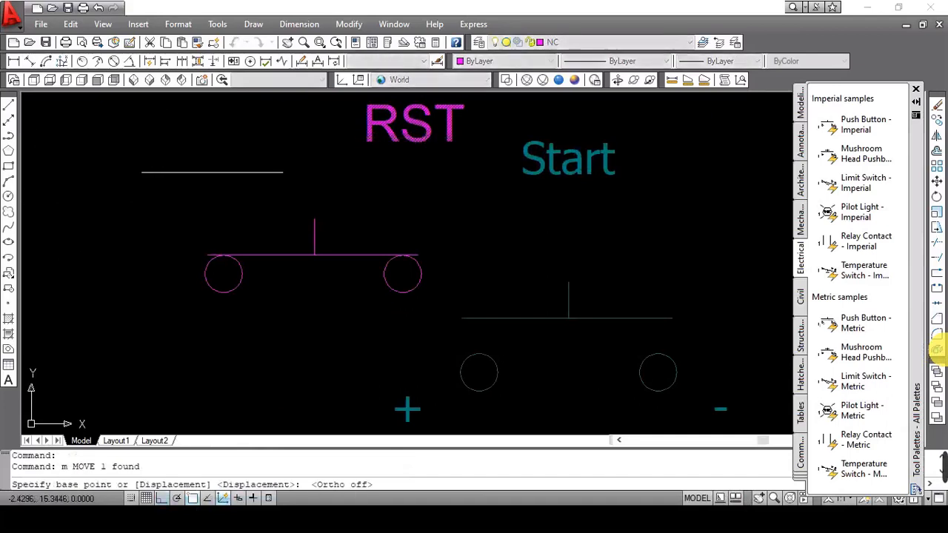
key(Return)
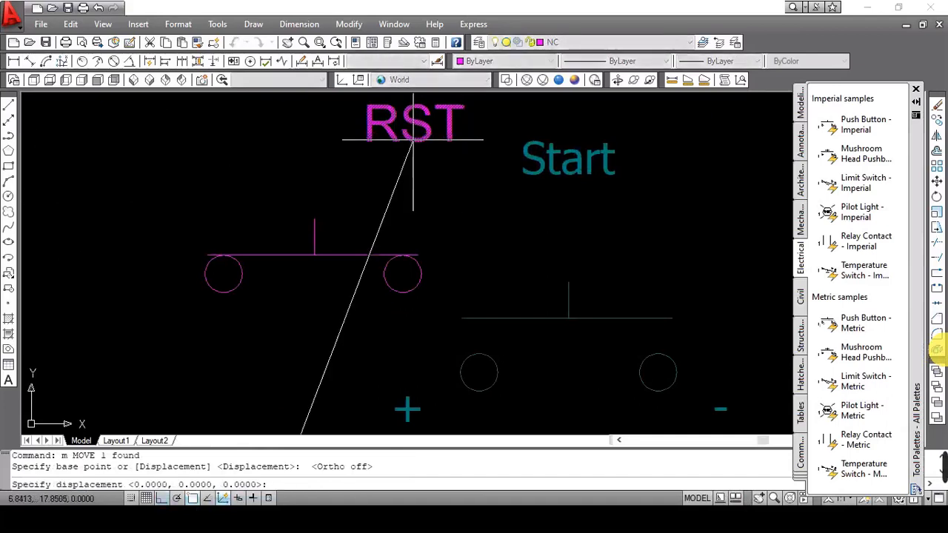
key(Escape)
text(m)
key(Return)
click(412, 138)
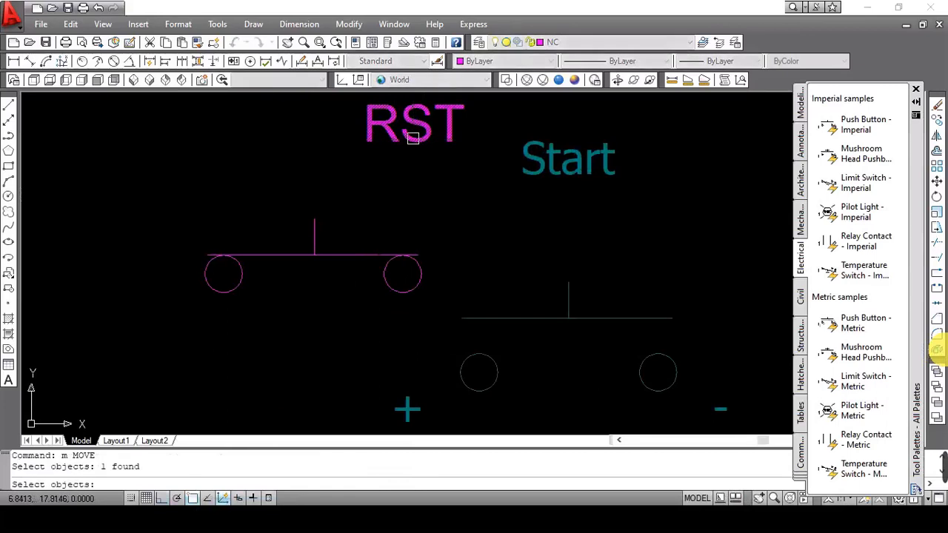
key(Return)
click(411, 138)
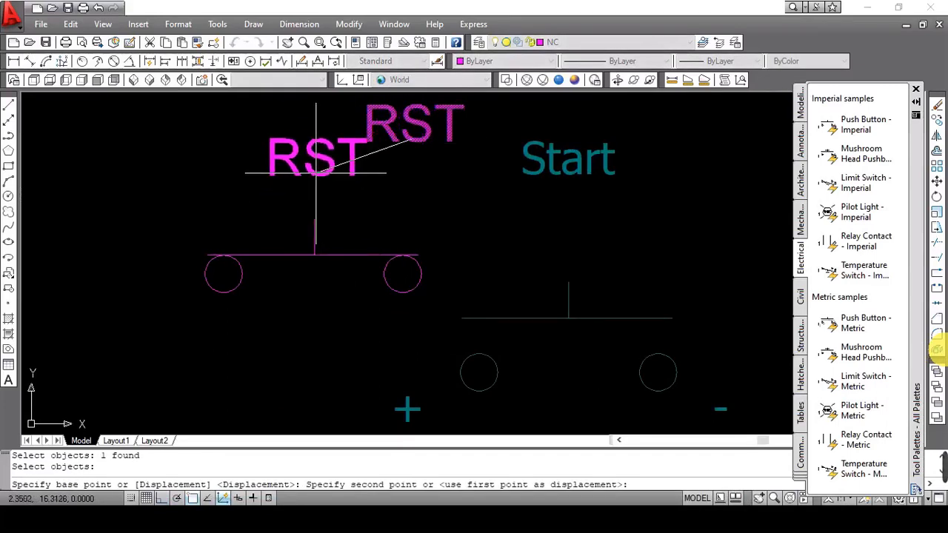
click(314, 174)
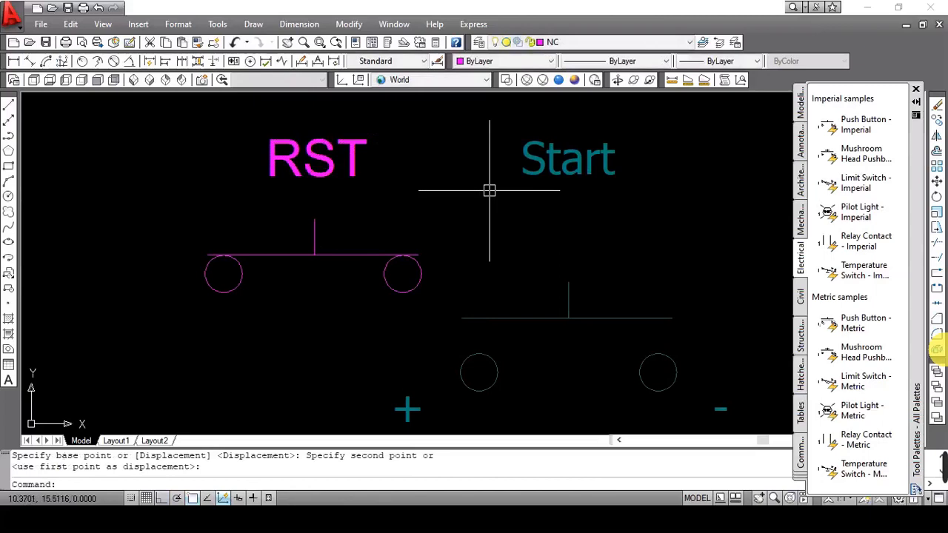
Draw a horizontal helper line from the base of the Start label to just past the far side of the RST label.
text(l)
key(Return)
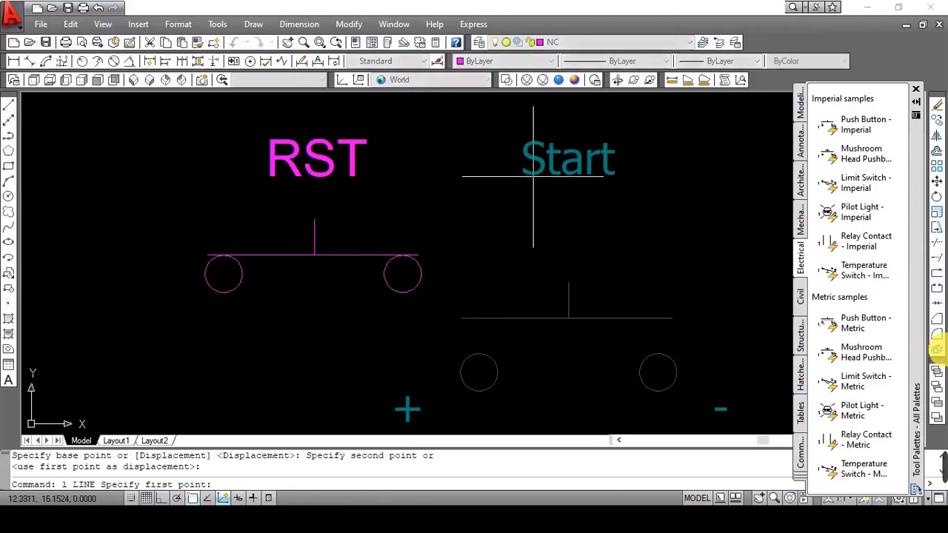
click(534, 176)
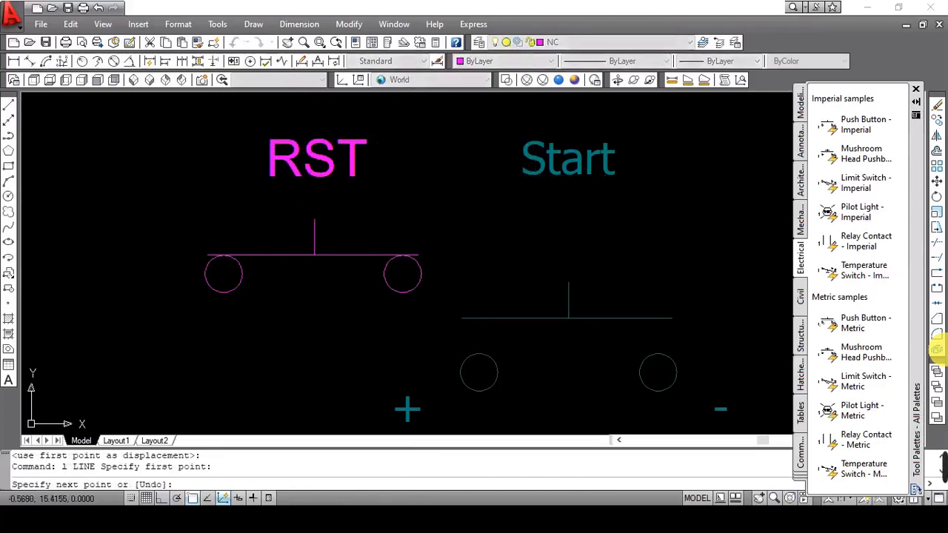
key(F8)
click(232, 189)
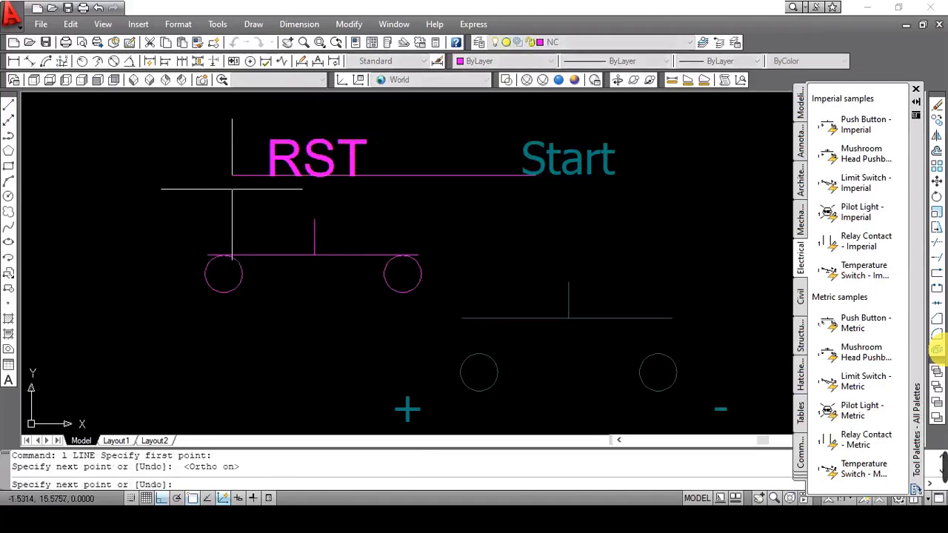
key(Return)
key(Escape)
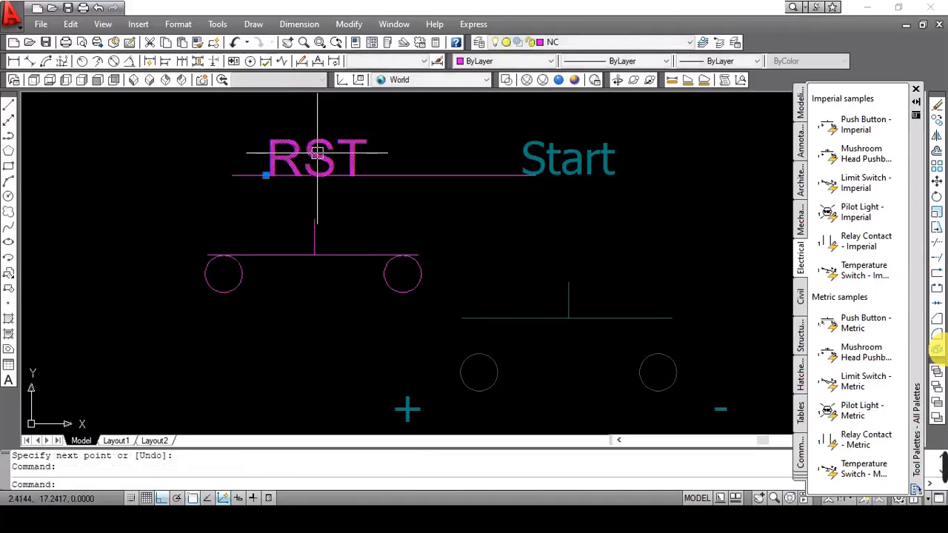
Move the RST label with object snap off and ortho on so its baseline rests on the helper line.
key(Return)
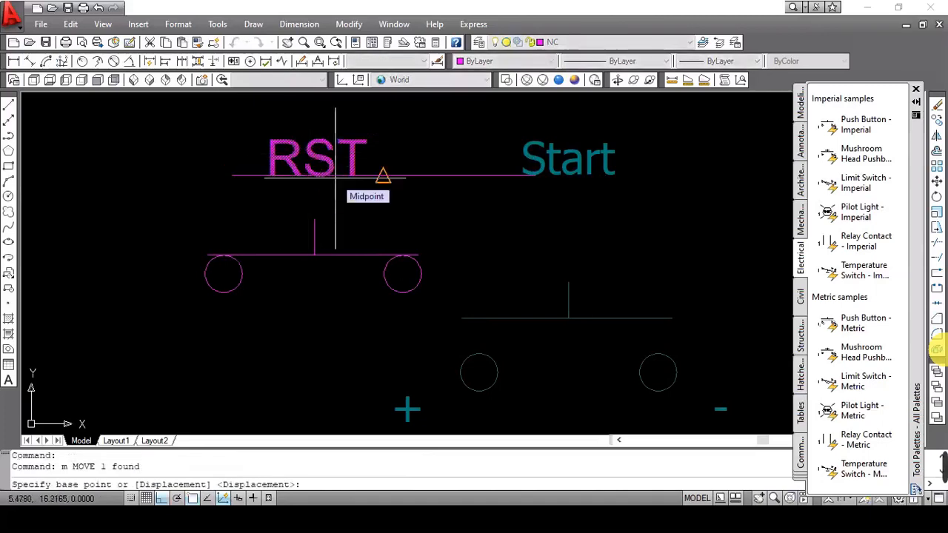
click(937, 348)
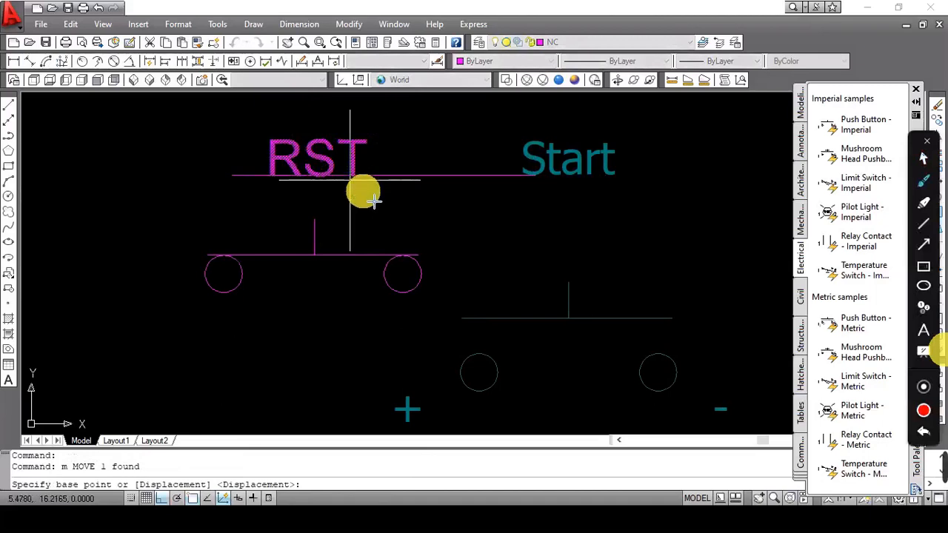
key(Escape)
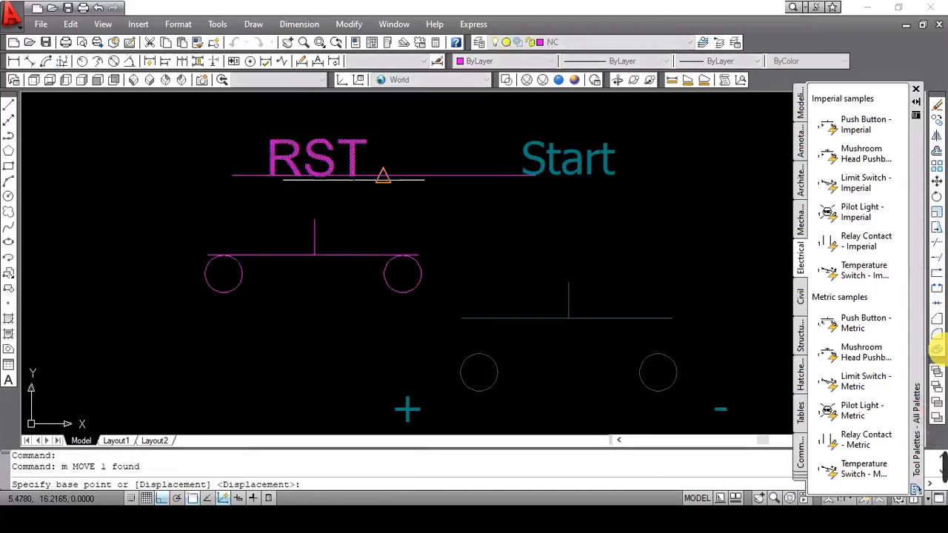
click(196, 498)
click(318, 175)
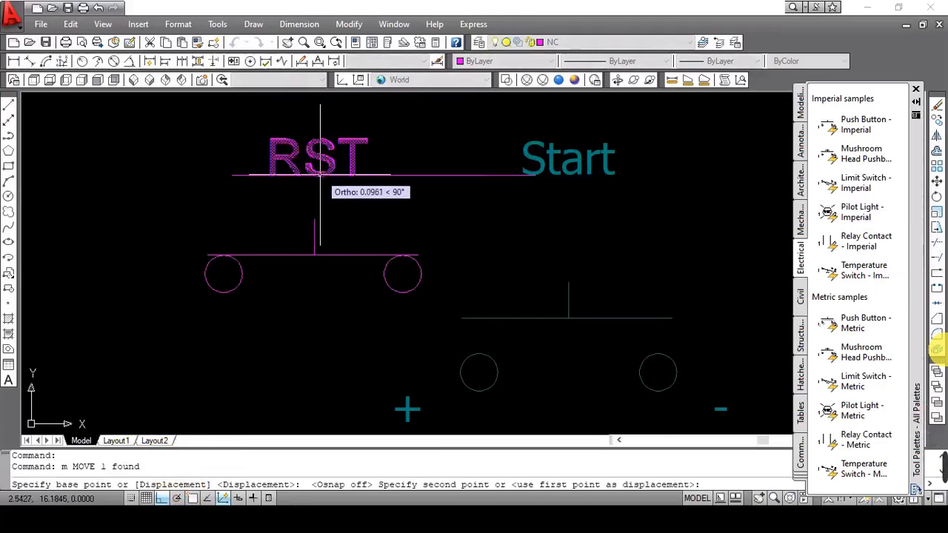
click(320, 178)
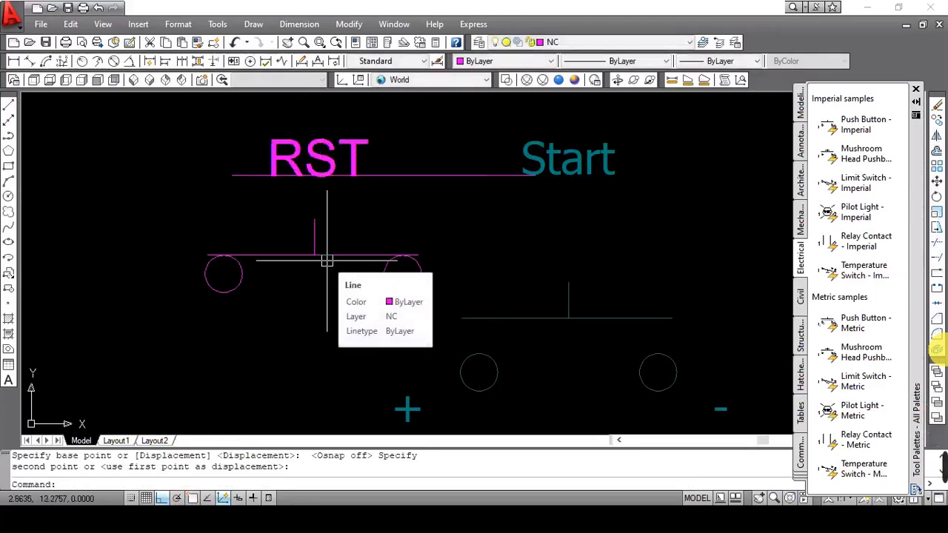
click(313, 169)
key(space)
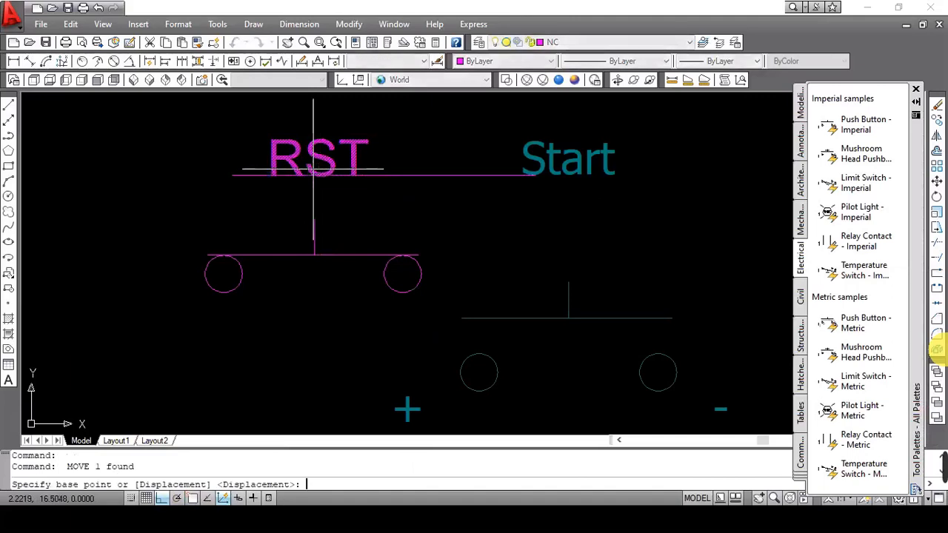
click(320, 176)
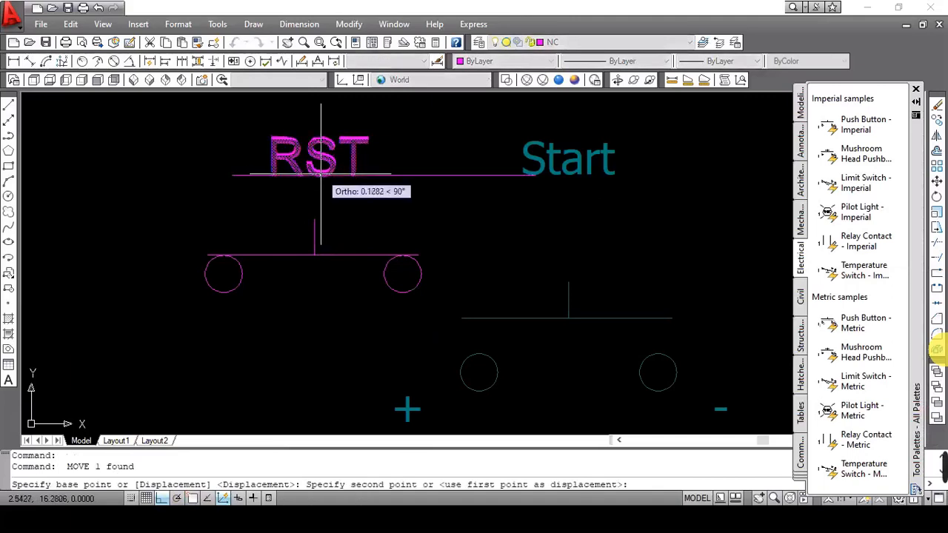
click(321, 176)
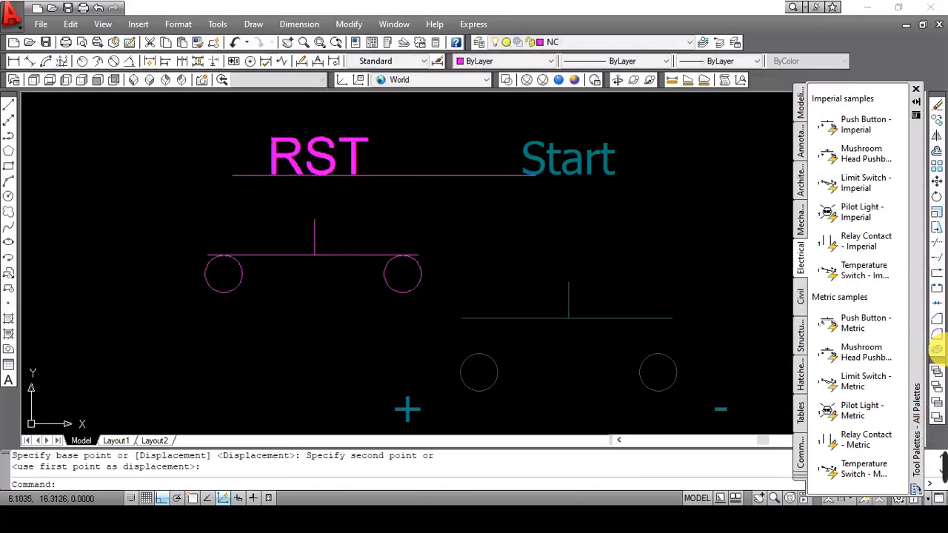
Erase the horizontal helper line beneath the RST and Start labels.
click(389, 175)
text(e)
key(Return)
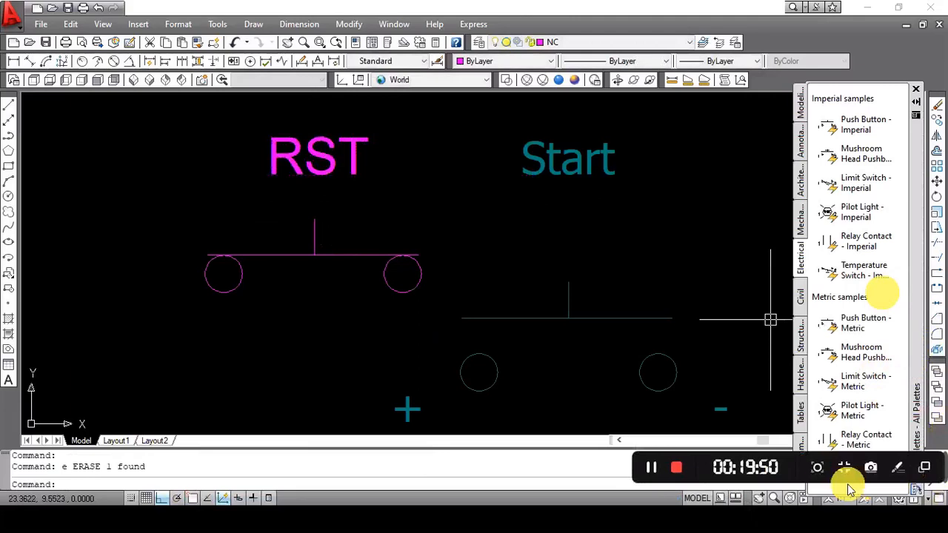
click(652, 467)
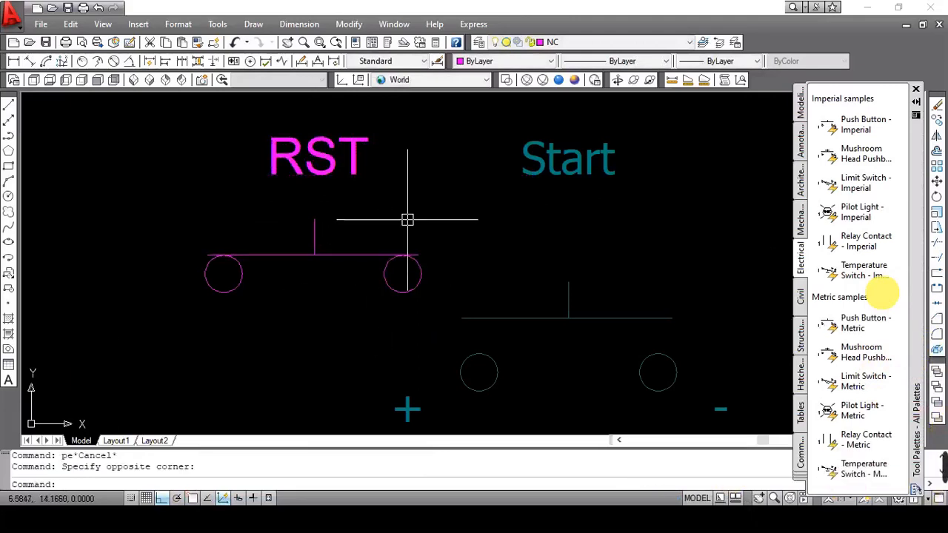
Convert the magenta contact bar into a polyline and try to join it with the stem and both terminal circles.
key(Return)
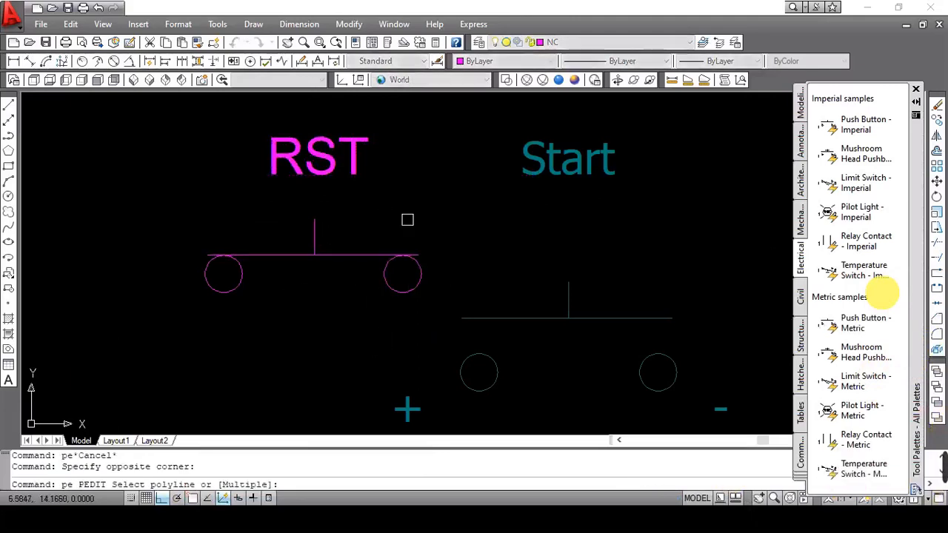
click(368, 254)
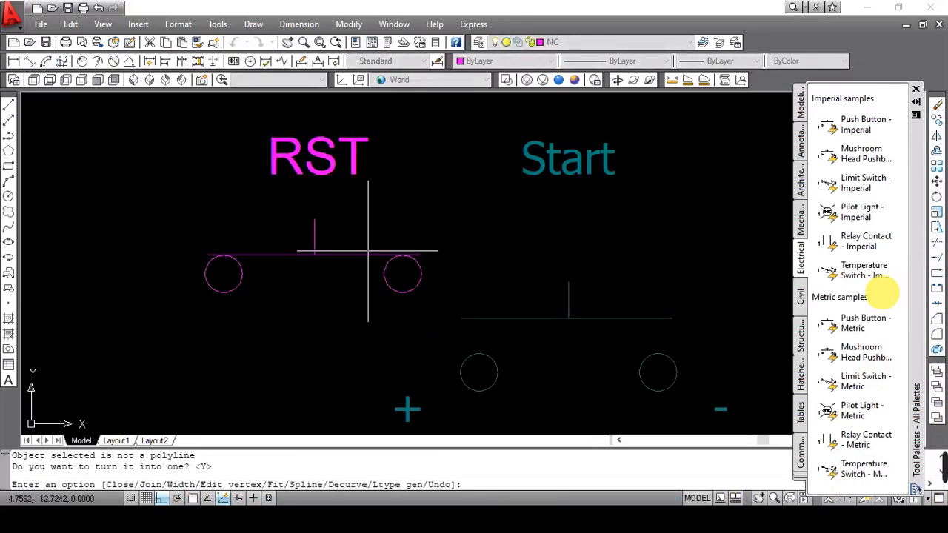
text(j)
key(Return)
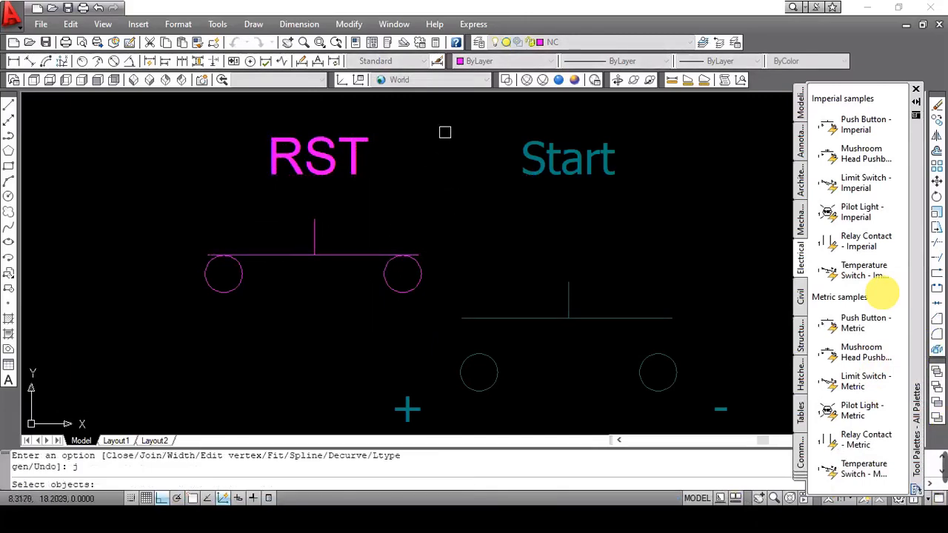
click(435, 226)
click(135, 334)
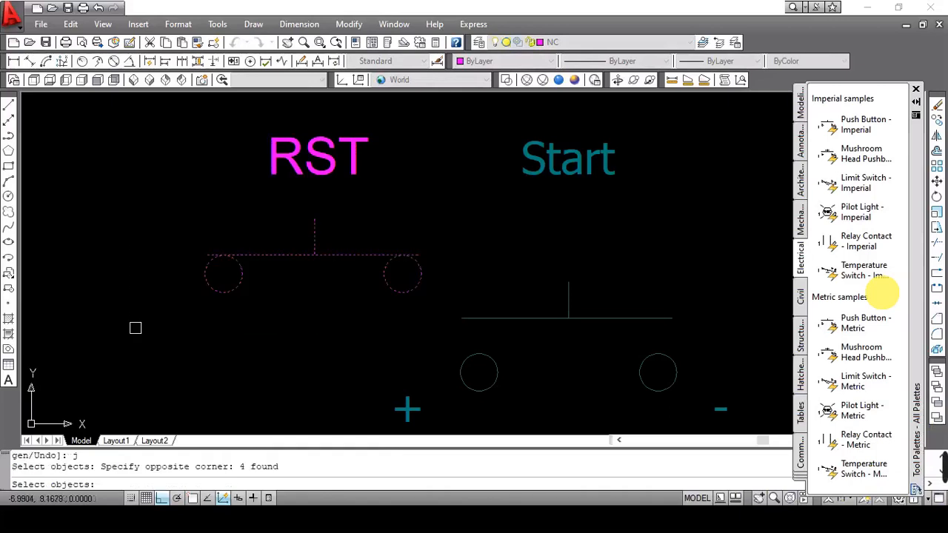
key(Return)
key(Return)
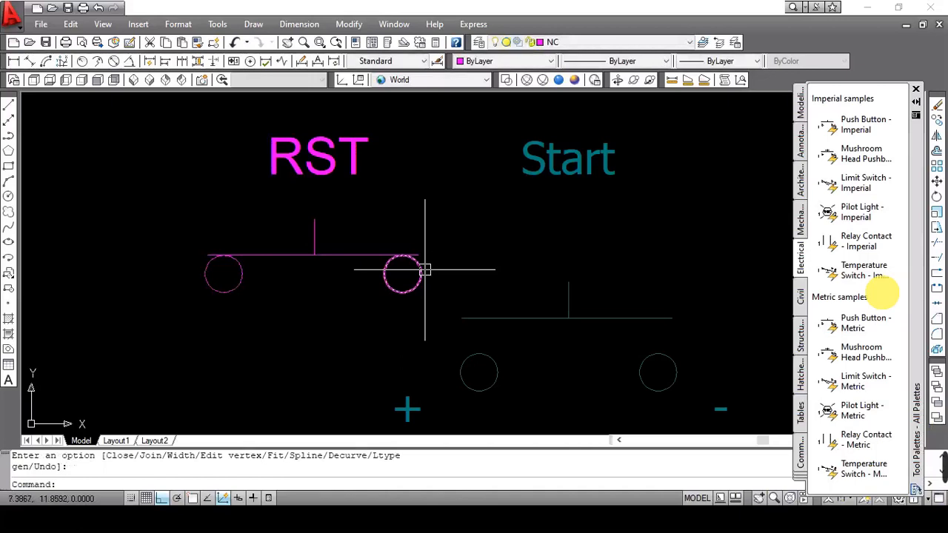
mouse_move(930, 460)
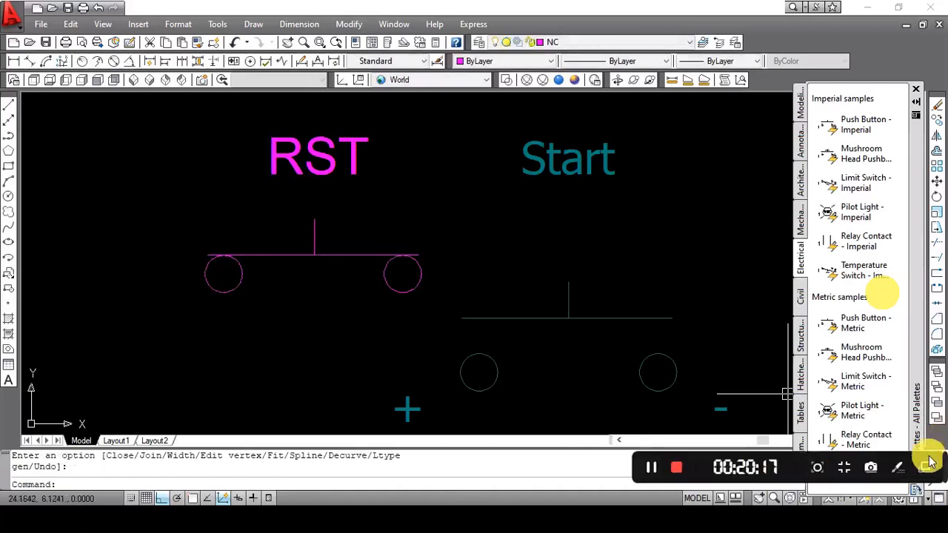
click(651, 468)
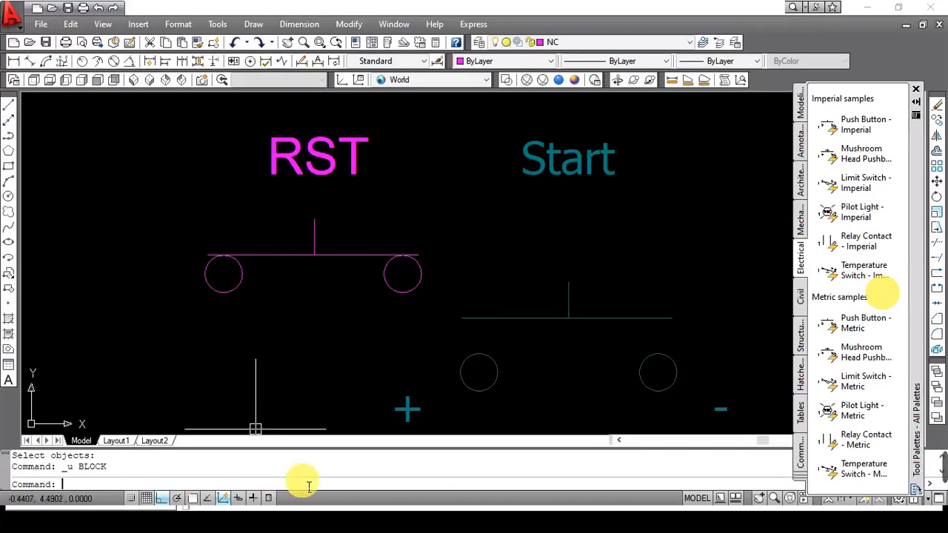
Start a new block definition and name the block RST.
text(ock)
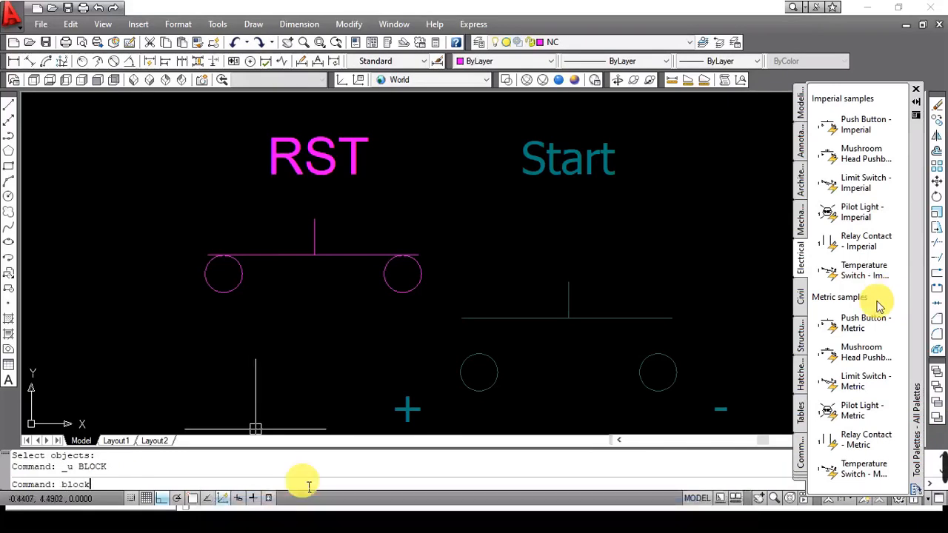
key(Return)
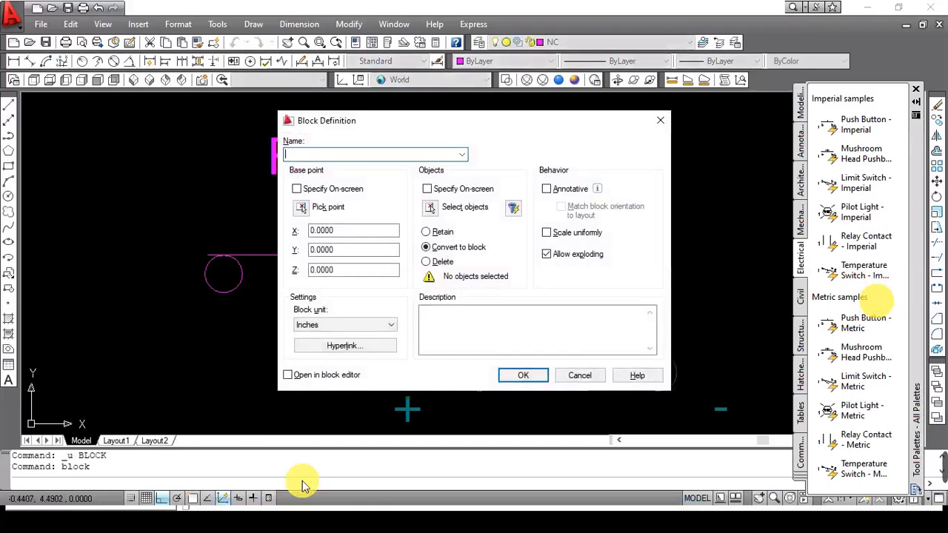
text(R)
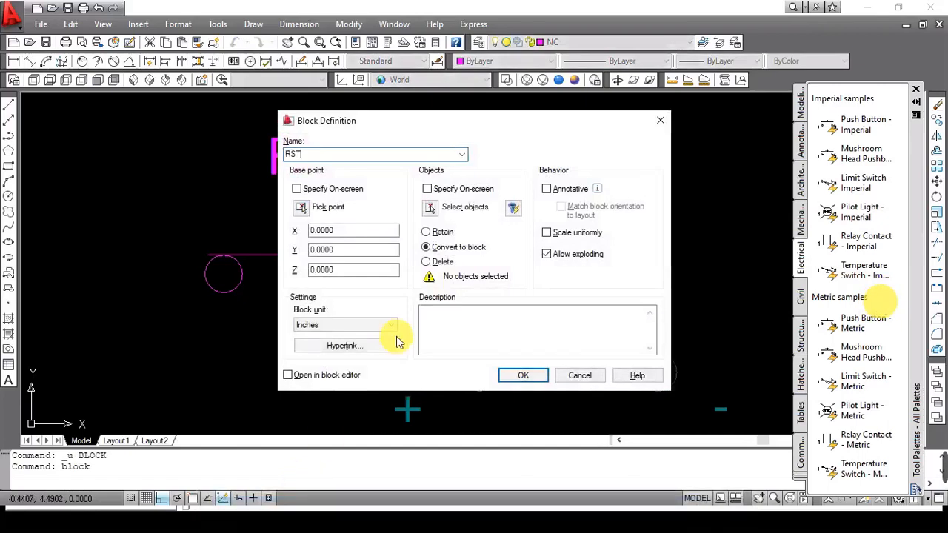
text(ST_)
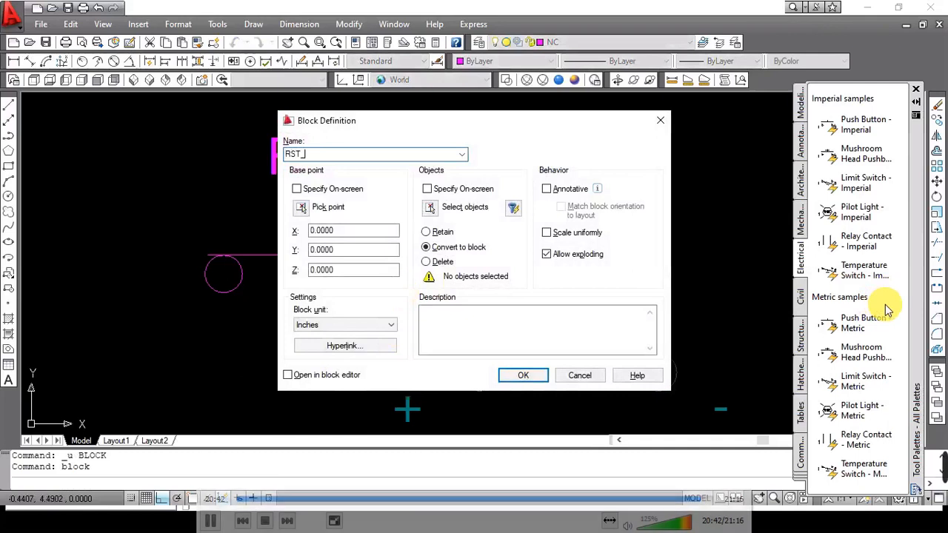
text(NO)
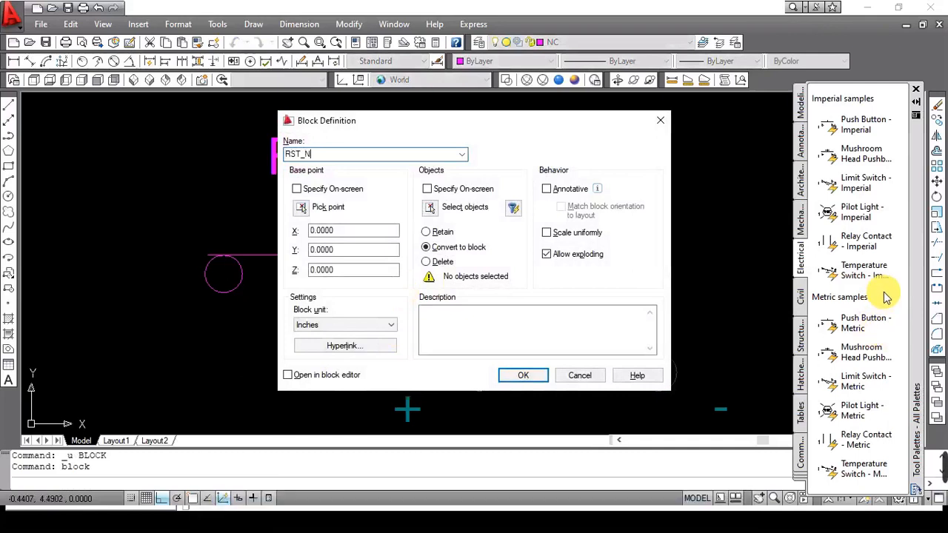
key(BackSpace)
key(BackSpace)
key(BackSpace)
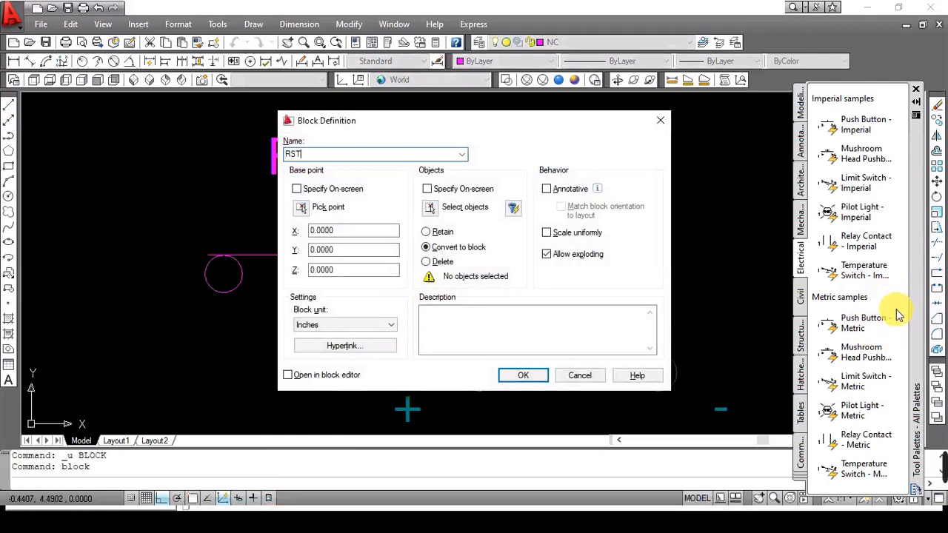
Create the block from the RST label and the magenta push button's bar, stem and both terminal circles.
click(433, 208)
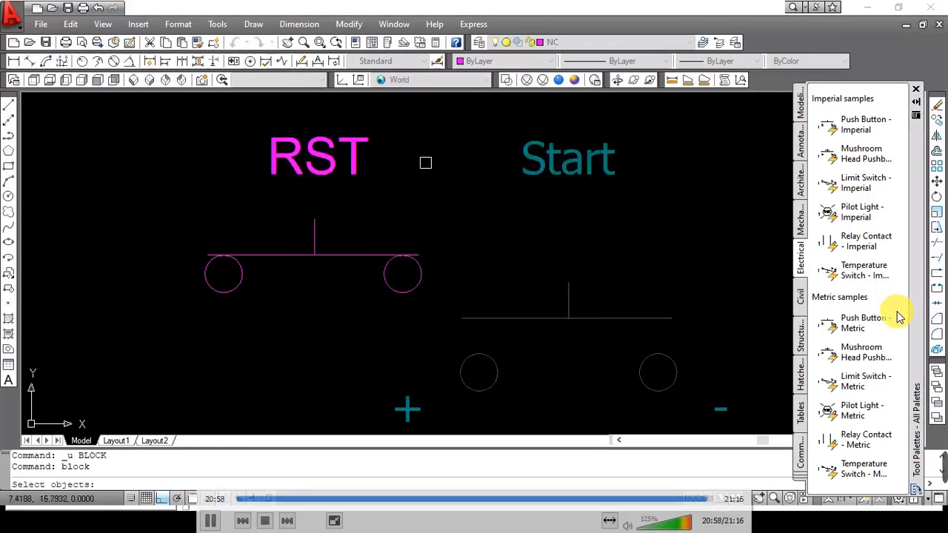
click(426, 127)
click(194, 305)
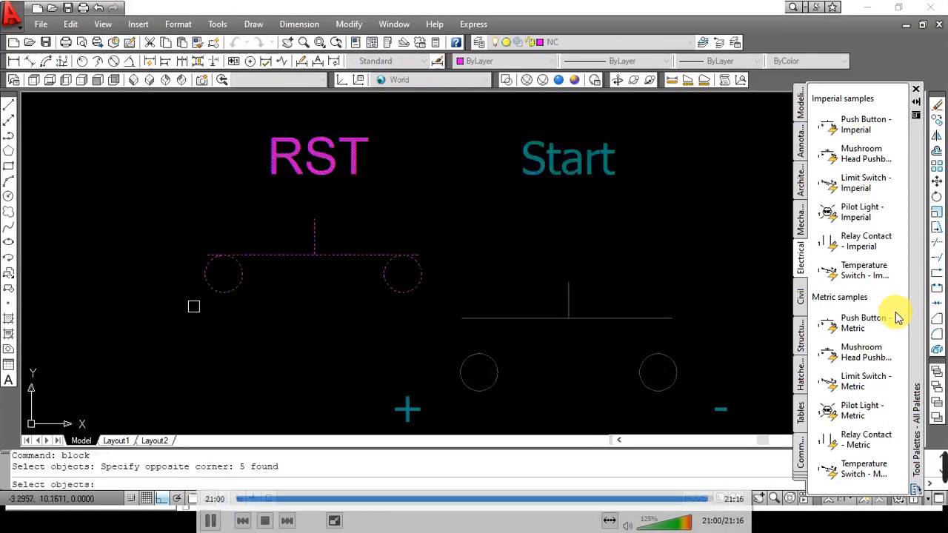
key(Return)
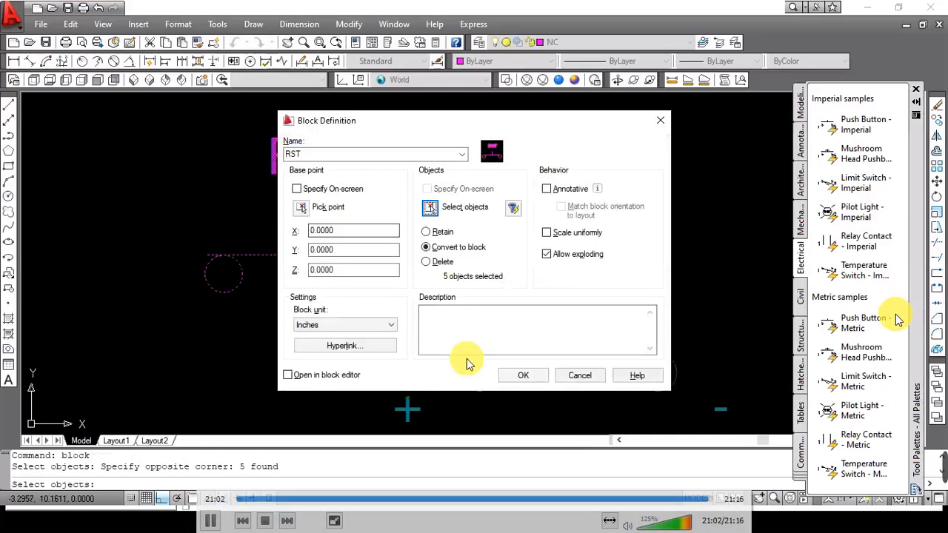
click(521, 376)
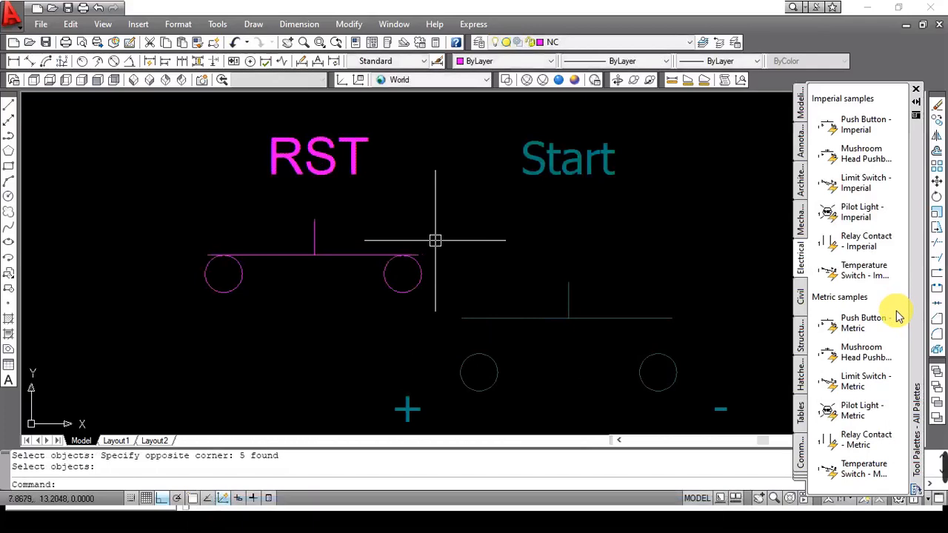
Move the RST block farther from the Start symbol, using the junction of its stem and contact bar as base point.
text(m)
key(Return)
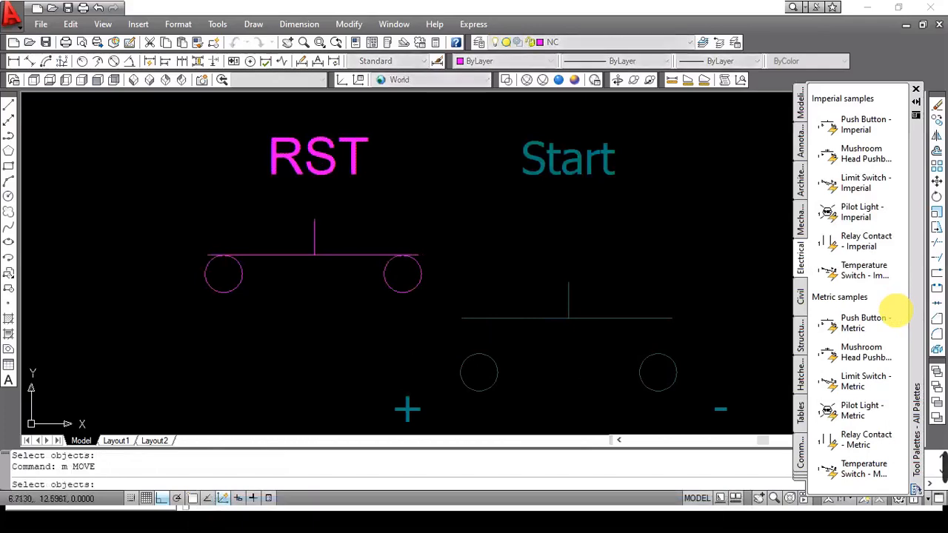
click(412, 255)
key(Return)
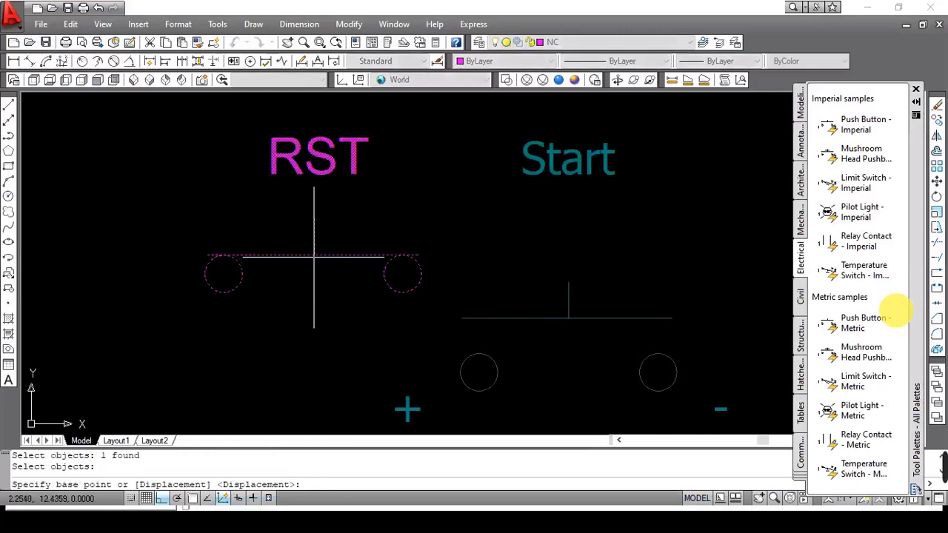
click(314, 256)
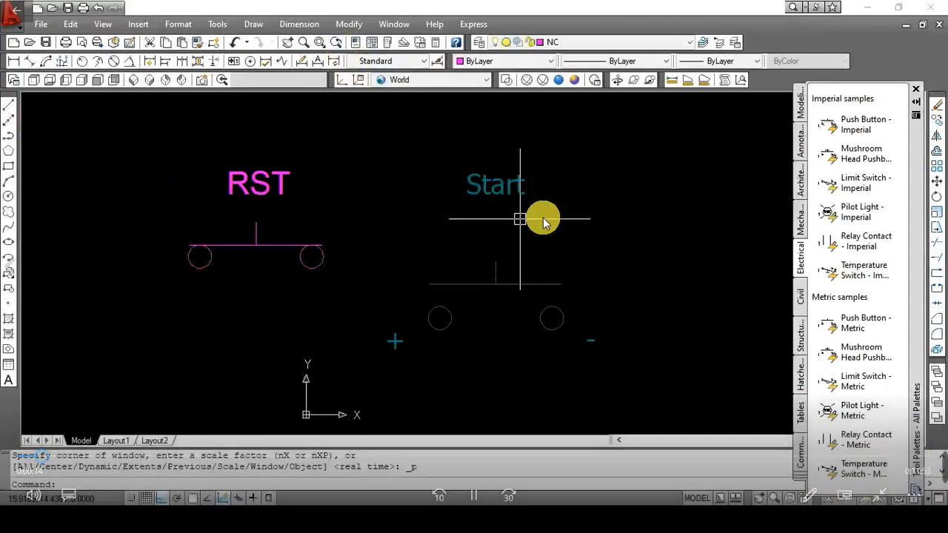
mouse_move(462, 243)
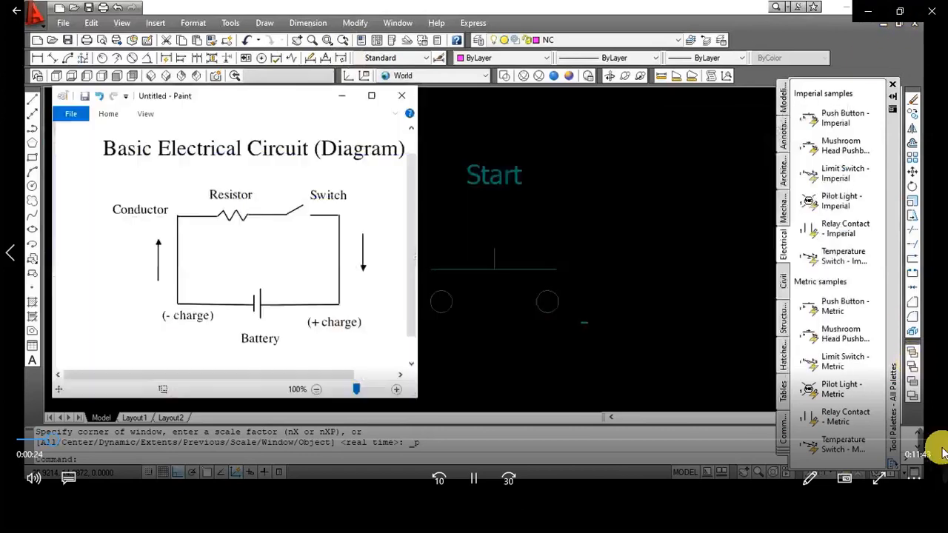
mouse_move(946, 462)
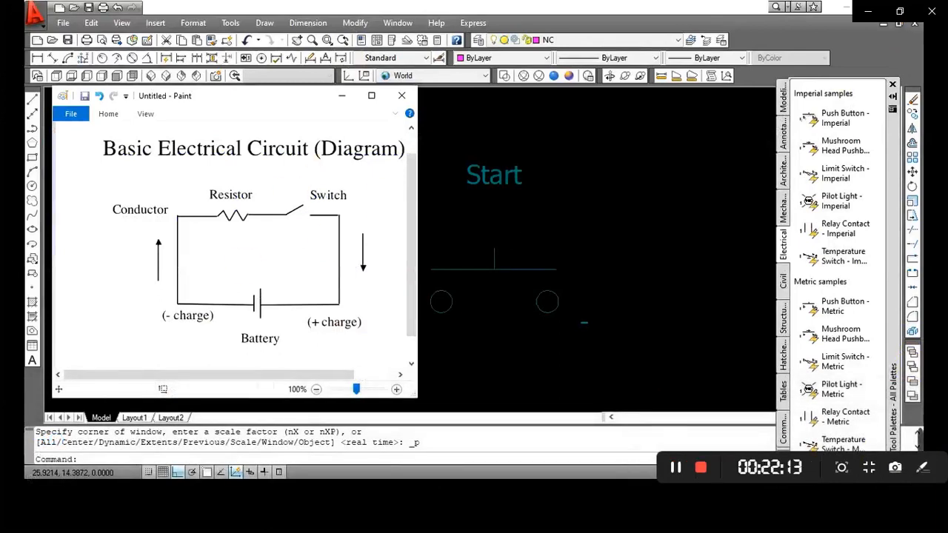
mouse_move(582, 214)
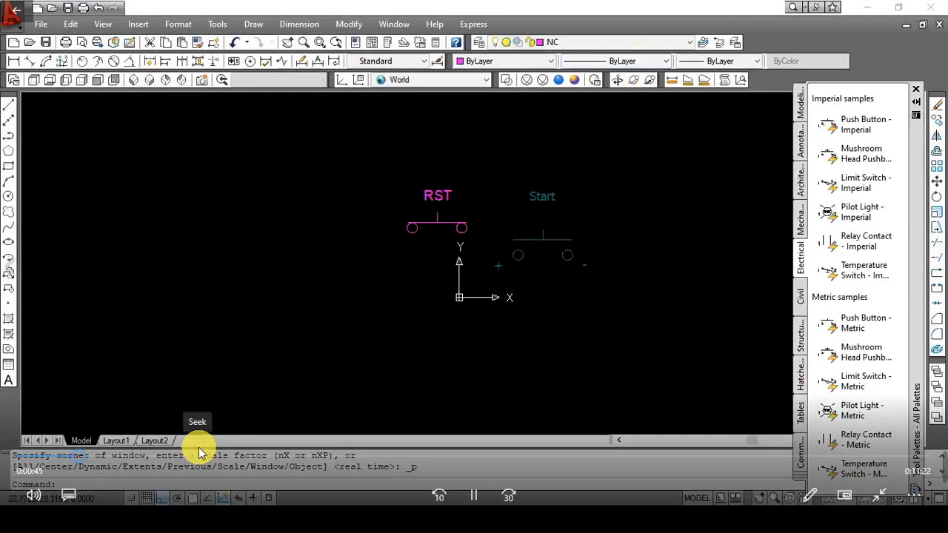
click(474, 497)
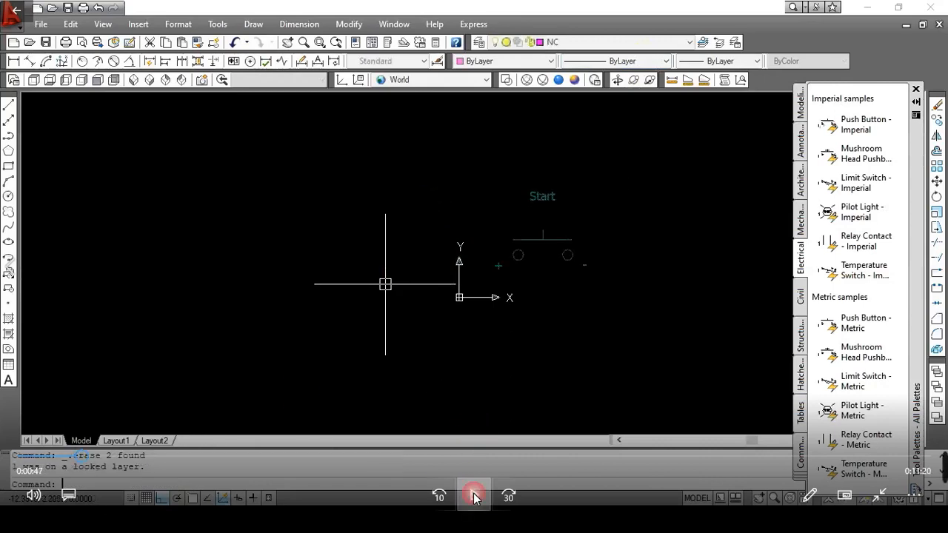
click(474, 496)
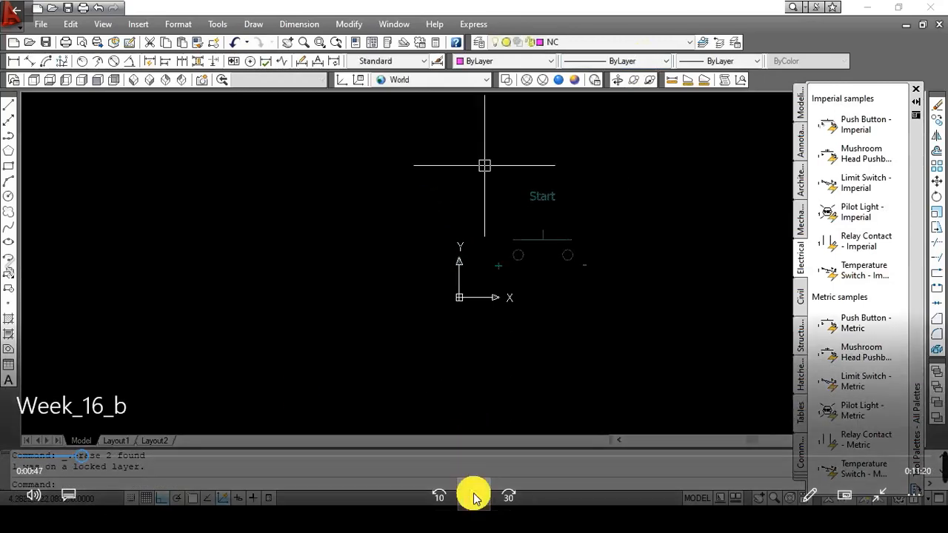
click(474, 497)
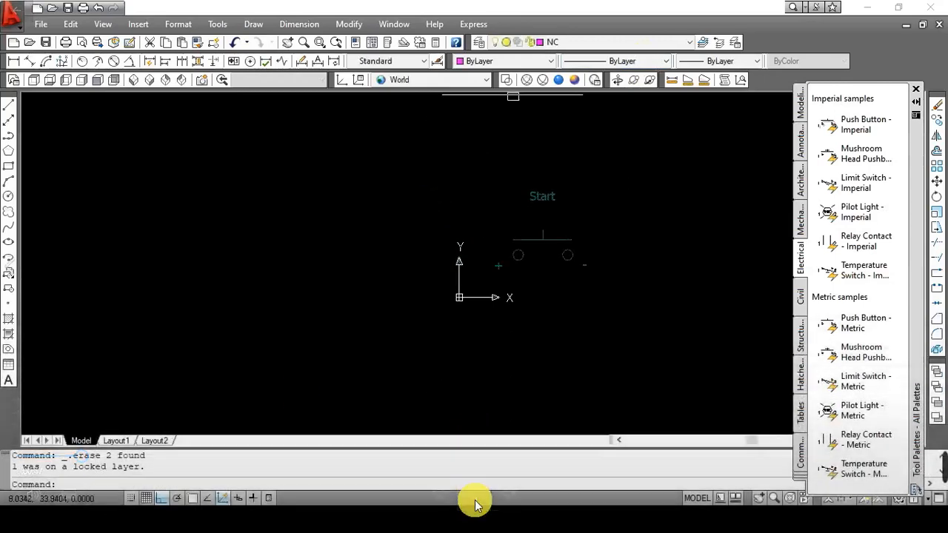
click(472, 502)
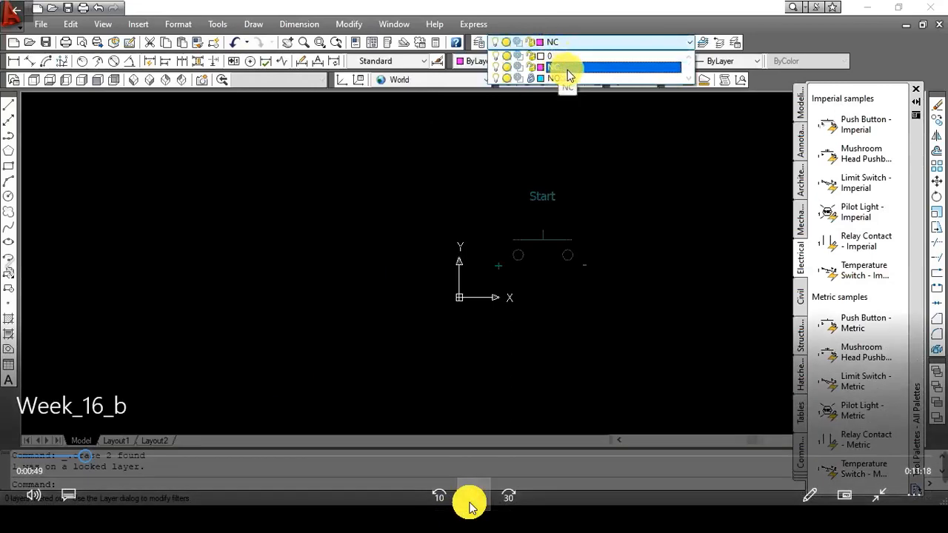
click(469, 504)
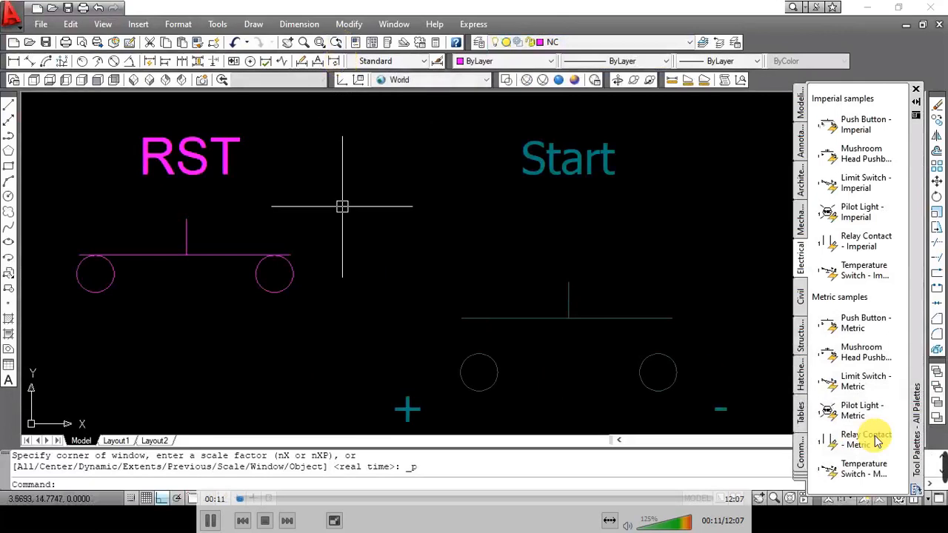
mouse_move(942, 482)
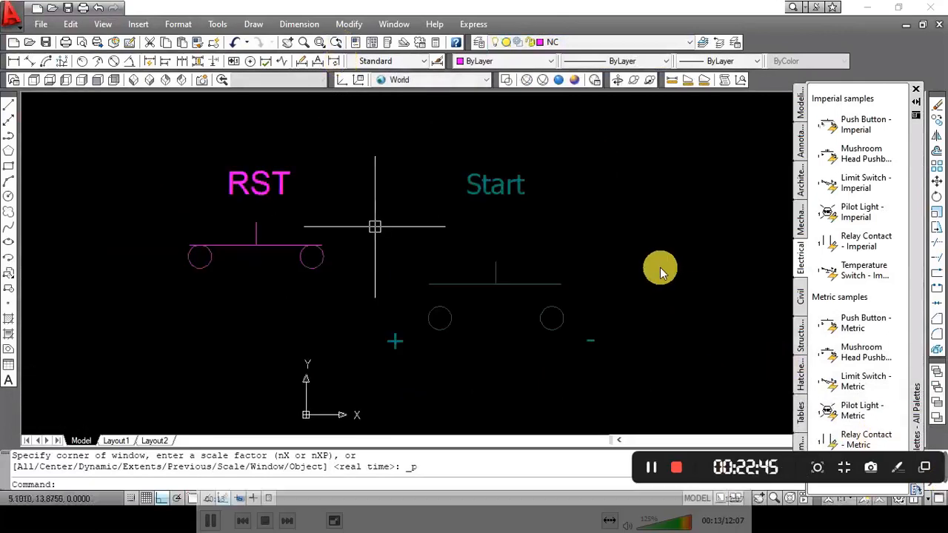
scroll(660, 270, up, 2)
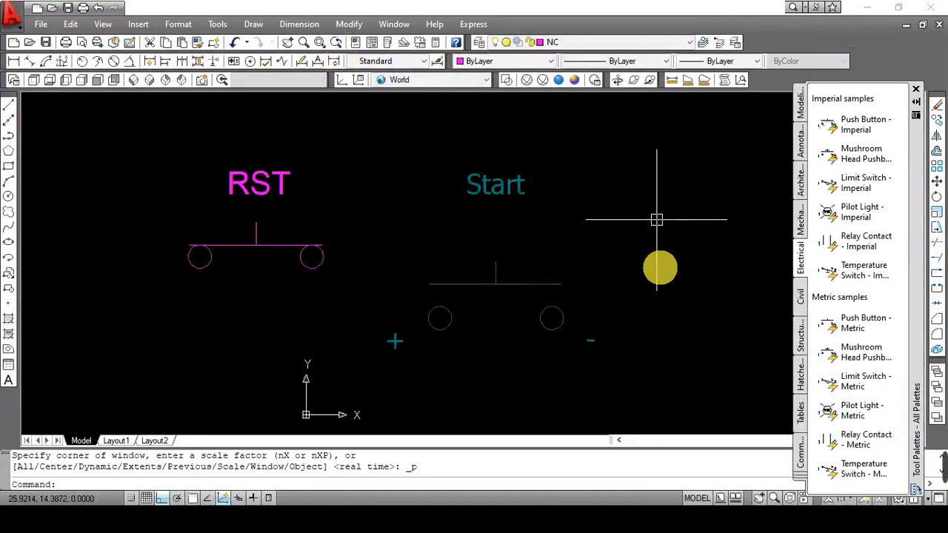
Switch to Paint to examine the Basic Electrical Circuit diagram and return to the AutoCAD drawing.
key(alt+Tab)
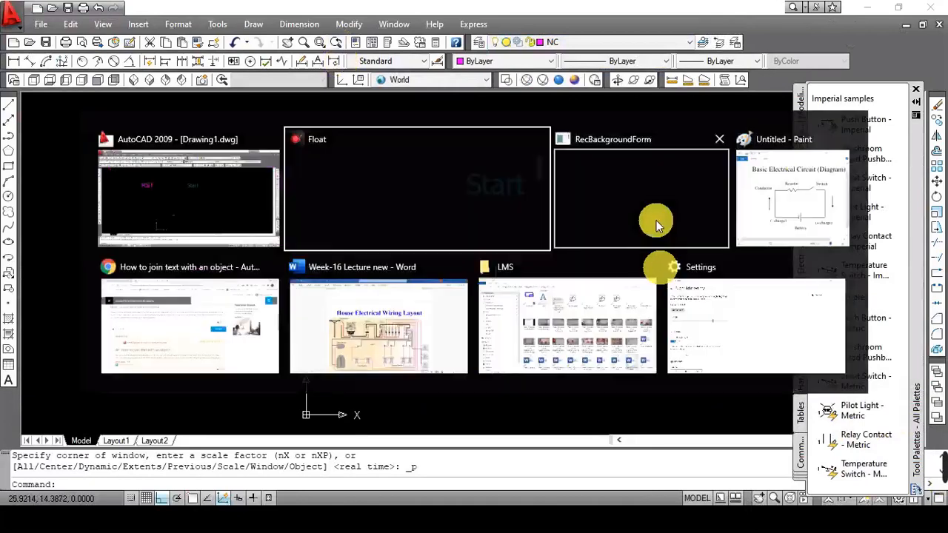
click(772, 222)
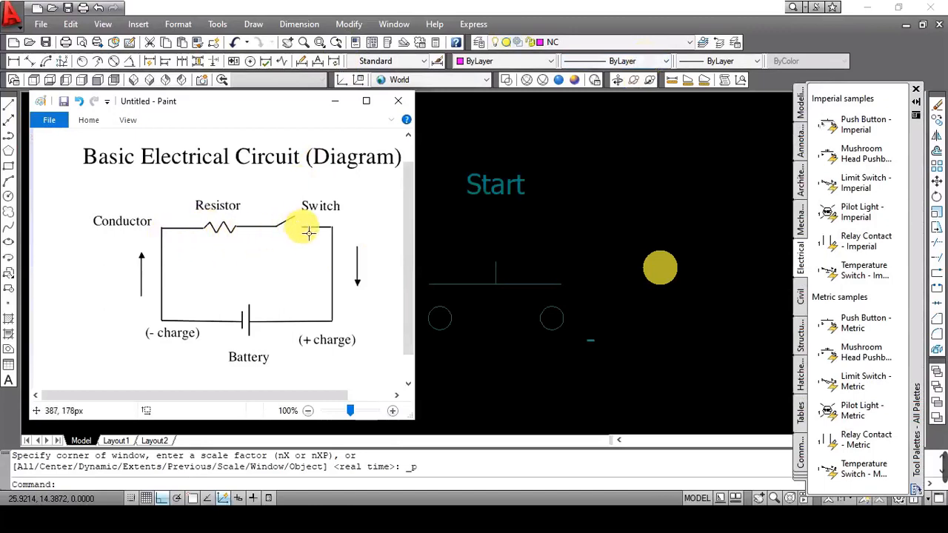
click(609, 212)
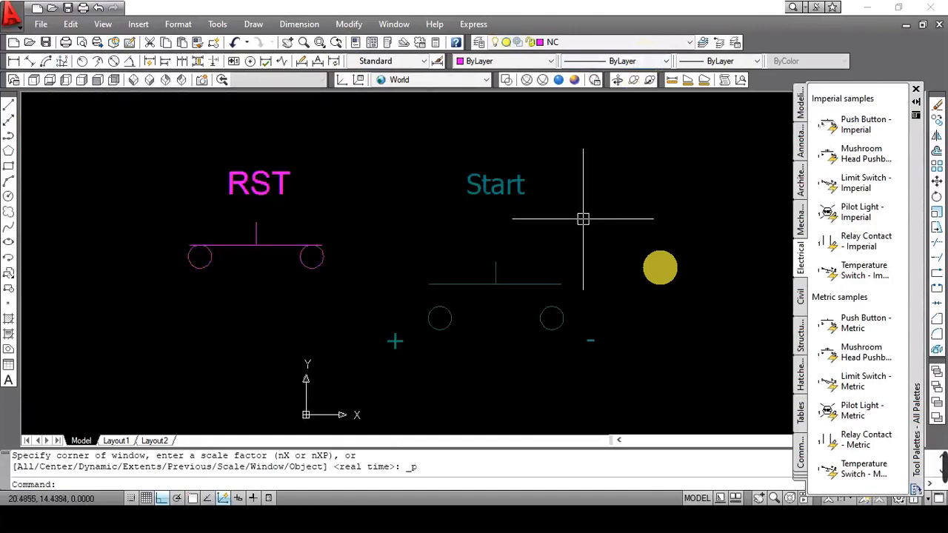
Select across the RST block and the Start push button symbol and erase the selection.
scroll(583, 219, up, 2)
scroll(583, 206, down, 2)
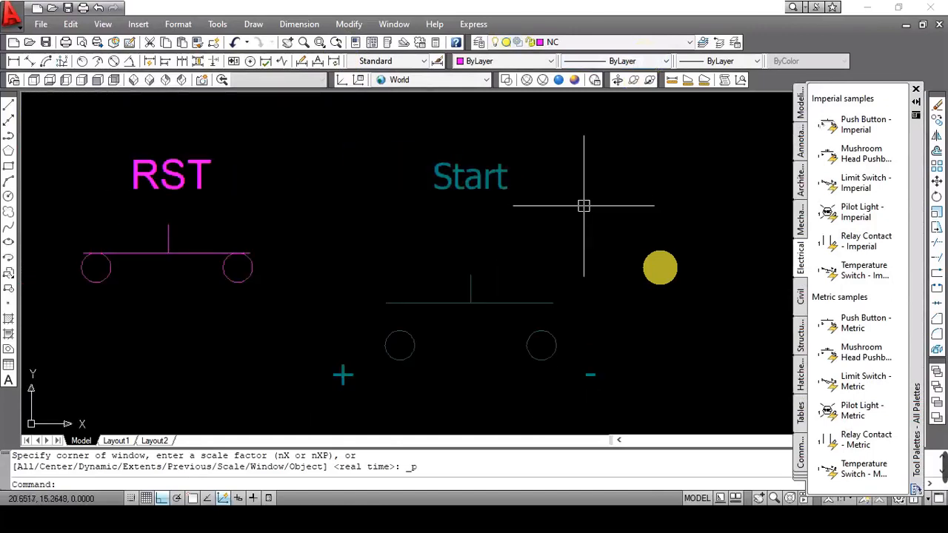
scroll(584, 205, up, 2)
scroll(583, 205, down, 5)
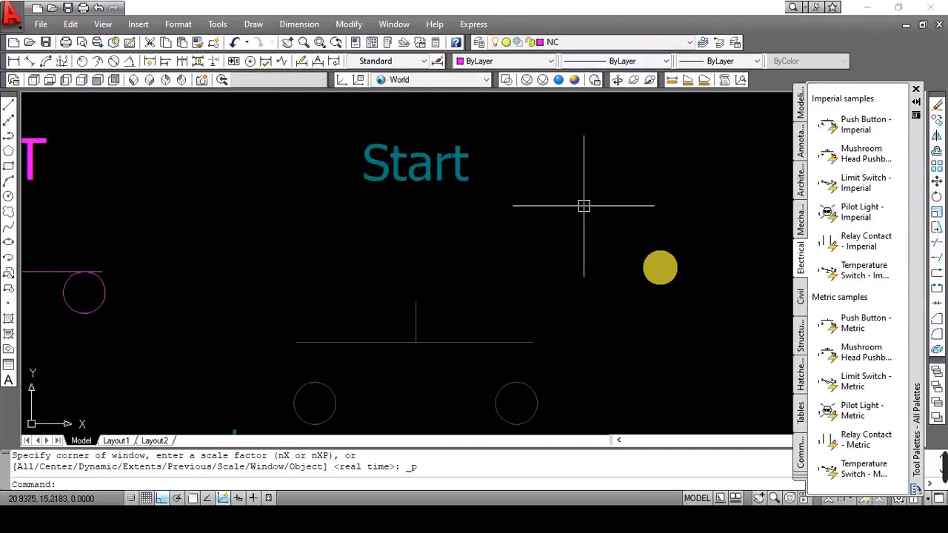
click(626, 165)
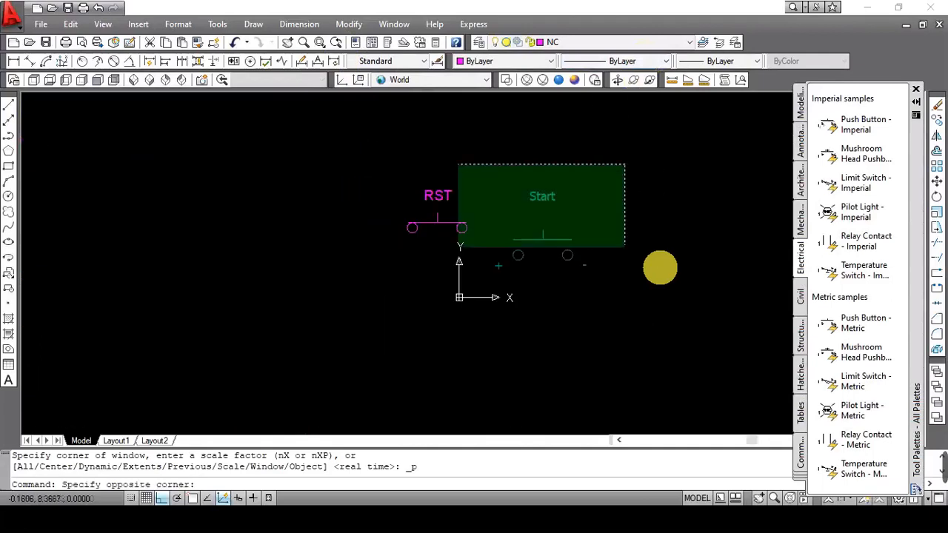
click(385, 284)
key(Delete)
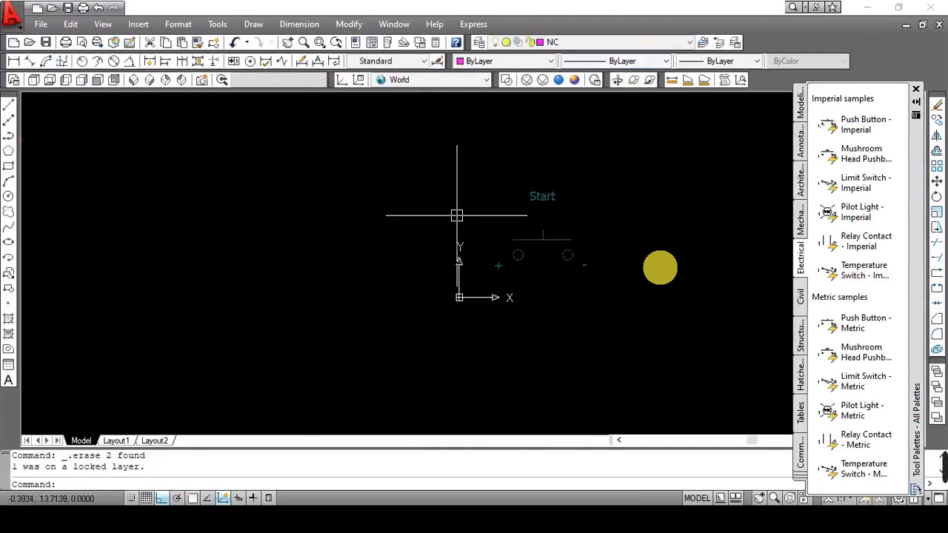
Make NO the current layer and unlock it.
click(556, 42)
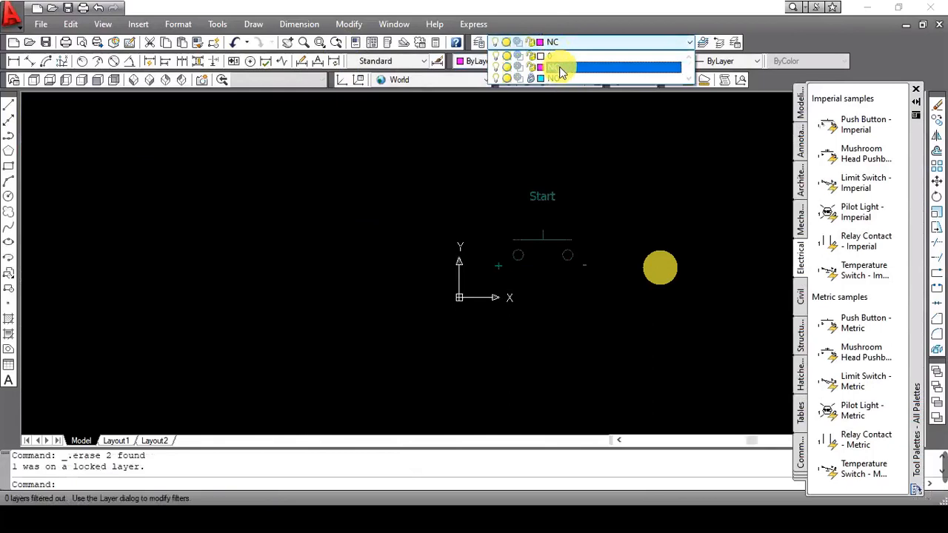
click(548, 78)
click(556, 42)
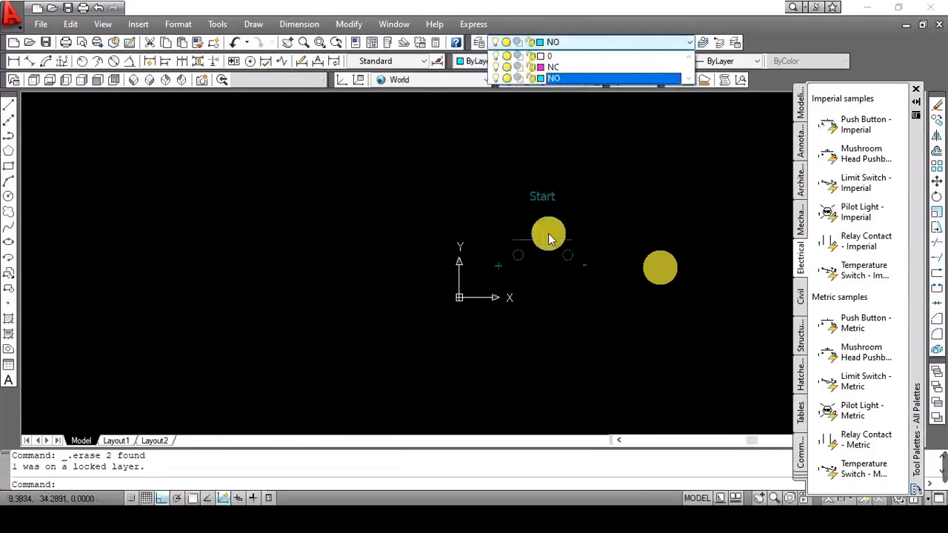
click(693, 203)
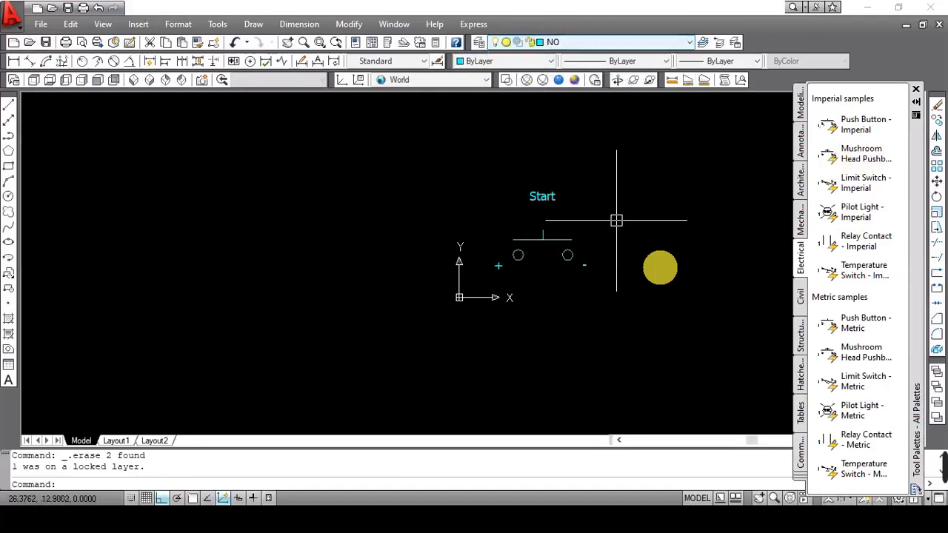
Erase the remaining Start push button symbol from the drawing.
click(610, 170)
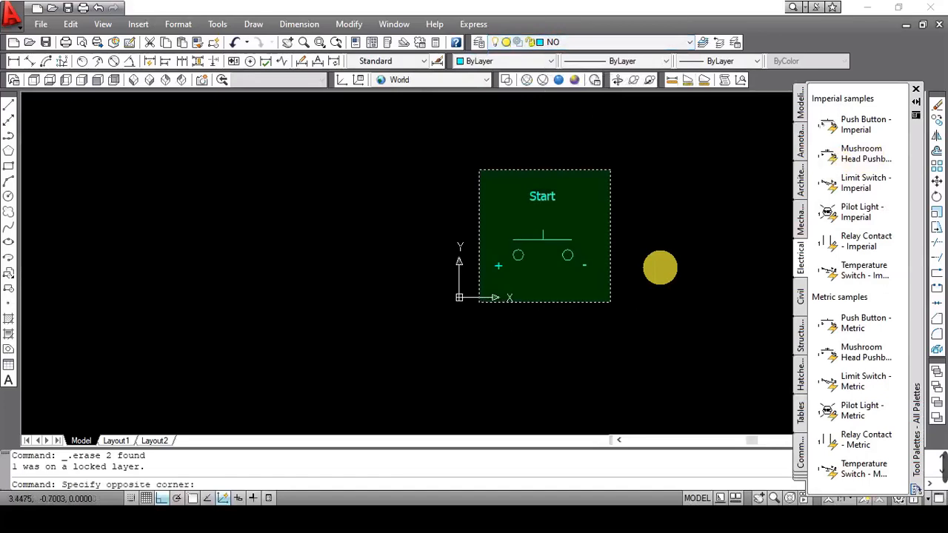
click(479, 301)
key(Delete)
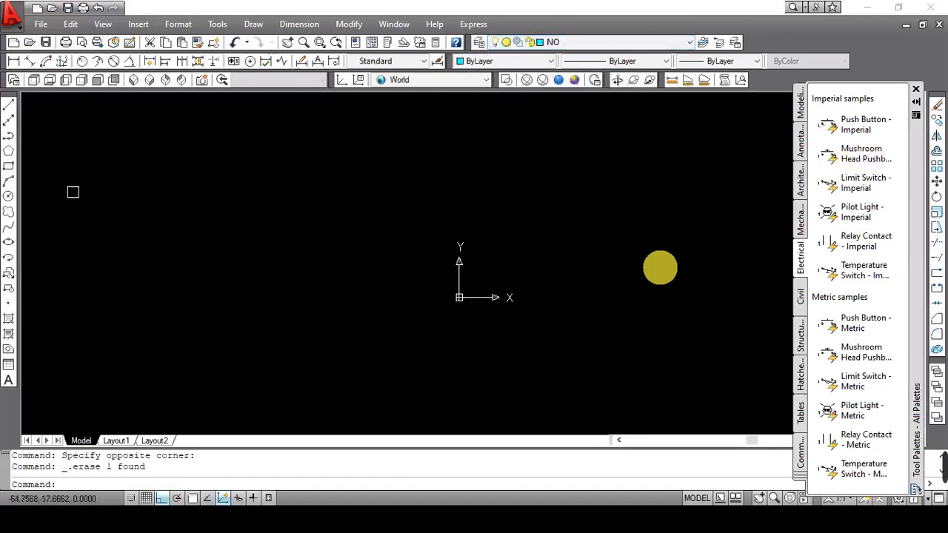
Draw a horizontal line 20 units long in the empty area above and to the left of the origin.
click(9, 107)
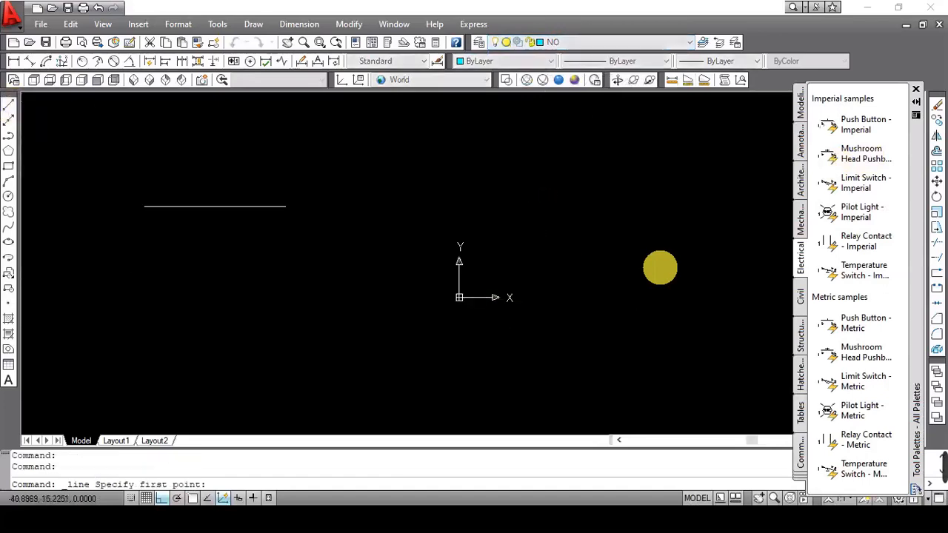
click(178, 194)
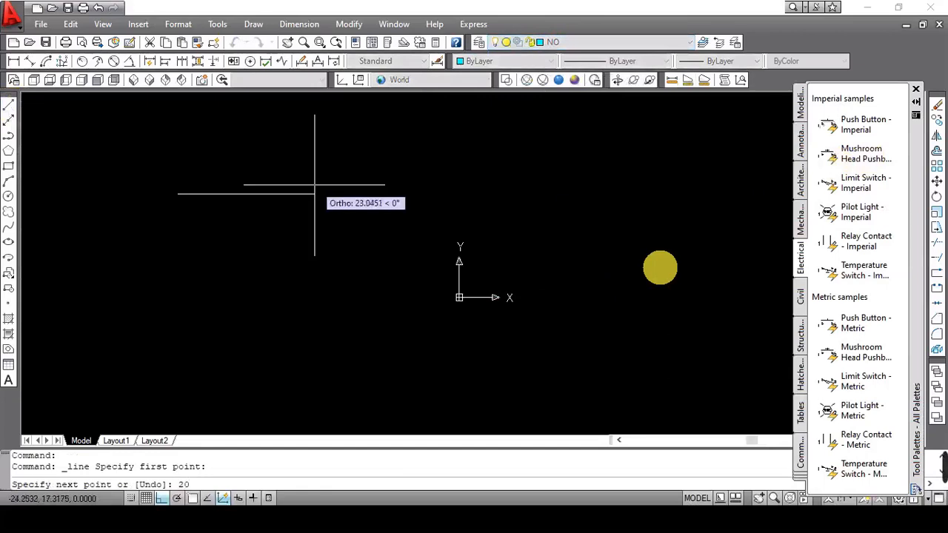
text(20)
key(Return)
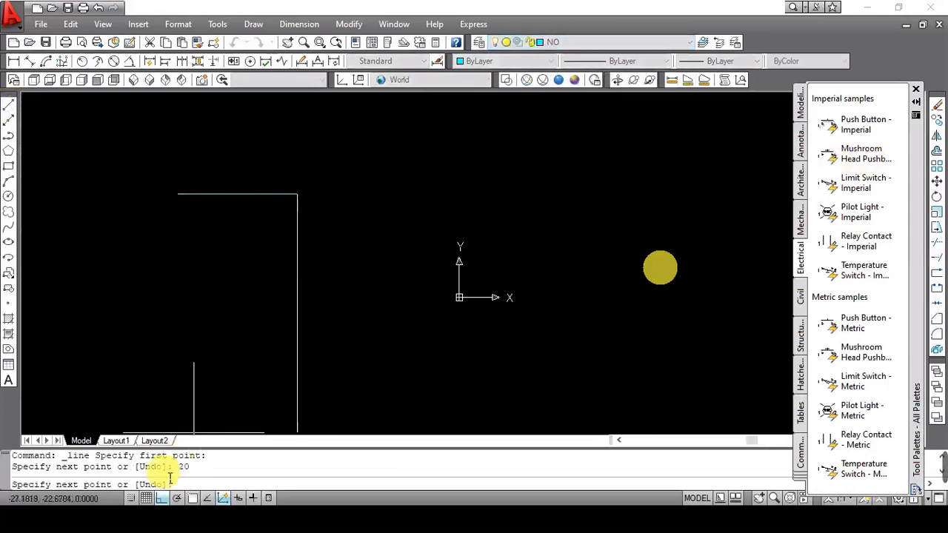
With Ortho off, add the resistor's first rising segment, about 1.7 units long, at the line's right end, following the Paint diagram.
click(162, 498)
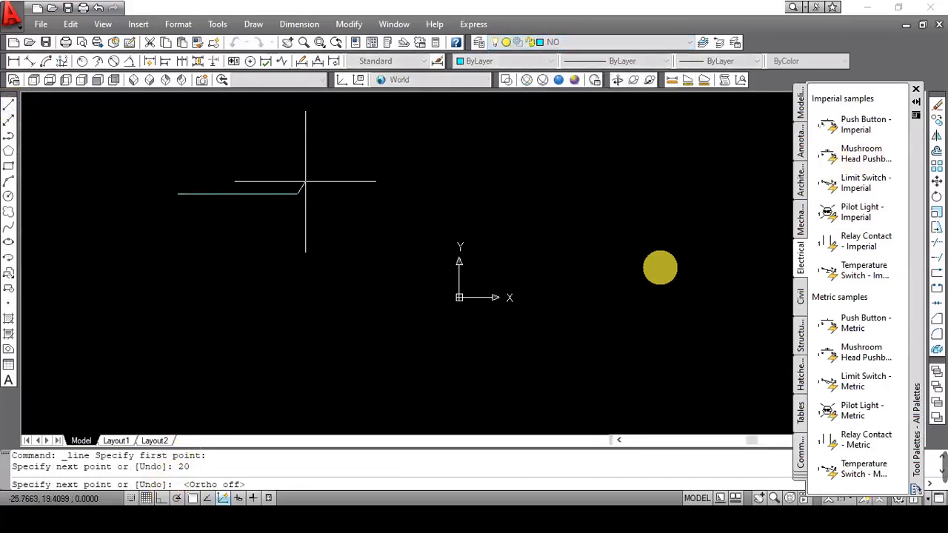
key(alt+Tab)
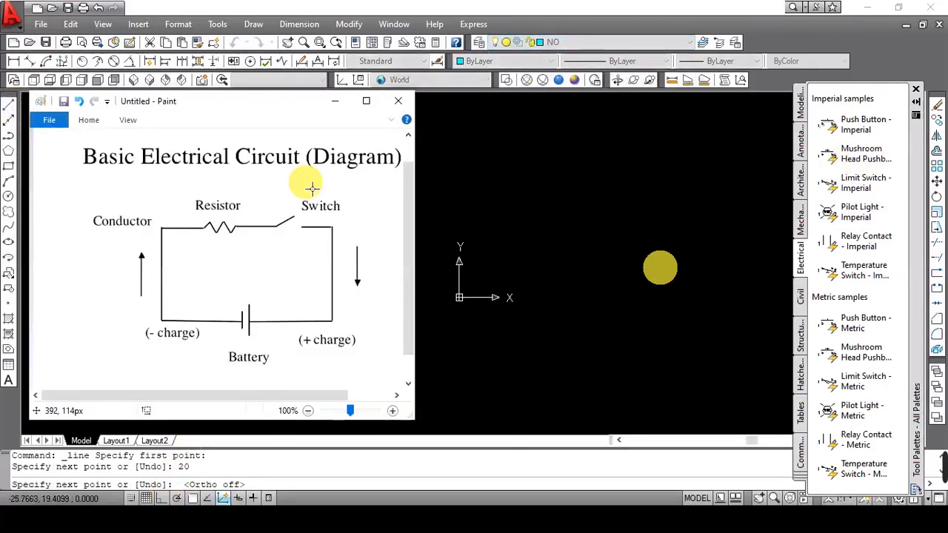
key(alt+Tab)
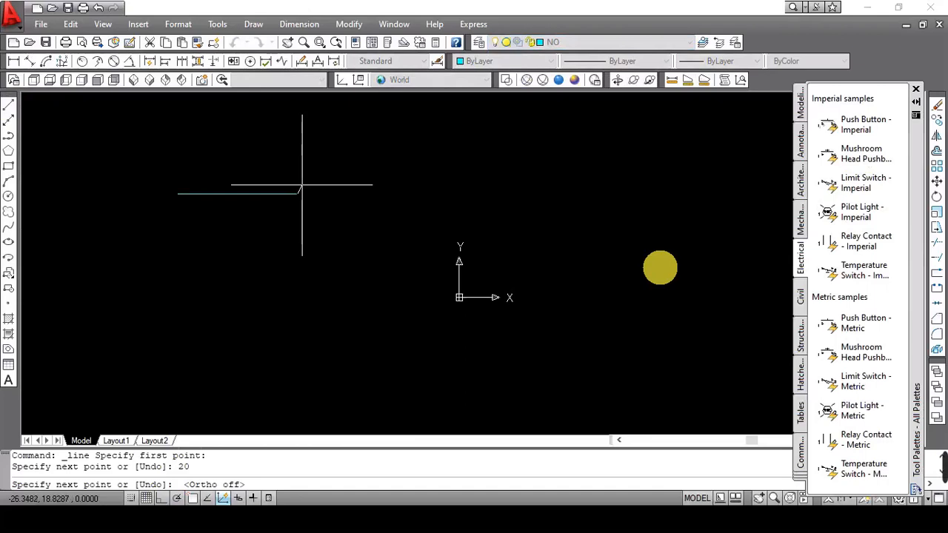
click(301, 185)
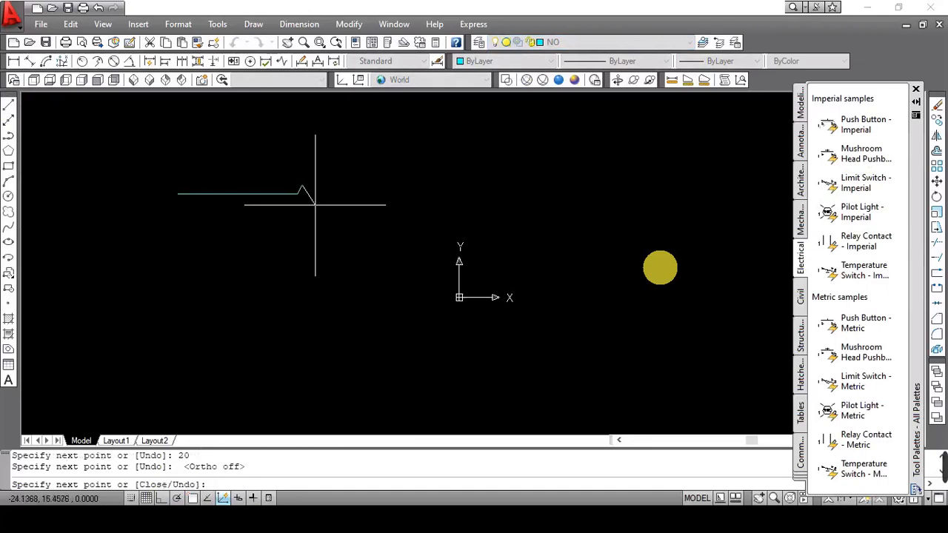
key(alt+Tab)
key(alt+Tab)
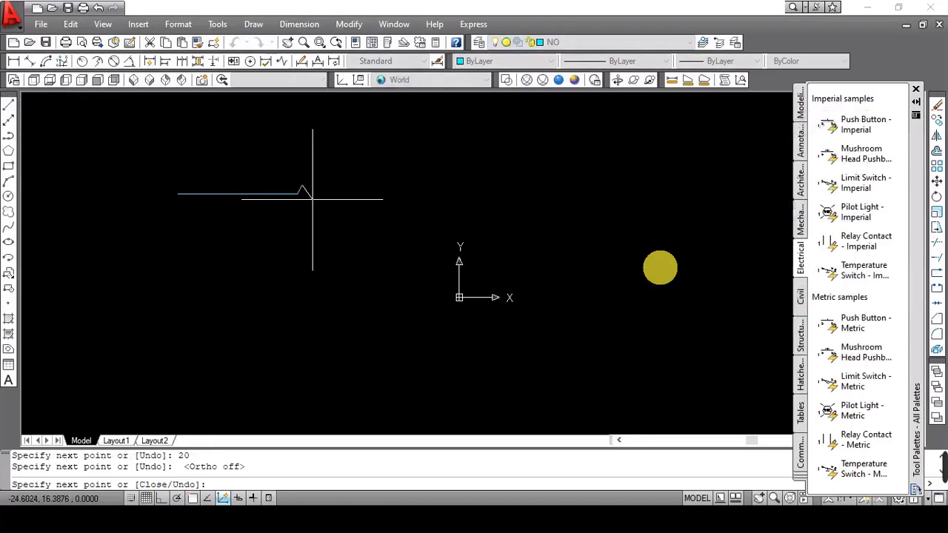
key(alt+Tab)
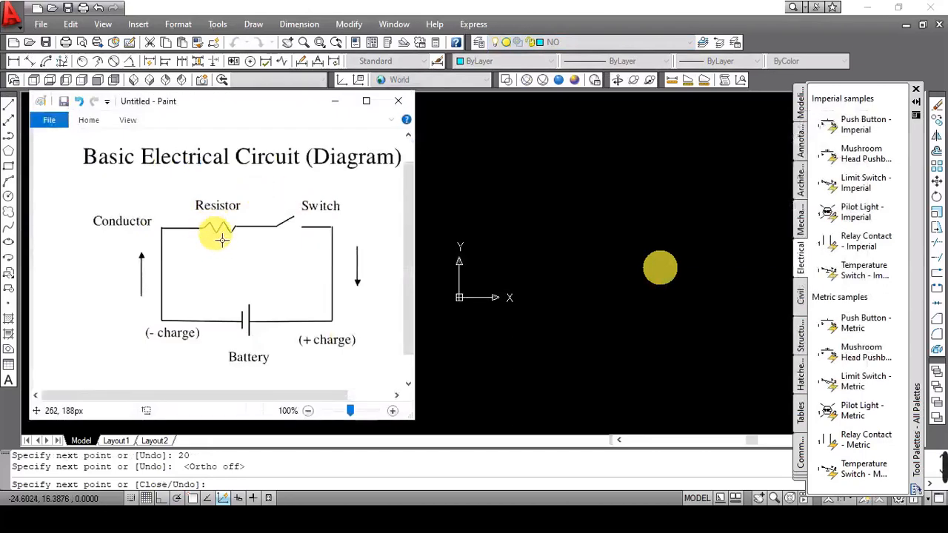
key(alt+Tab)
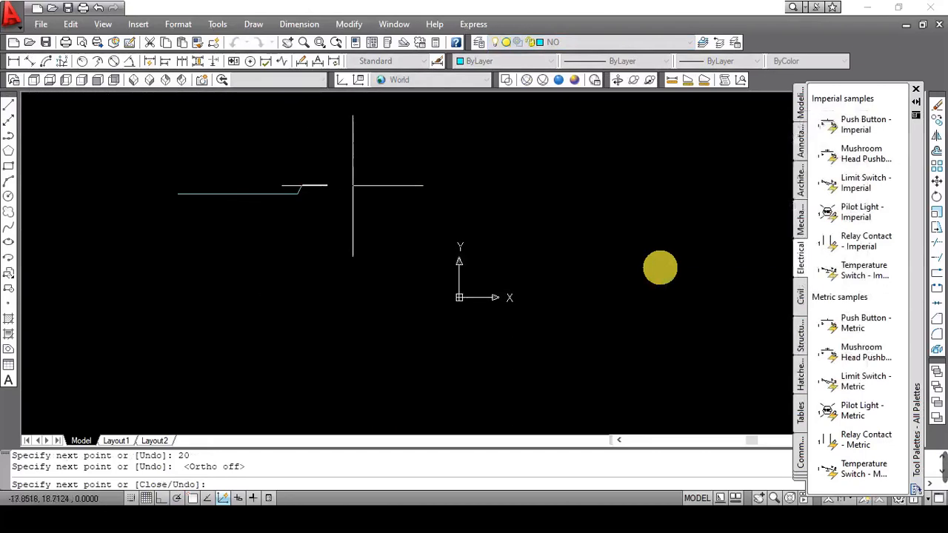
key(Return)
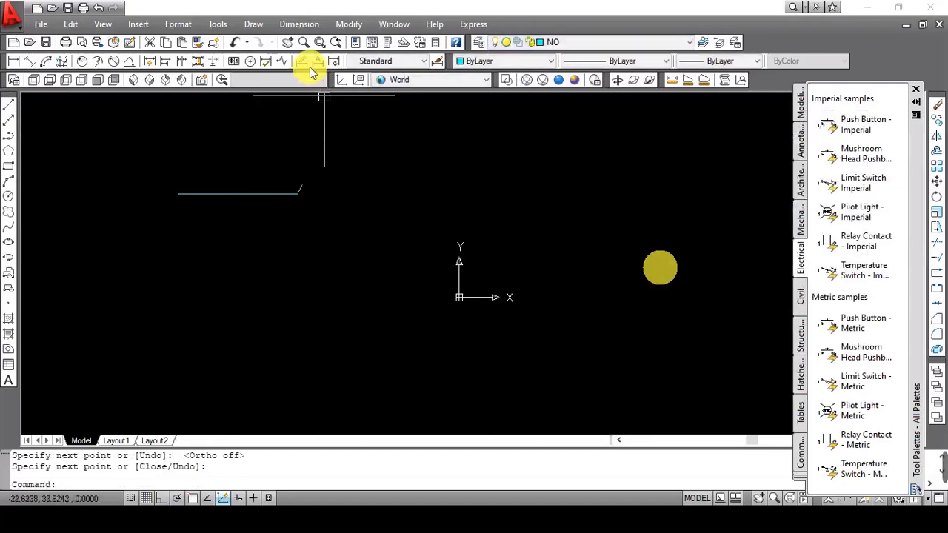
Measure the length of the short slanted resistor segment.
click(323, 44)
click(268, 165)
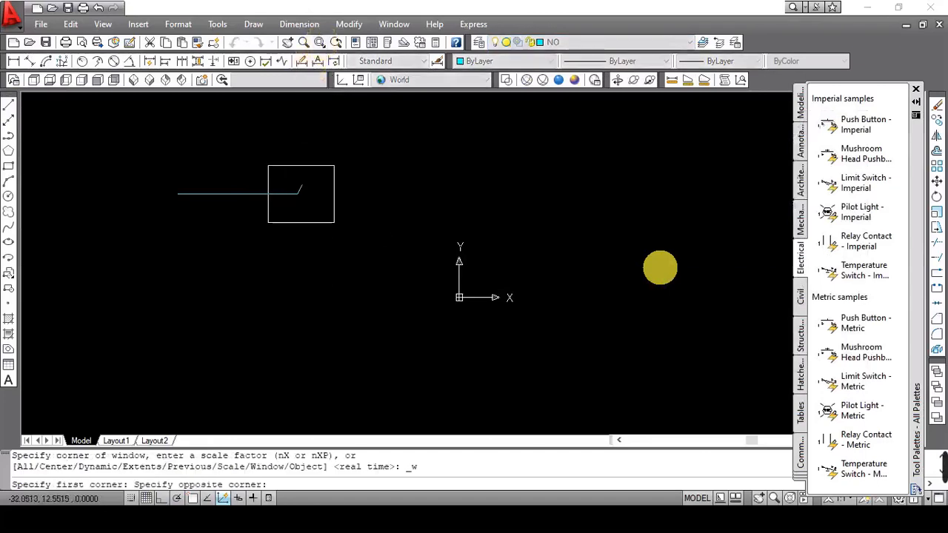
click(334, 220)
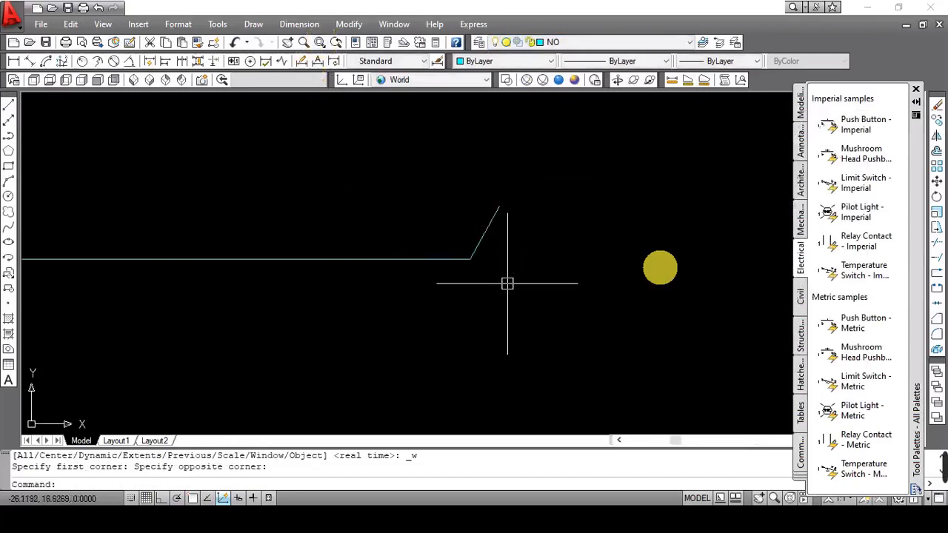
text(i)
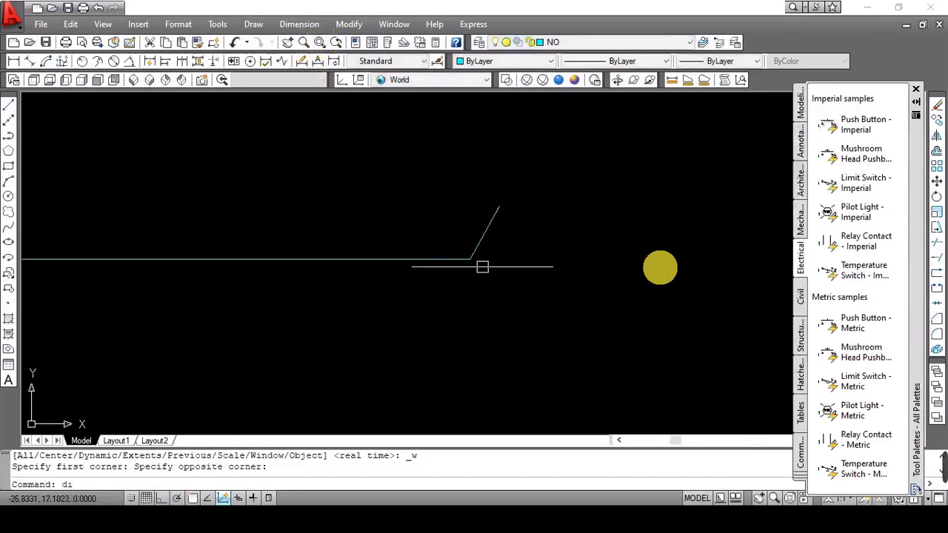
key(Return)
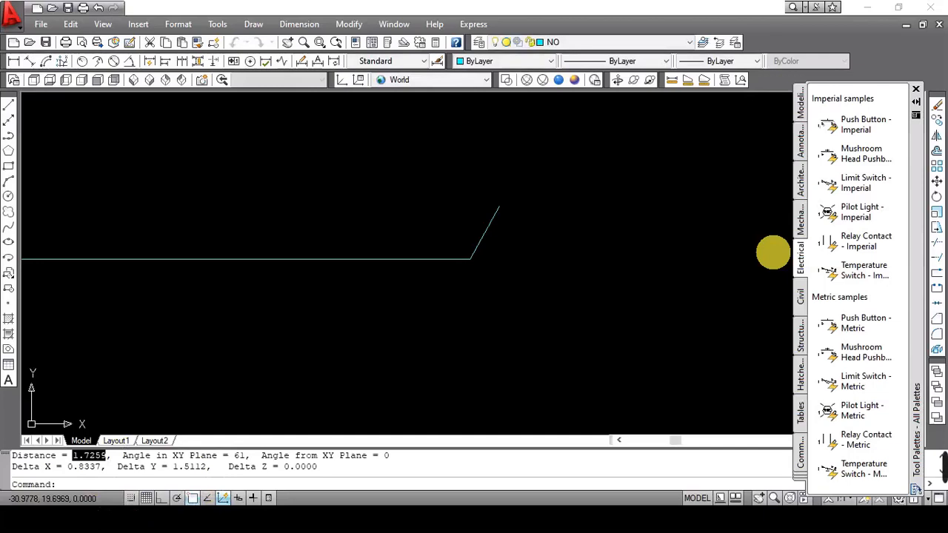
Open QuickCalc, enter the segment length 1.7259 and collapse the calculator.
key(ctrl+8)
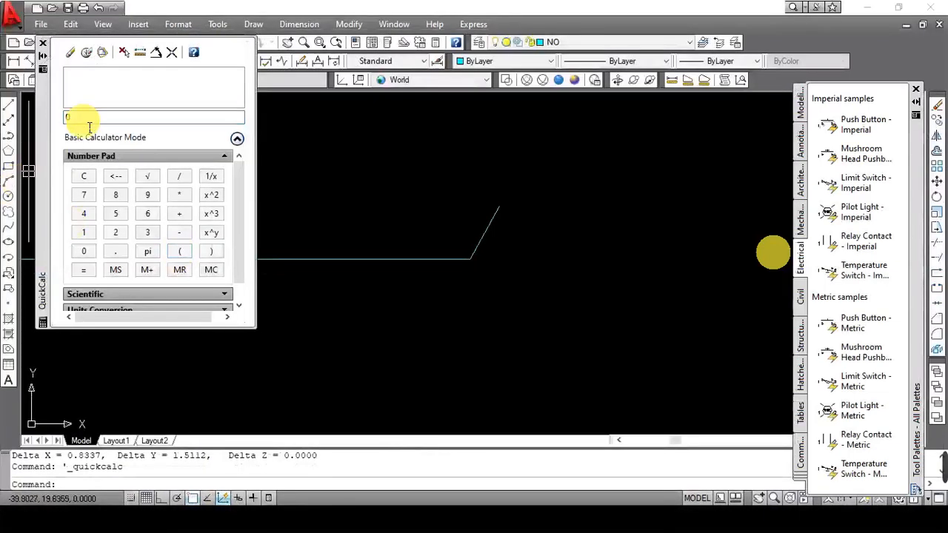
click(92, 119)
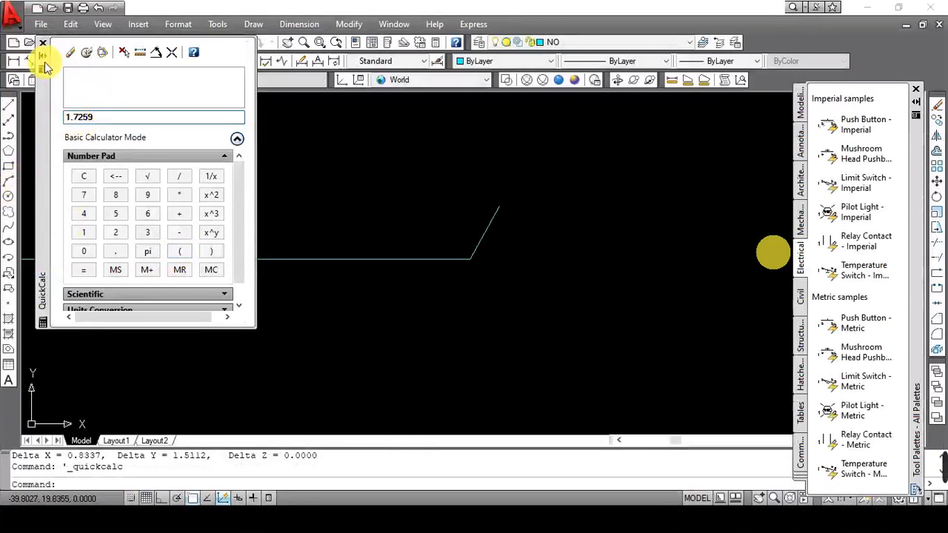
click(42, 58)
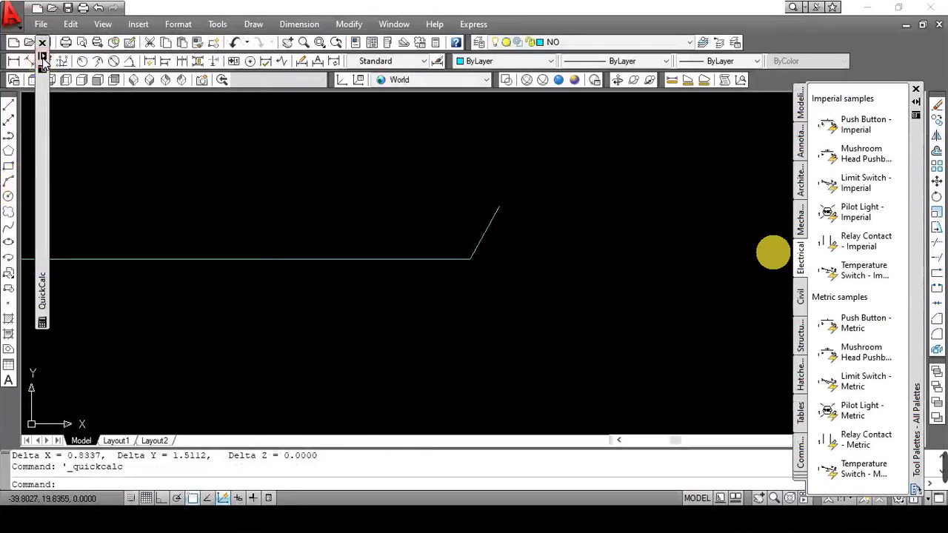
click(523, 264)
click(503, 294)
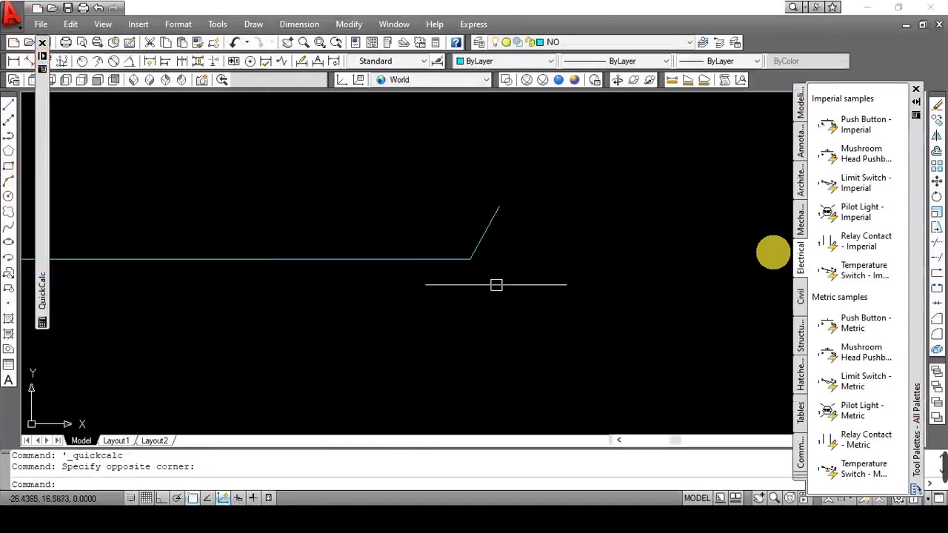
With Ortho on, mirror the slanted resistor segment about a vertical line through its upper end, keeping the original.
text(l)
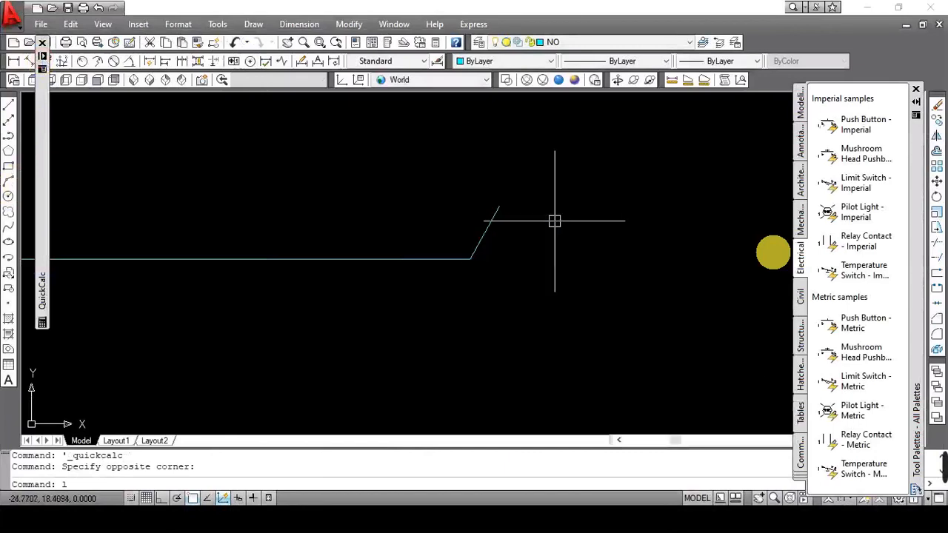
text(i)
key(Return)
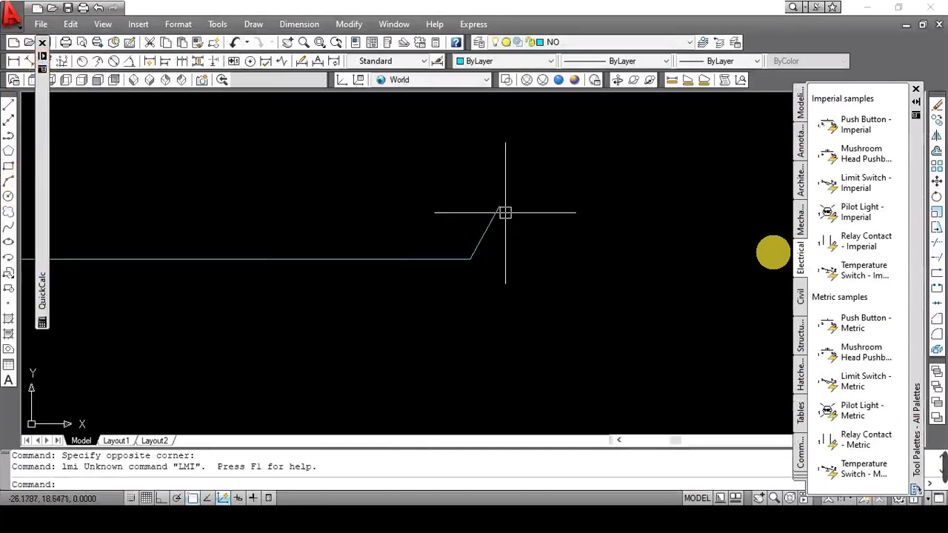
text(m)
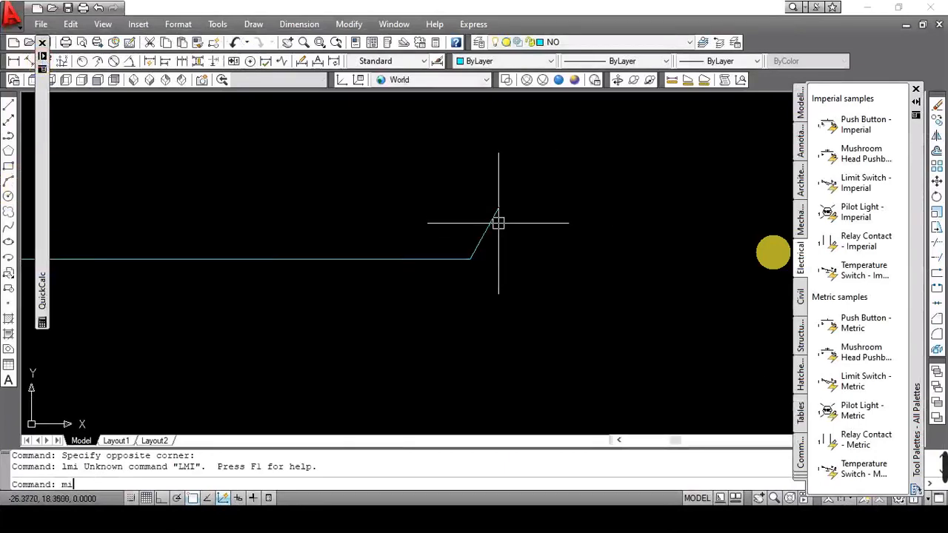
text(i)
key(Return)
click(493, 217)
key(Return)
click(499, 207)
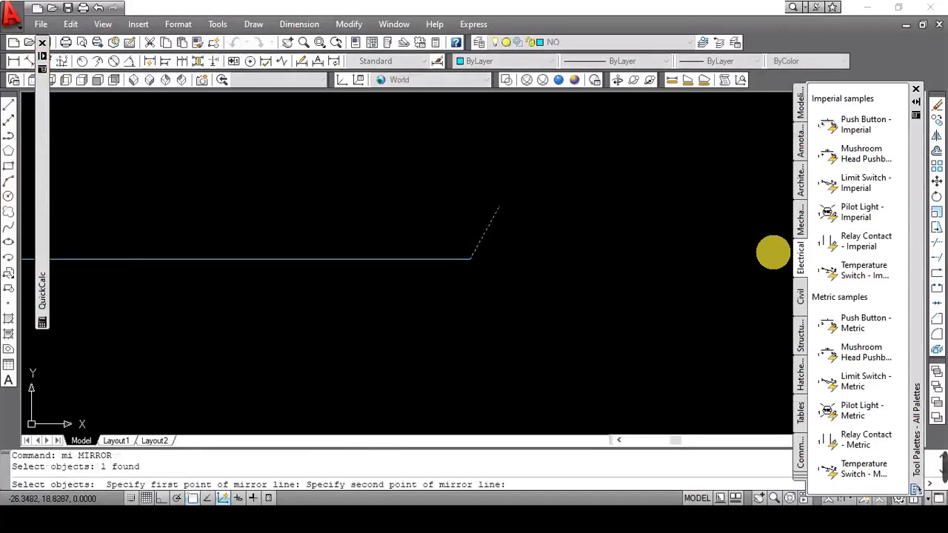
key(F8)
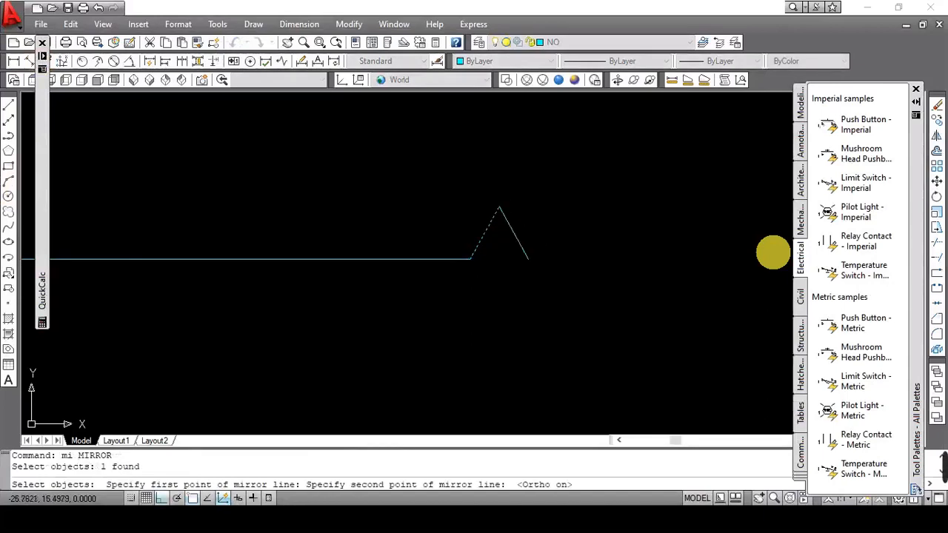
click(470, 335)
key(Return)
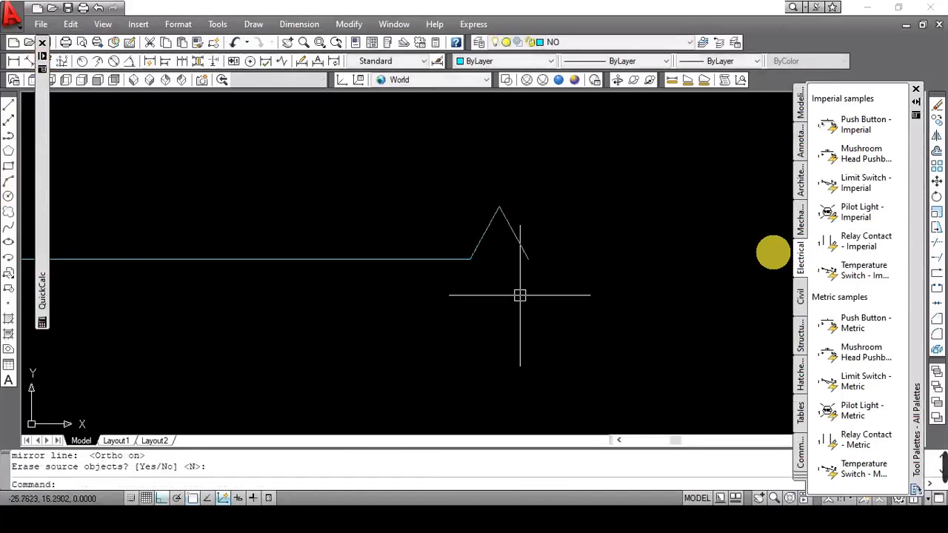
Try to mirror the descending resistor segment about a horizontal line near its lower end, and undo the mirror.
key(Return)
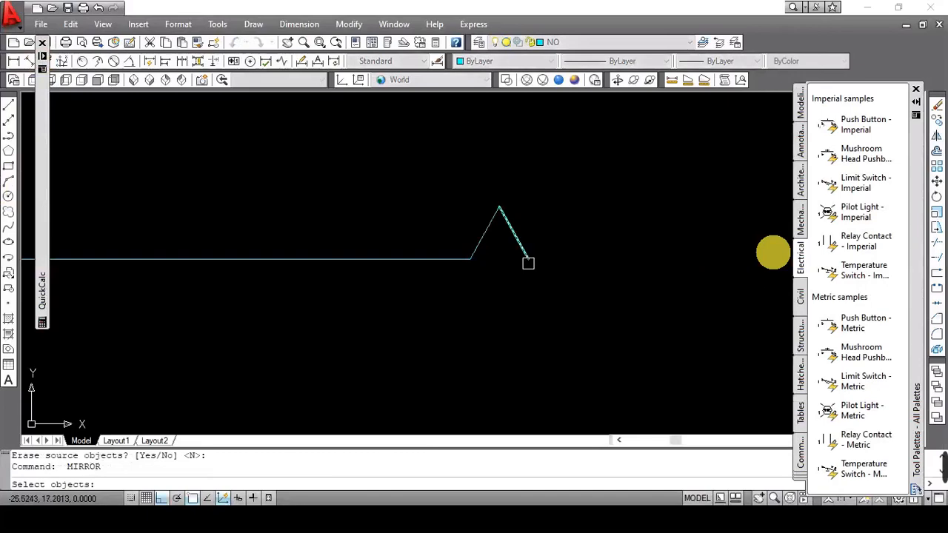
click(527, 263)
key(Return)
click(529, 260)
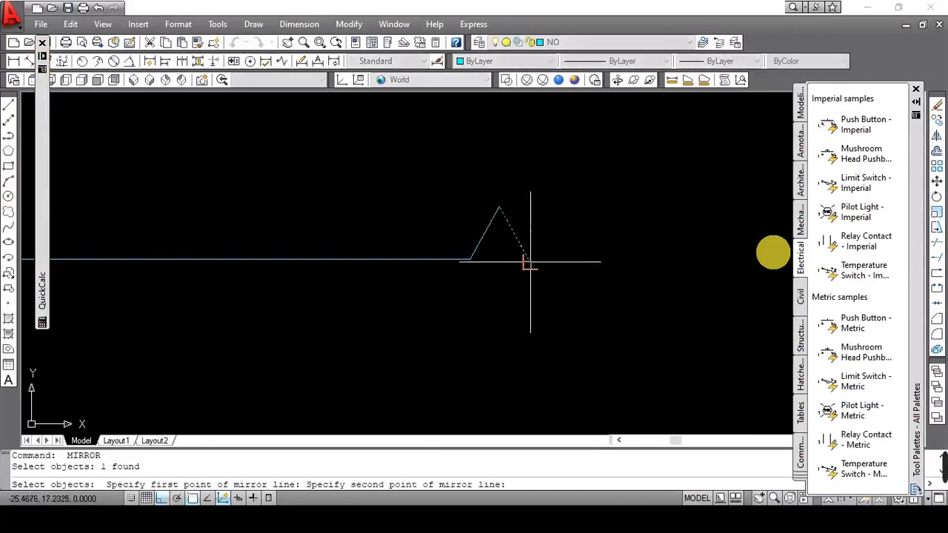
click(605, 258)
key(Return)
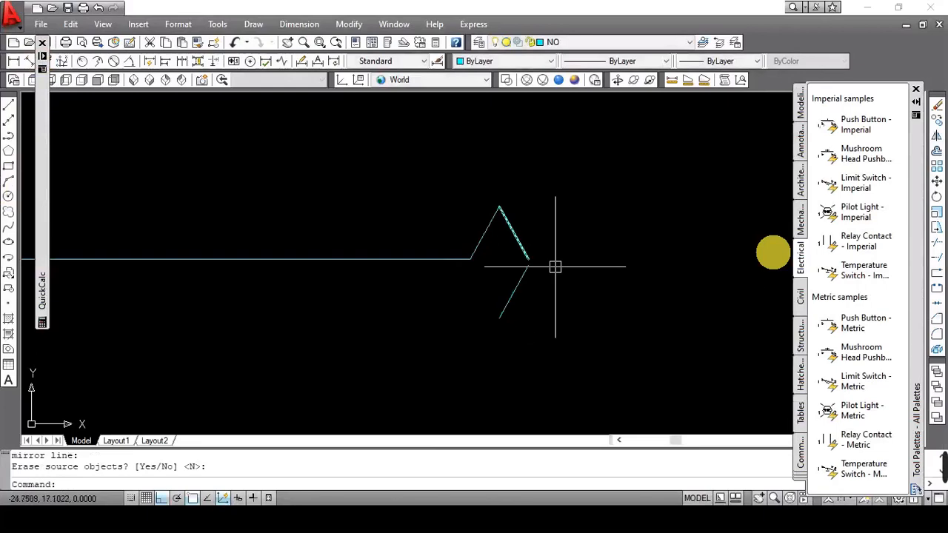
key(ctrl+z)
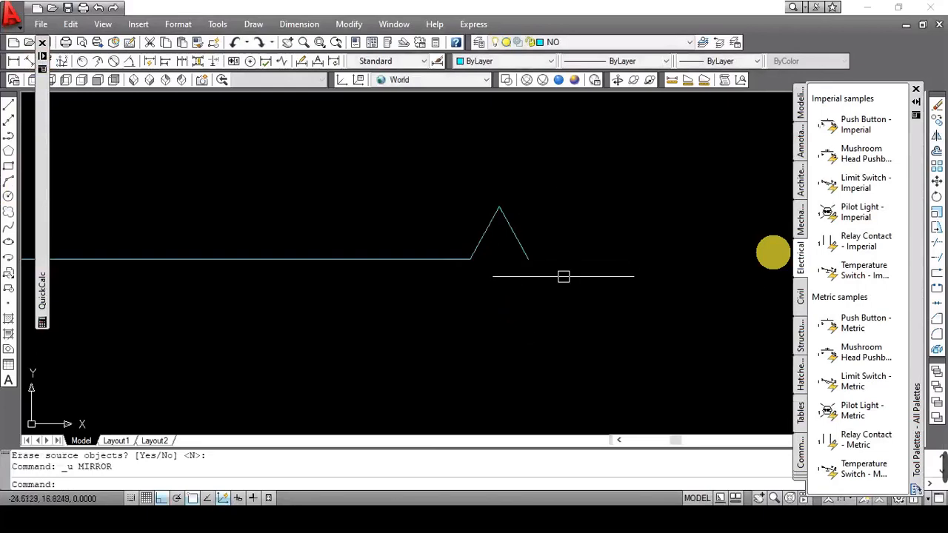
Erase the descending segment of the resistor peak.
click(523, 252)
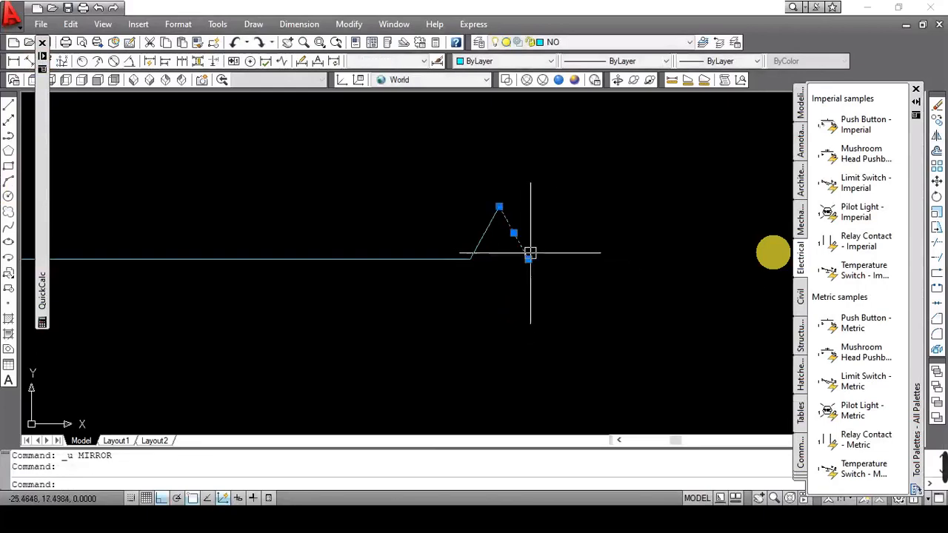
text(e)
key(Return)
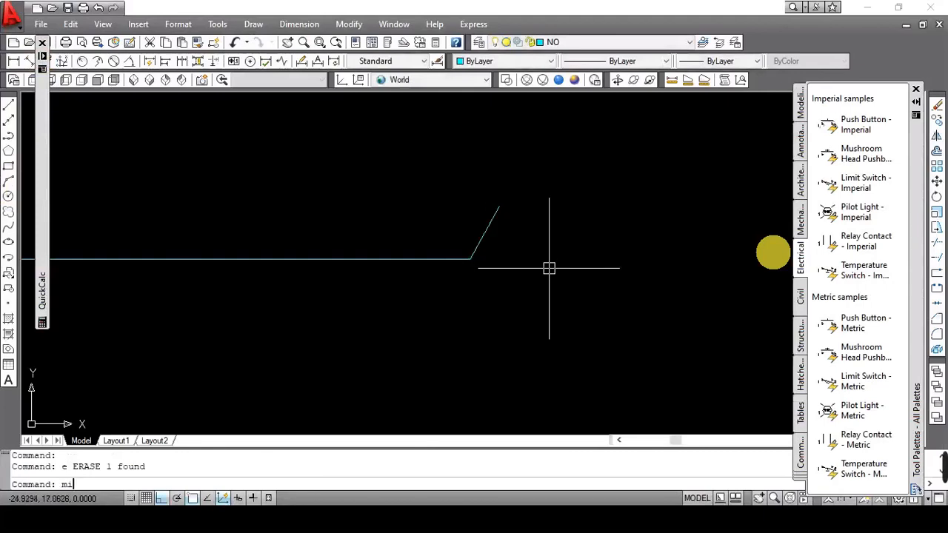
Mirror the rising resistor segment about the vertical axis through its upper endpoint, keeping the source, to form a peak.
text(mi)
key(Return)
click(490, 225)
key(Return)
click(499, 207)
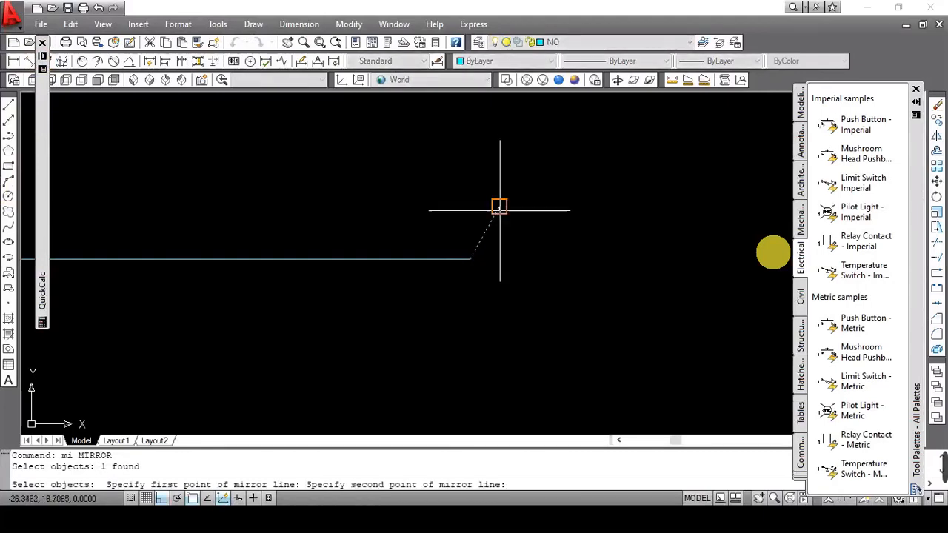
click(514, 349)
key(Return)
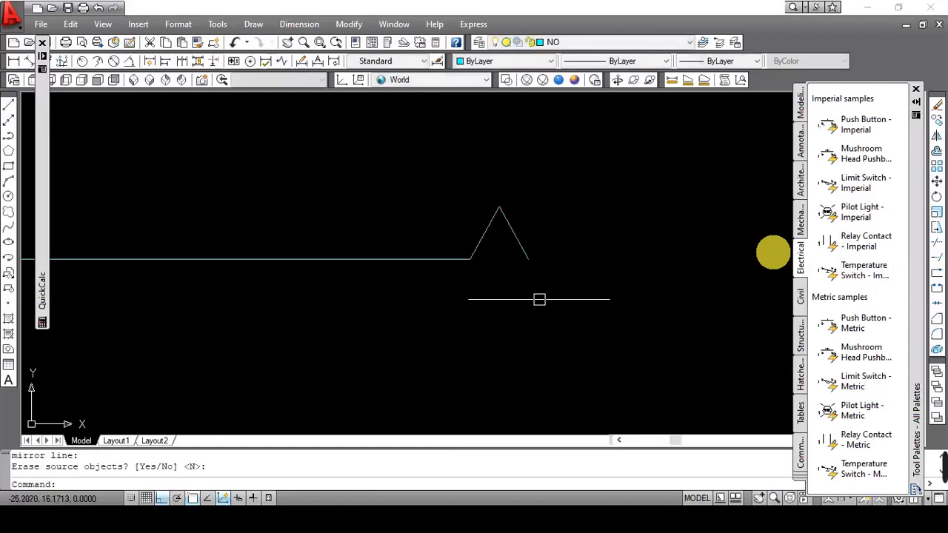
key(Return)
click(528, 264)
key(Return)
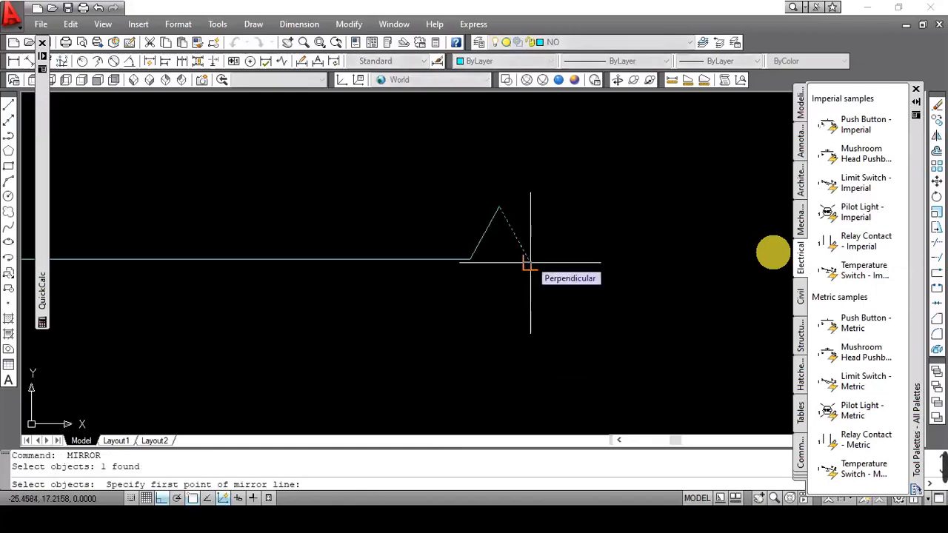
key(Escape)
key(Escape)
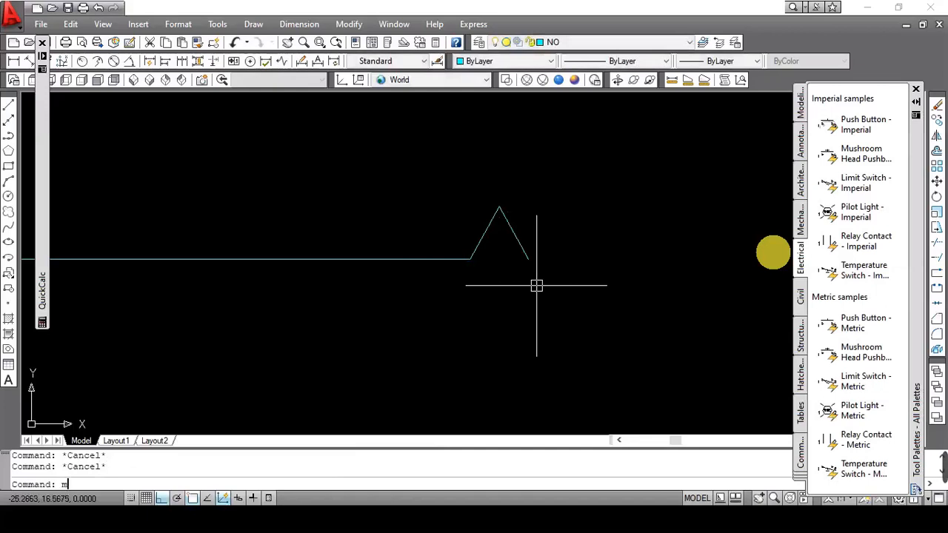
Mirror the descending resistor segment about a horizontal line through its lower endpoint, keeping the source.
key(Return)
click(526, 261)
key(Return)
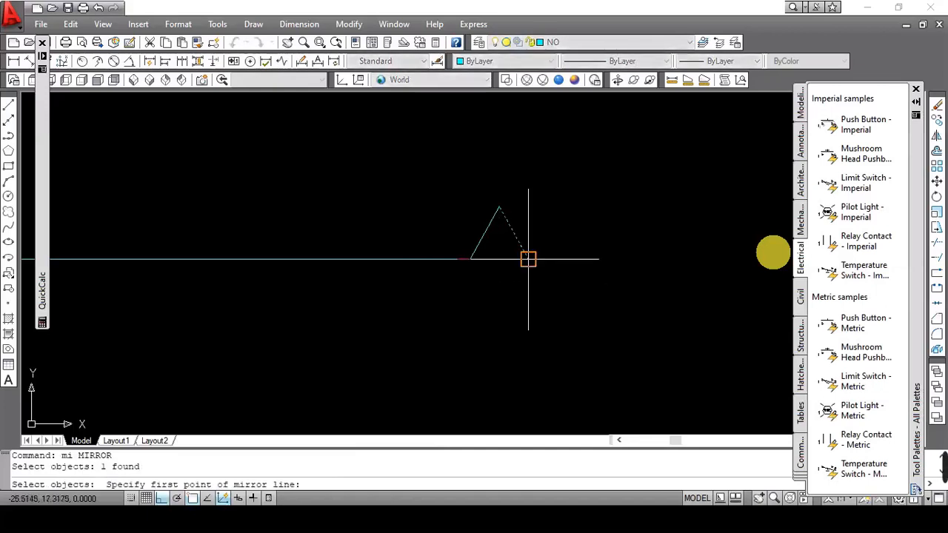
click(527, 259)
click(578, 261)
key(Return)
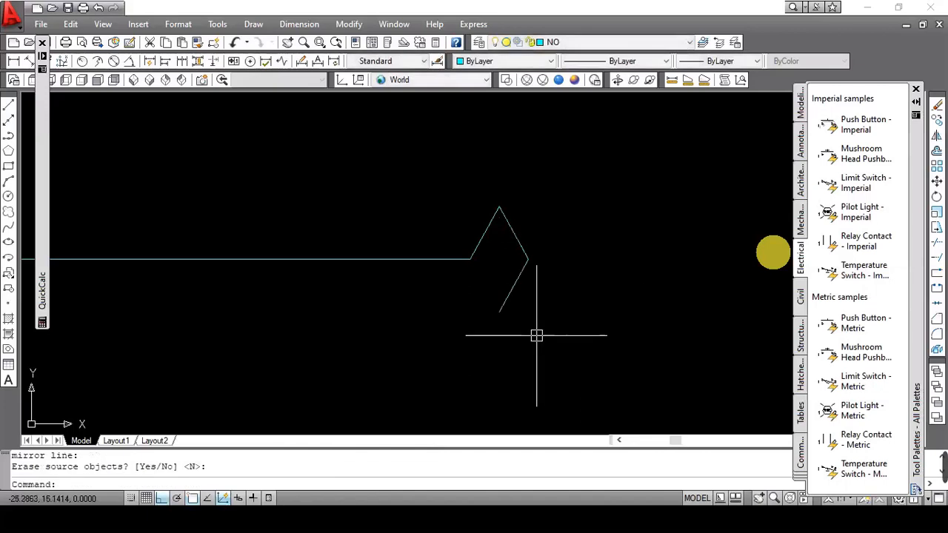
Mirror the new lower segment about a vertical line through its upper endpoint, keeping the source.
key(Return)
click(519, 273)
key(Return)
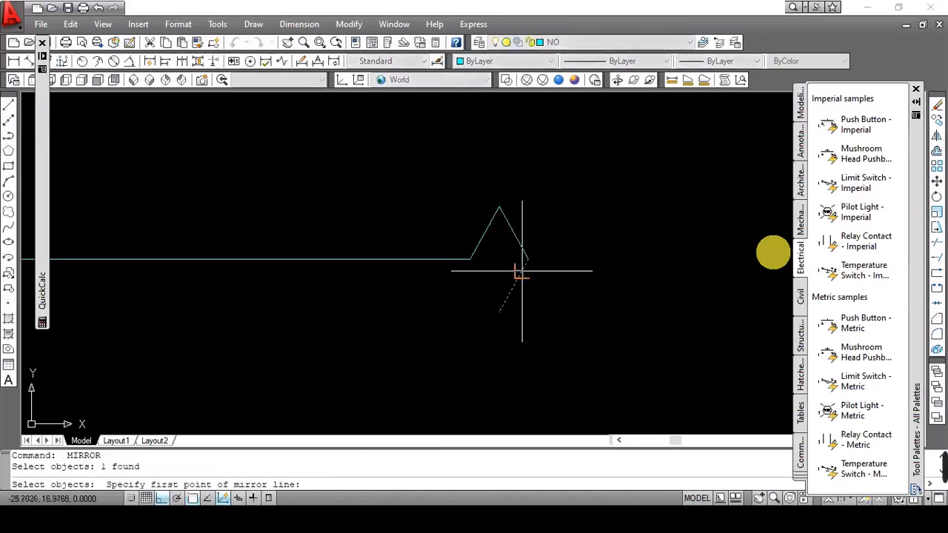
click(527, 259)
click(556, 328)
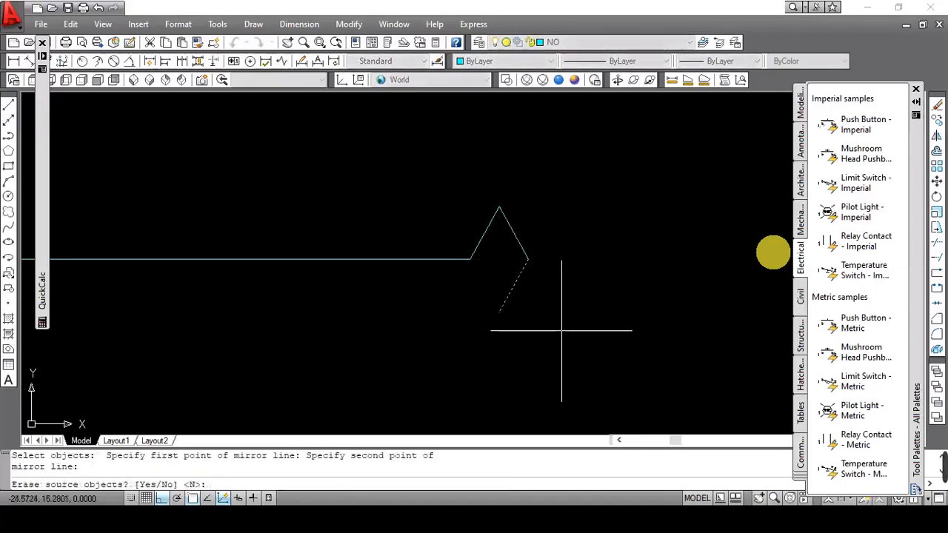
key(Return)
Erase the lower segment that slants back under the resistor peak.
click(513, 281)
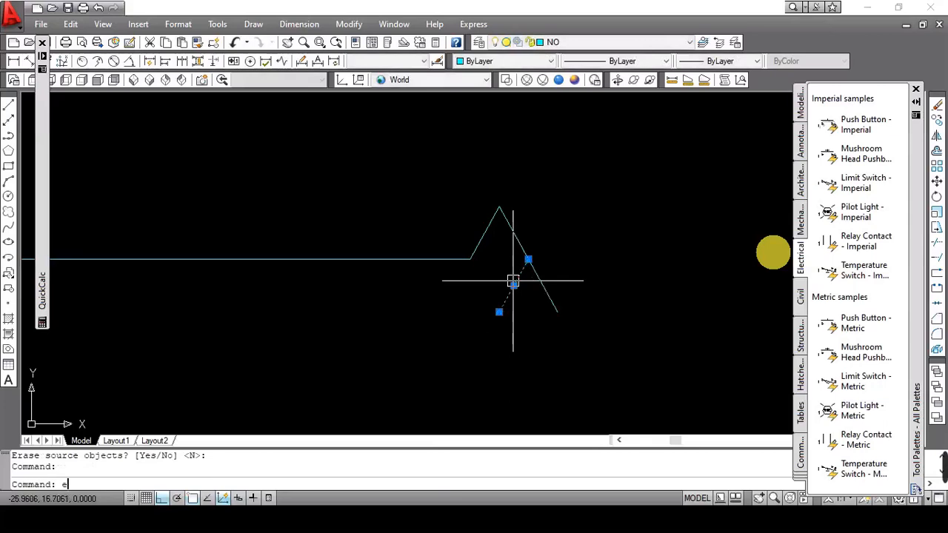
text(e)
key(Return)
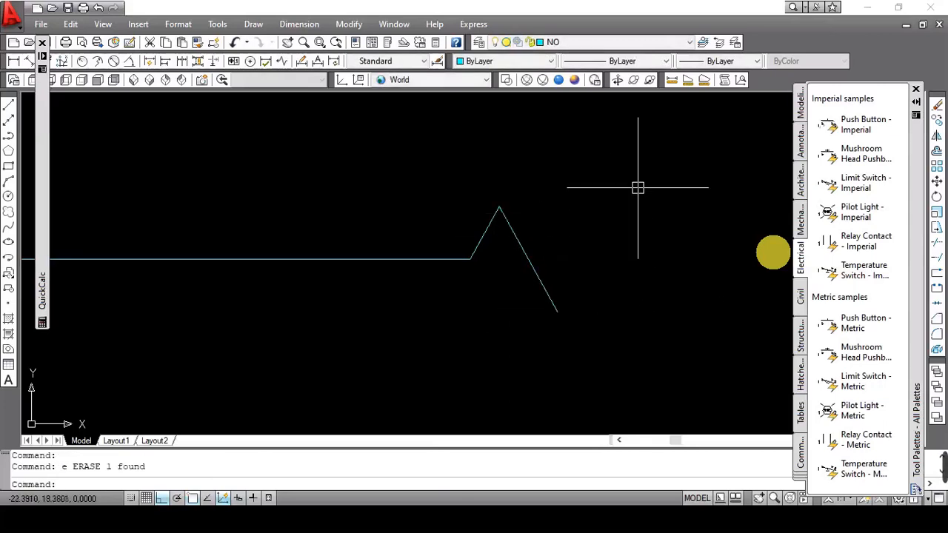
Mirror the two collinear descending segments about a vertical line through their lowest endpoint, keeping the sources, to form the first valley.
text(mi)
key(Return)
click(514, 235)
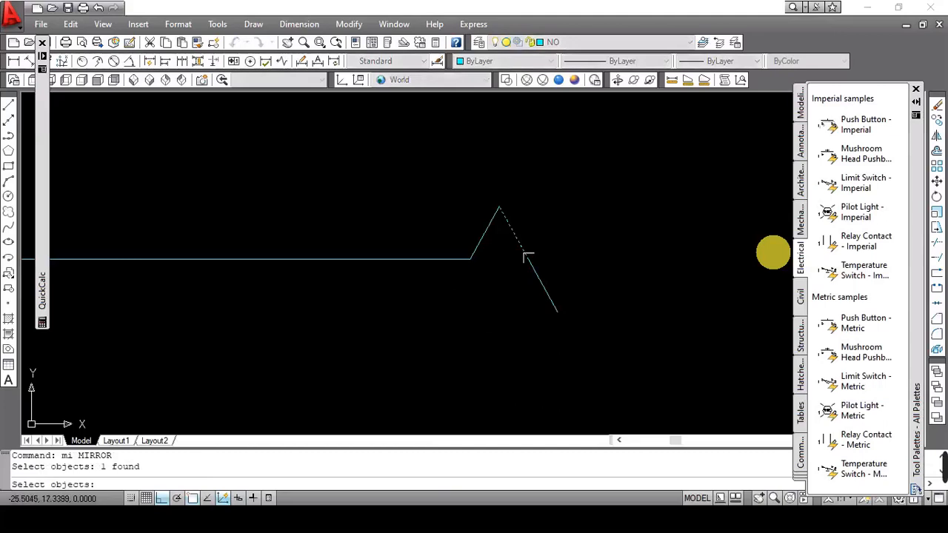
click(525, 254)
key(Return)
click(558, 312)
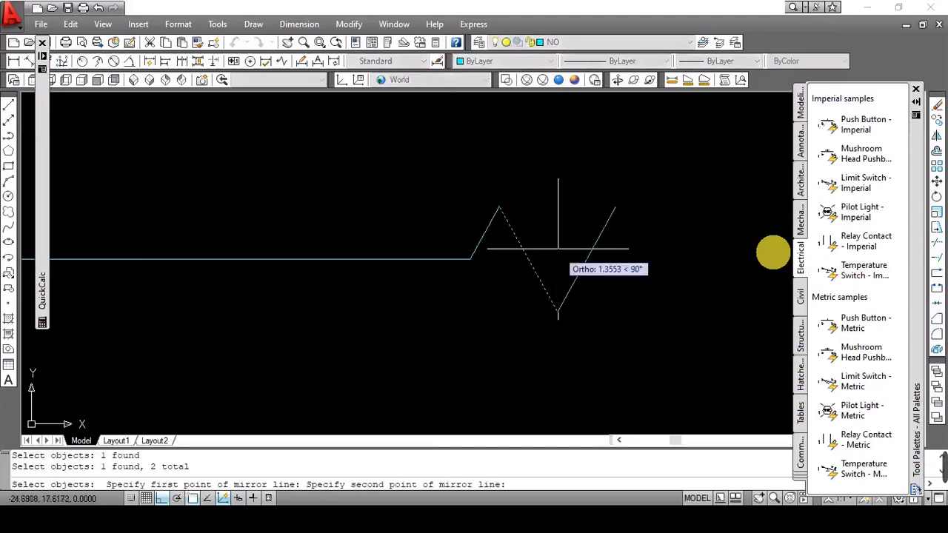
click(554, 204)
key(Return)
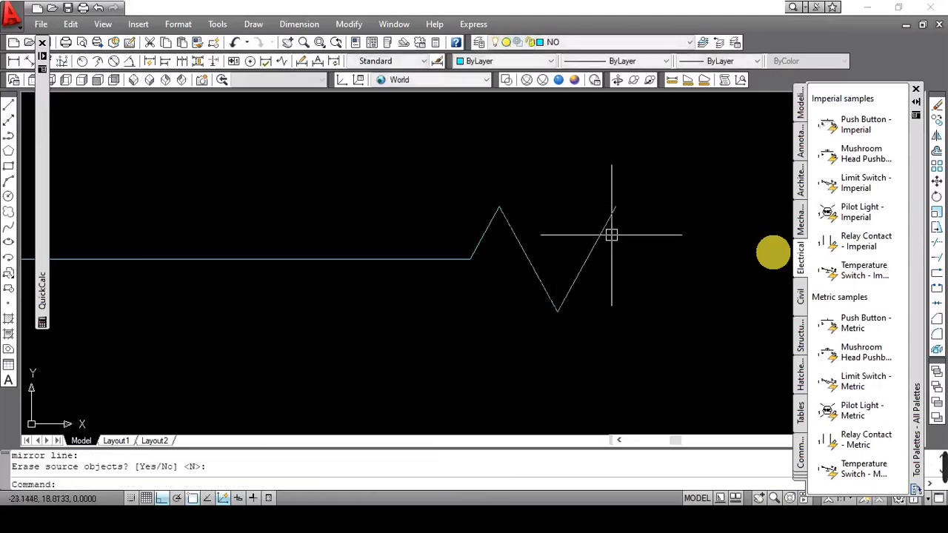
Mirror the two collinear rising segments about a vertical line through their top endpoint, keeping the sources, to form the second peak.
key(Return)
click(576, 274)
click(609, 220)
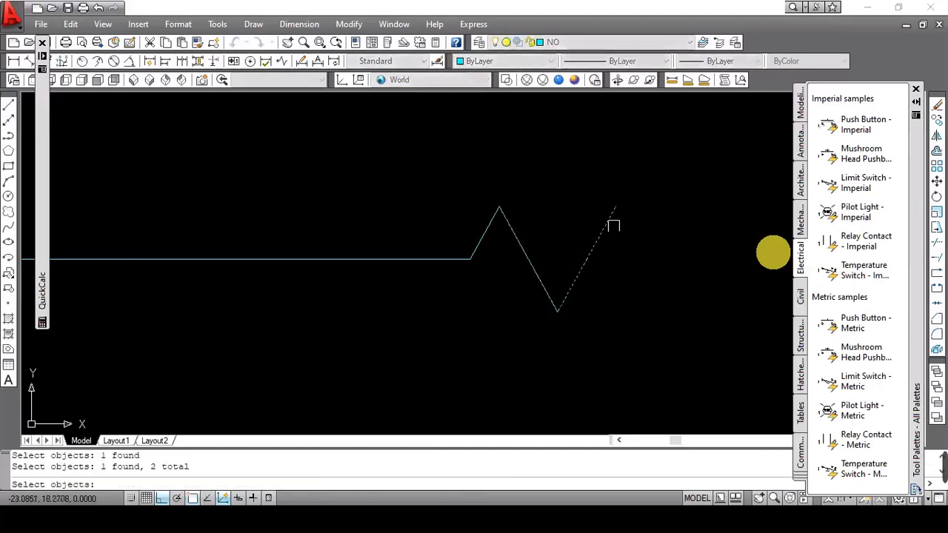
key(Return)
click(616, 207)
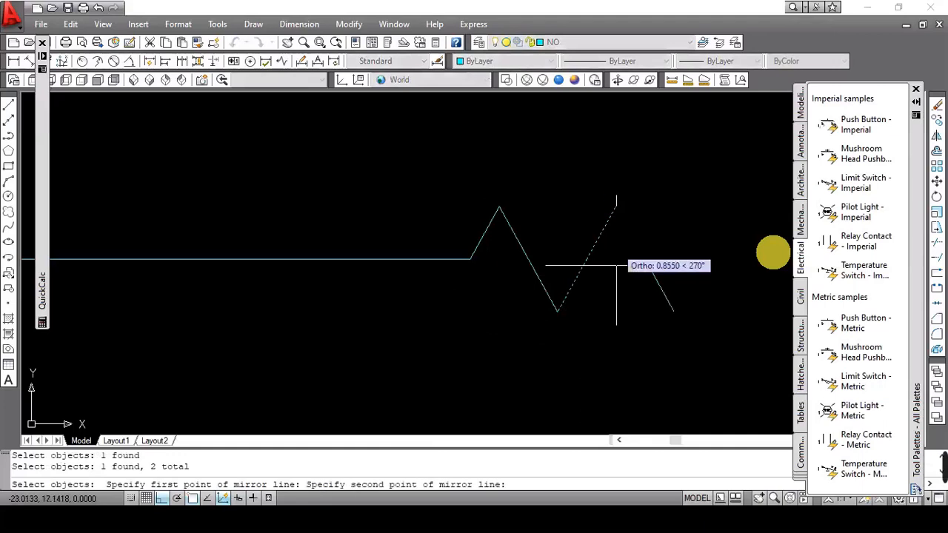
click(617, 340)
key(Return)
Check the resistor shape in the Paint reference, and mirror the last lower half-segment in AutoCAD about a vertical line through its bottom endpoint.
key(alt+Tab)
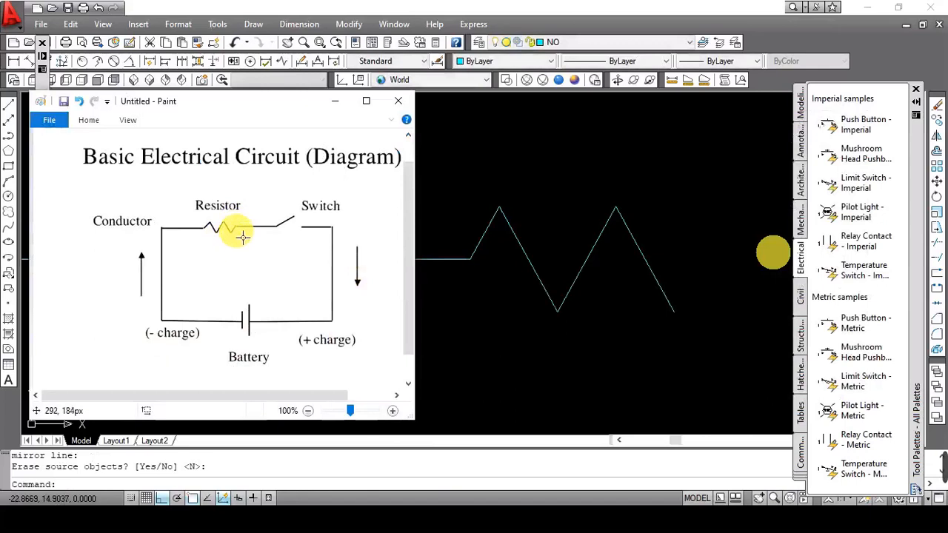
click(556, 343)
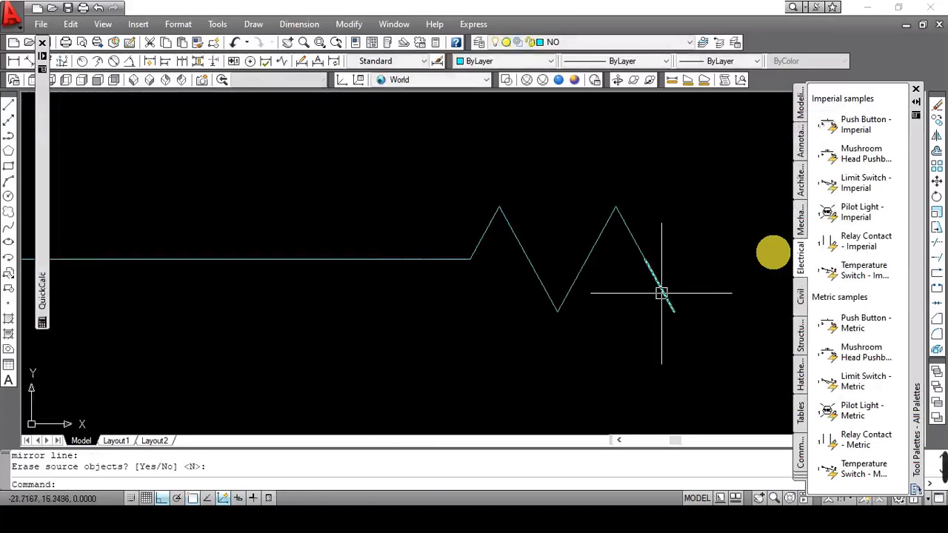
text(mi)
key(Return)
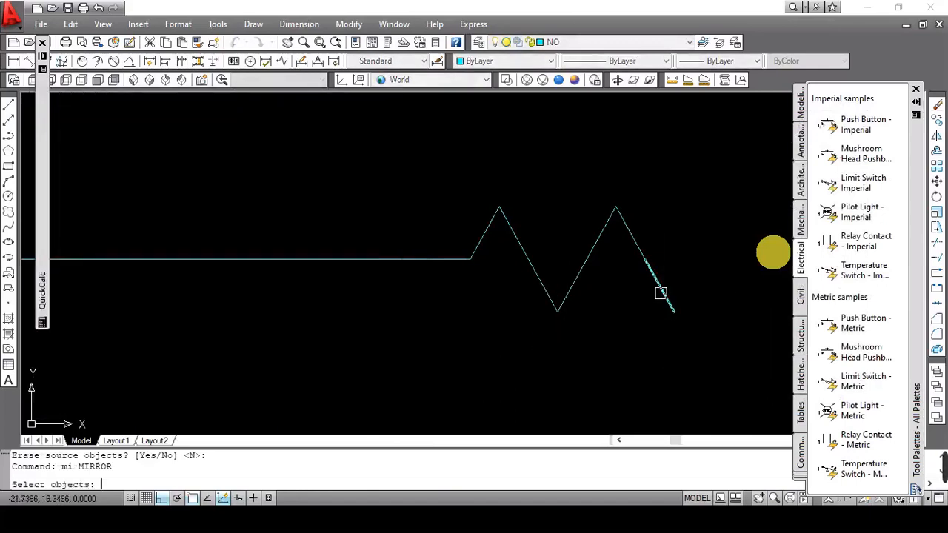
click(660, 293)
key(Return)
click(674, 311)
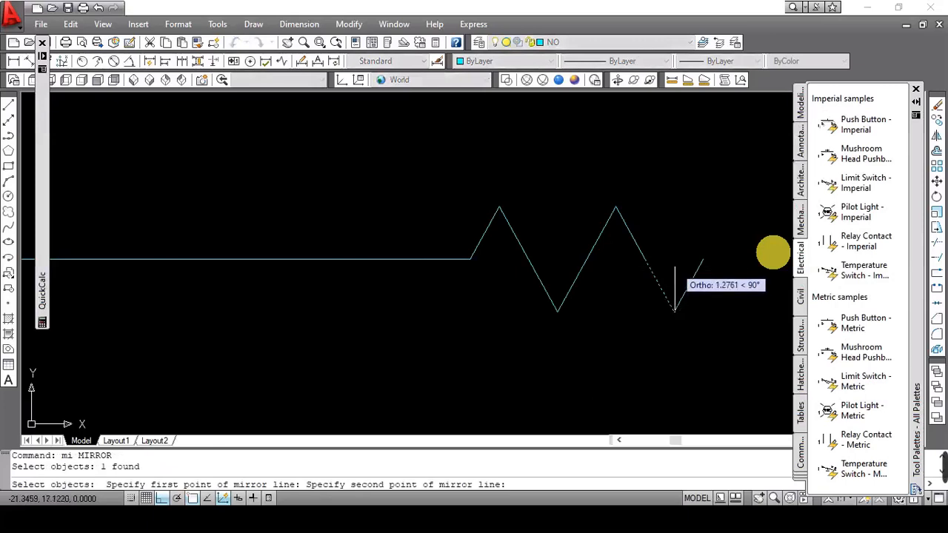
click(674, 215)
key(Return)
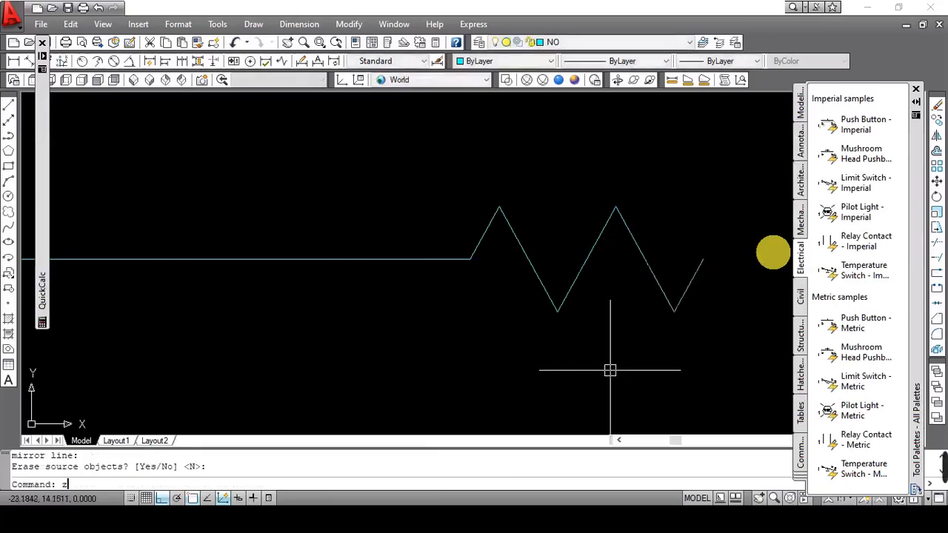
Fit the drawing to its extents and zoom out until the whole conductor and resistor can be examined with space around them.
text(z)
key(Return)
text(e)
key(Return)
scroll(607, 374, up, 4)
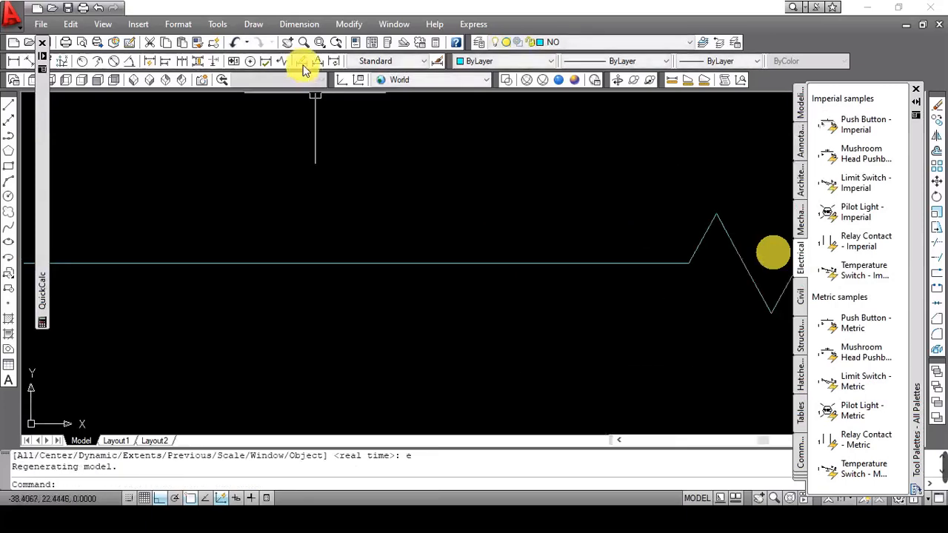
click(303, 43)
drag(628, 191, 329, 331)
drag(548, 189, 441, 308)
right_click(436, 197)
click(463, 206)
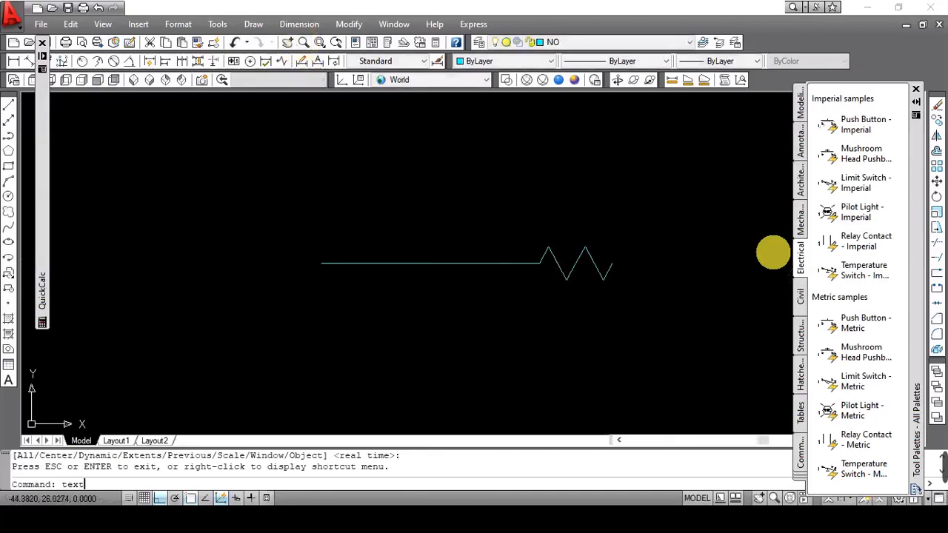
Add the single-line text "Resistor" above the zigzag with a height of about 2.6 and a rotation of 0.
key(Return)
click(539, 193)
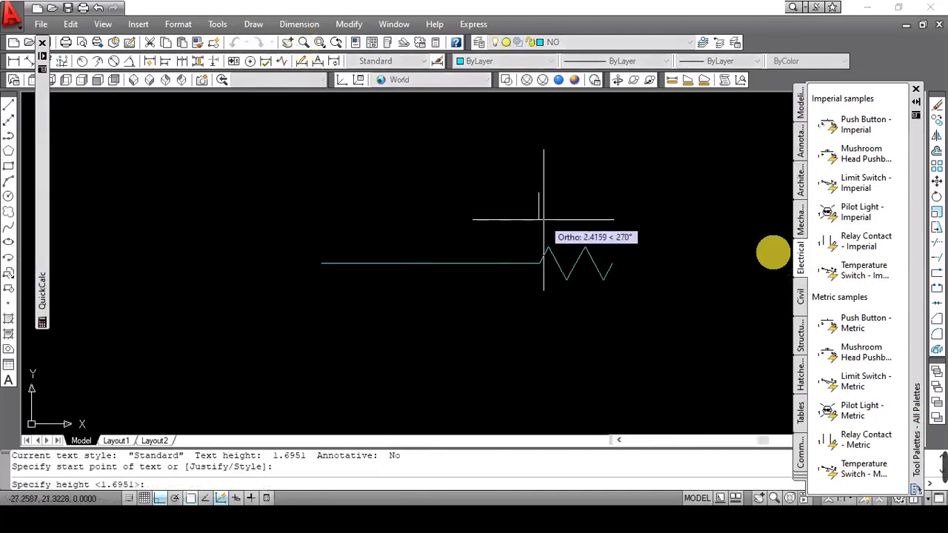
click(543, 220)
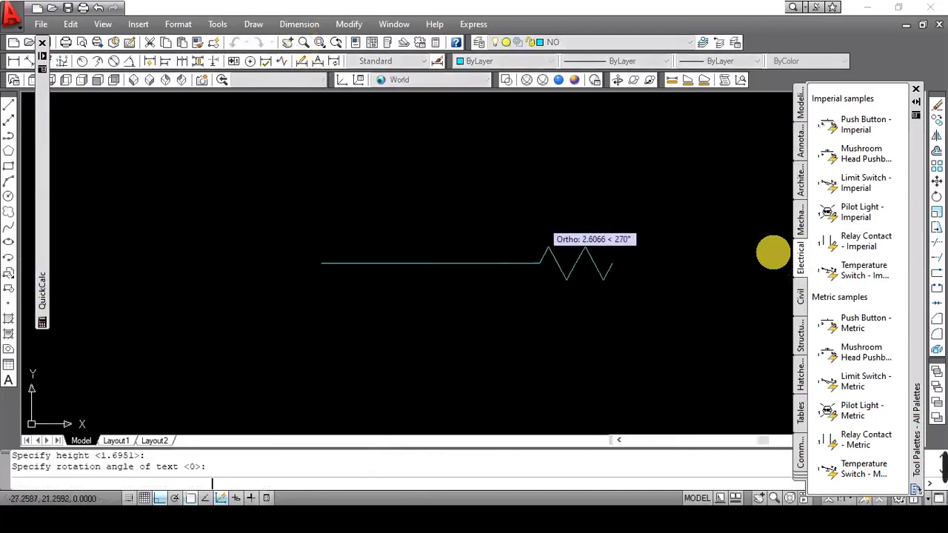
key(Return)
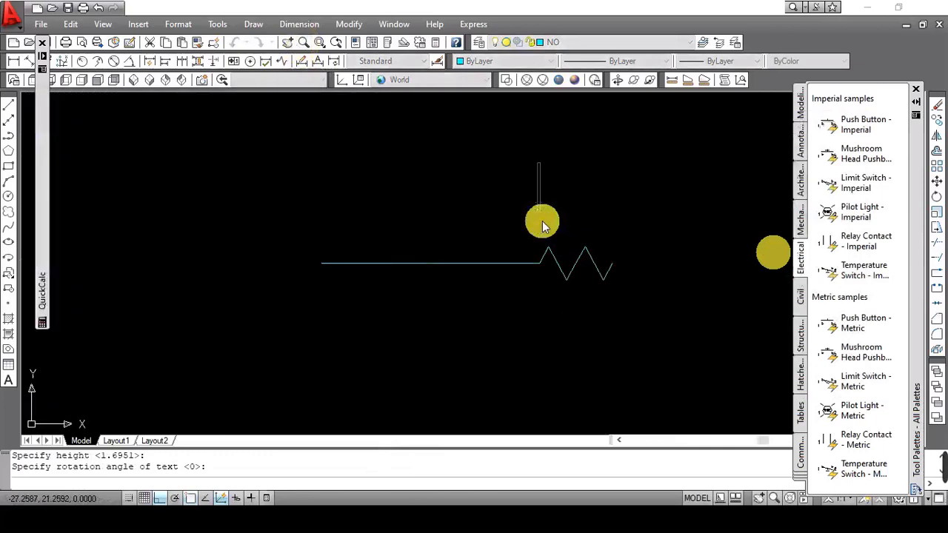
text(Re)
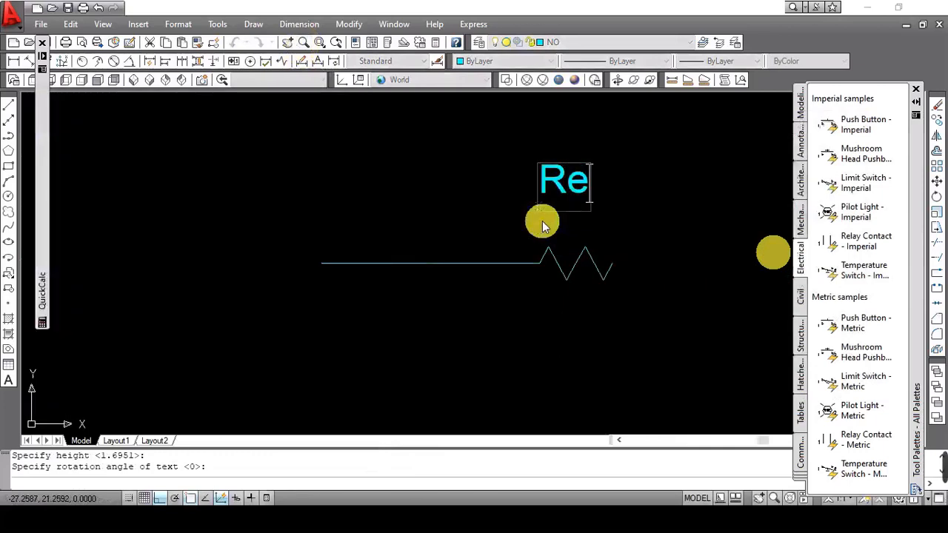
text(sistor)
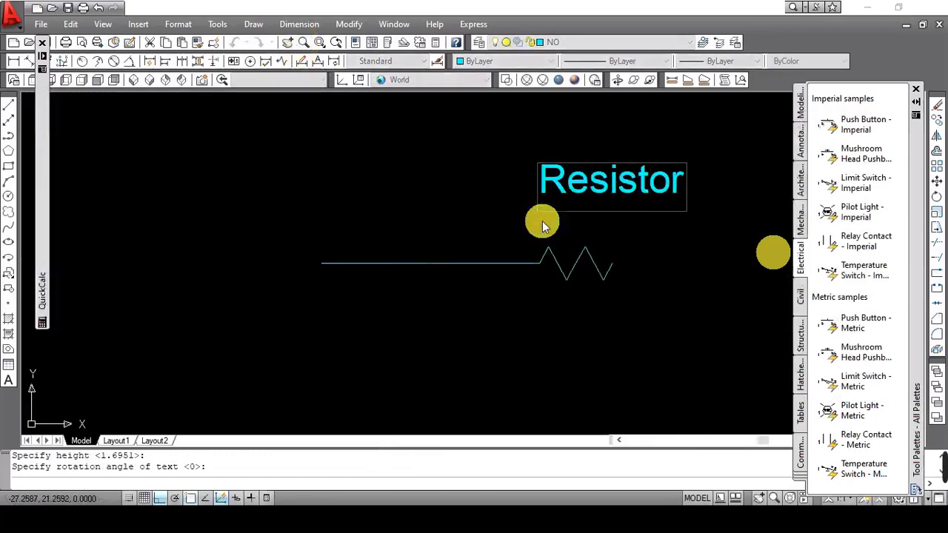
key(Return)
key(Return)
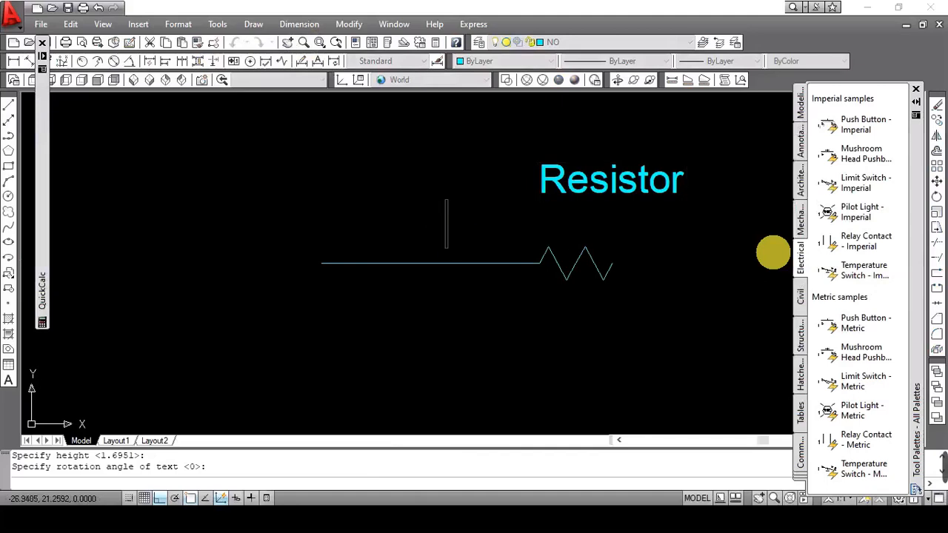
Move the "Resistor" label down to just above the middle of the zigzag, with Dynamic UCS and Ortho off.
click(614, 183)
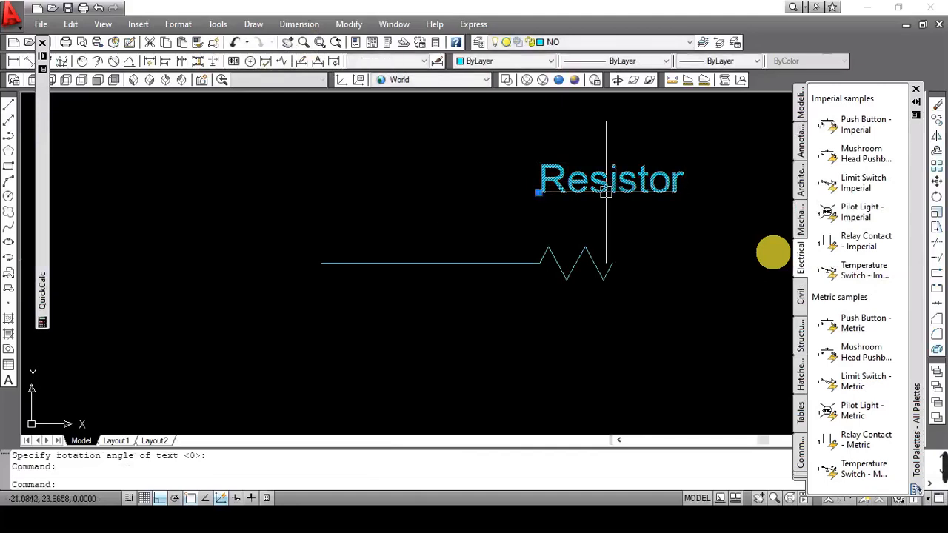
text(m)
key(Return)
click(540, 183)
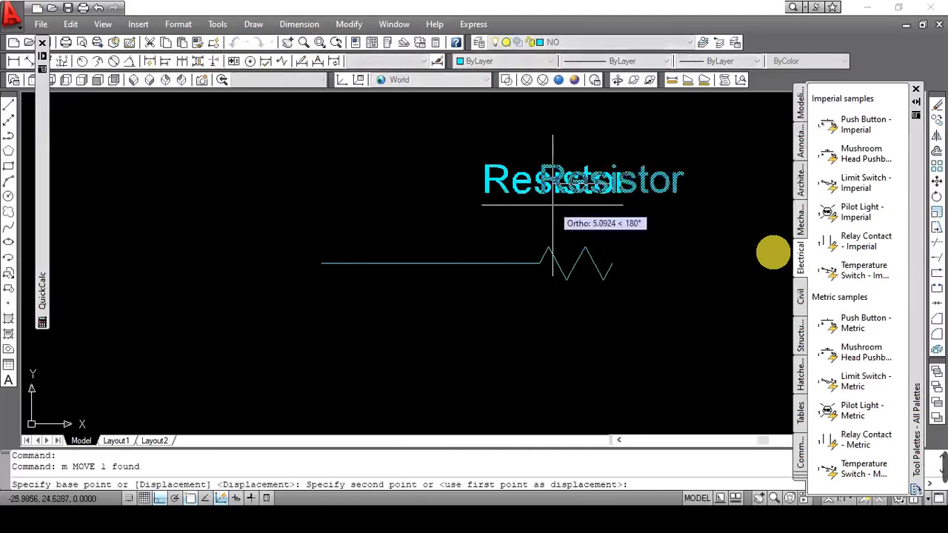
click(221, 497)
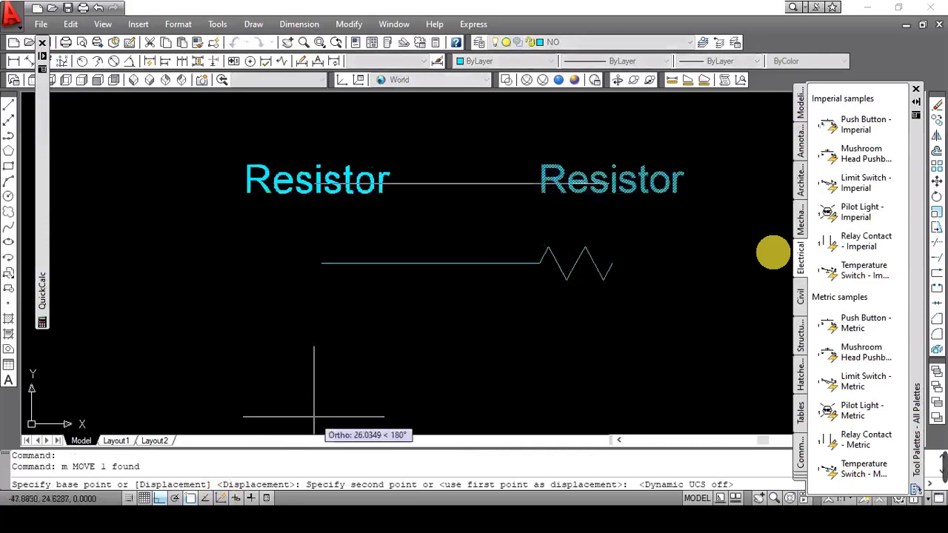
click(161, 498)
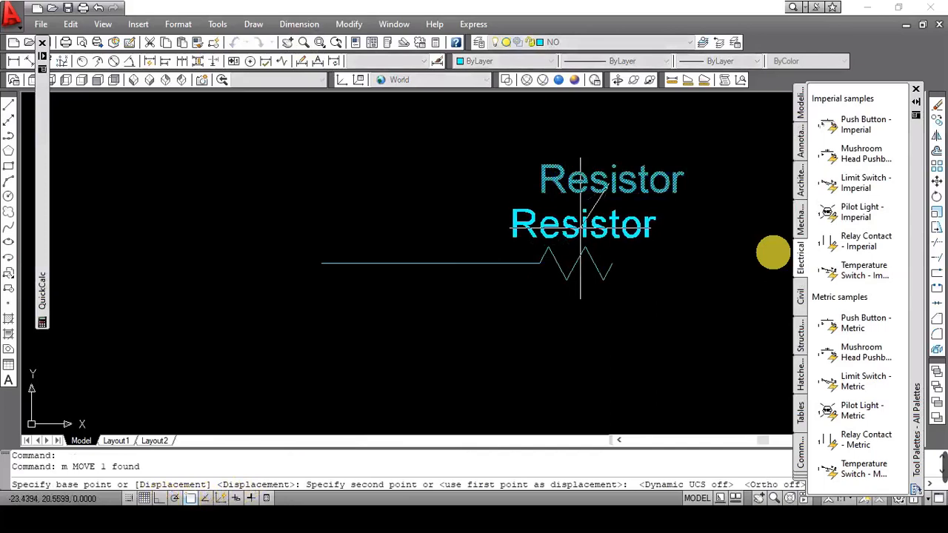
click(582, 220)
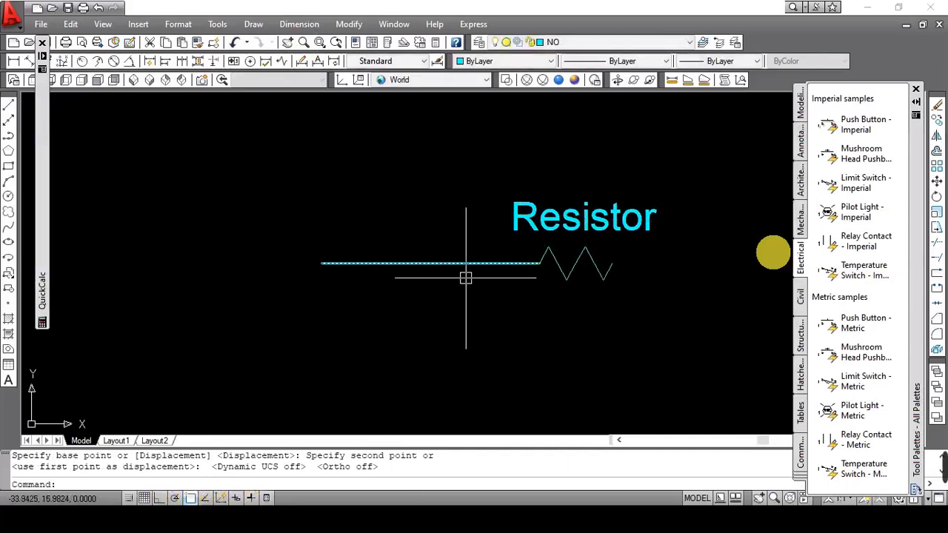
Extend the conductor line through the zigzag to the resistor's far endpoint, and check the switch in the Paint reference.
text(ex)
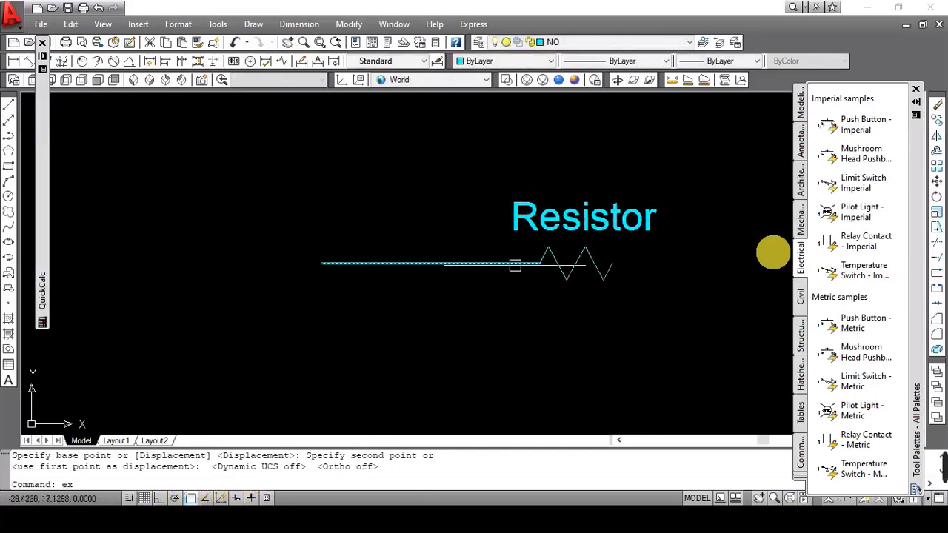
key(Return)
key(Return)
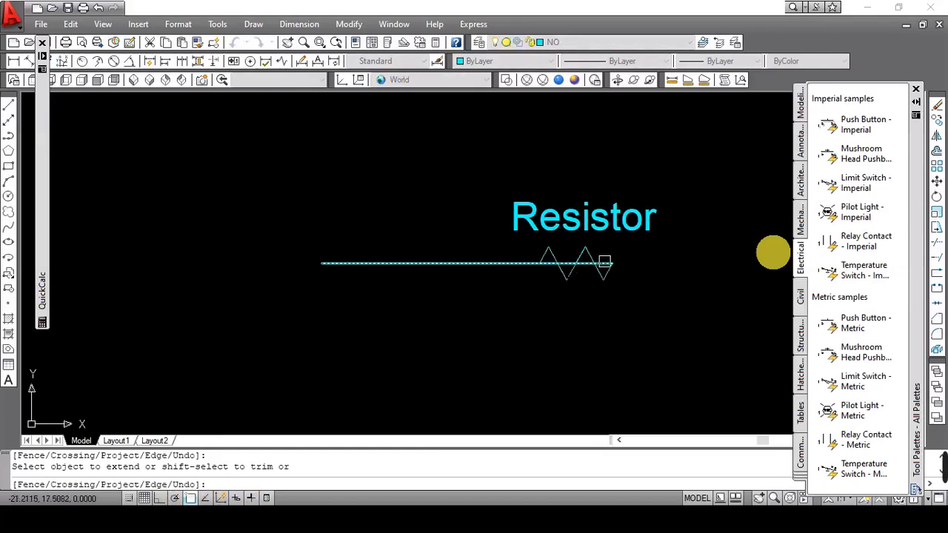
key(Return)
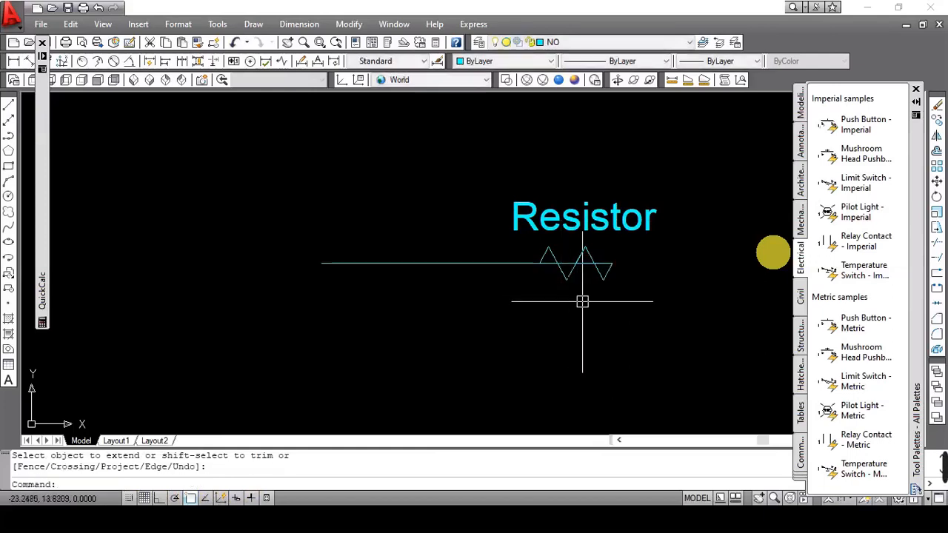
key(alt+Tab)
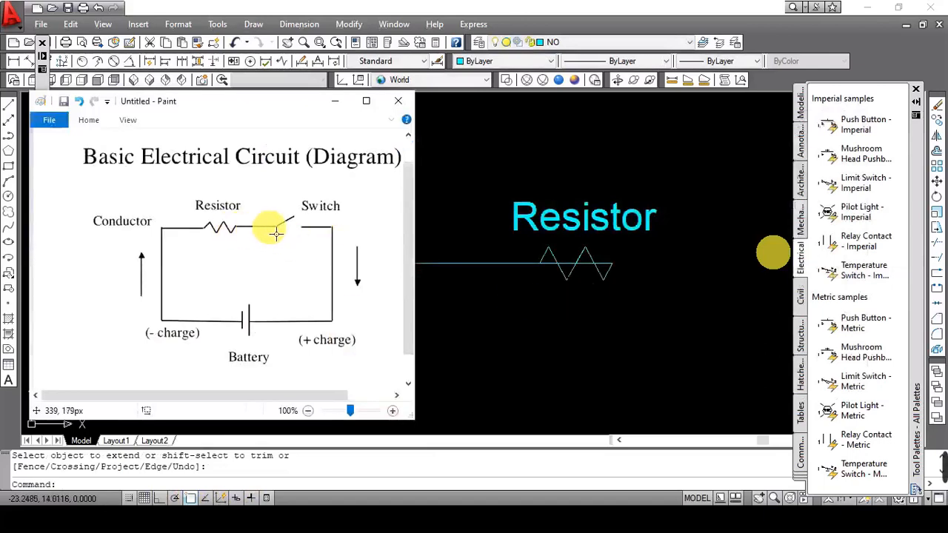
Trim the part of the conductor line running through the resistor zigzag, and erase the leftover piece.
click(466, 247)
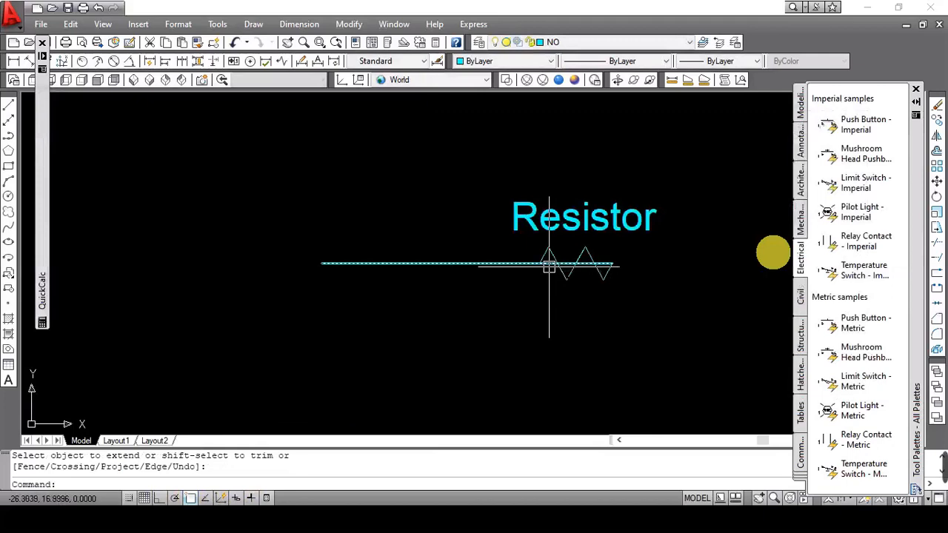
key(Return)
click(549, 264)
key(Escape)
key(Escape)
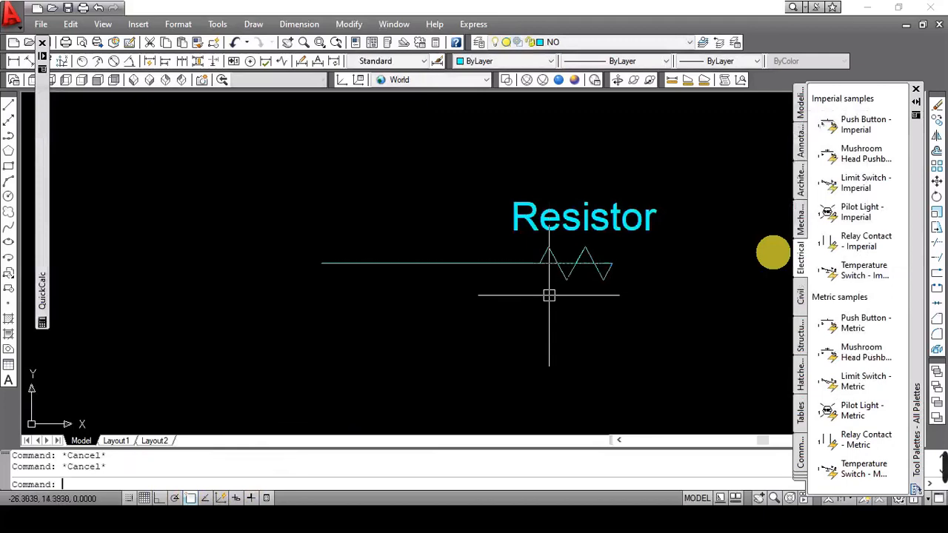
text(tr)
key(Return)
key(Return)
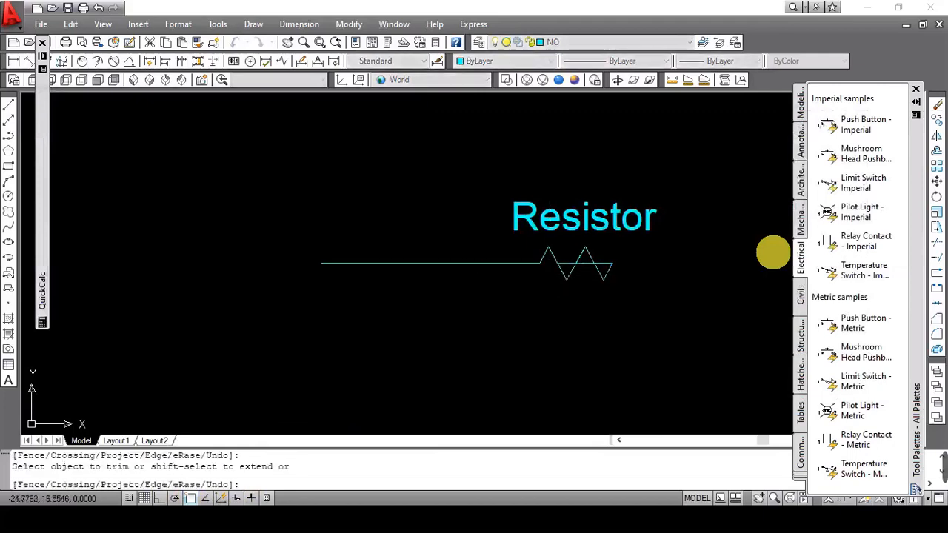
key(Return)
click(567, 265)
text(e)
key(Return)
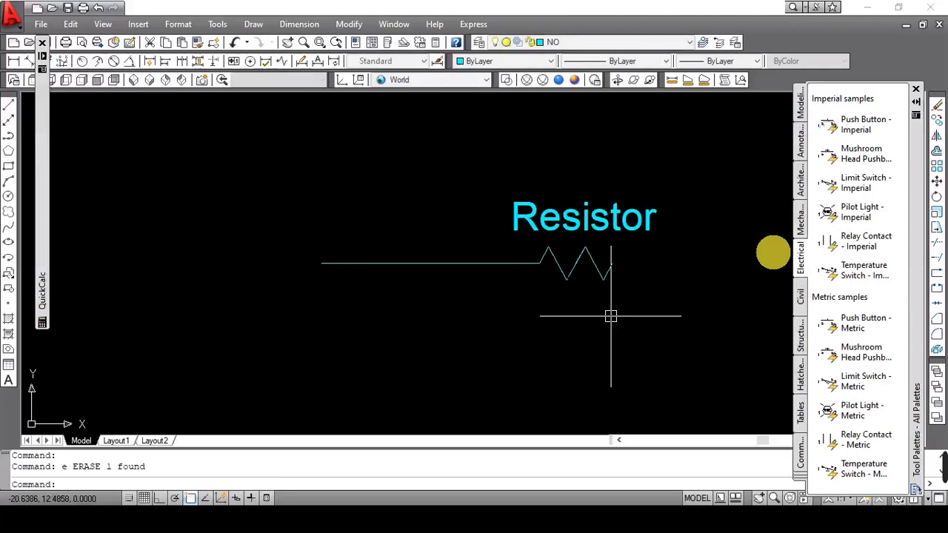
Make layer 0 current and draw a straight helper line between the two endpoints of the resistor zigzag.
click(600, 43)
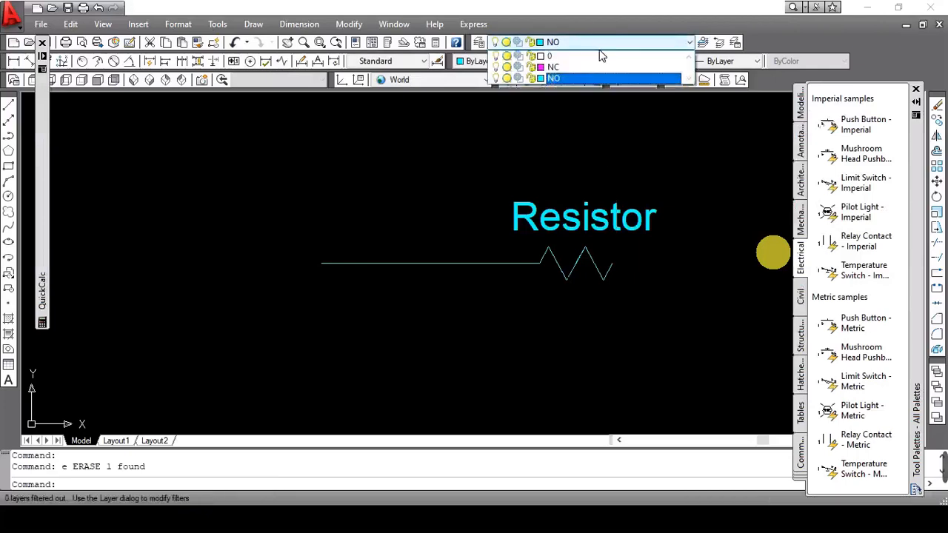
click(597, 57)
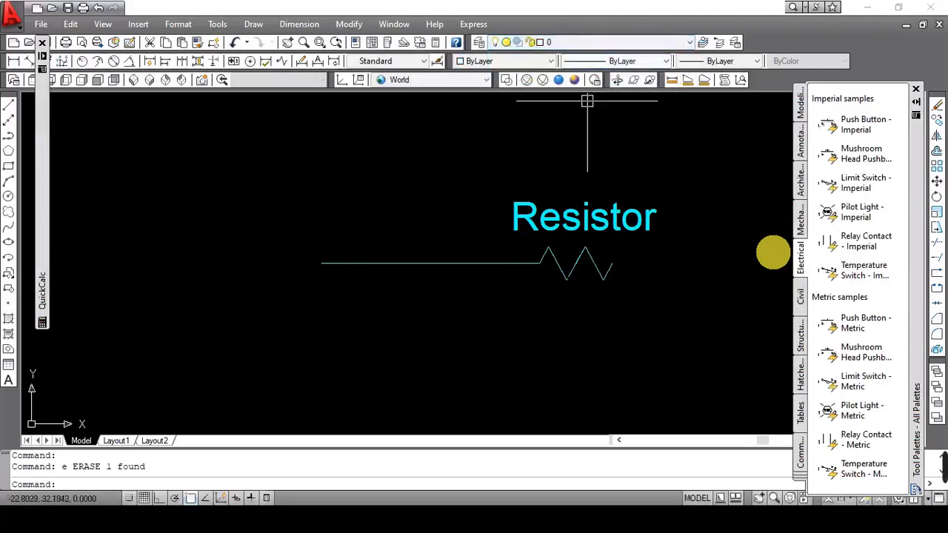
text(l)
key(Return)
click(612, 263)
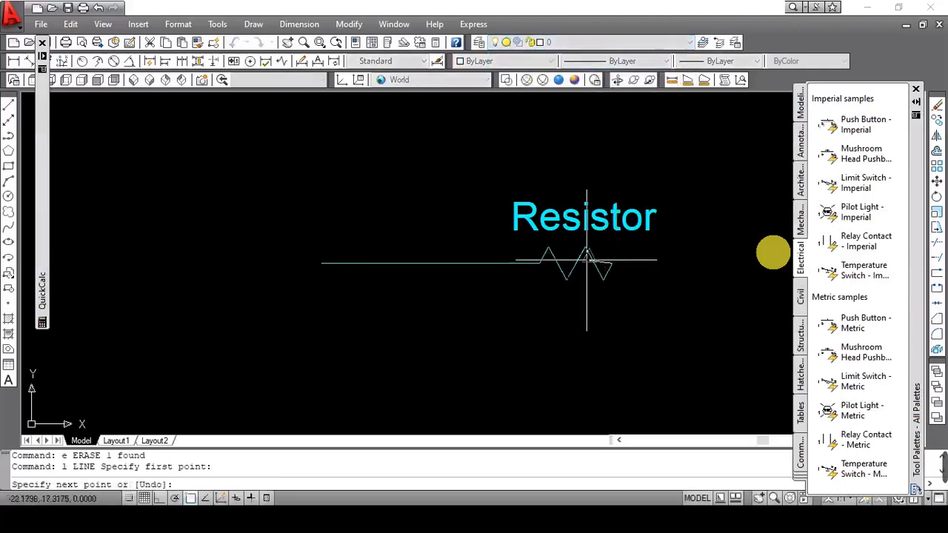
click(539, 263)
key(Return)
Mirror the conductor line about a vertical axis through the helper line's midpoint, with Ortho on and the source object kept.
click(478, 263)
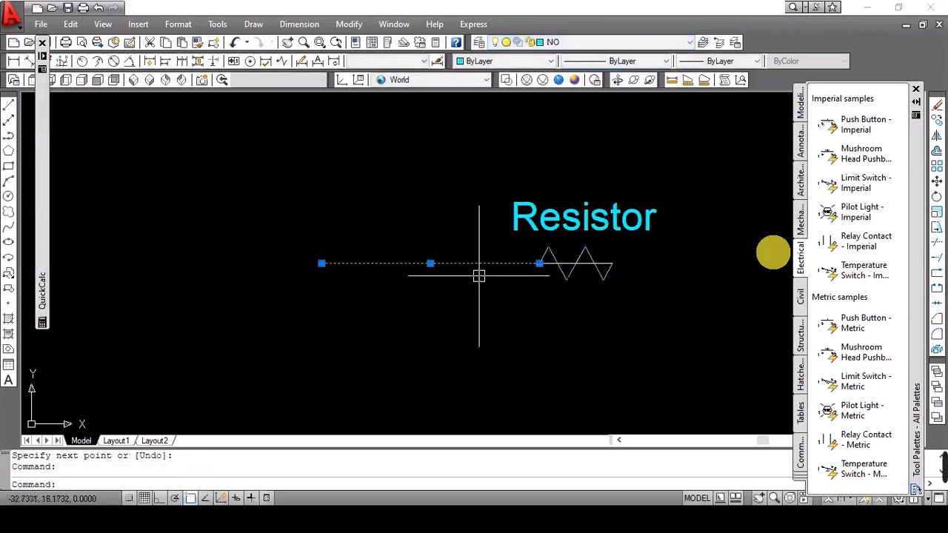
text(mi)
key(Return)
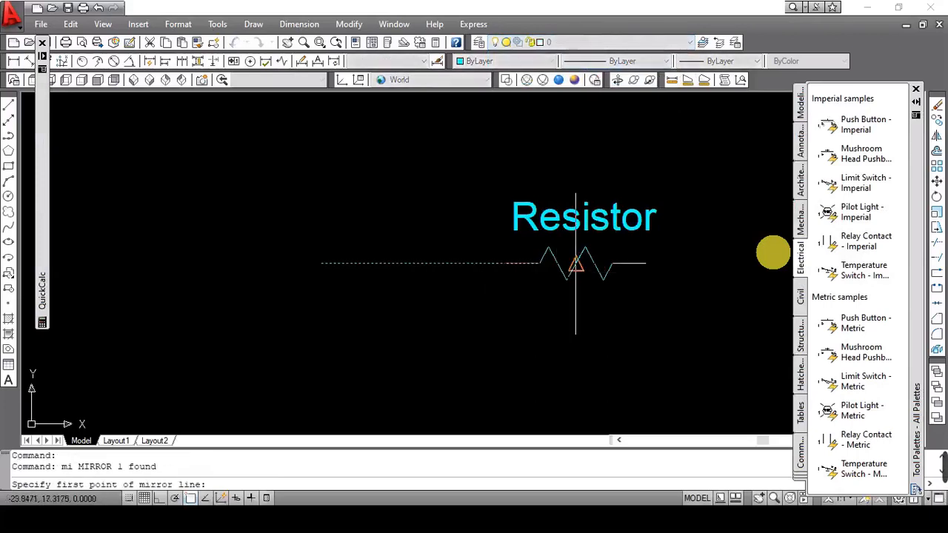
click(576, 265)
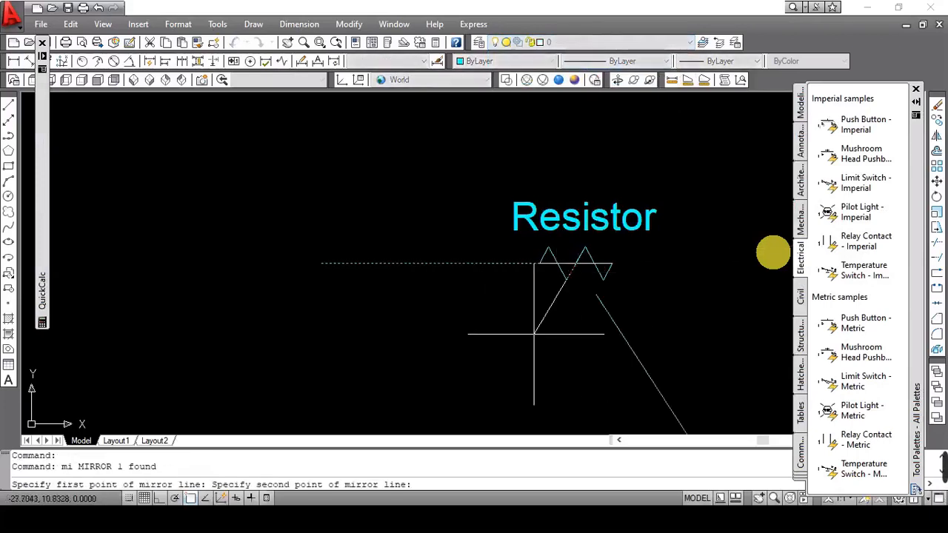
click(159, 497)
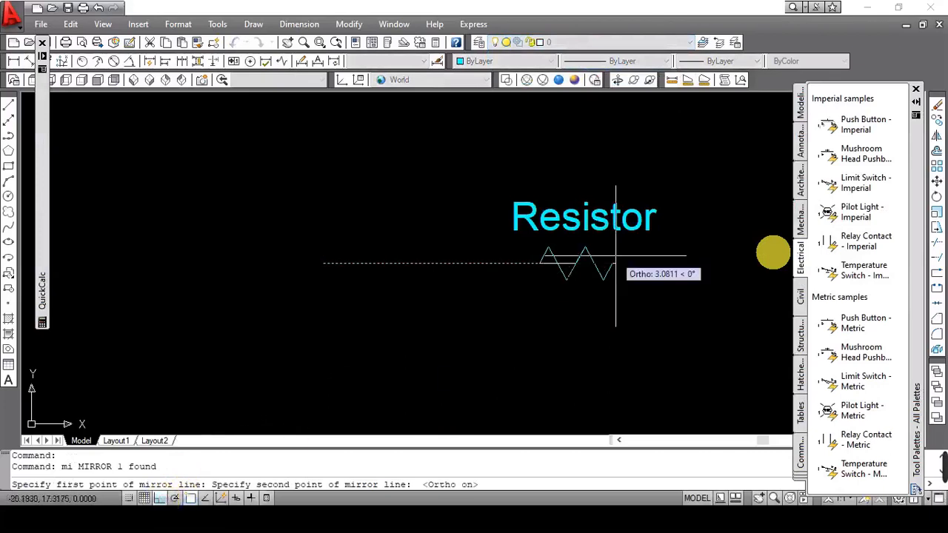
click(590, 356)
key(Return)
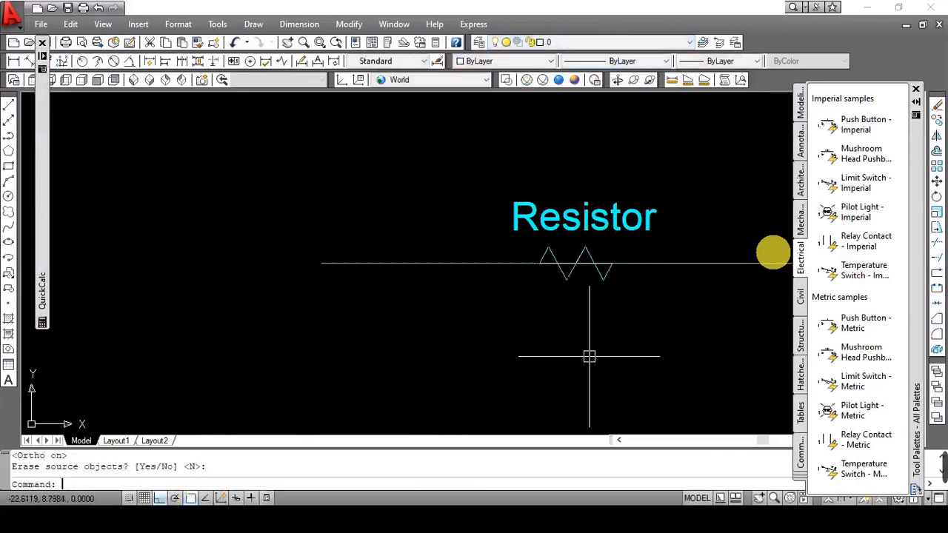
Erase the helper line running across the resistor zigzag.
text(z)
key(Return)
text(e)
key(Return)
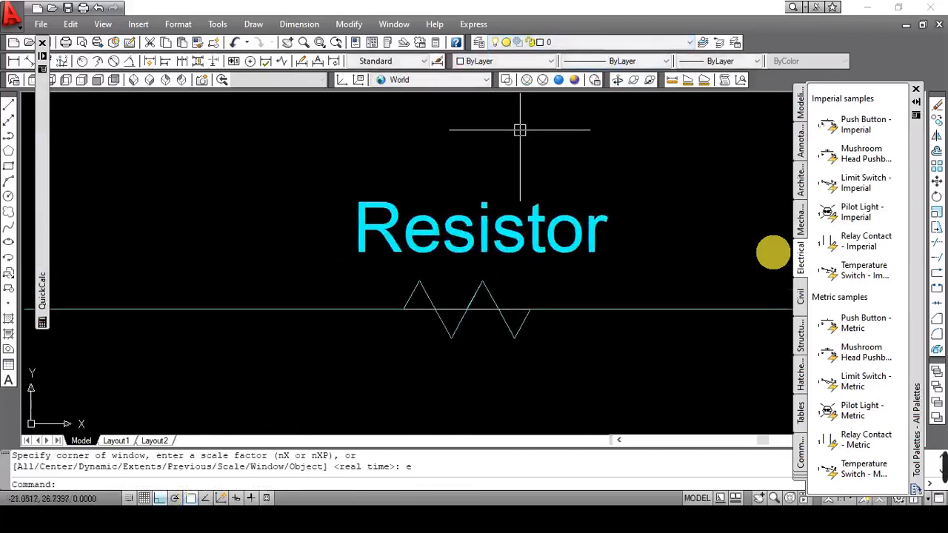
click(489, 321)
text(e)
key(Return)
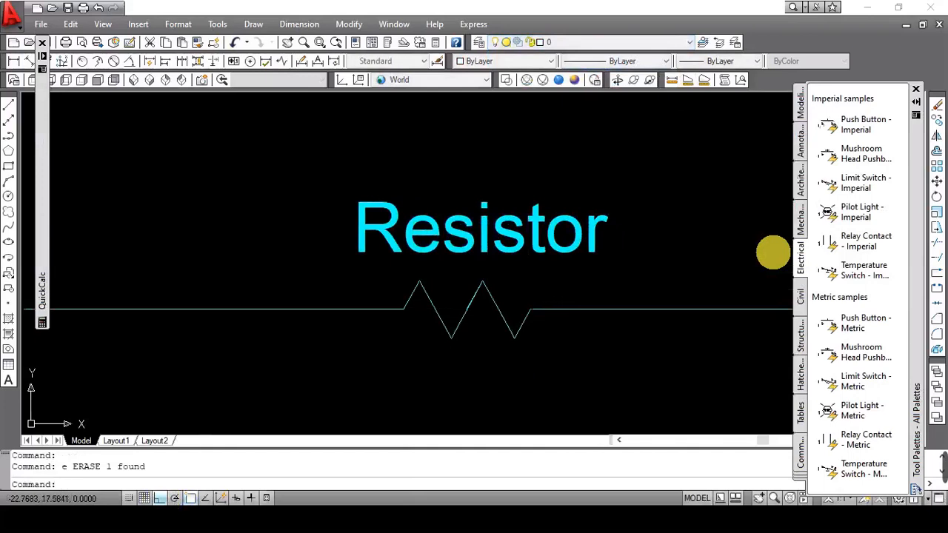
Zoom out until both conductor lines are shown with space around them, and check the switch in the Paint reference.
click(306, 47)
mouse_move(572, 237)
mouse_down()
mouse_move(382, 373)
mouse_move(376, 388)
mouse_up()
drag(590, 211, 425, 341)
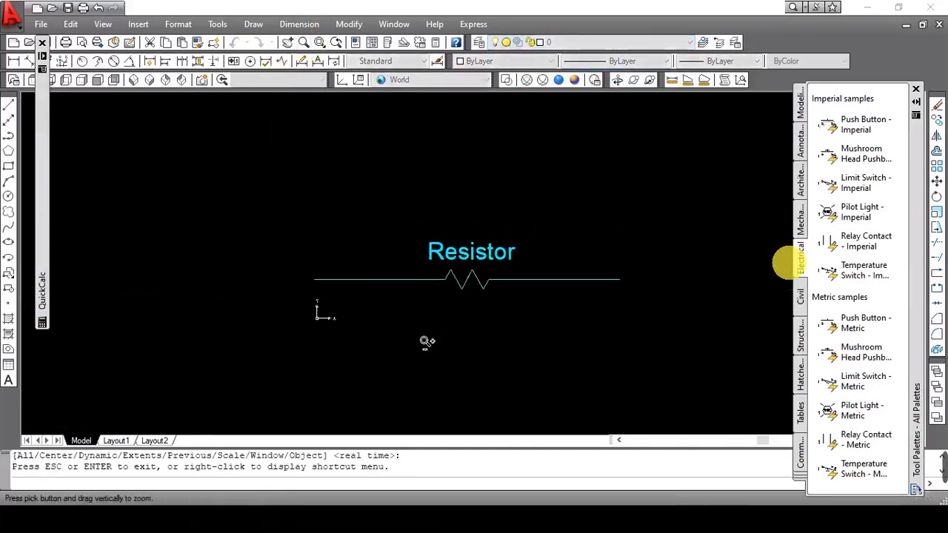
right_click(383, 205)
click(413, 214)
key(alt+Tab)
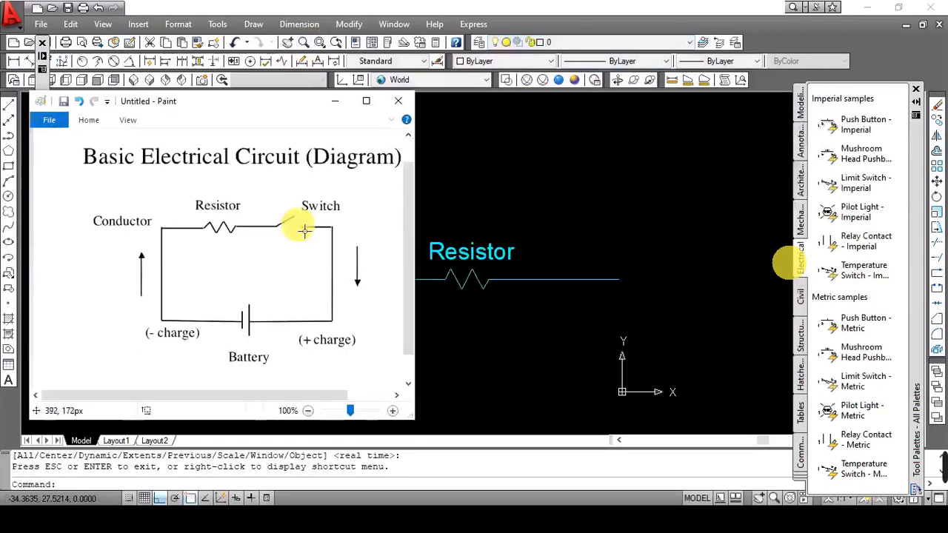
key(alt+Tab)
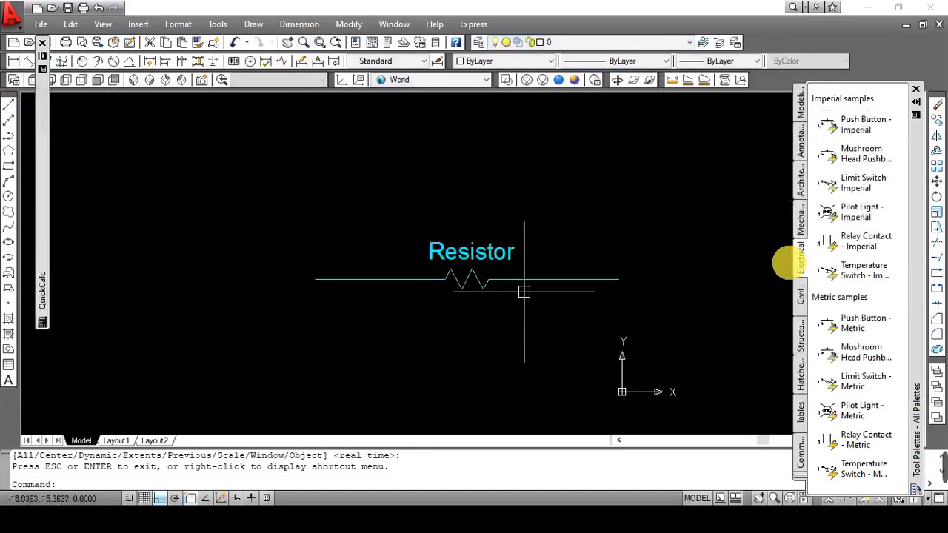
Draw the open switch blade as a short line slanting up and away from the mirrored conductor's free end, with Ortho off.
text(l)
key(Return)
click(619, 279)
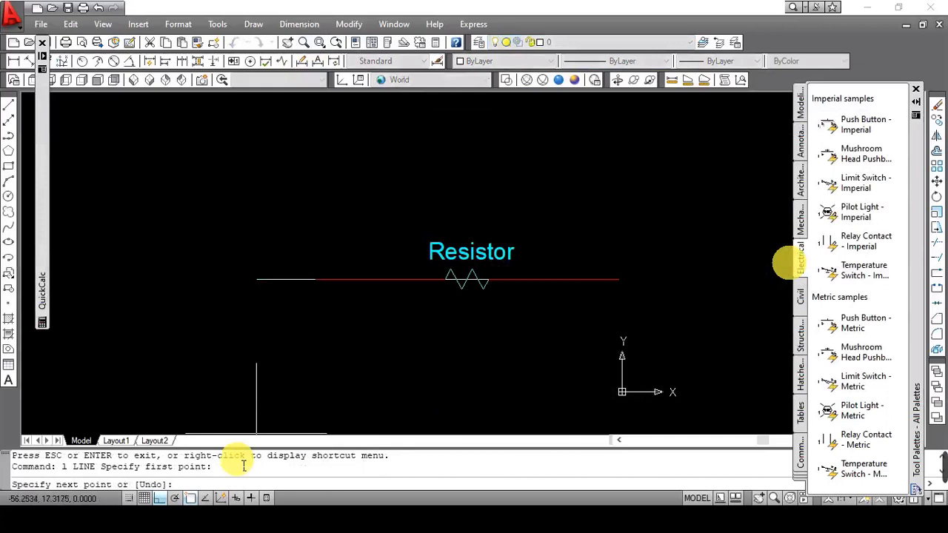
click(159, 497)
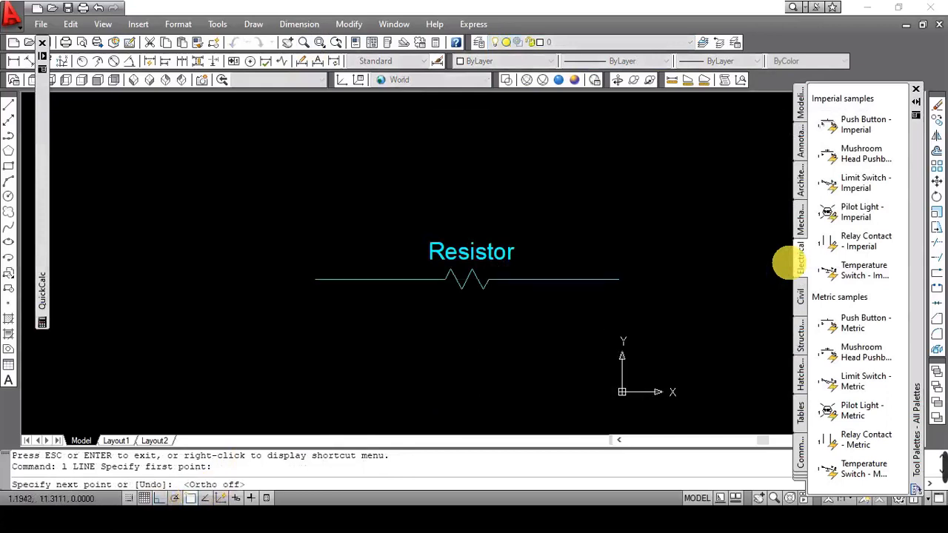
key(alt+Tab)
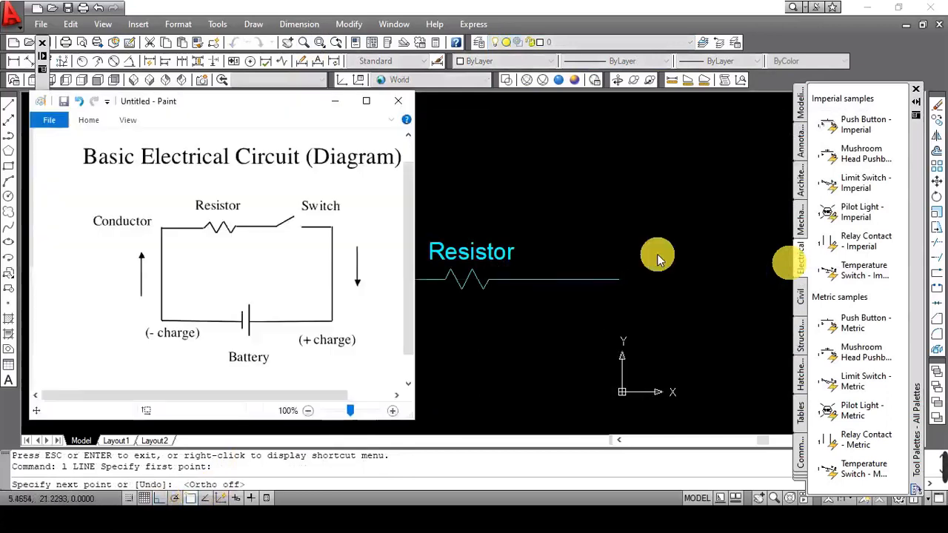
key(alt+Tab)
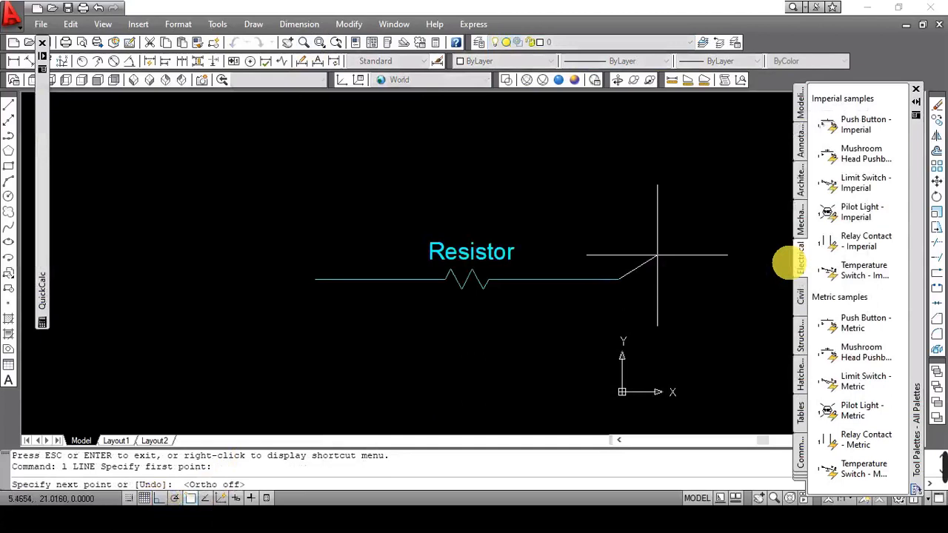
click(657, 256)
key(Return)
Check the switch in the Paint reference, and draw a vertical line from the blade's tip down past the conductor level, with Ortho on.
key(alt+Tab)
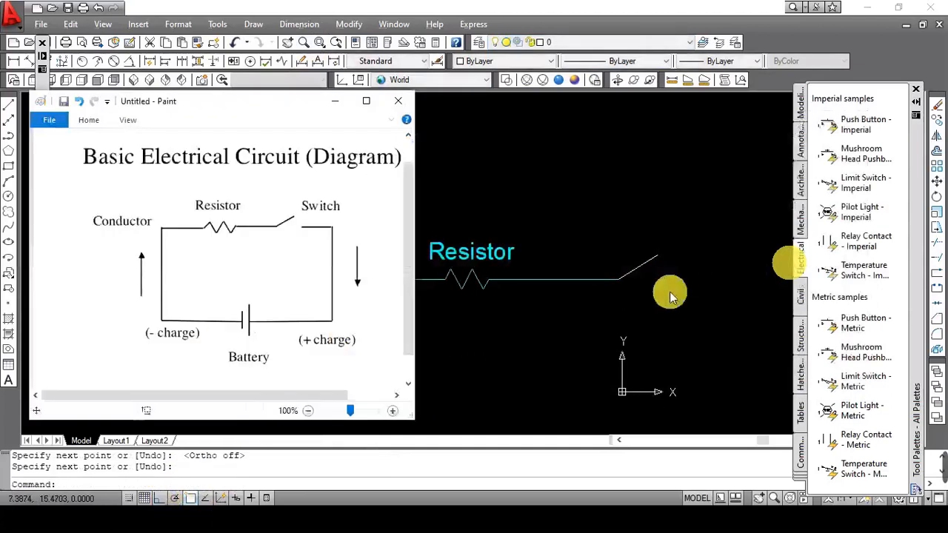
key(alt+Tab)
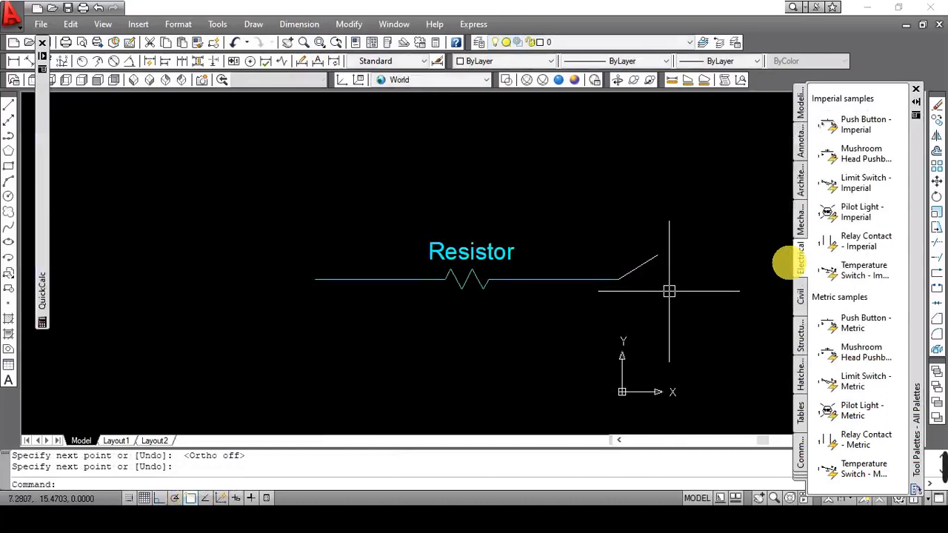
text(l)
key(Return)
click(657, 255)
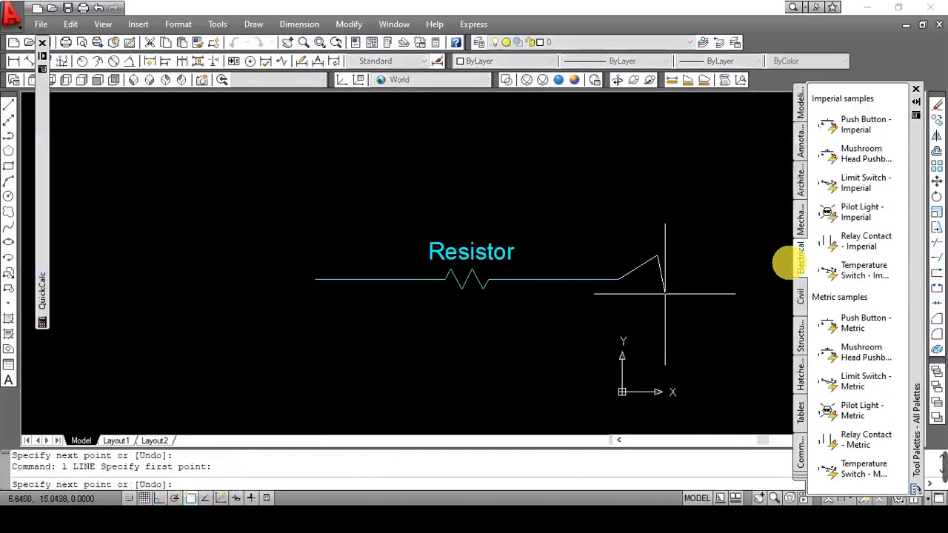
click(159, 498)
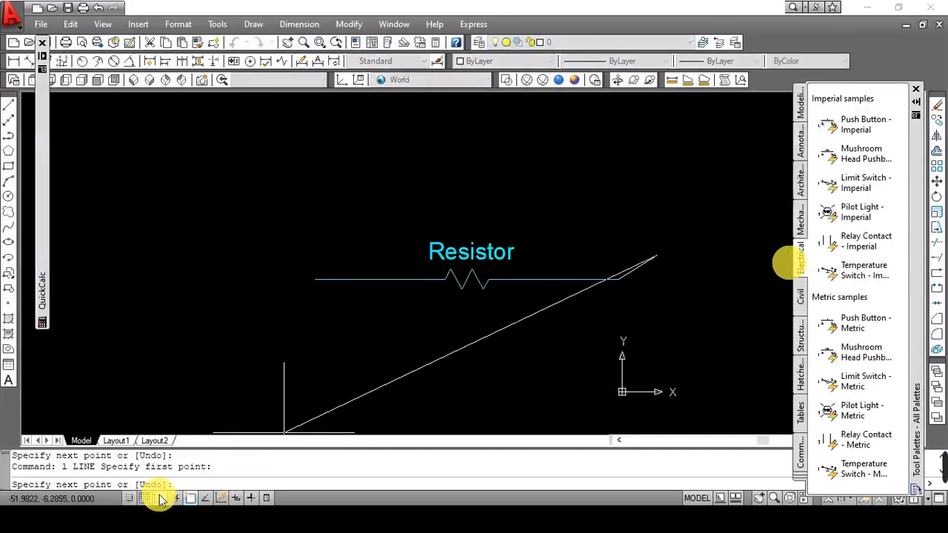
click(656, 304)
key(Return)
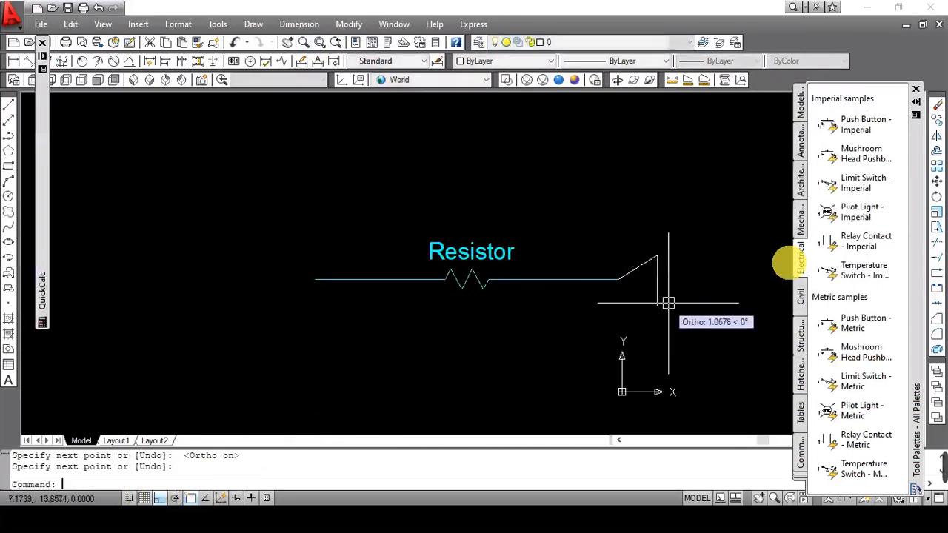
Offset the vertical line away from the resistor by the horizontal distance between the conductor's end and that line.
text(o)
key(Return)
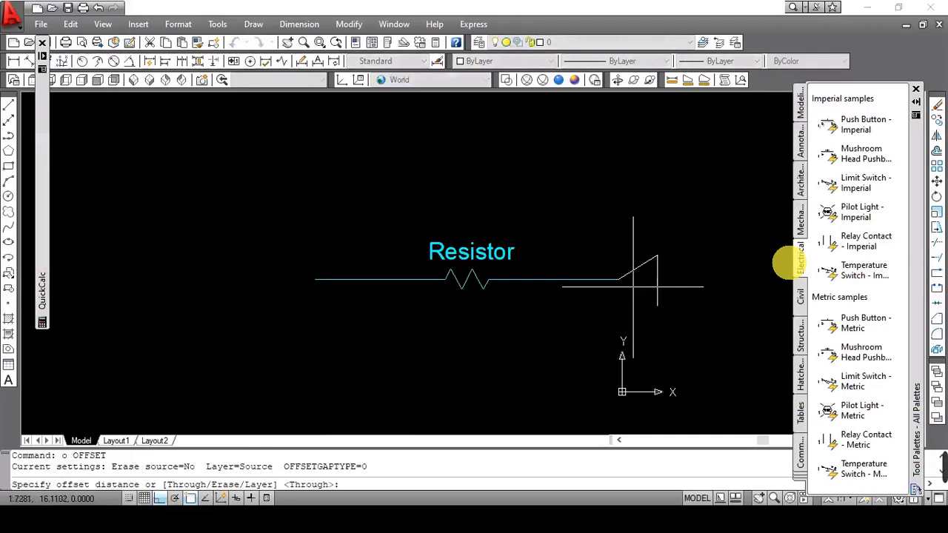
click(657, 280)
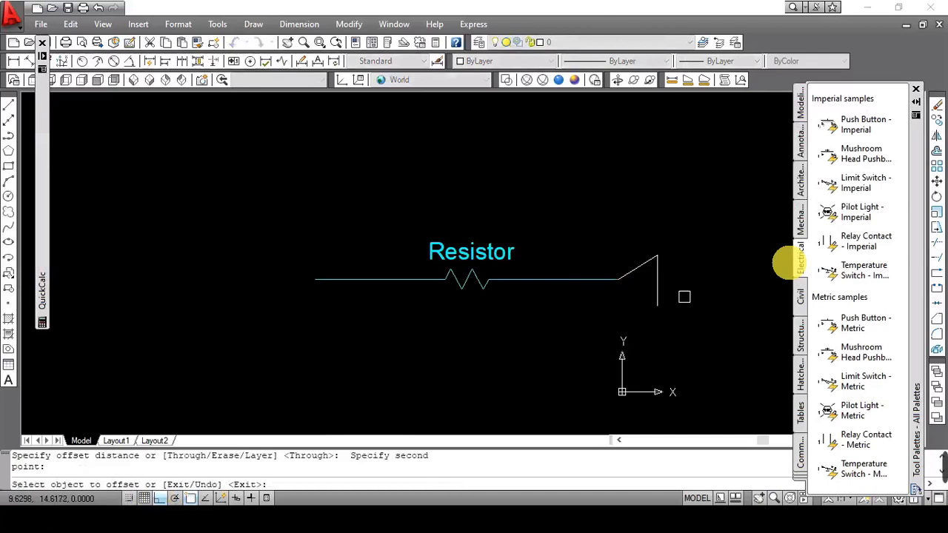
click(658, 293)
key(Return)
click(660, 301)
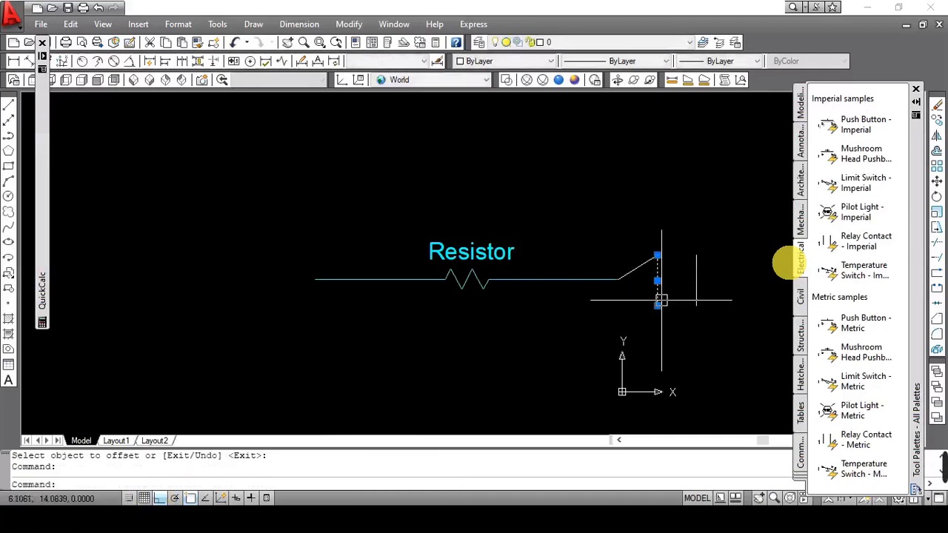
text(e)
key(Return)
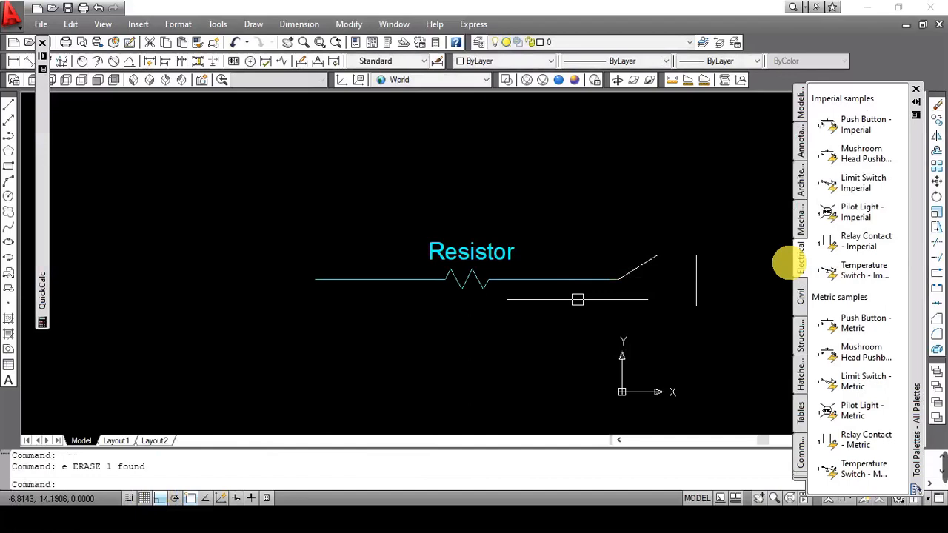
key(ctrl+z)
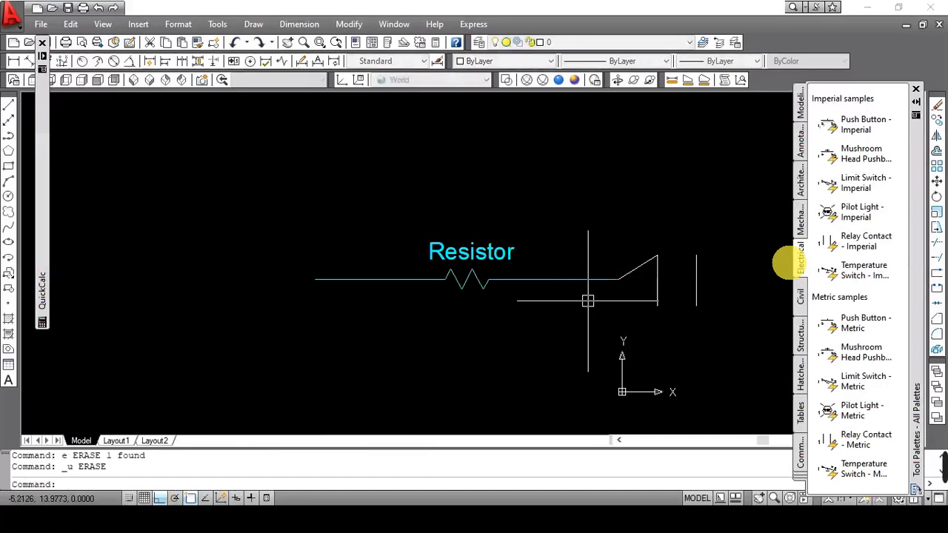
Extend the mirrored conductor line past the switch blade, through the first vertical line to the offset vertical line.
text(ex)
key(Return)
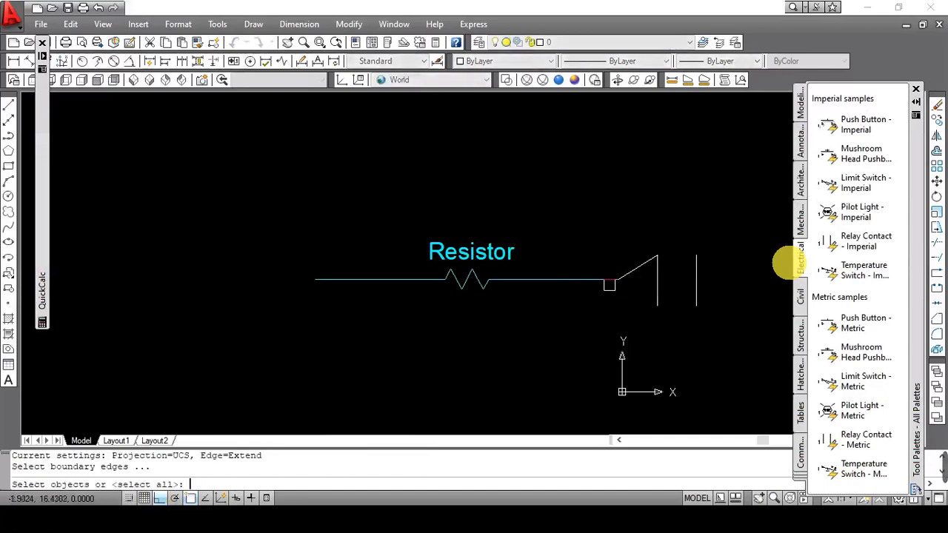
key(Return)
click(610, 285)
click(610, 284)
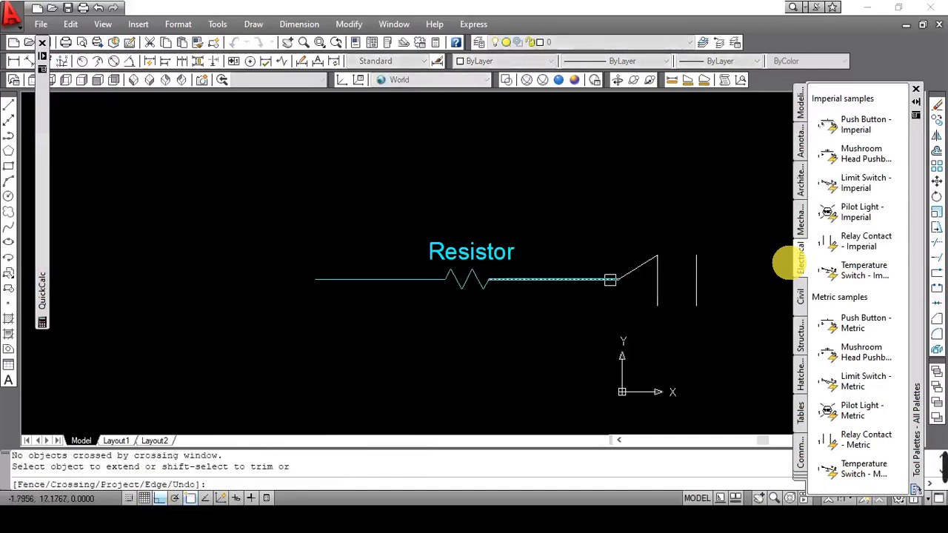
click(611, 279)
click(643, 282)
key(Return)
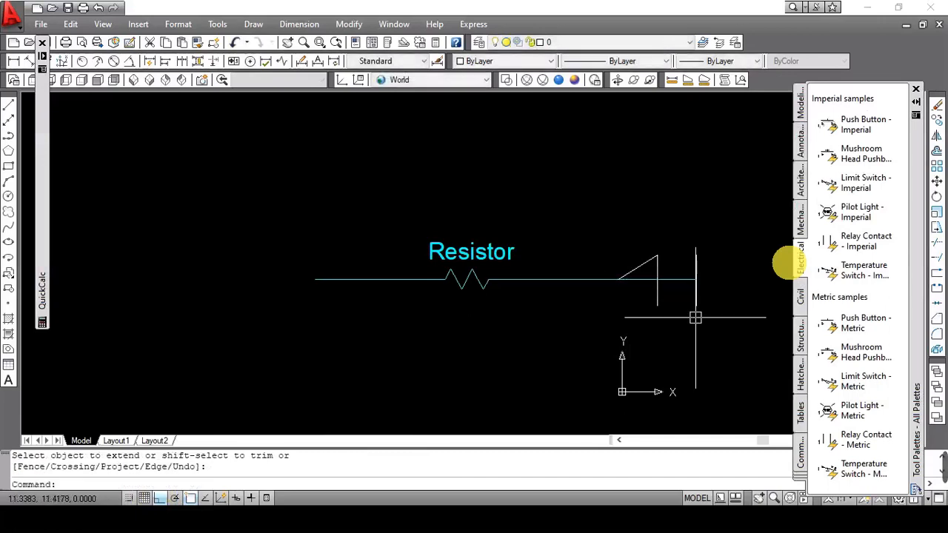
Trim the conductor between the switch blade's base and the first vertical line, and trim that vertical line just above the conductor.
text(tr)
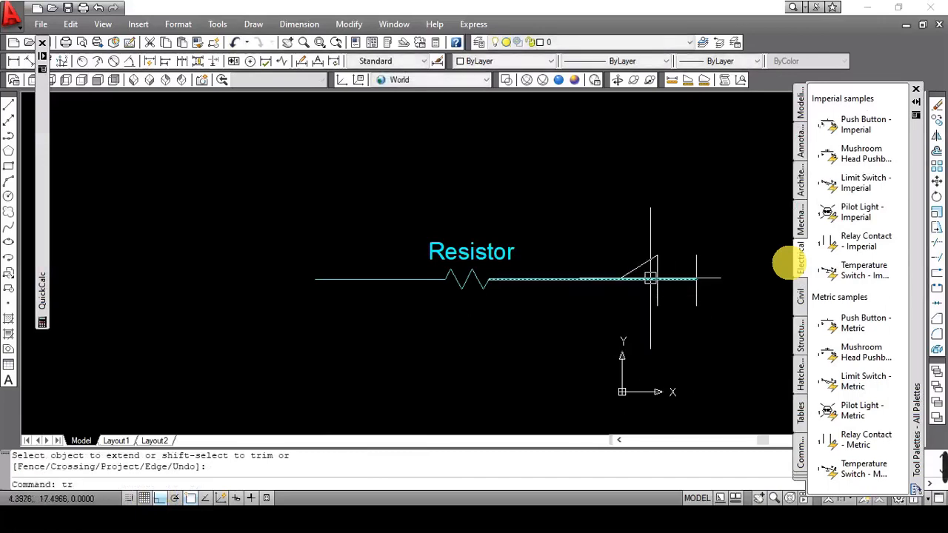
key(Return)
key(Return)
click(650, 278)
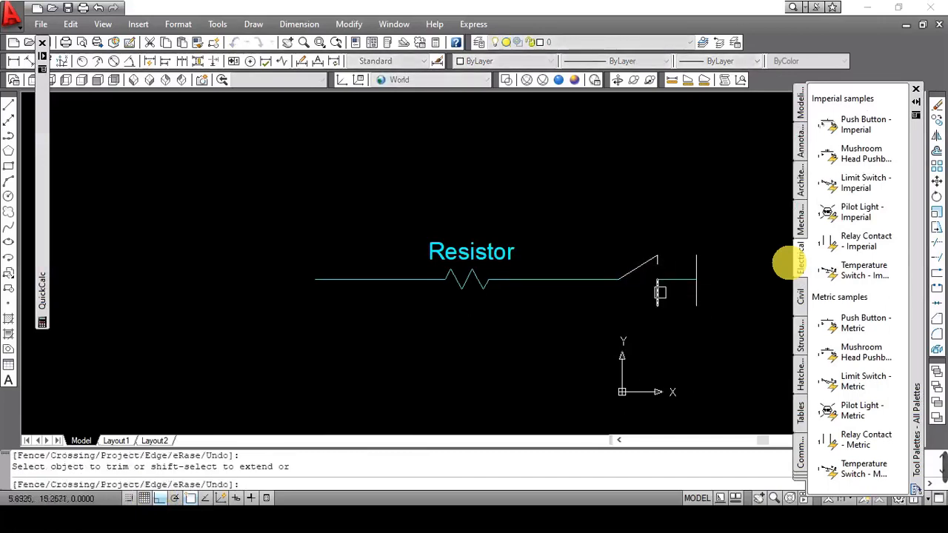
key(Return)
Trim the offset vertical line just above its junction with the conductor.
click(697, 269)
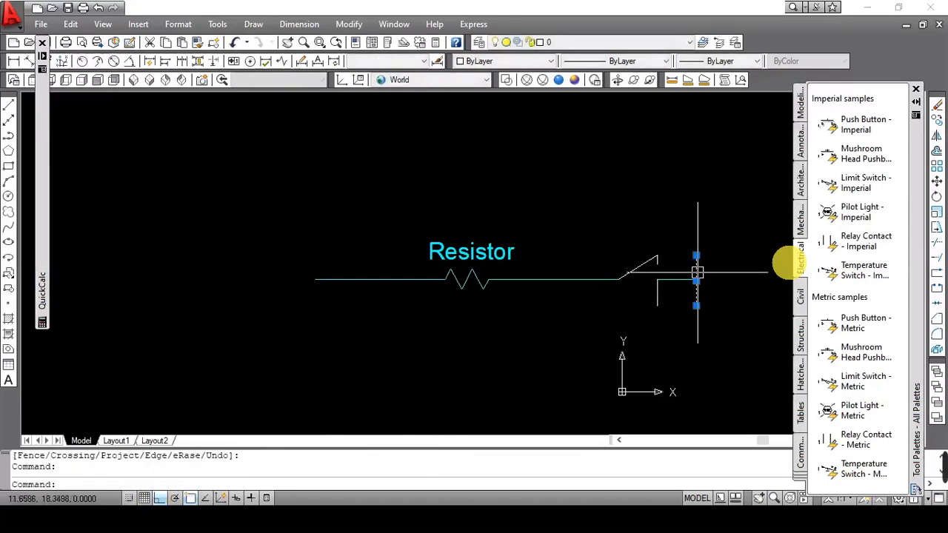
text(tr)
key(Return)
key(Return)
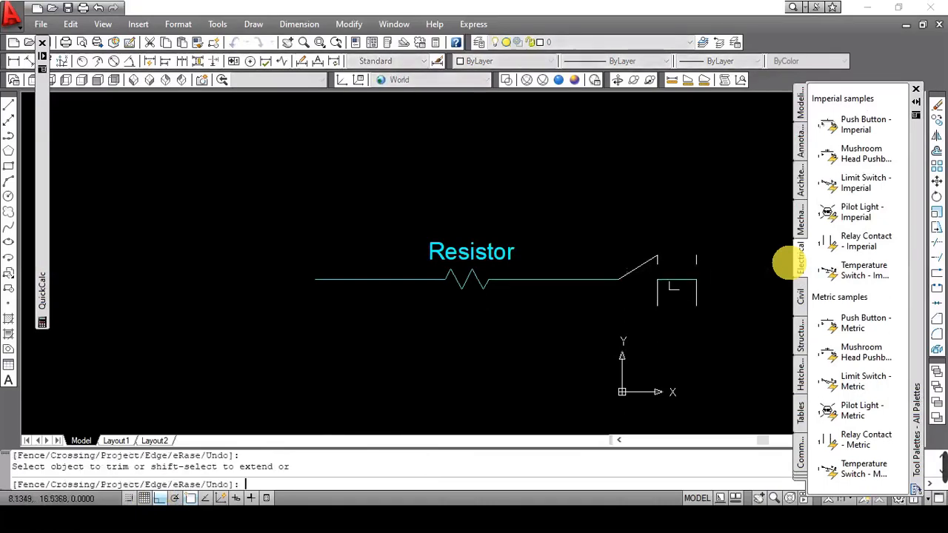
key(Return)
Erase both remnants of the first vertical line and the leftover piece of the offset vertical line above the conductor.
click(660, 271)
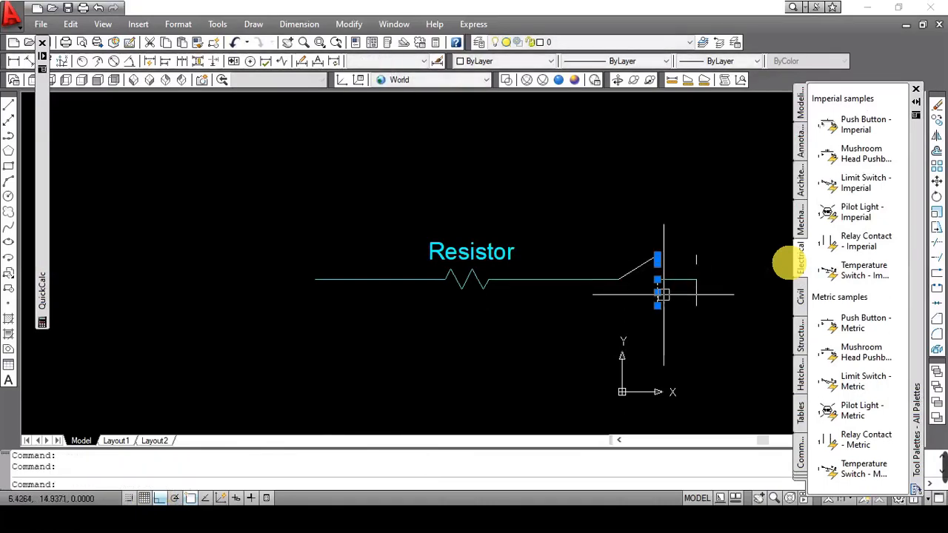
click(705, 260)
click(696, 257)
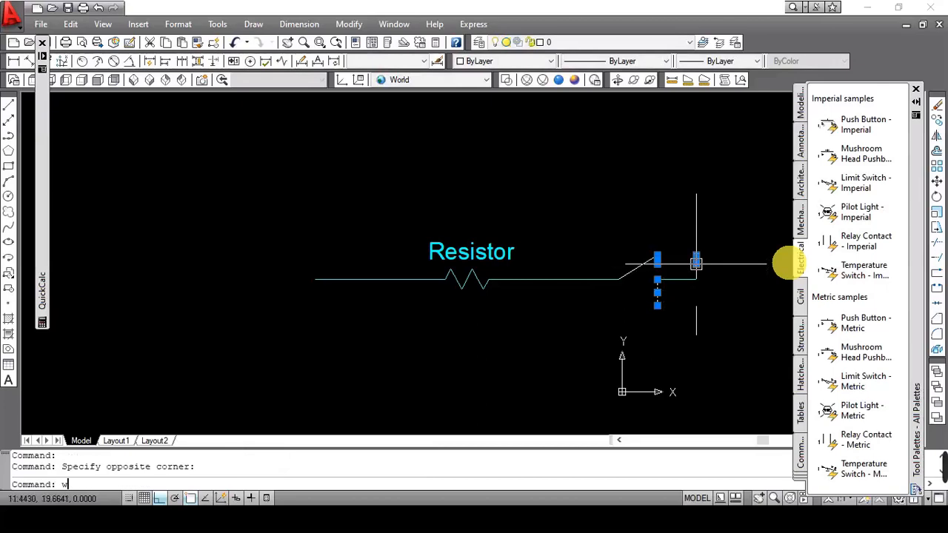
text(e)
key(Return)
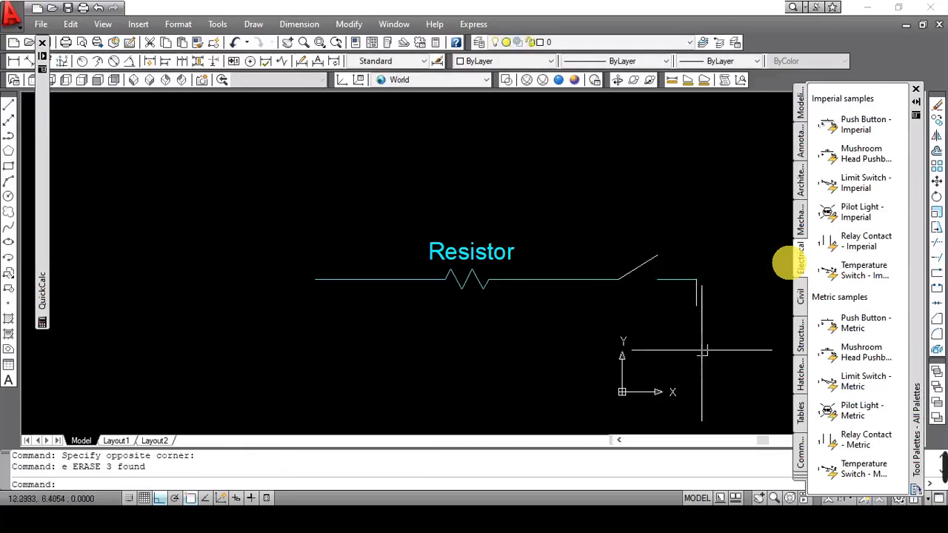
Put the switch blade, the conductor lines on both sides of it and the short vertical end line on layer NO.
click(723, 241)
click(609, 321)
click(576, 42)
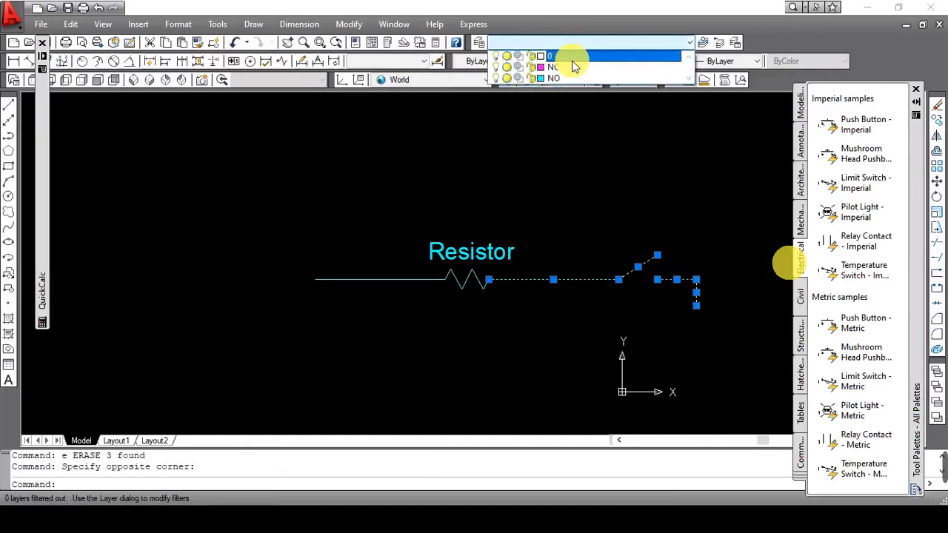
click(574, 78)
key(Escape)
key(Escape)
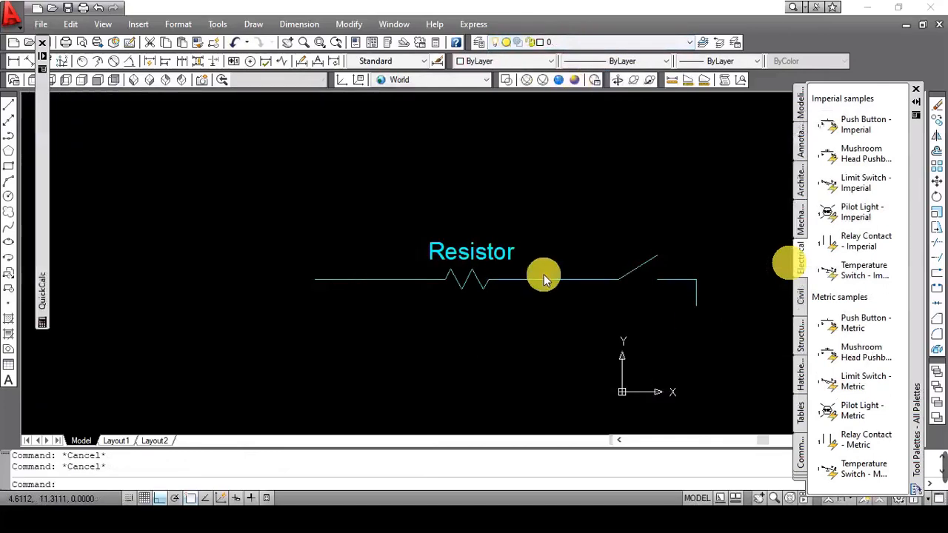
Copy the Resistor label and paste the copy just above the switch blade.
click(498, 256)
key(ctrl+c)
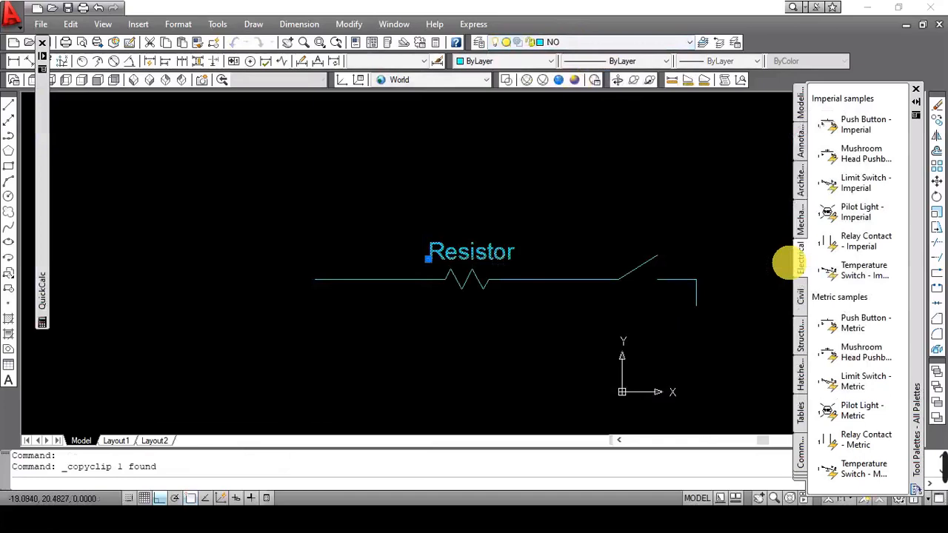
key(ctrl+v)
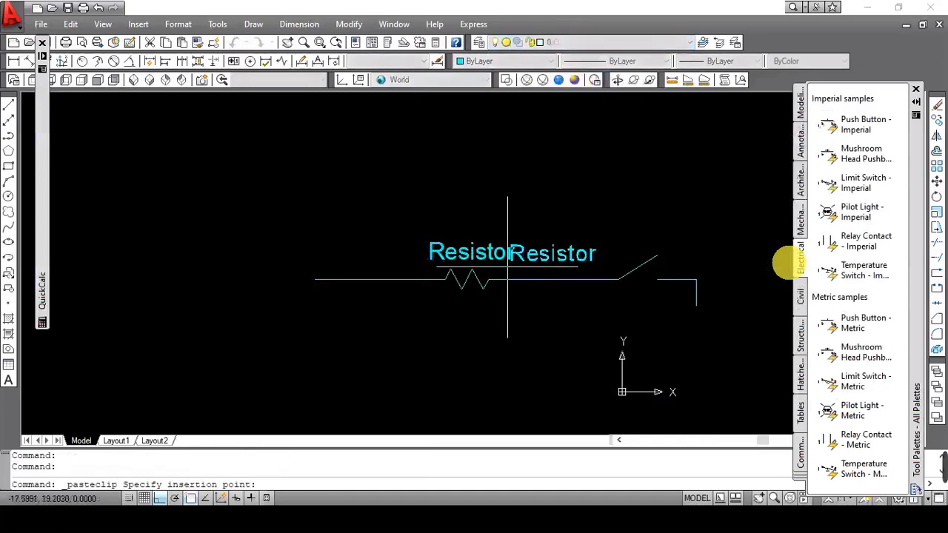
click(598, 250)
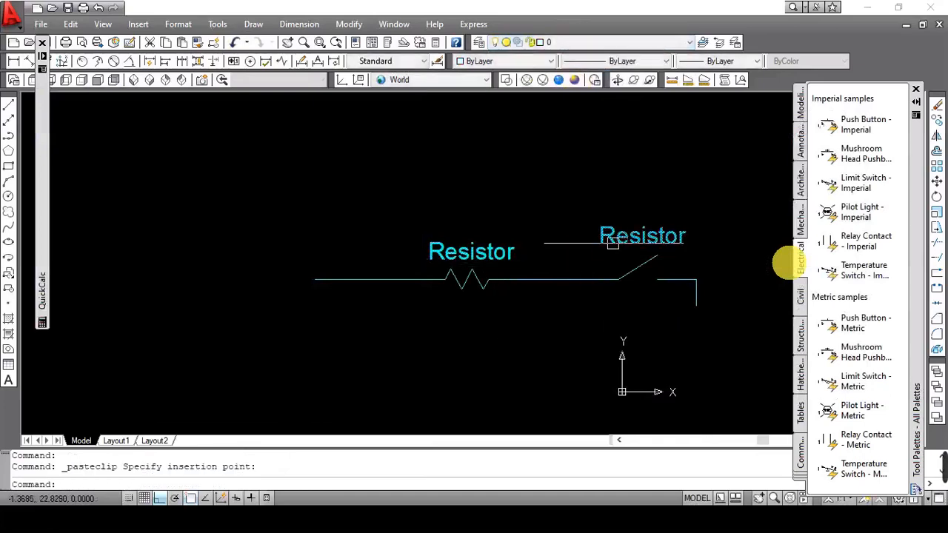
Replace the text of the label copied above the switch with a new name starting with "S".
key(alt+Tab)
click(614, 244)
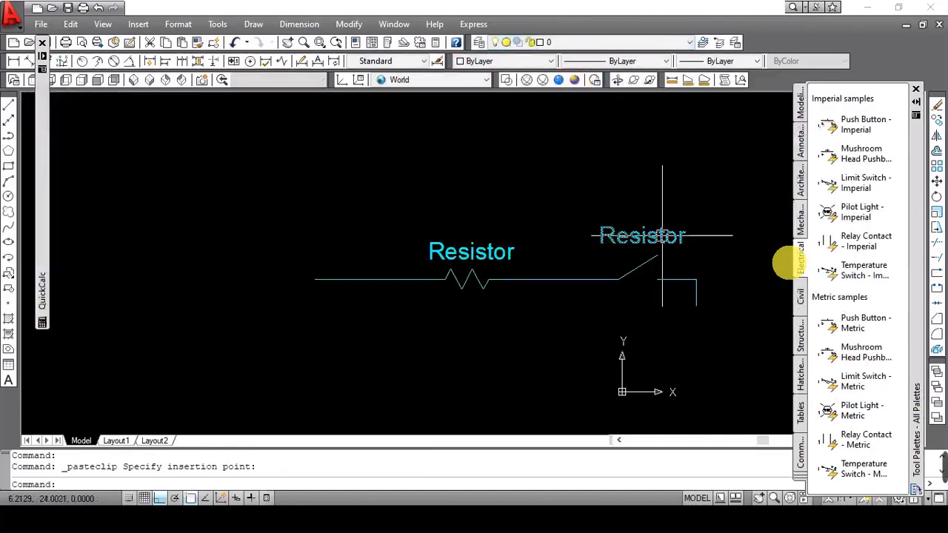
double_click(618, 242)
text(S)
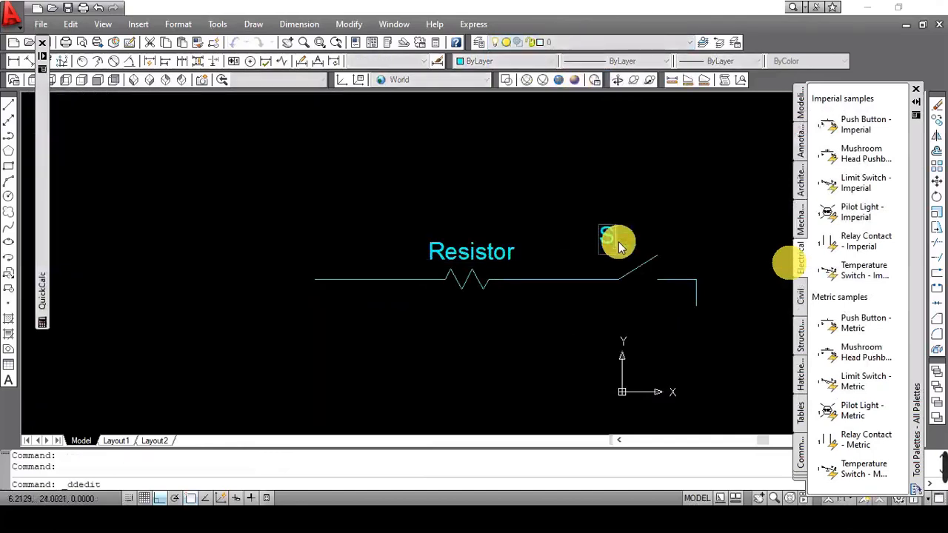
Change the text label above the open contact to "Switch".
text(witch)
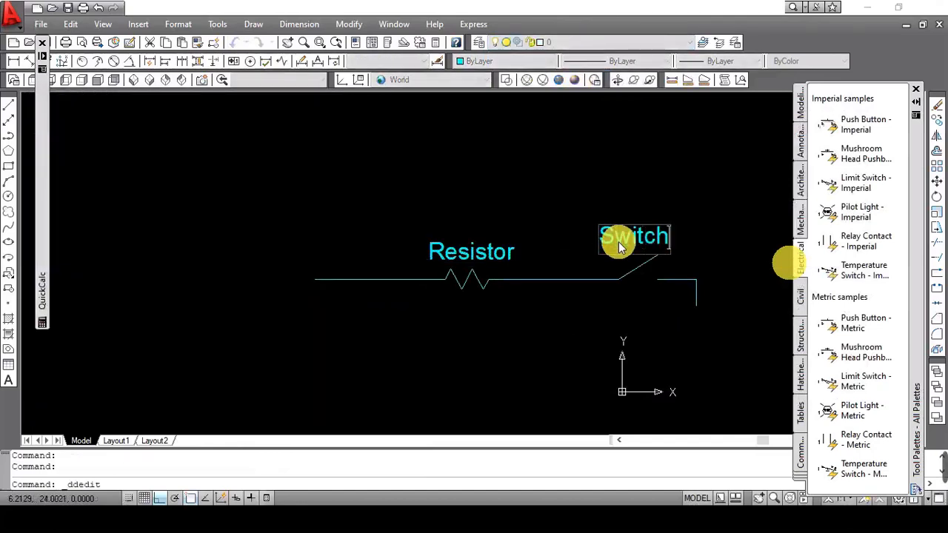
click(604, 177)
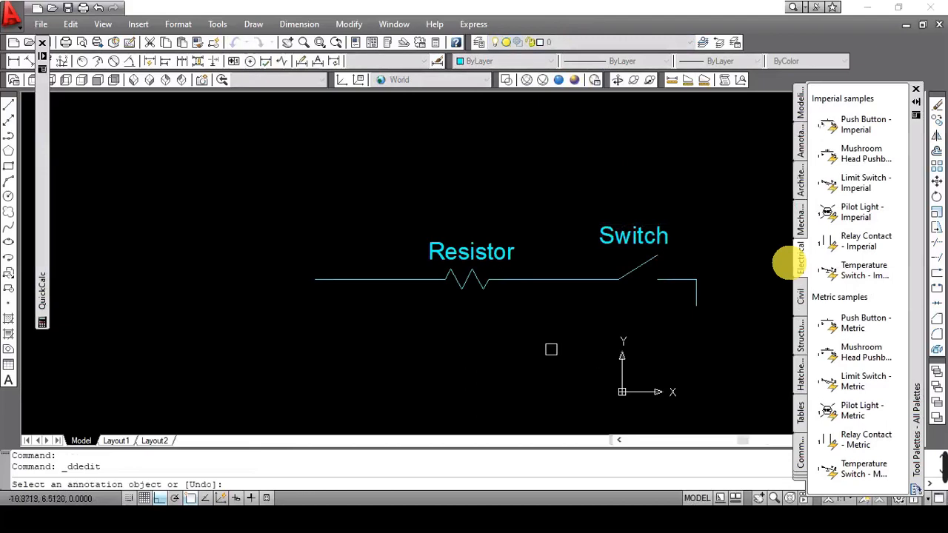
key(Escape)
key(Escape)
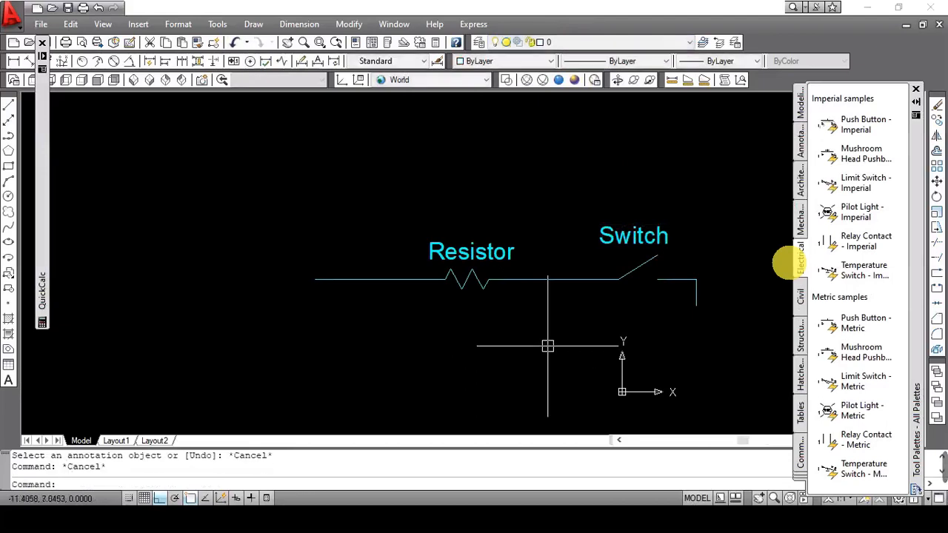
Check the reference diagram in Paint and measure the horizontal distance from the top wire's left end to its right corner.
key(alt+Tab)
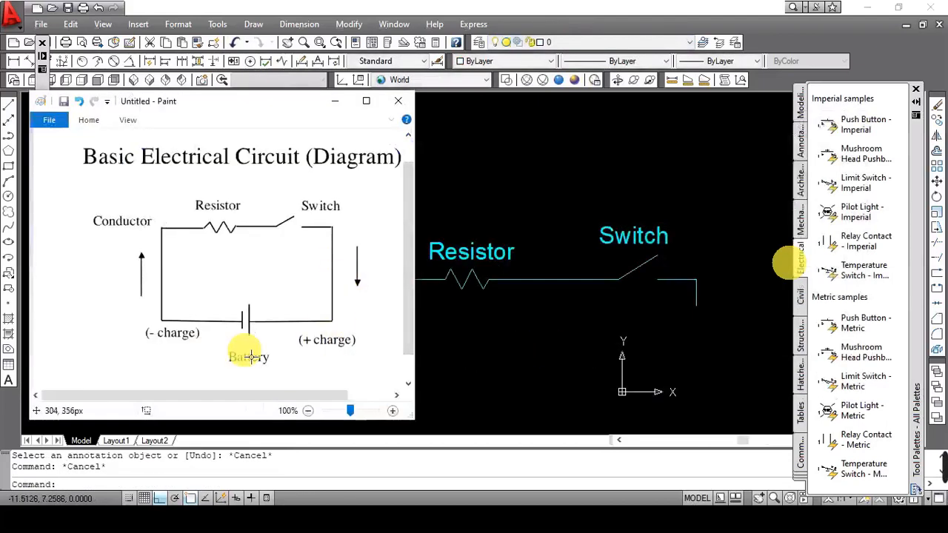
key(alt+Tab)
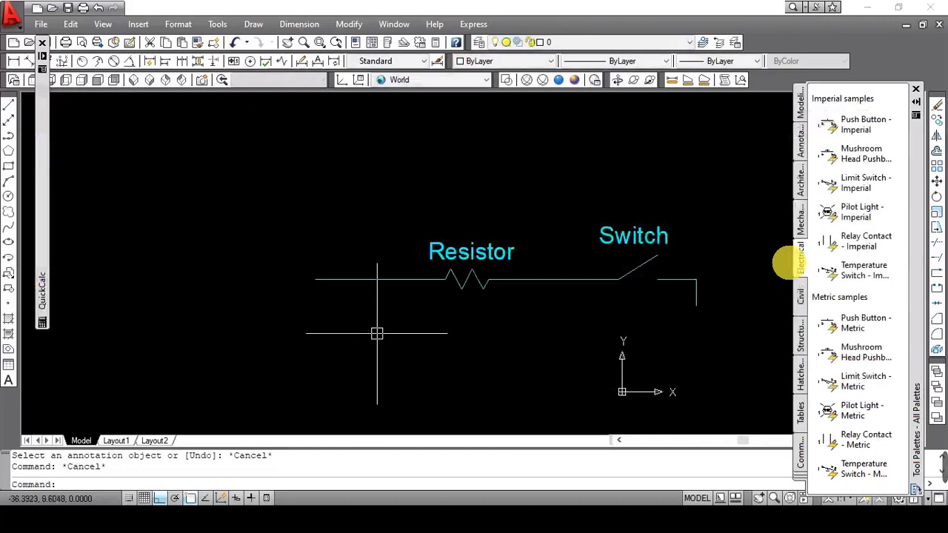
click(305, 43)
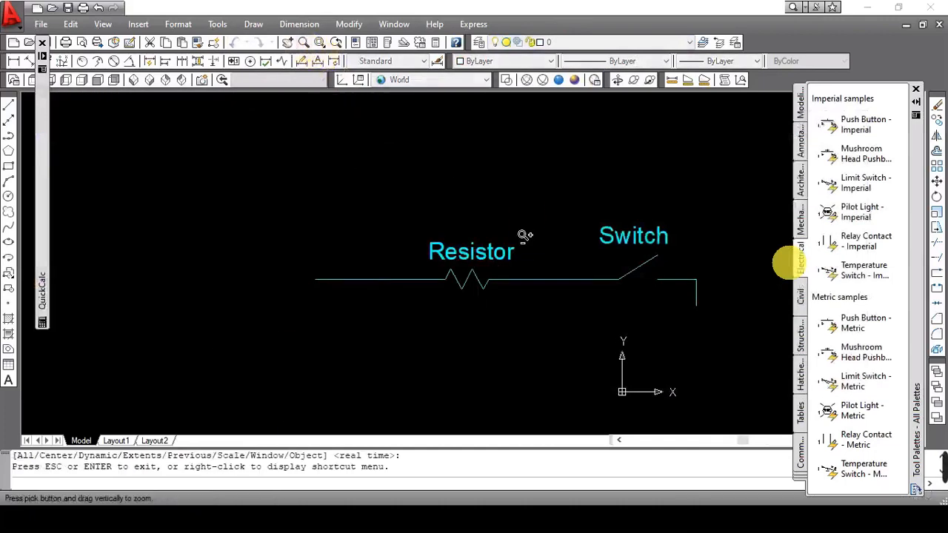
drag(493, 228, 441, 370)
right_click(465, 272)
click(480, 279)
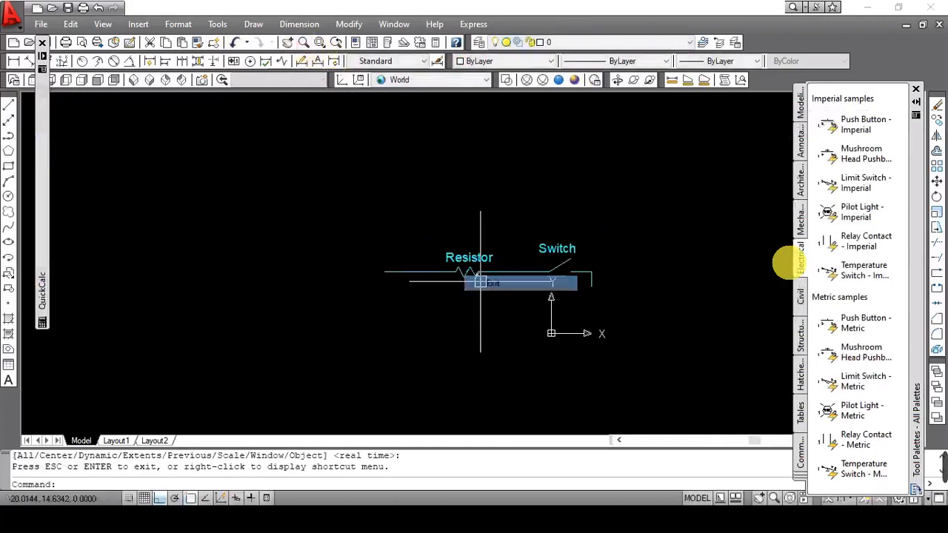
text(di)
key(Return)
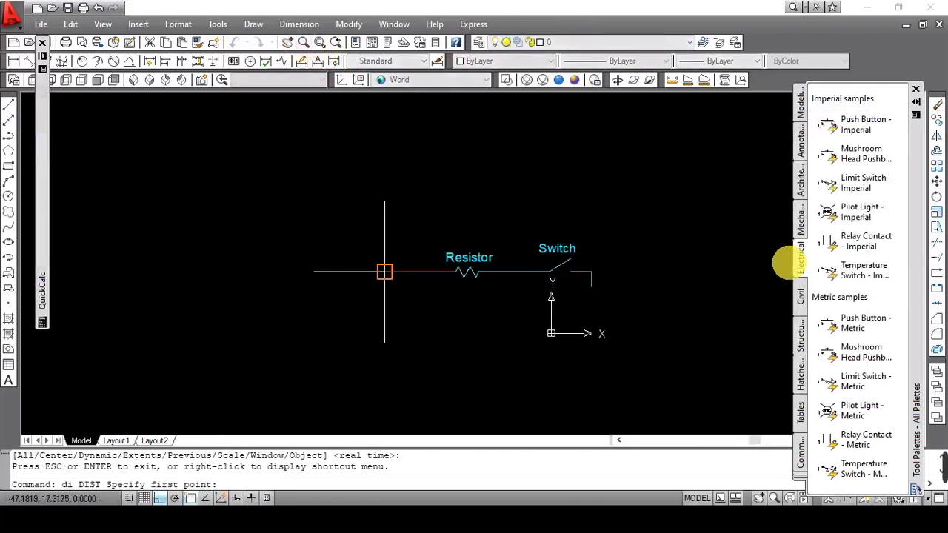
click(385, 271)
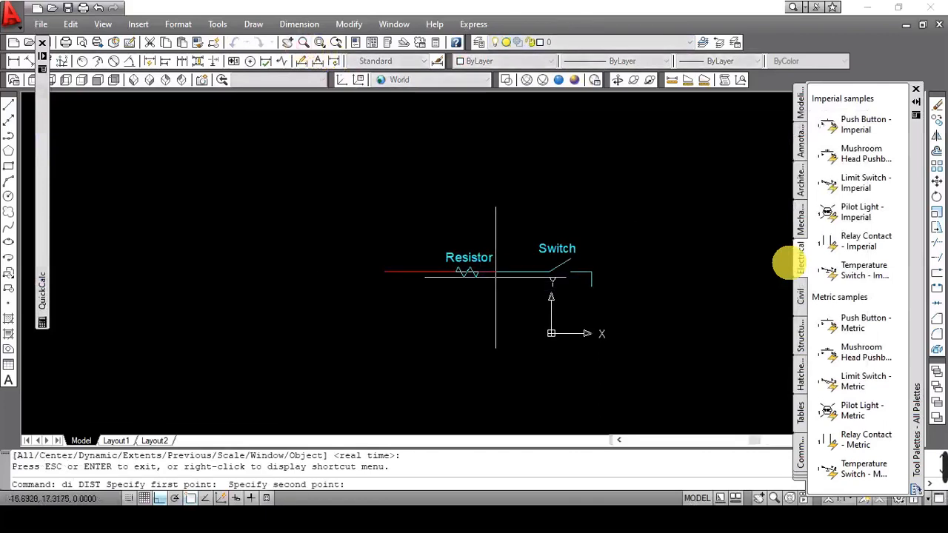
click(591, 271)
key(alt+Tab)
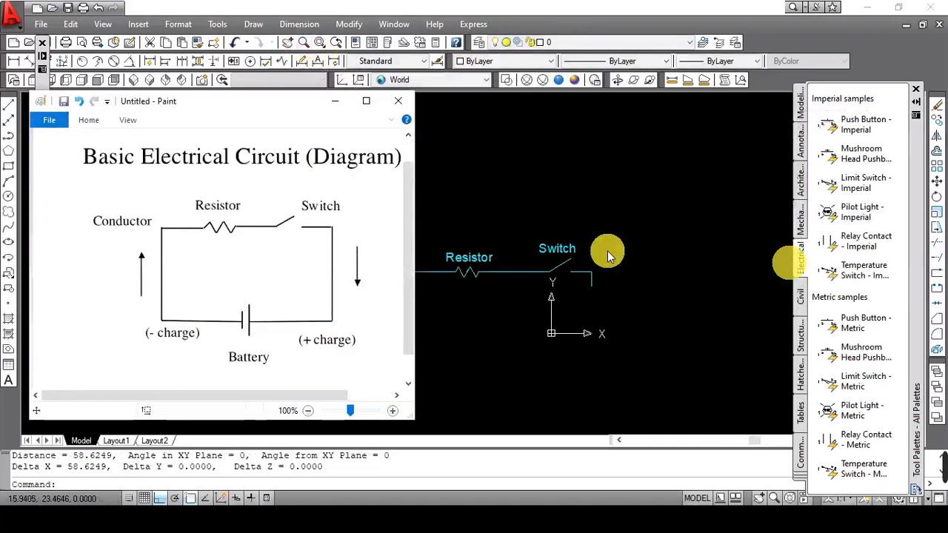
key(alt+Tab)
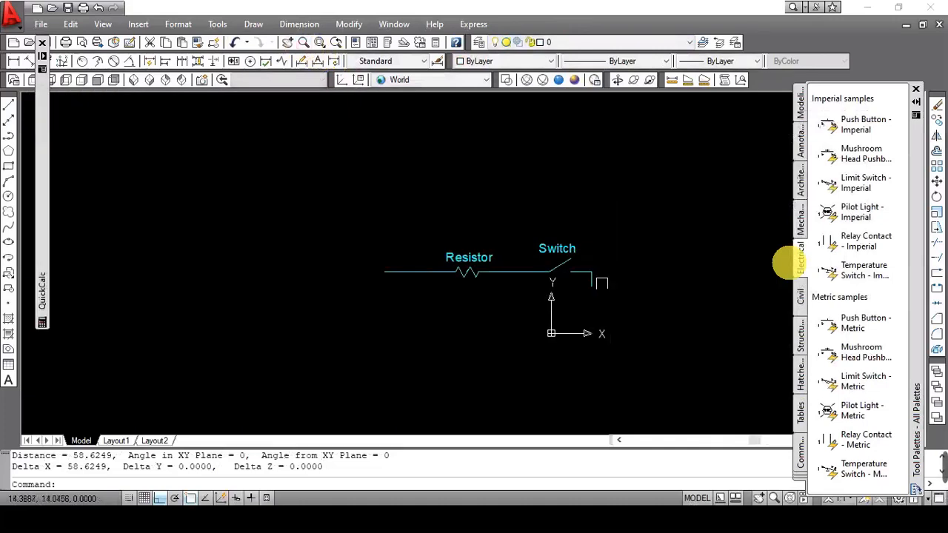
Erase the short vertical line at the right end of the top wire.
click(591, 287)
text(e)
key(Return)
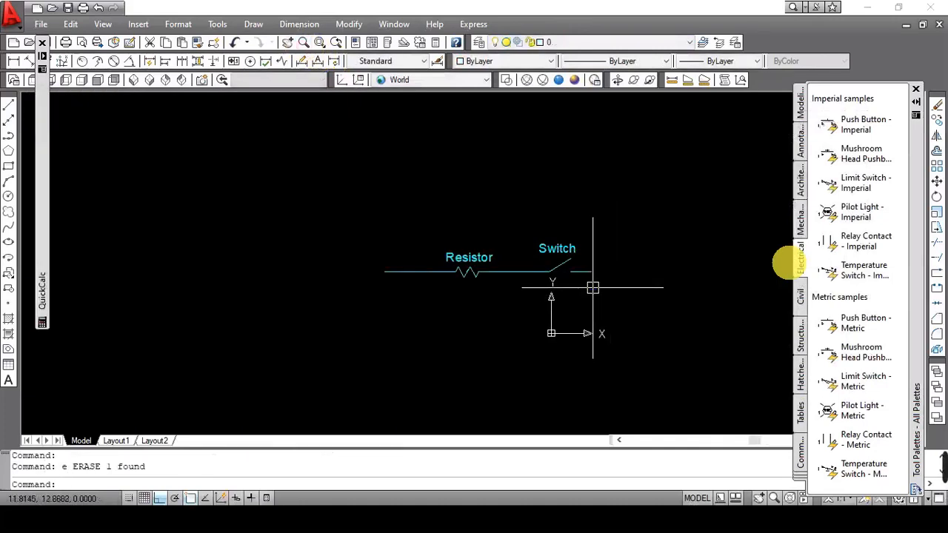
Draw a 40-unit line down from the top wire's right end, continuing horizontally left beyond the circuit's left end.
text(l)
key(Return)
click(593, 273)
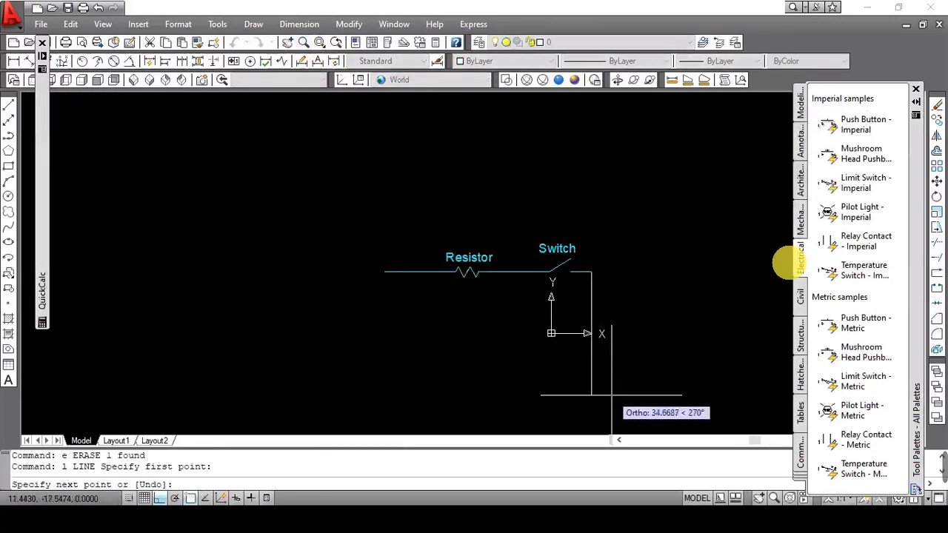
text(40)
key(Return)
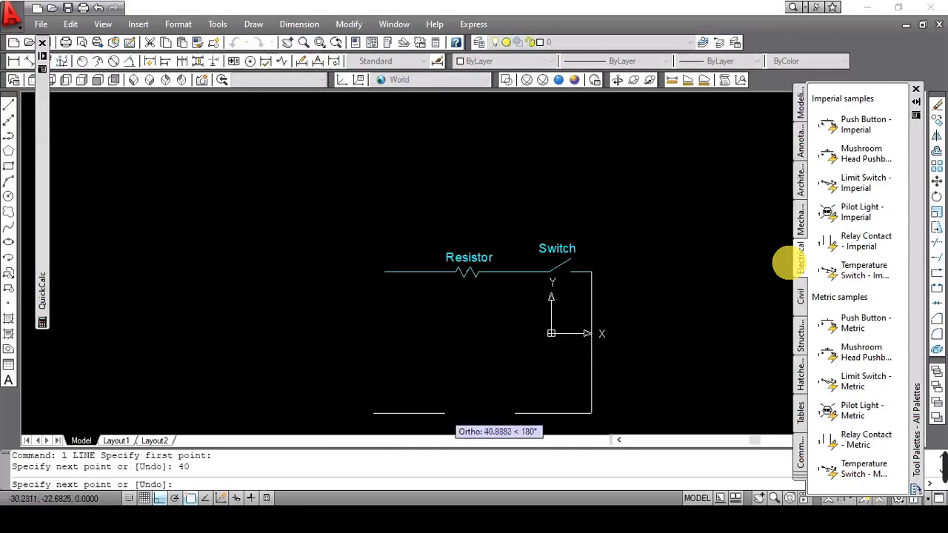
click(318, 411)
key(Return)
Draw a vertical line from the top wire's left end down to the bottom wire.
key(Return)
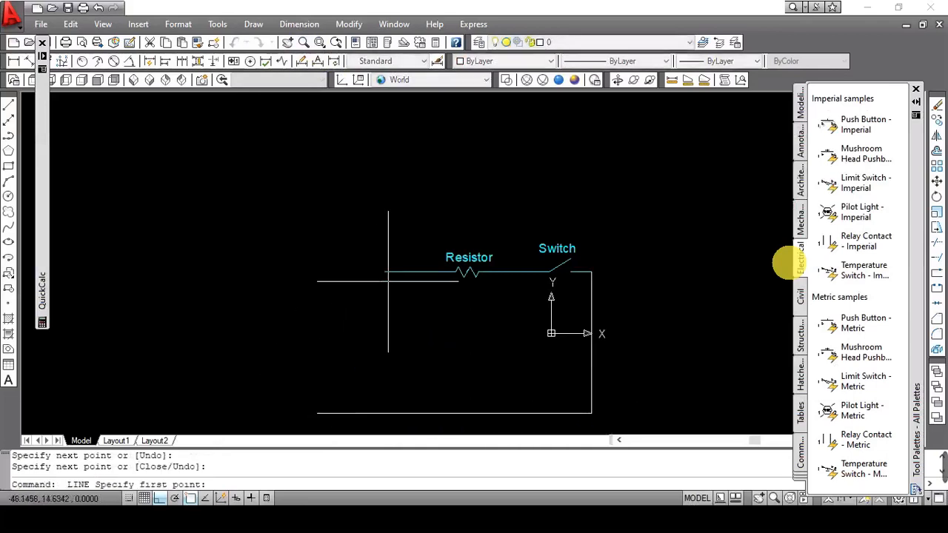
click(384, 272)
click(383, 416)
key(Return)
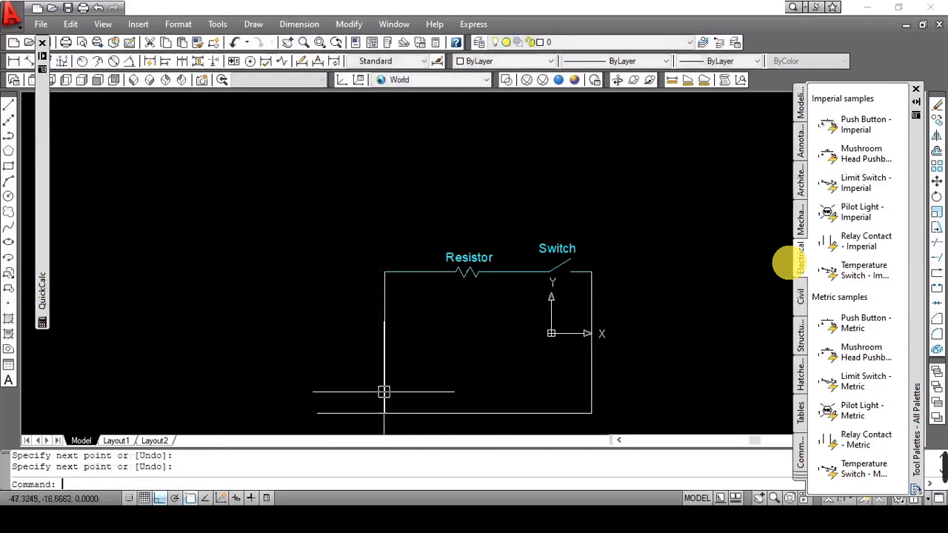
Trim the bottom wire's overhang beyond the left side and erase the leftover piece.
text(tr)
key(Return)
key(Return)
click(369, 411)
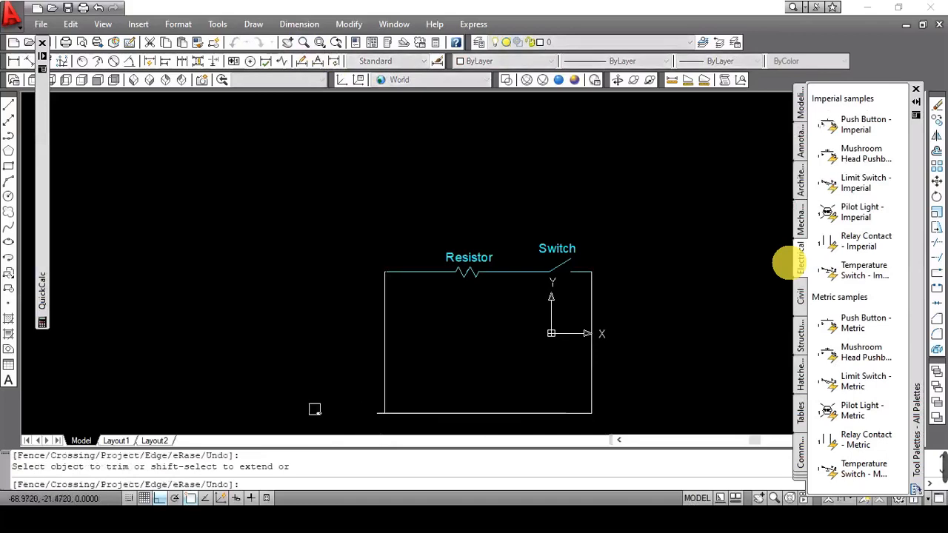
key(Return)
key(Return)
key(Return)
click(376, 413)
key(Return)
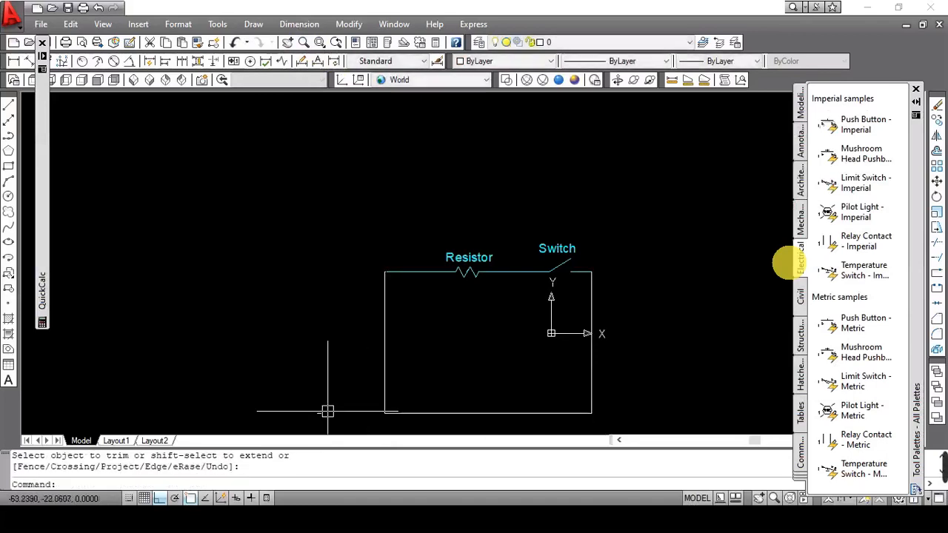
click(320, 412)
text(e)
key(Return)
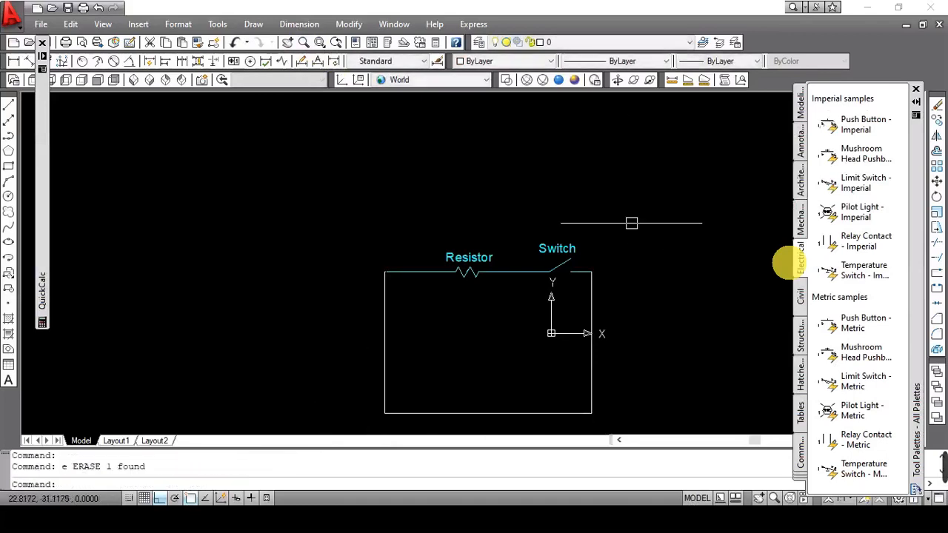
Assign the entire circuit, including its new wires, to the existing symbols' cyan layer.
click(631, 222)
click(341, 414)
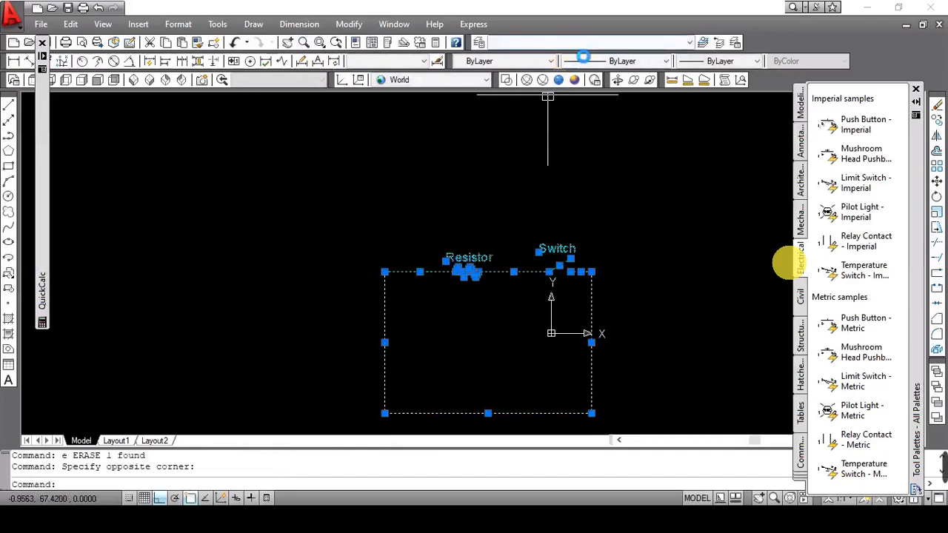
click(581, 44)
click(576, 77)
key(Escape)
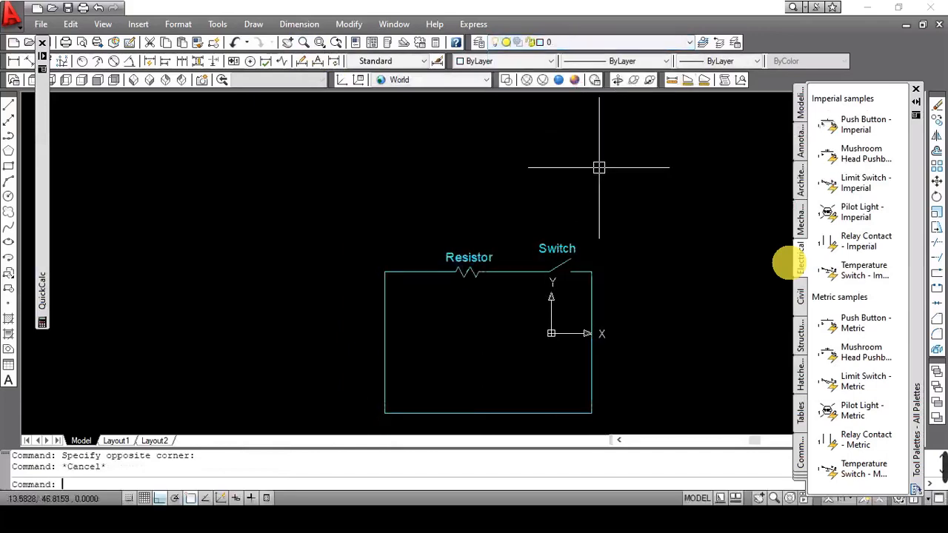
Frame the circuit with free space beneath its bottom wire and examine the battery symbol in the Paint reference diagram.
text(z)
key(Return)
text(e)
key(Return)
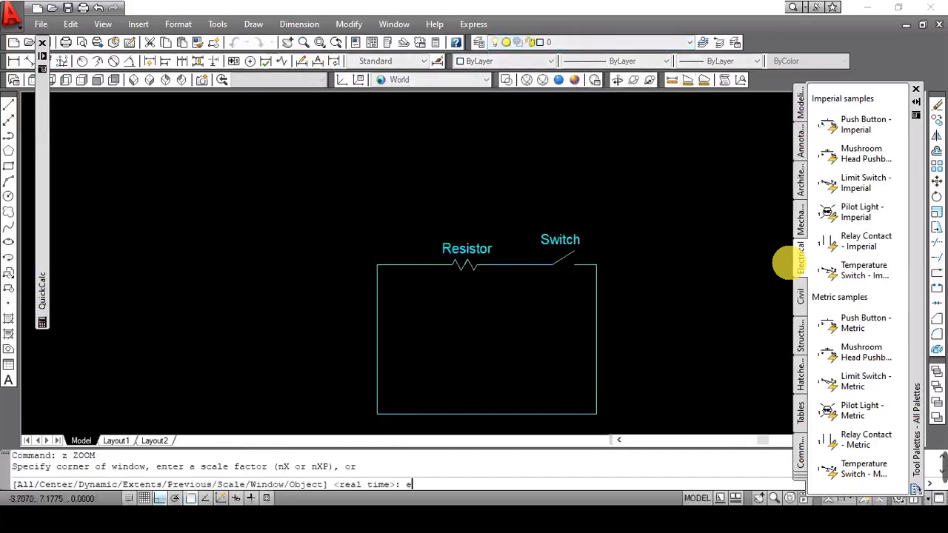
key(Return)
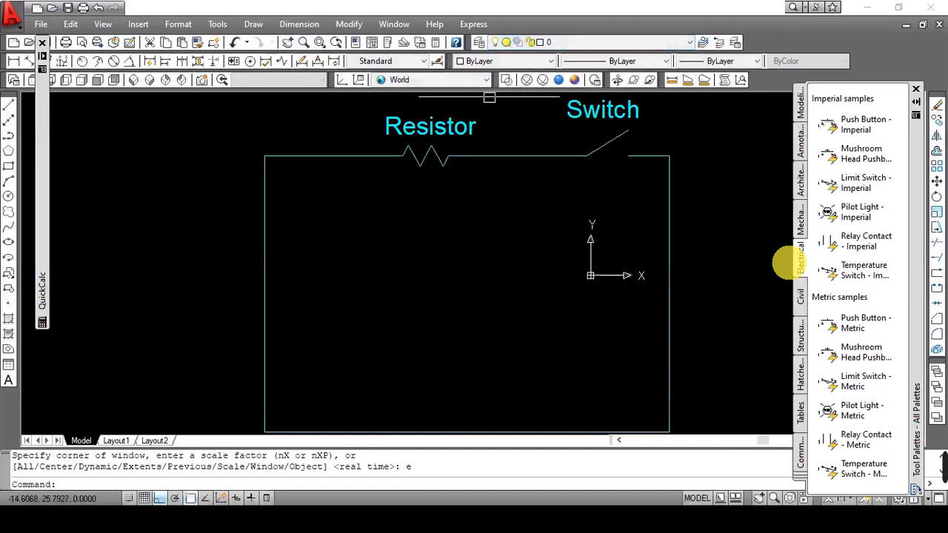
click(288, 43)
drag(441, 269, 417, 195)
right_click(417, 195)
click(431, 201)
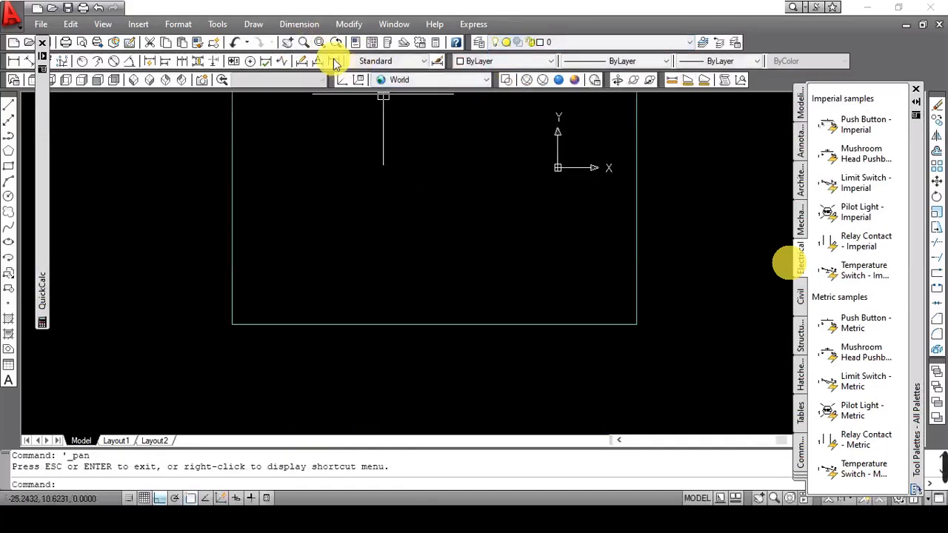
click(311, 44)
drag(328, 116, 350, 268)
right_click(360, 202)
click(378, 210)
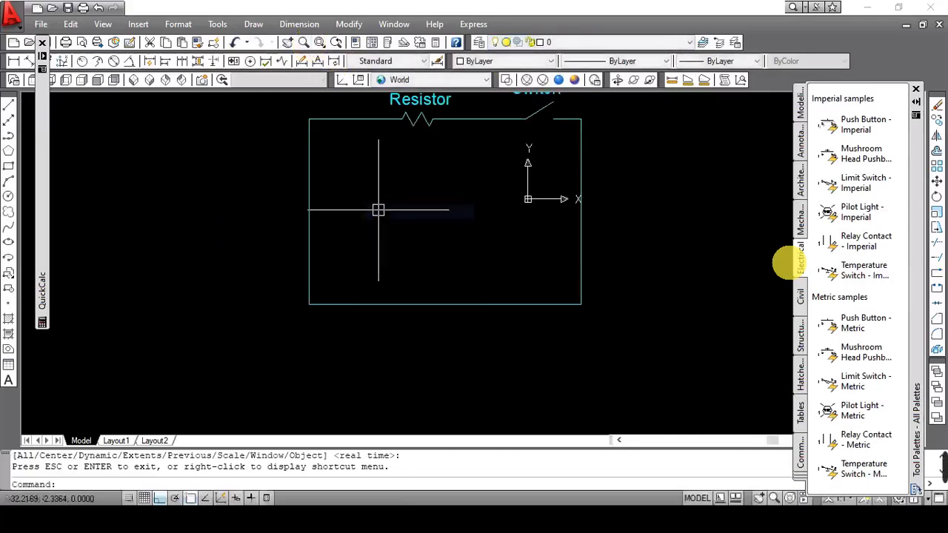
key(alt+Tab)
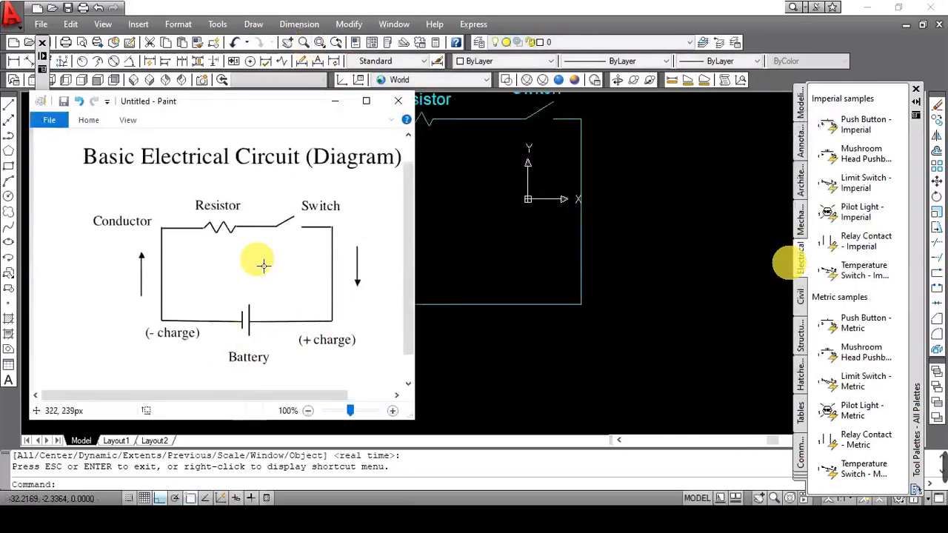
key(alt+Tab)
Draw a vertical battery plate at the bottom wire's midpoint from two lines, 5 units upward and 5 units downward.
text(l)
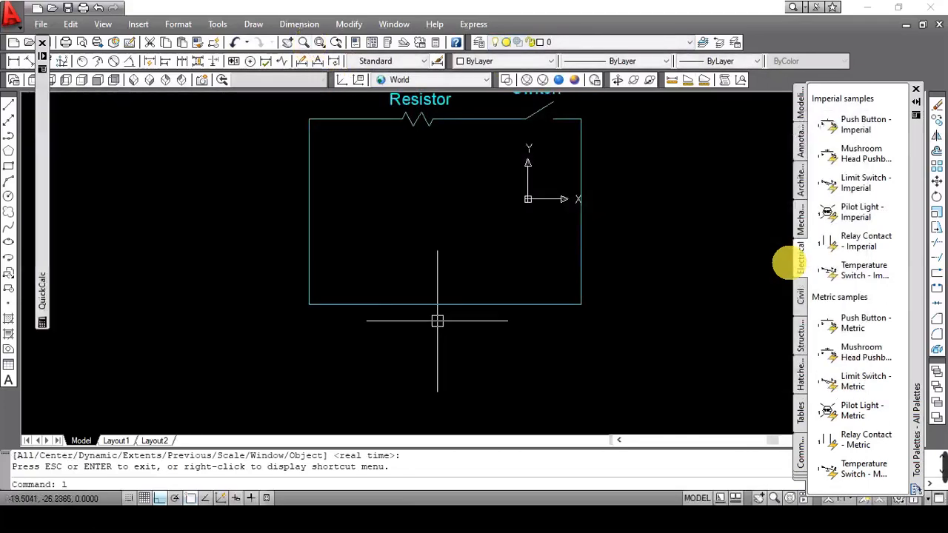
key(Return)
click(445, 304)
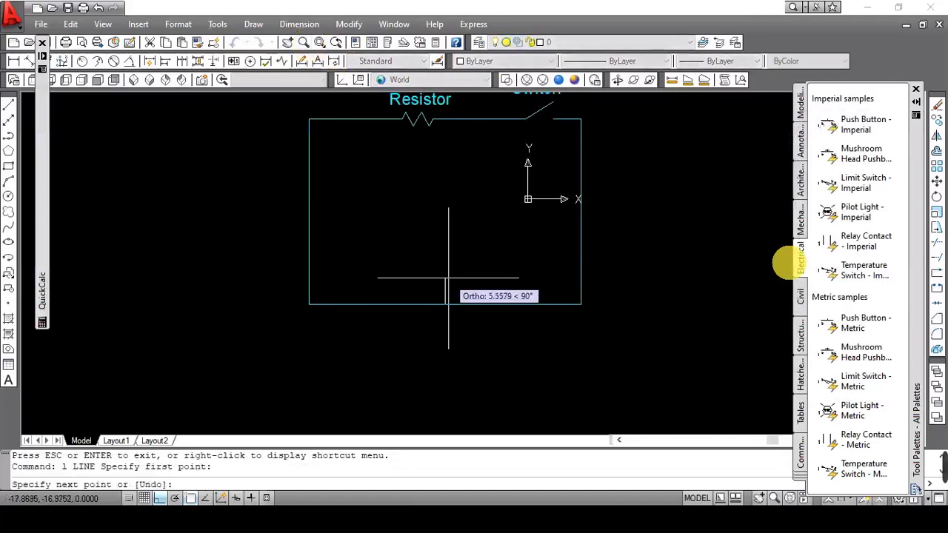
text(5)
key(Return)
key(Return)
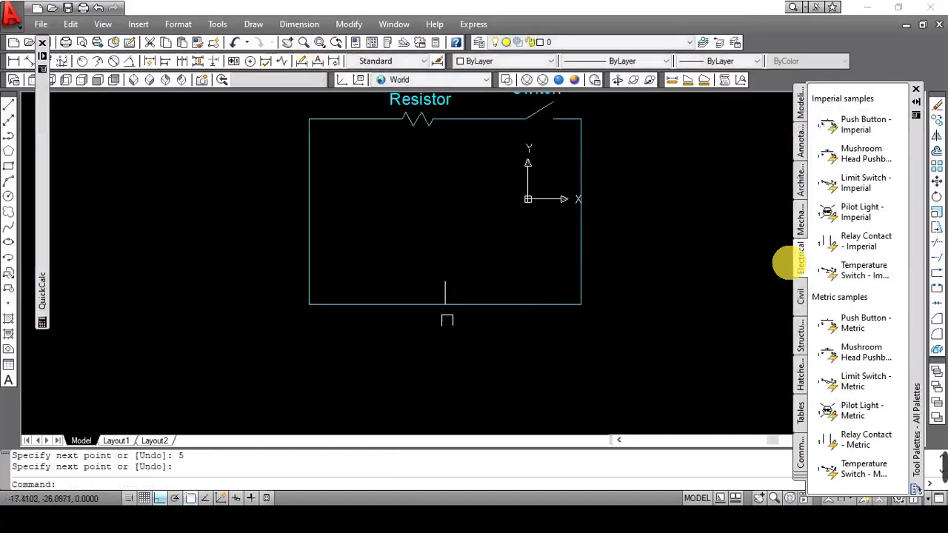
key(Return)
click(445, 304)
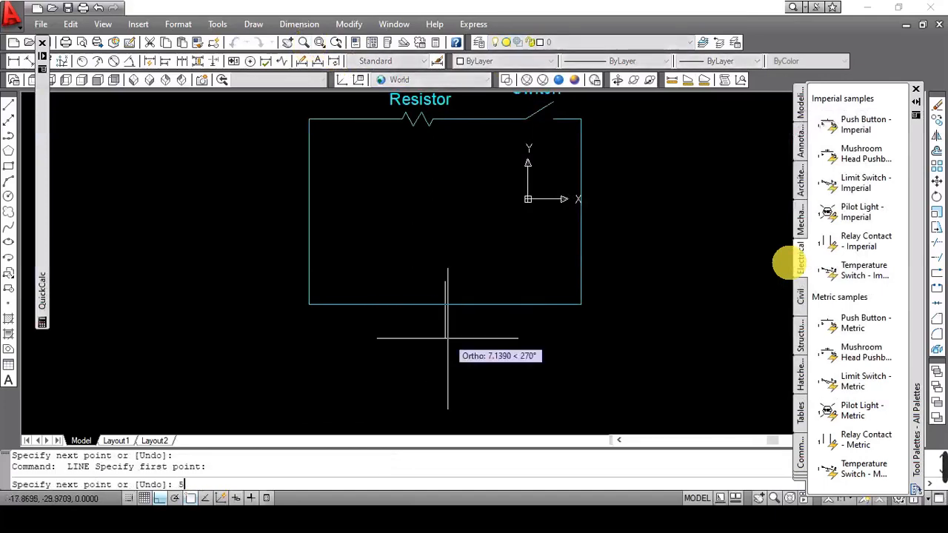
text(5)
key(Return)
key(Return)
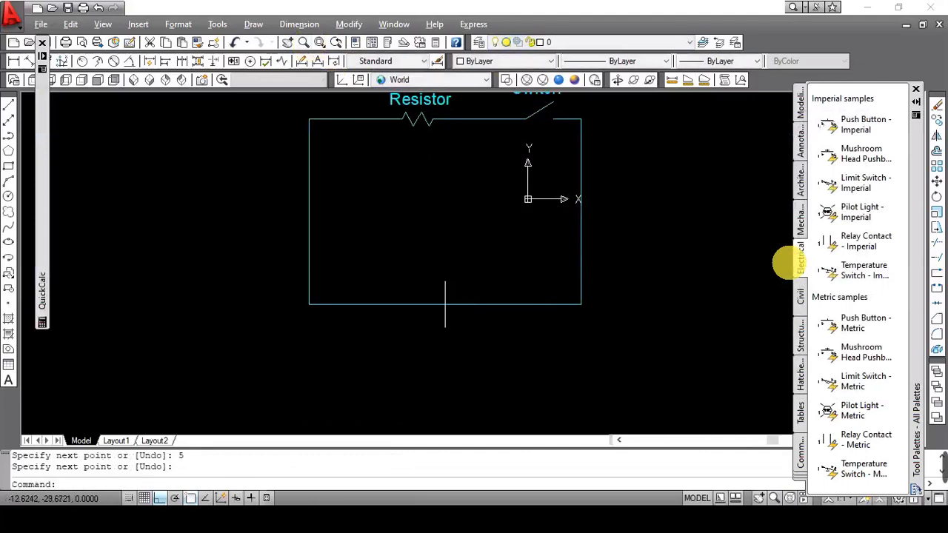
Check the battery plates in the Paint reference diagram and measure the spacing between the resistor zigzag's lower points.
key(alt+Tab)
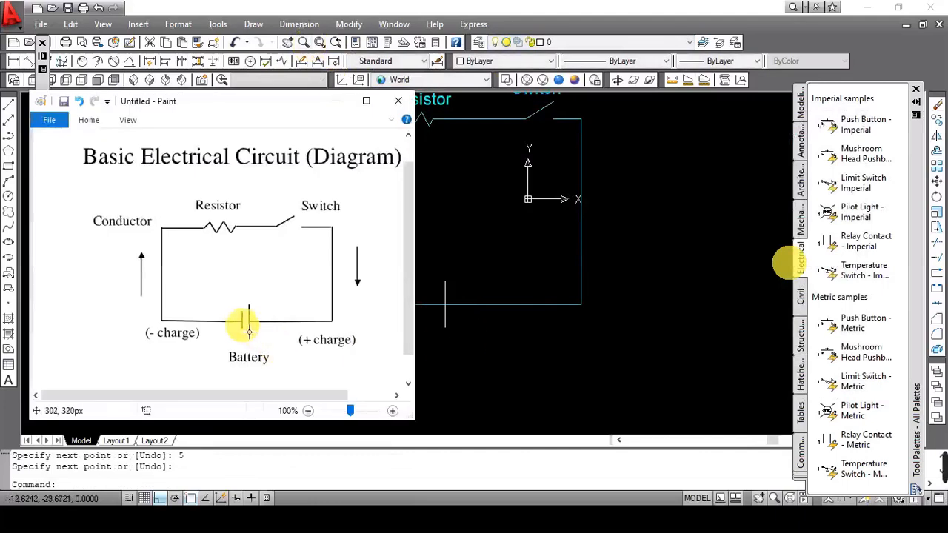
key(alt+Tab)
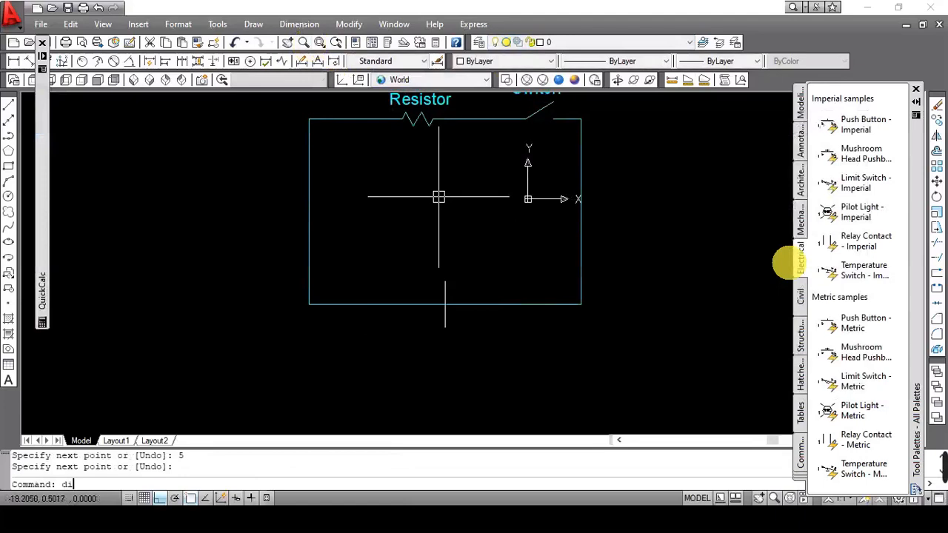
text(di)
key(Return)
click(411, 127)
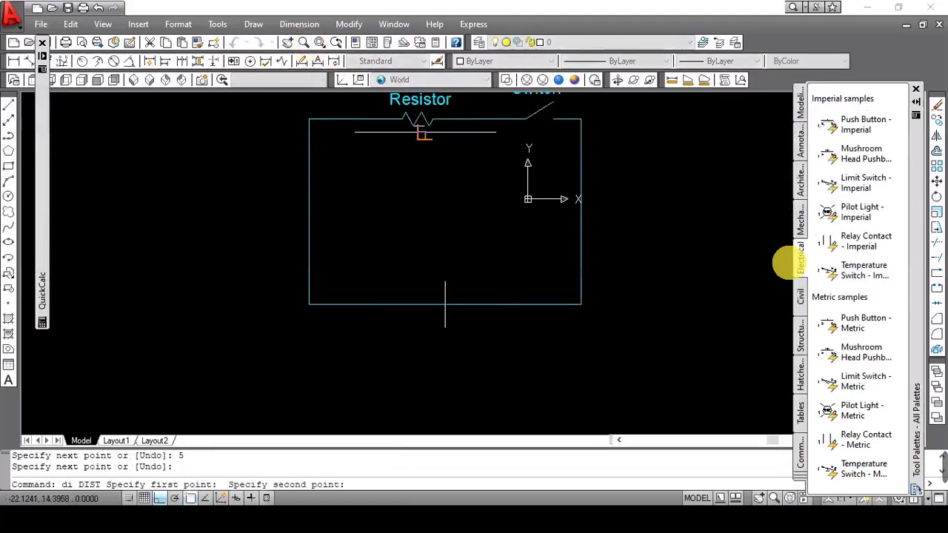
click(423, 133)
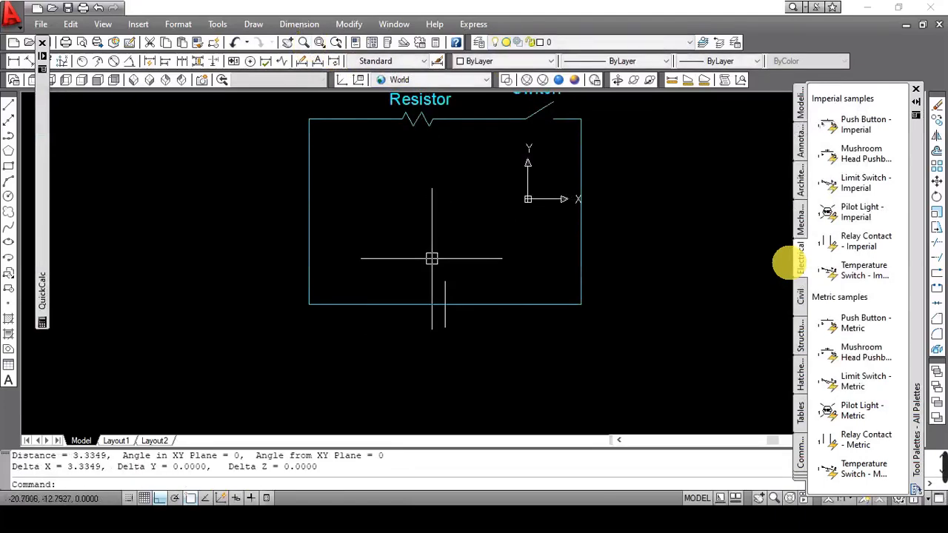
Offset both halves of the battery plate to the left by the spacing picked between the resistor zigzag's lower points.
text(o)
key(Return)
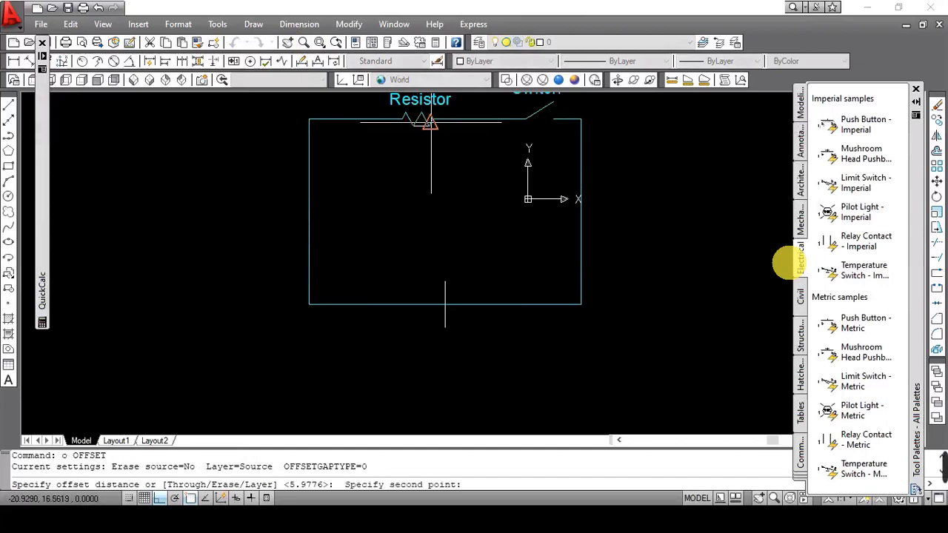
click(428, 126)
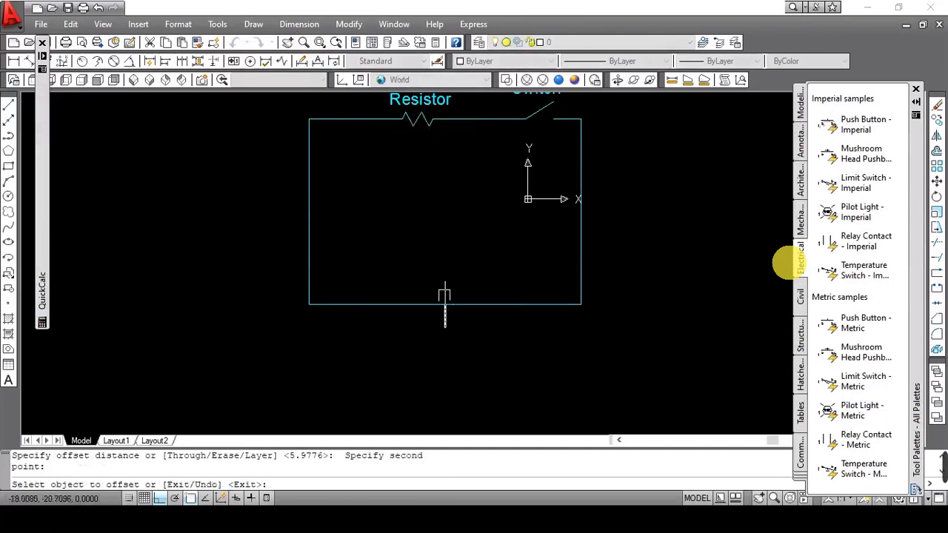
click(444, 290)
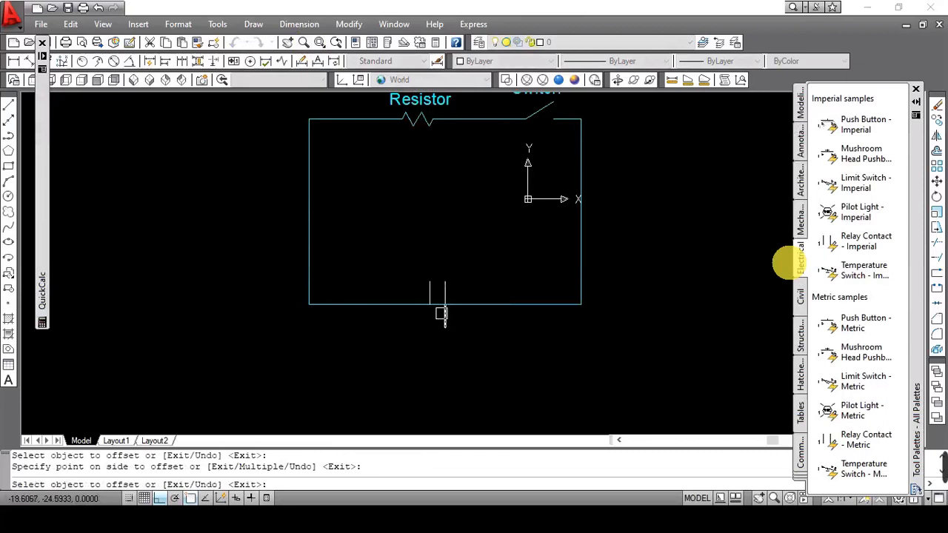
click(442, 318)
click(431, 326)
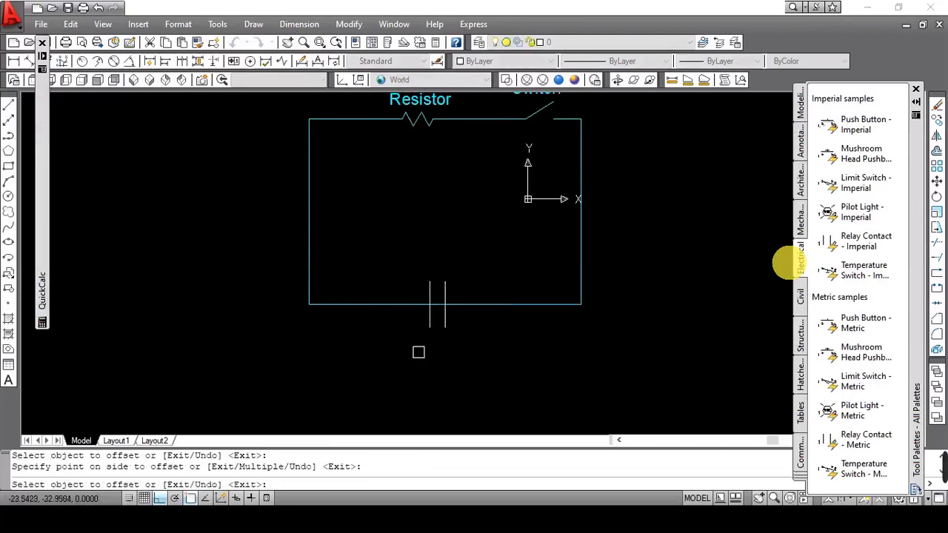
key(Return)
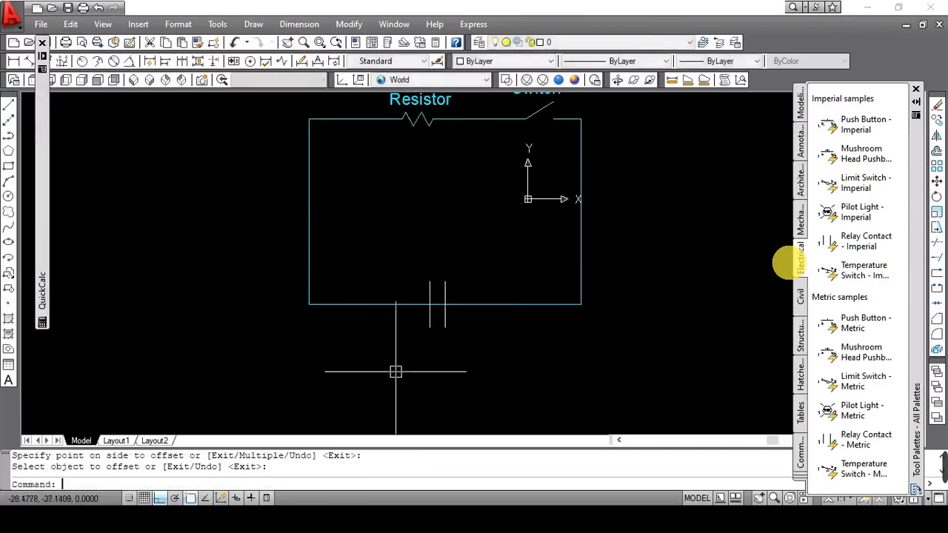
Replace the upper half of the left battery plate with a line 2 units upward from the bottom wire.
click(430, 292)
text(e)
key(Return)
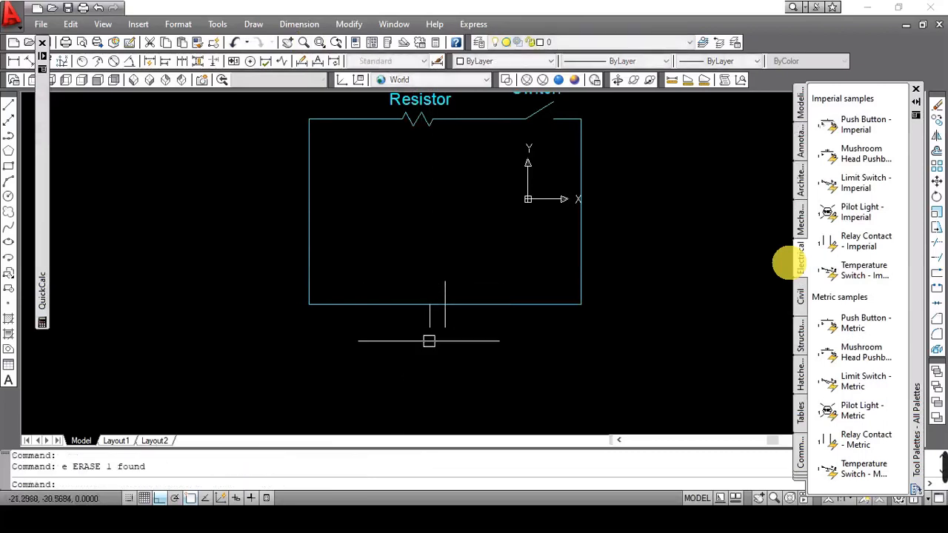
text(l)
key(Return)
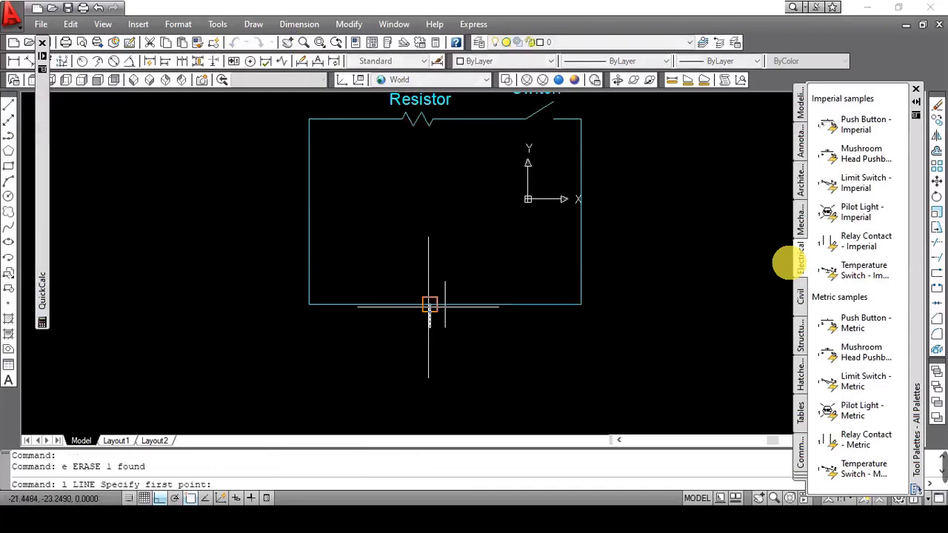
click(429, 304)
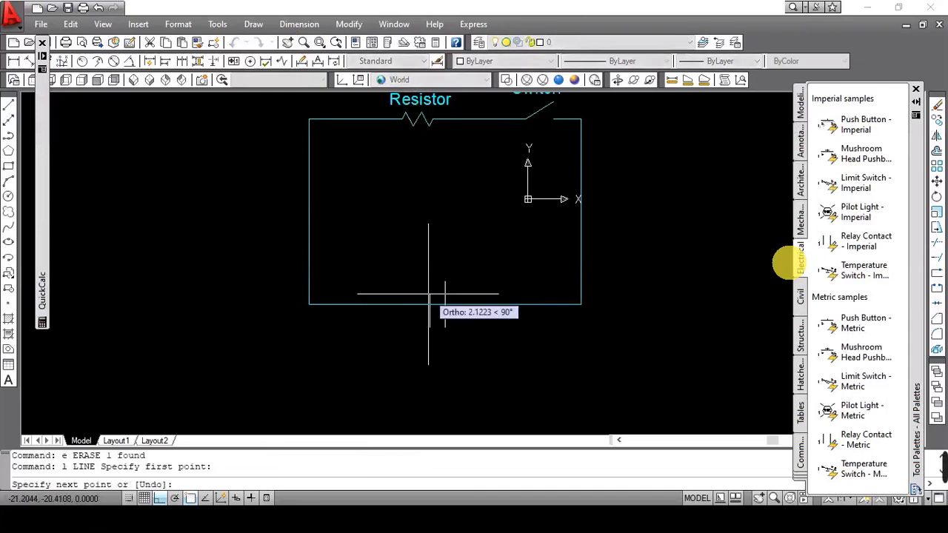
text(2)
key(Return)
key(Return)
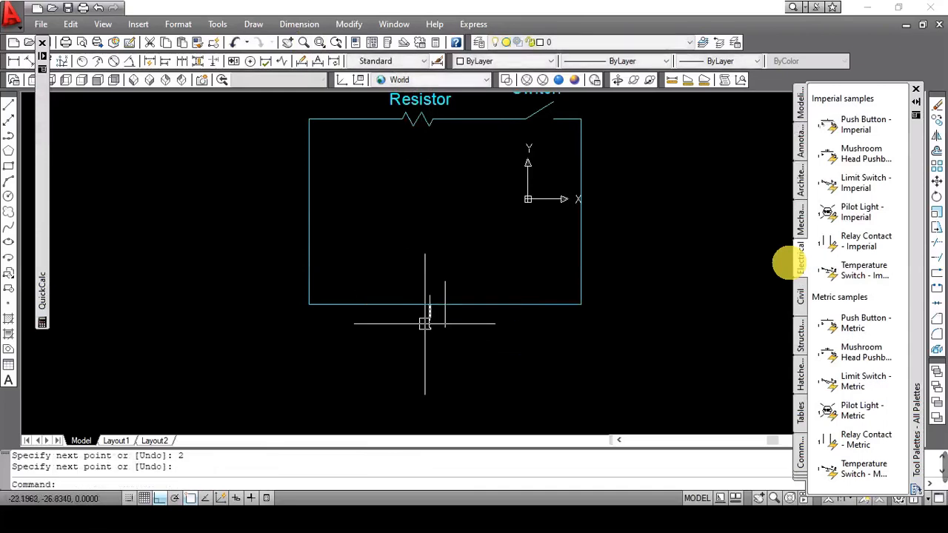
Replace the lower half of the left battery plate with a line 2 units downward from the bottom wire.
click(427, 323)
text(e)
key(Return)
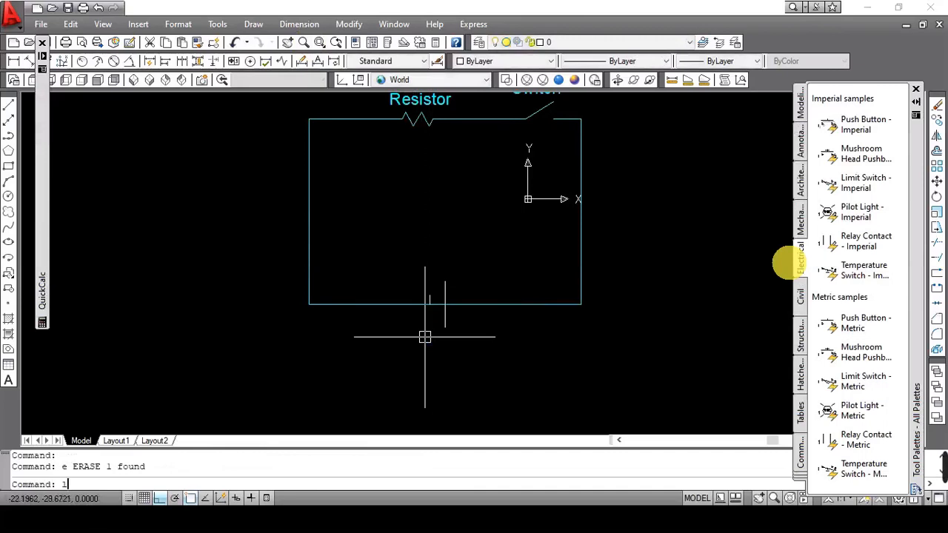
text(l)
key(Return)
click(429, 303)
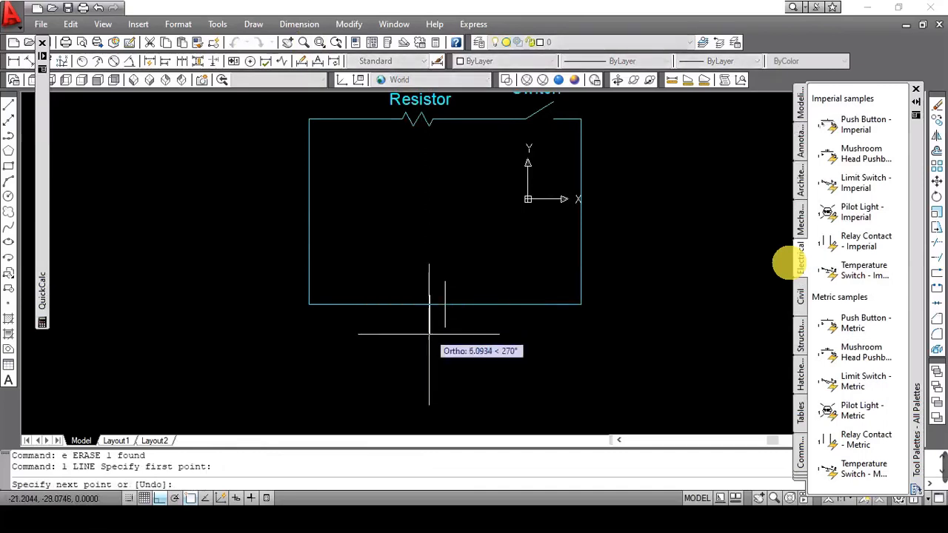
text(2)
key(Return)
key(Return)
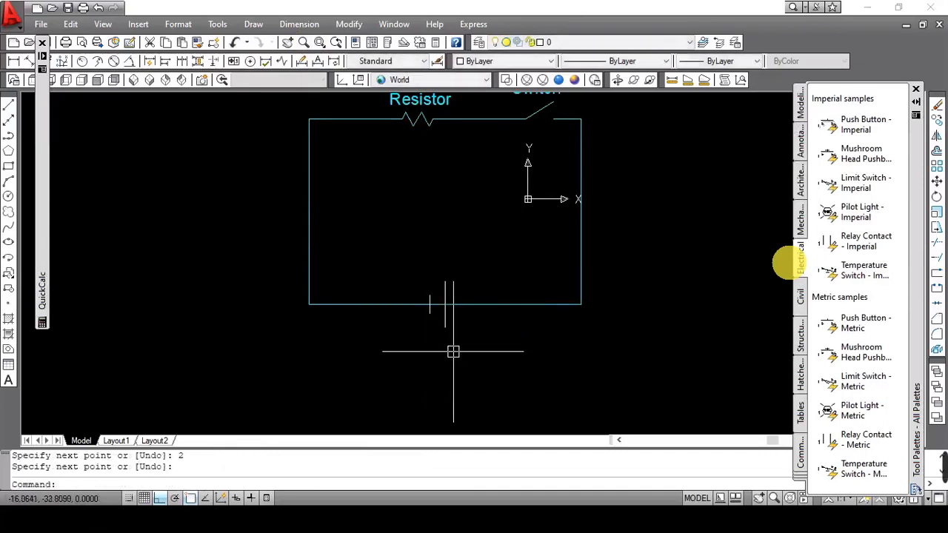
Trim away the bottom wire segment between the two battery plates.
text(tr)
key(Return)
key(Return)
click(436, 303)
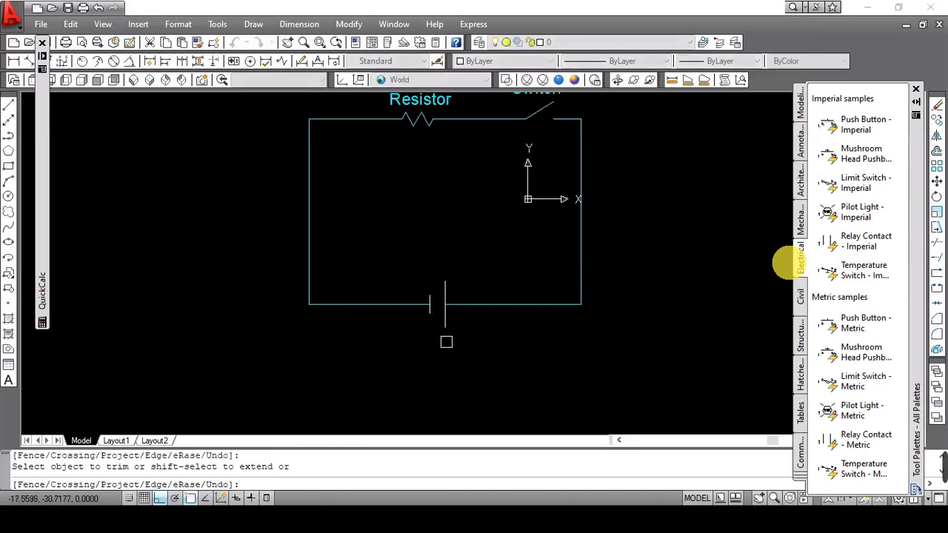
key(Return)
Check the battery label in the Paint reference, then copy the Resistor label below the battery plates and change its text to "Battery".
key(alt+Tab)
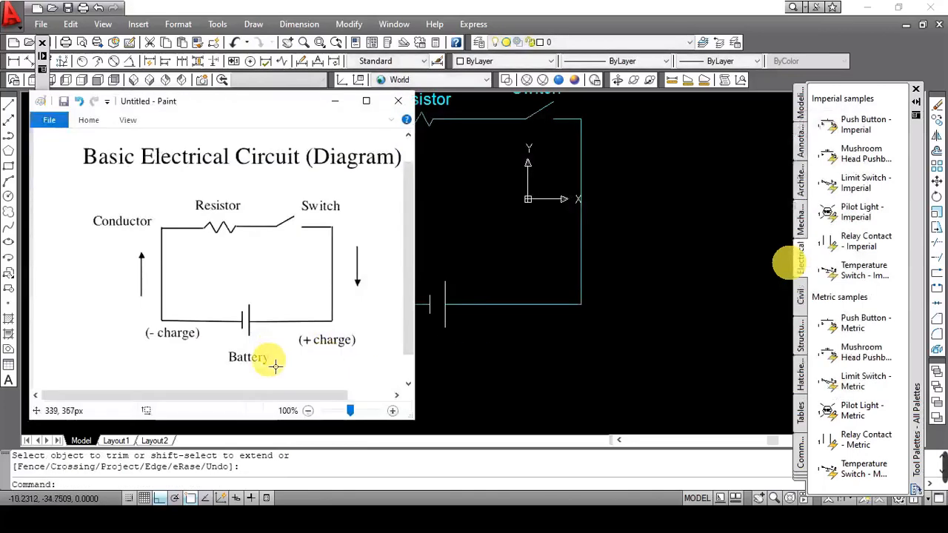
key(alt+Tab)
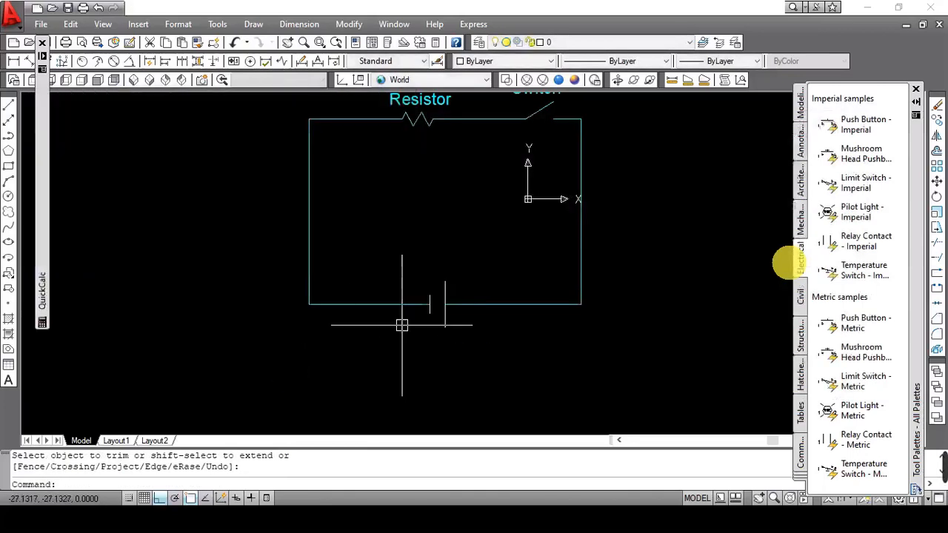
click(420, 99)
key(ctrl+c)
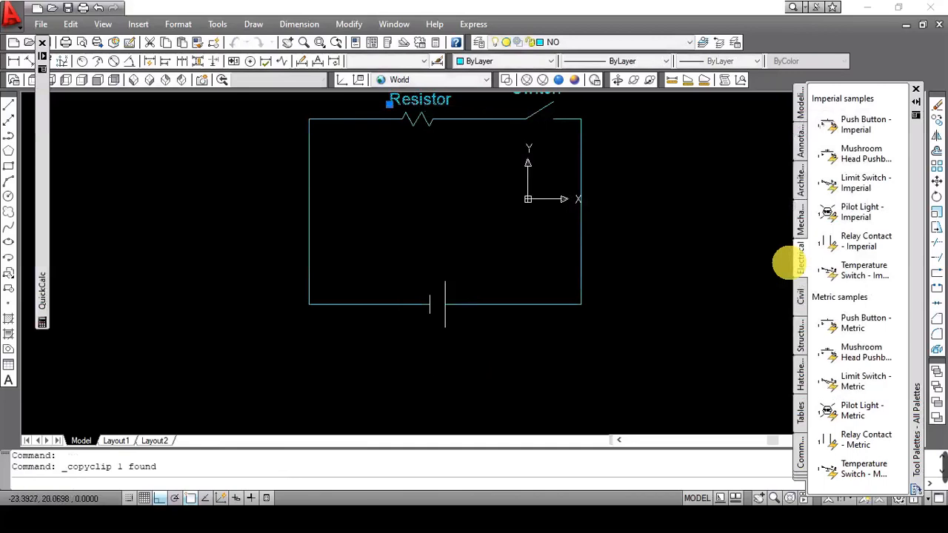
key(ctrl+v)
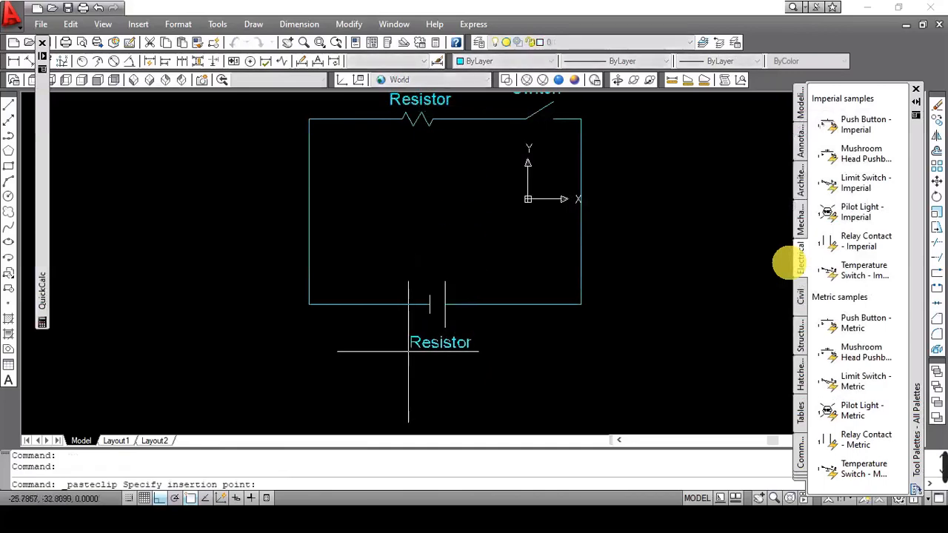
click(408, 352)
double_click(445, 352)
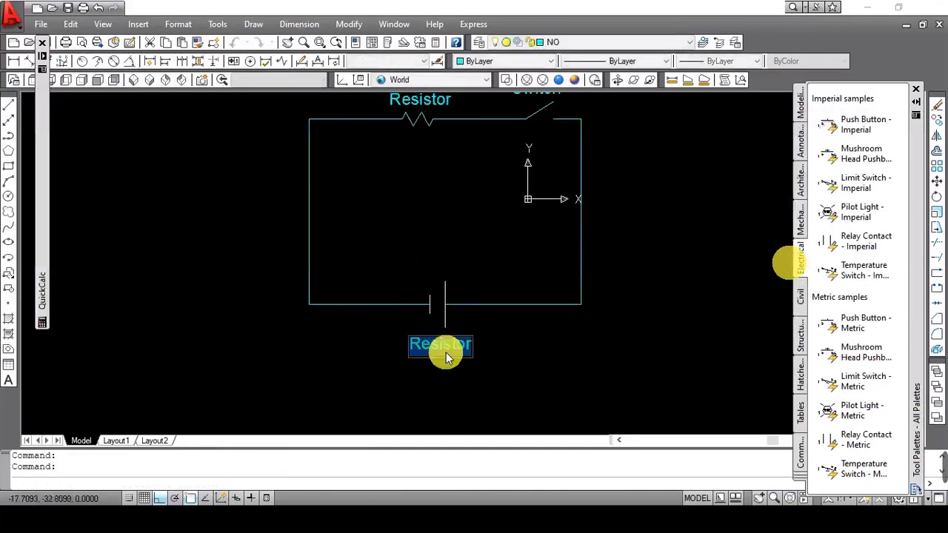
text(Battery)
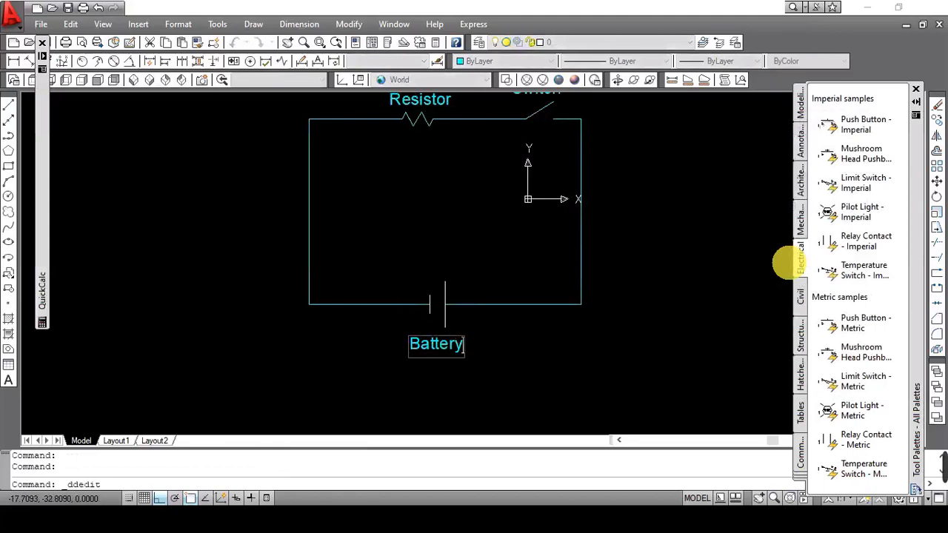
key(Return)
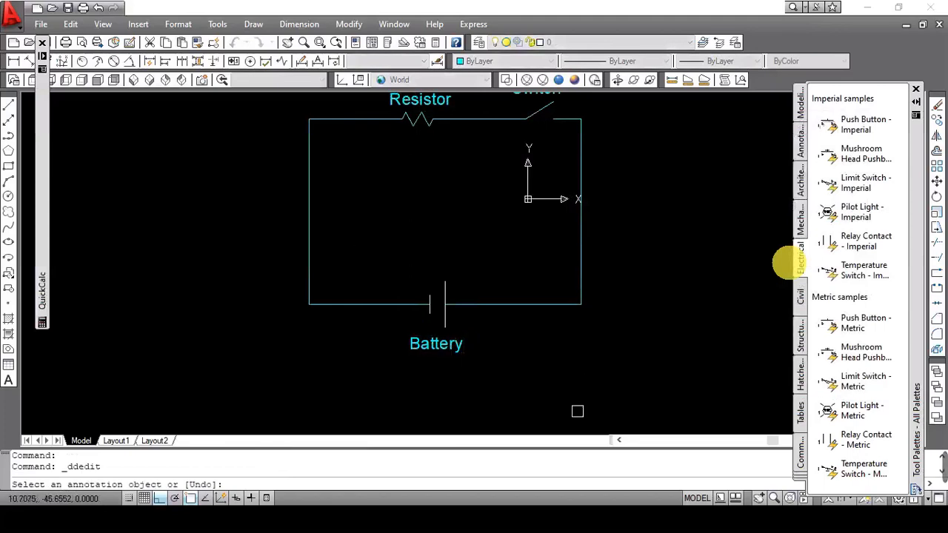
key(Escape)
Check the arrows in the Paint reference, make NC the current layer and draw a vertical line 14 units long left of the circuit.
key(alt+Tab)
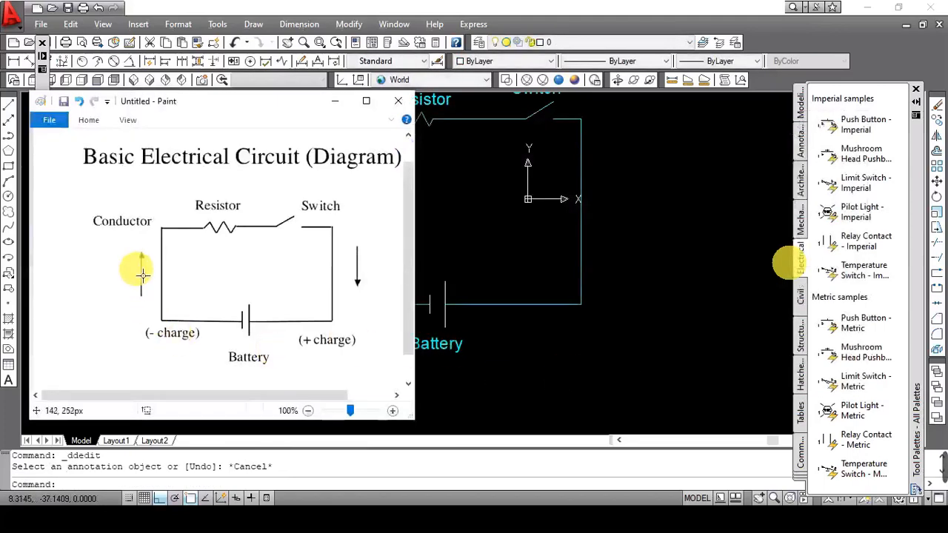
key(alt+Tab)
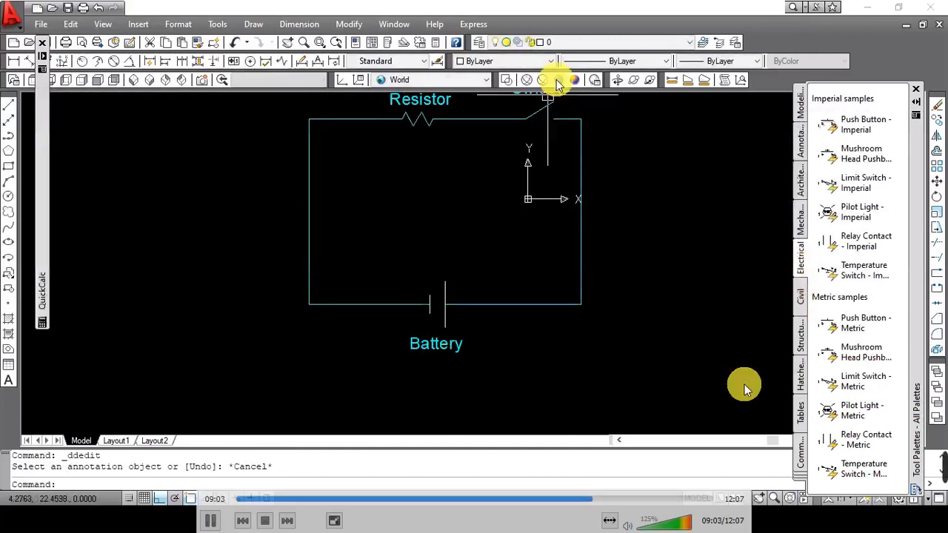
click(571, 43)
click(575, 67)
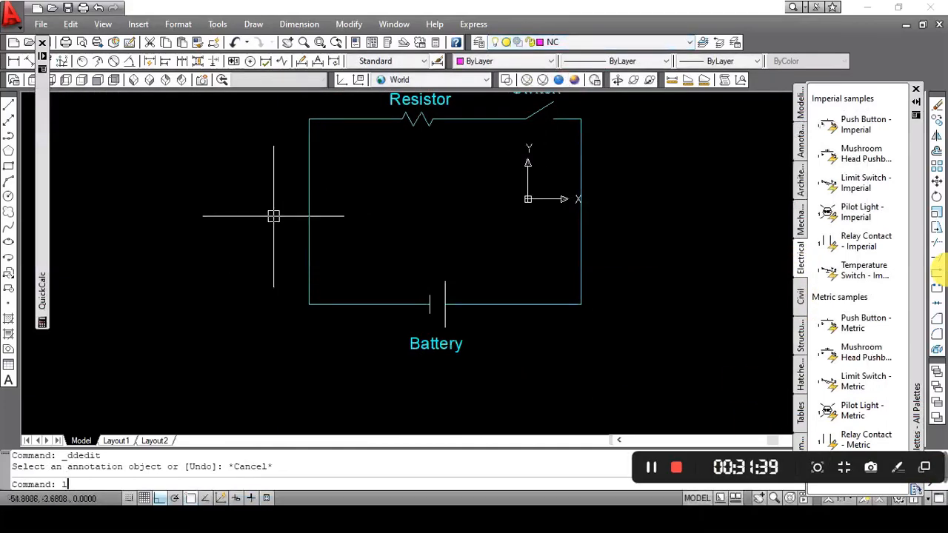
text(l)
key(Return)
click(291, 185)
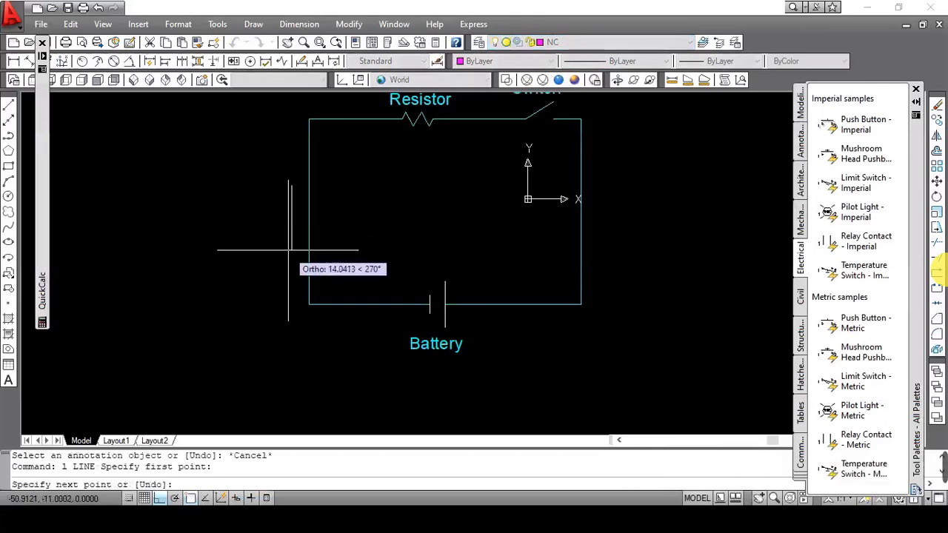
key(Return)
key(Return)
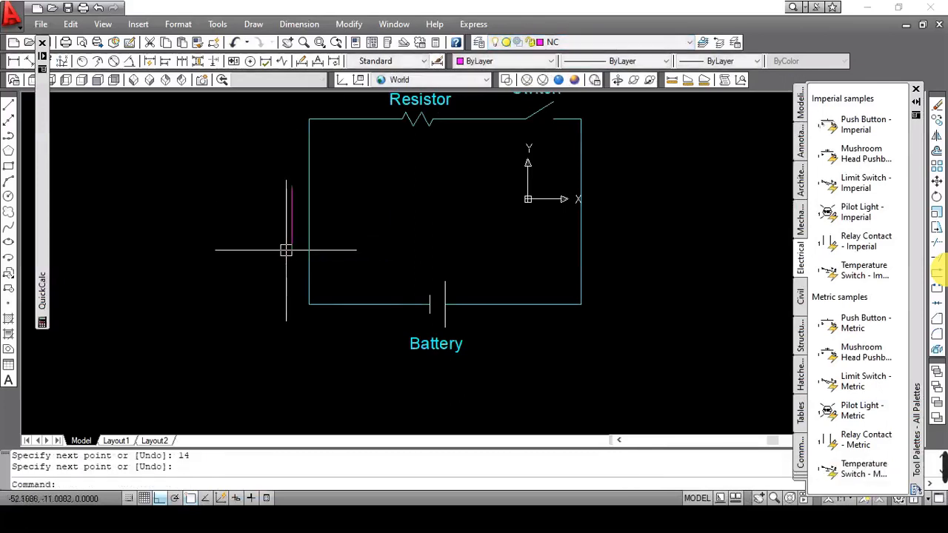
Draw the left half of an arrowhead at the magenta line's upper end, with a slanted edge and a horizontal edge back to the line.
key(Return)
click(291, 185)
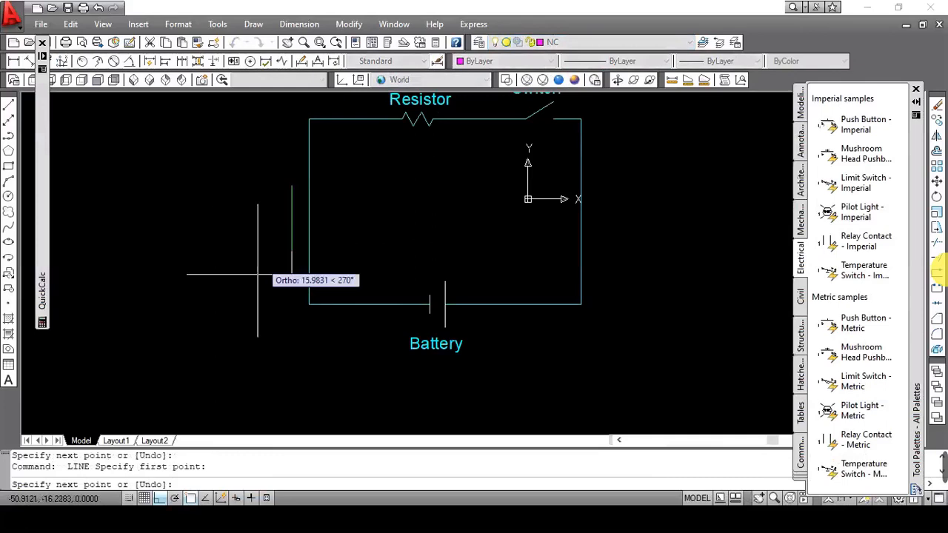
click(161, 498)
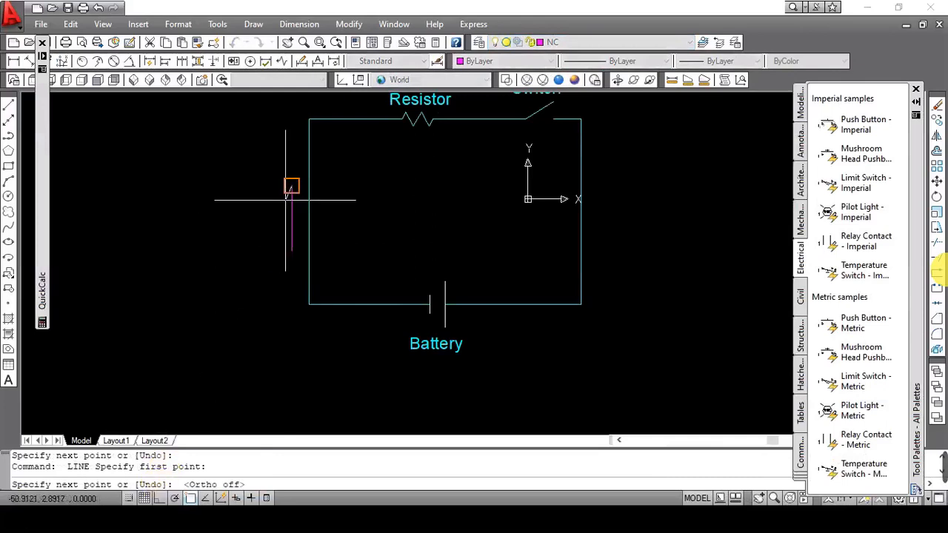
click(189, 498)
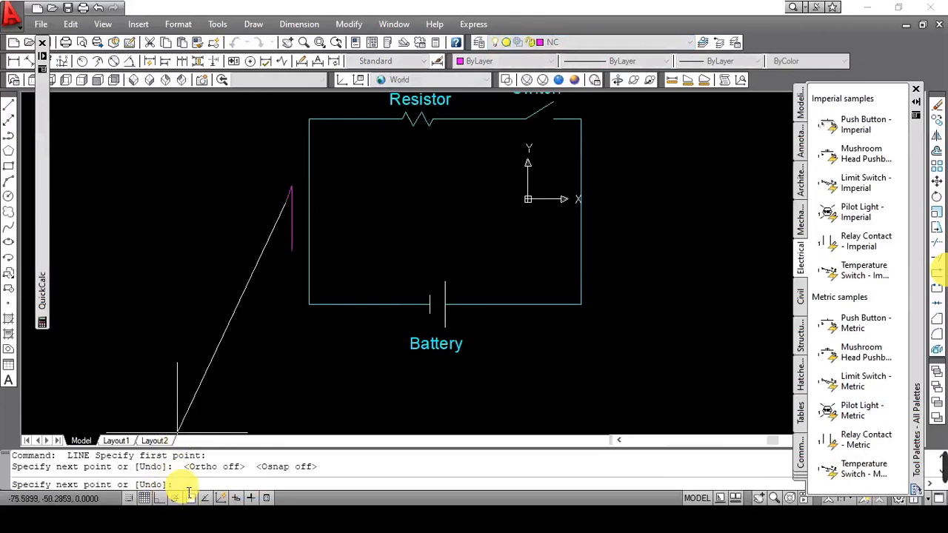
click(158, 497)
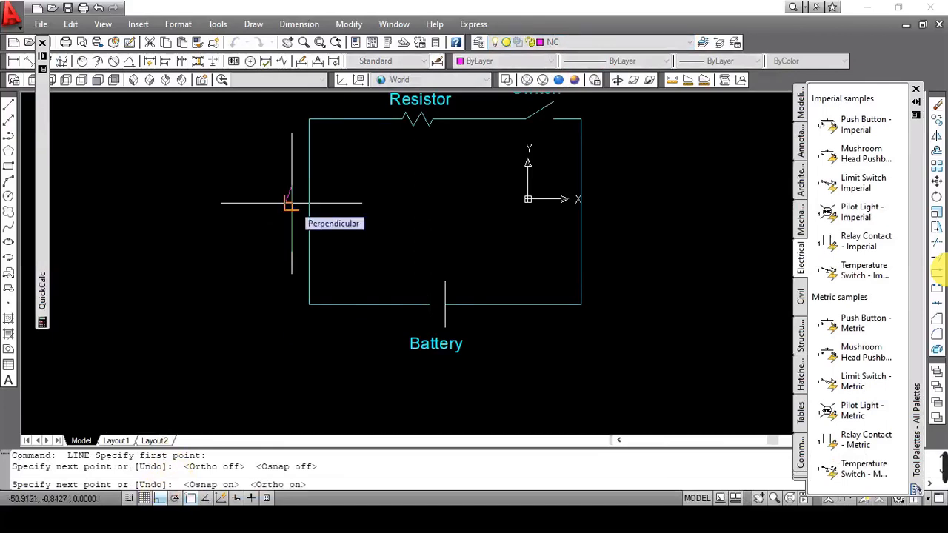
click(291, 252)
key(Return)
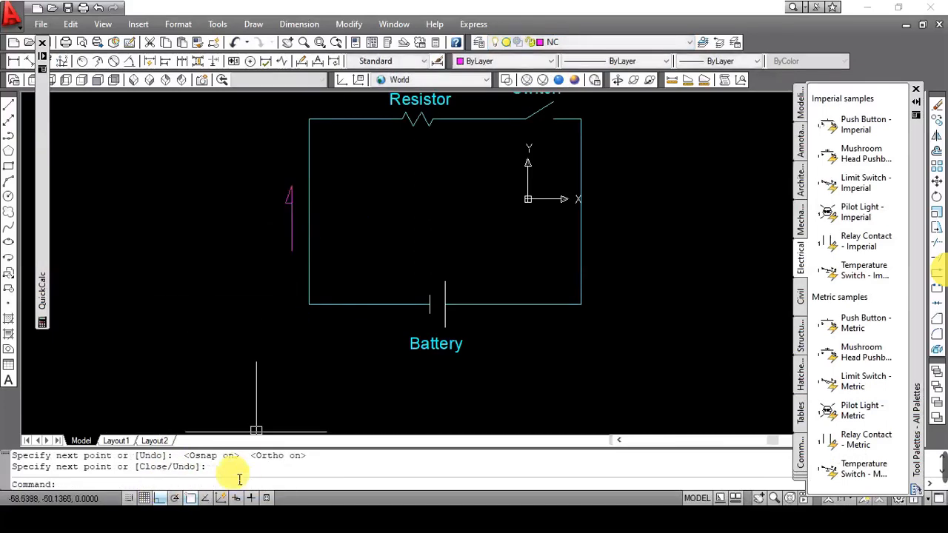
right_click(190, 498)
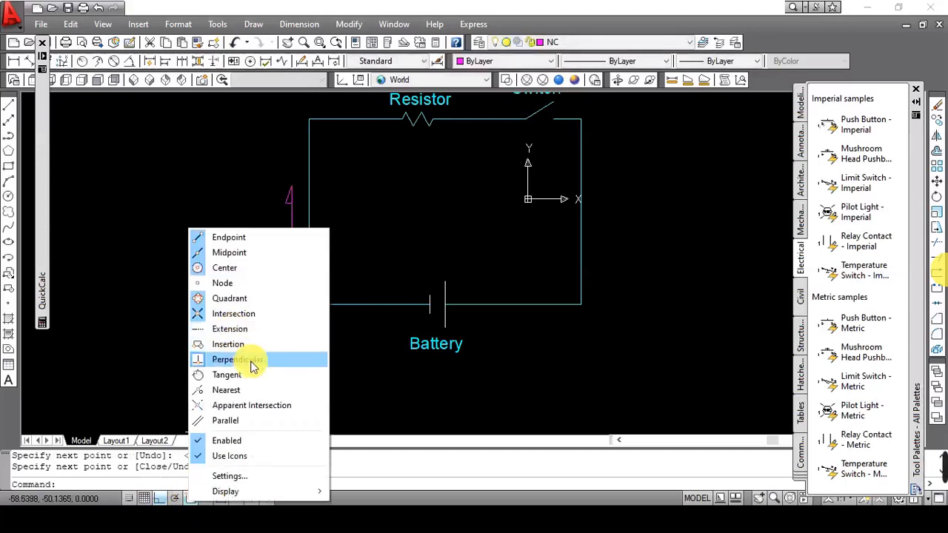
click(423, 202)
click(376, 220)
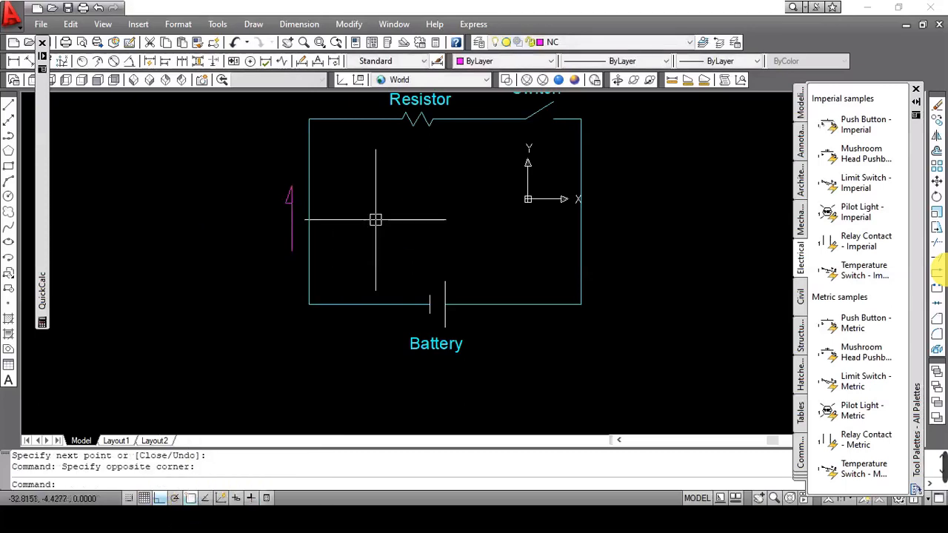
Mirror the slanted and horizontal edges of the half arrowhead about the magenta shaft, keeping the originals, to complete the arrowhead.
click(319, 42)
click(308, 167)
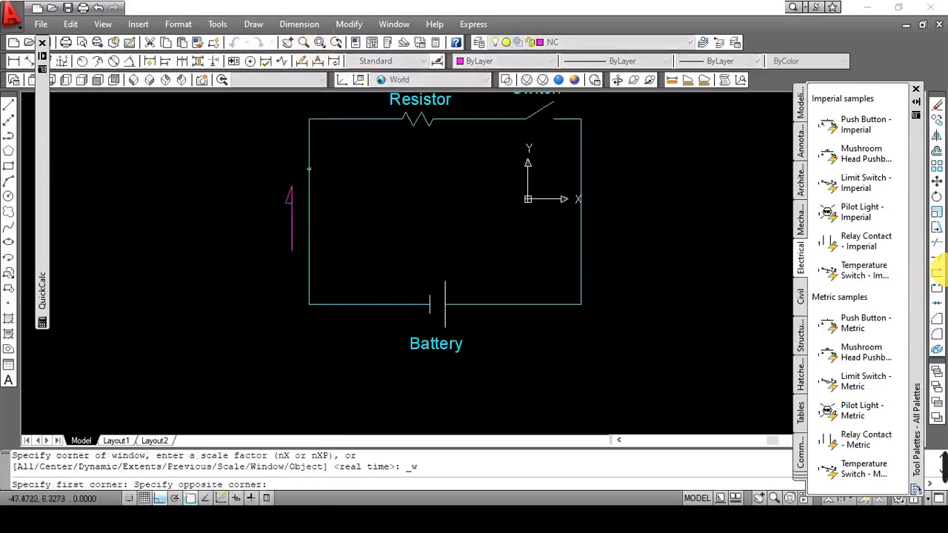
click(269, 285)
text(mi)
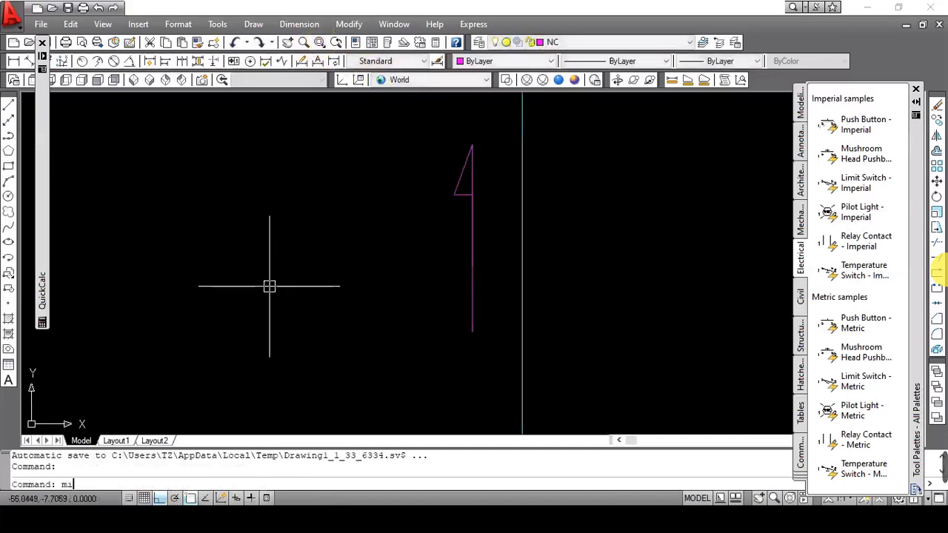
key(Return)
click(460, 176)
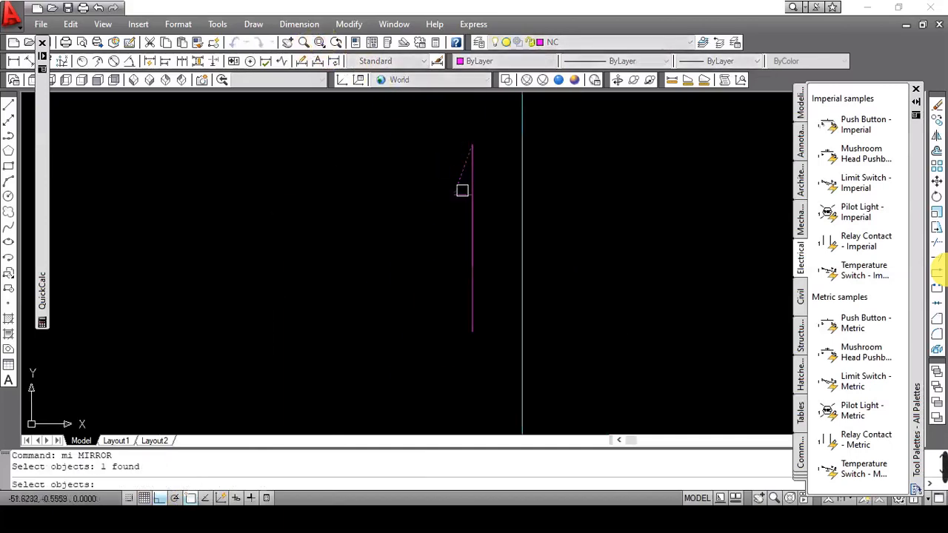
click(461, 192)
key(Return)
click(471, 146)
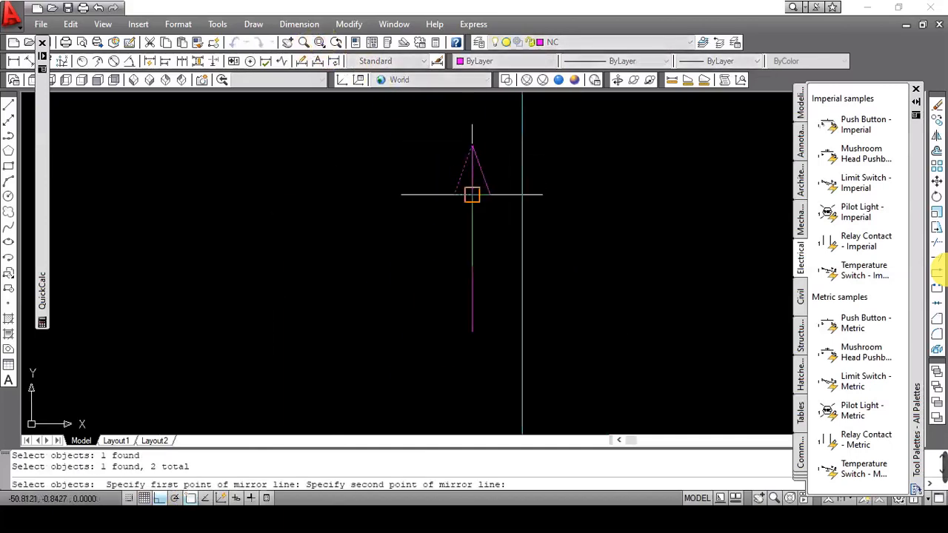
click(472, 194)
key(Return)
Trim away the part of the shaft inside the arrowhead and check the arrows in the Paint reference.
text(tr)
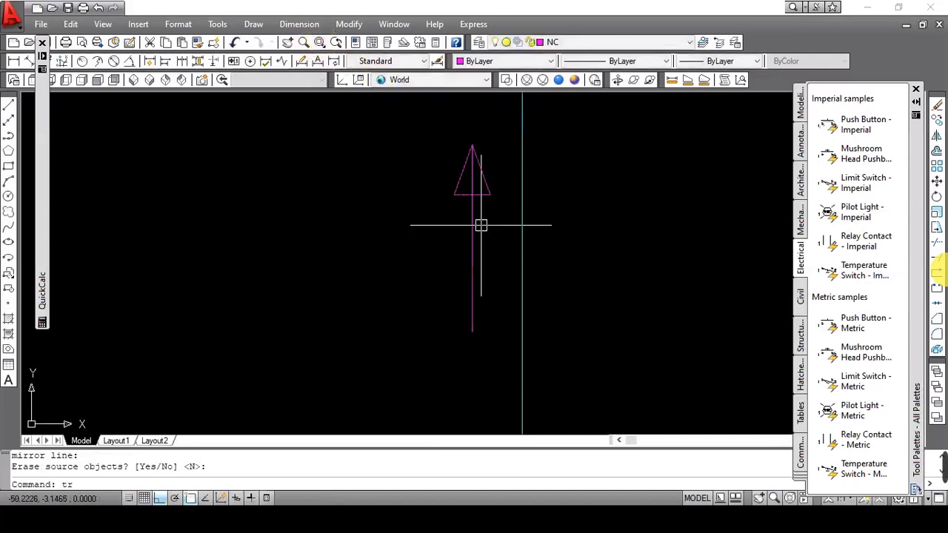
key(Return)
key(Return)
click(473, 177)
key(Return)
text(z)
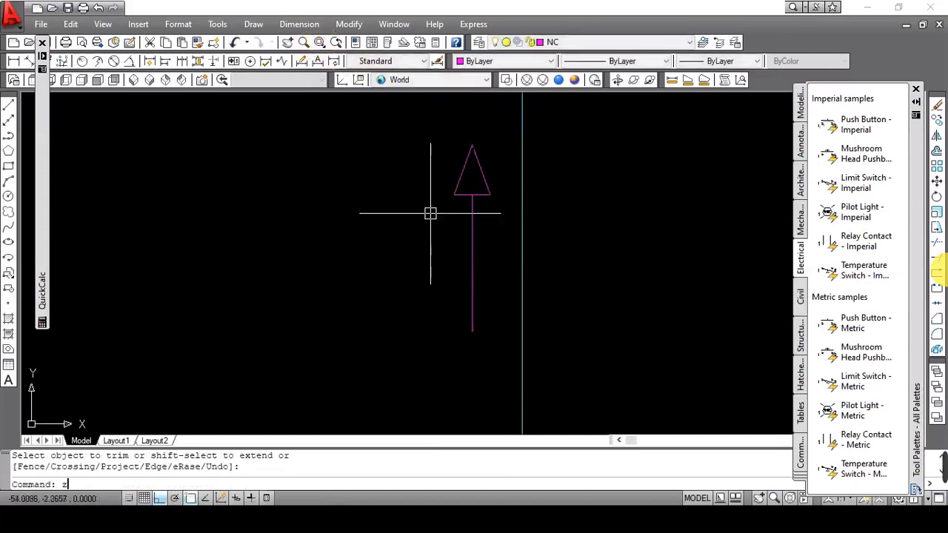
key(Return)
text(e)
key(Return)
key(alt+Tab)
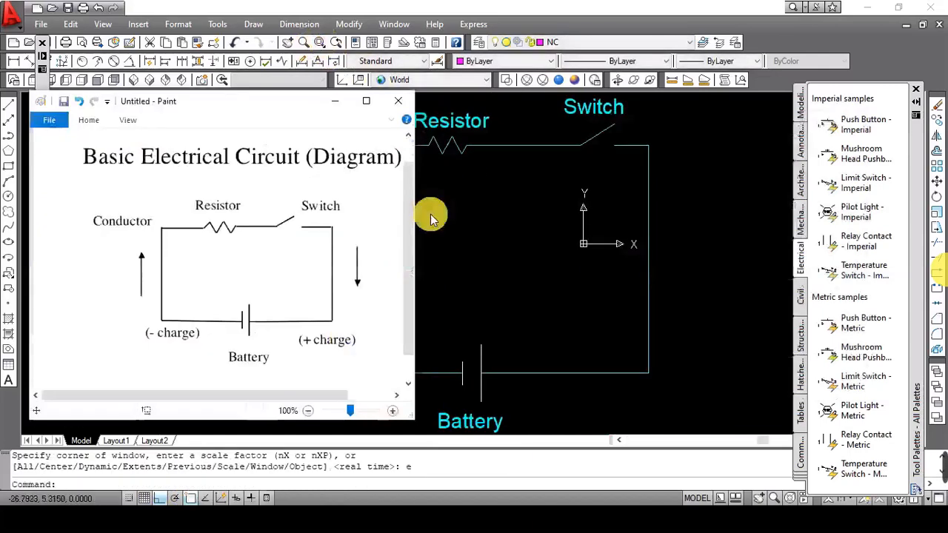
key(alt+Tab)
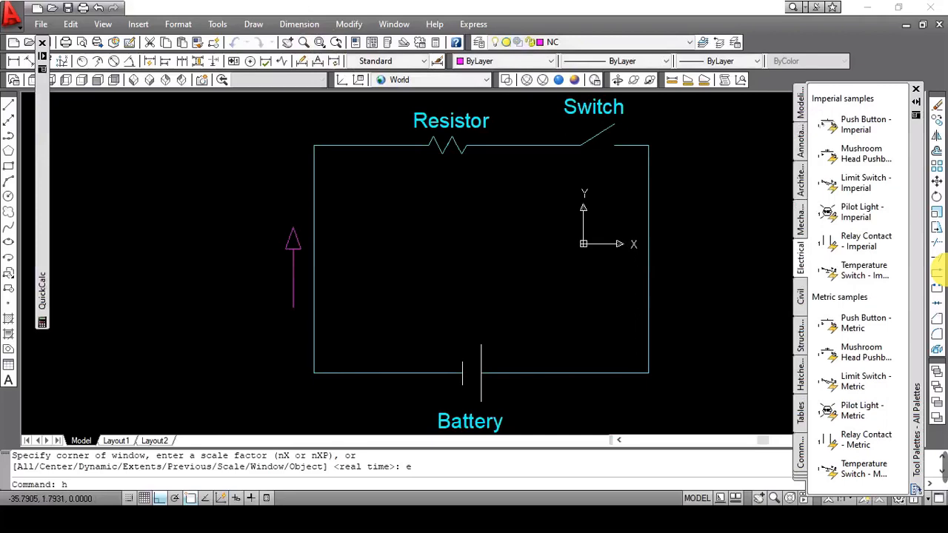
text(h)
key(Return)
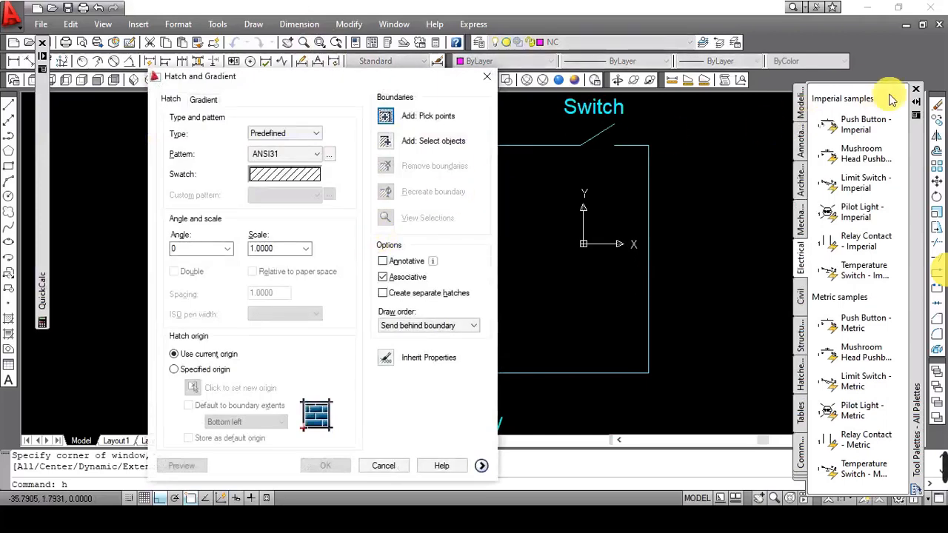
click(486, 76)
Collapse the tool palettes and fill the inside of the arrowhead with a one-color magenta gradient hatch.
click(916, 103)
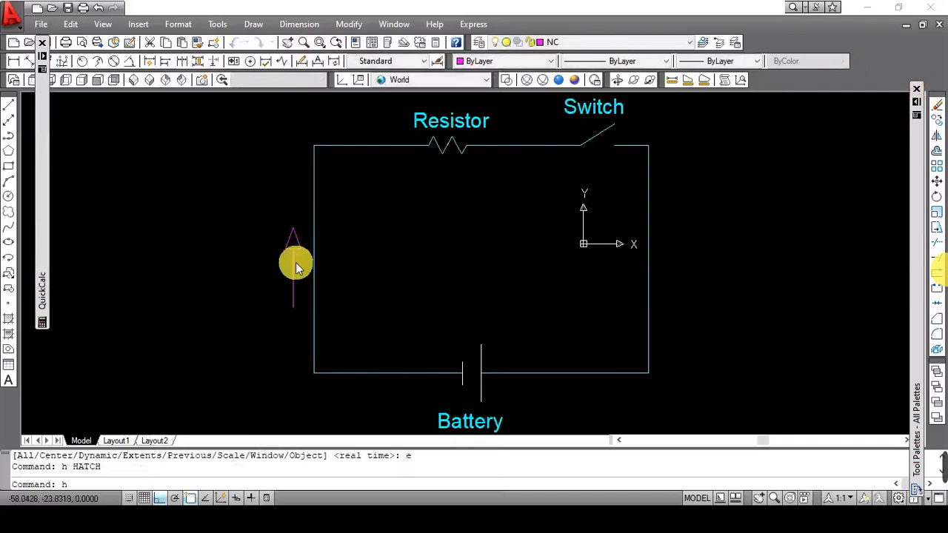
text(h)
key(Return)
click(203, 99)
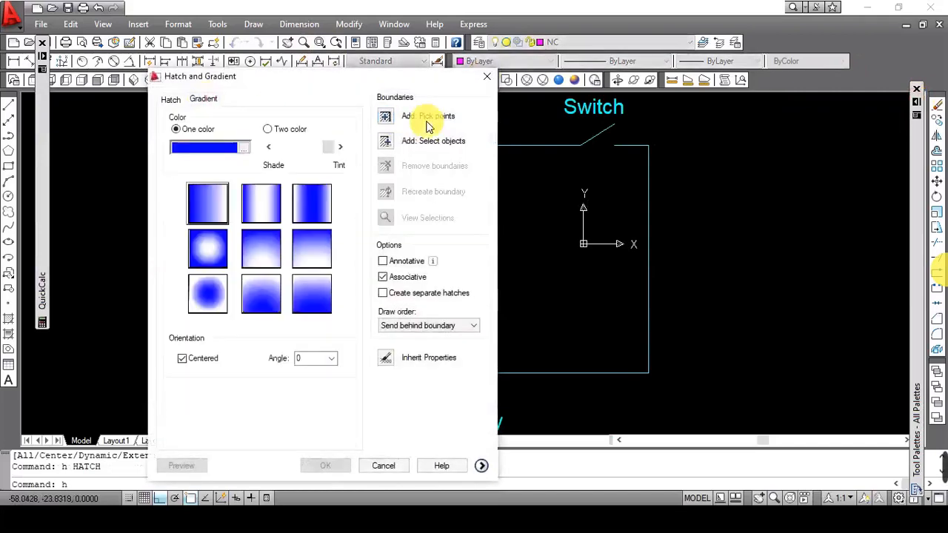
click(386, 119)
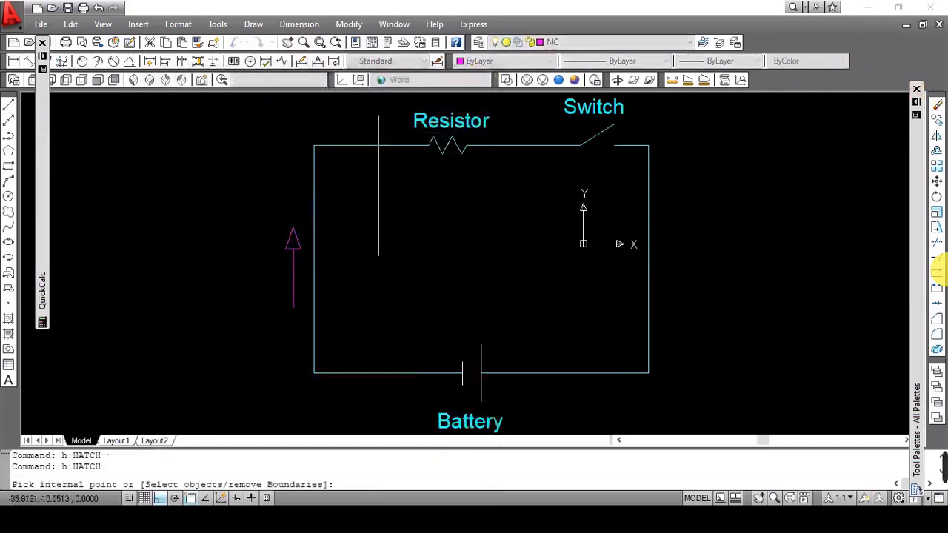
click(292, 243)
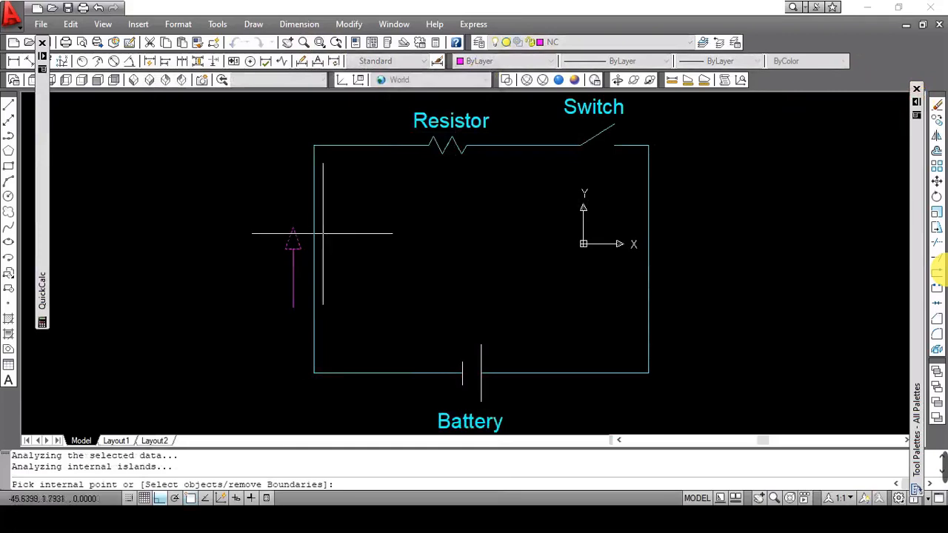
key(Return)
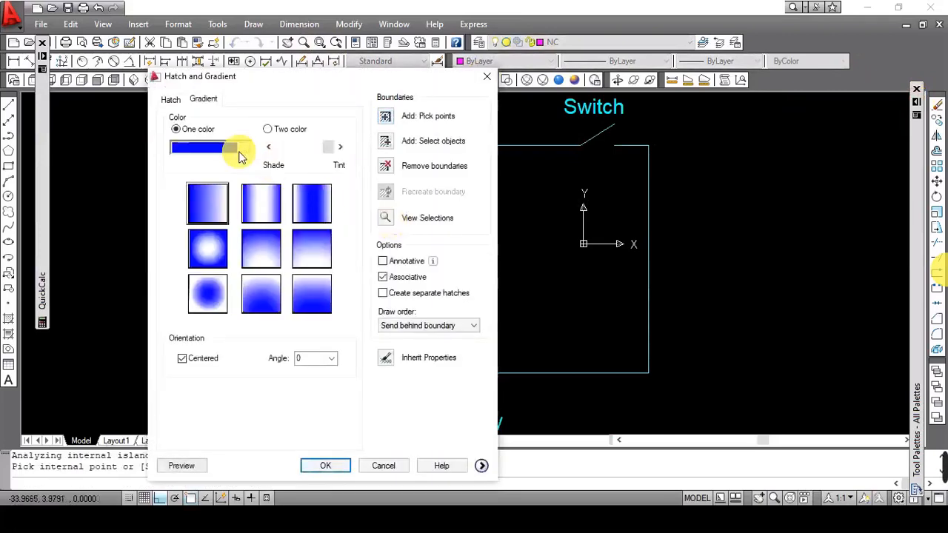
click(245, 149)
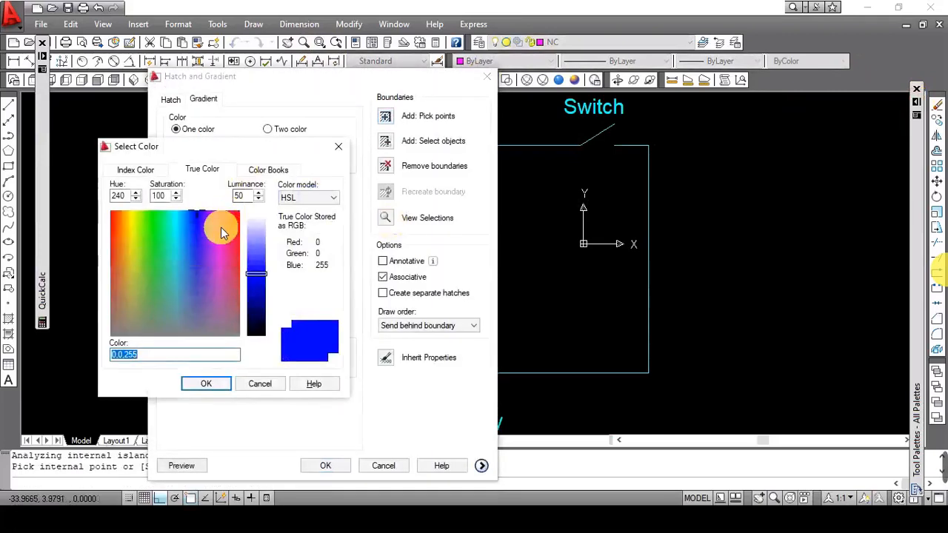
drag(221, 232, 218, 238)
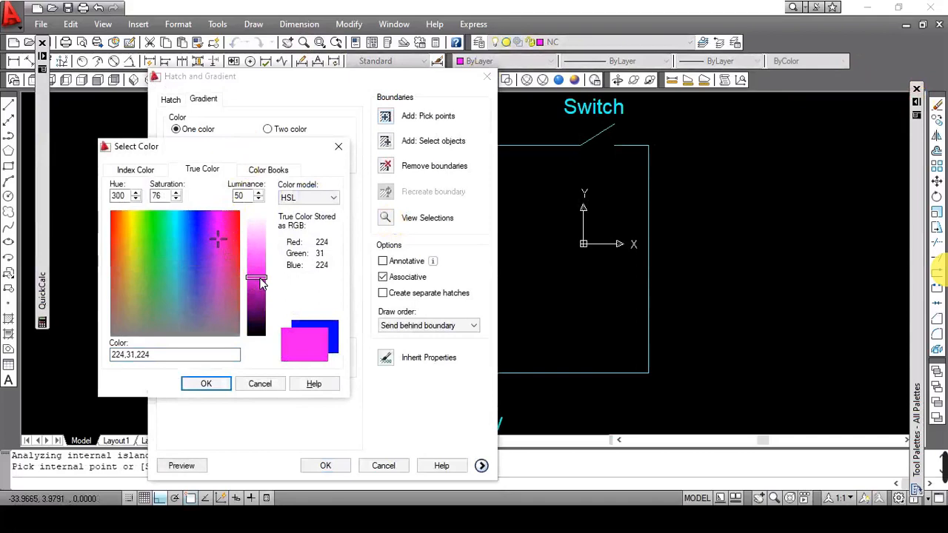
click(220, 384)
click(315, 464)
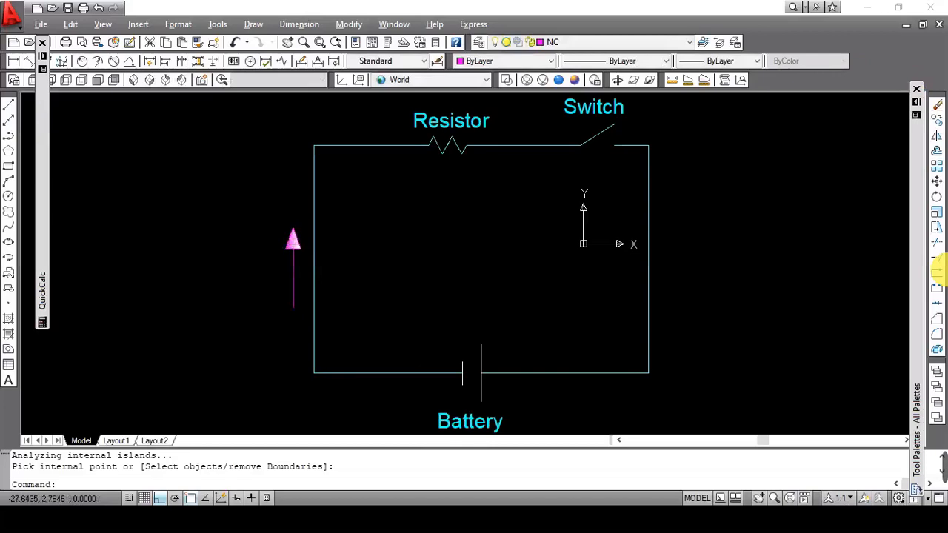
Check the Paint reference and draw a horizontal helper line across the circuit from the right wire to the left wire.
key(alt+Tab)
key(alt+Tab)
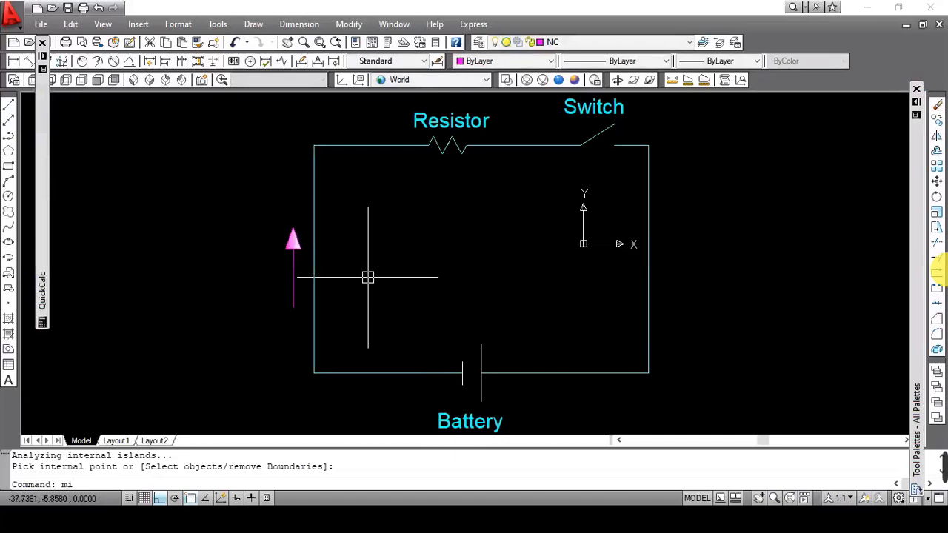
key(Escape)
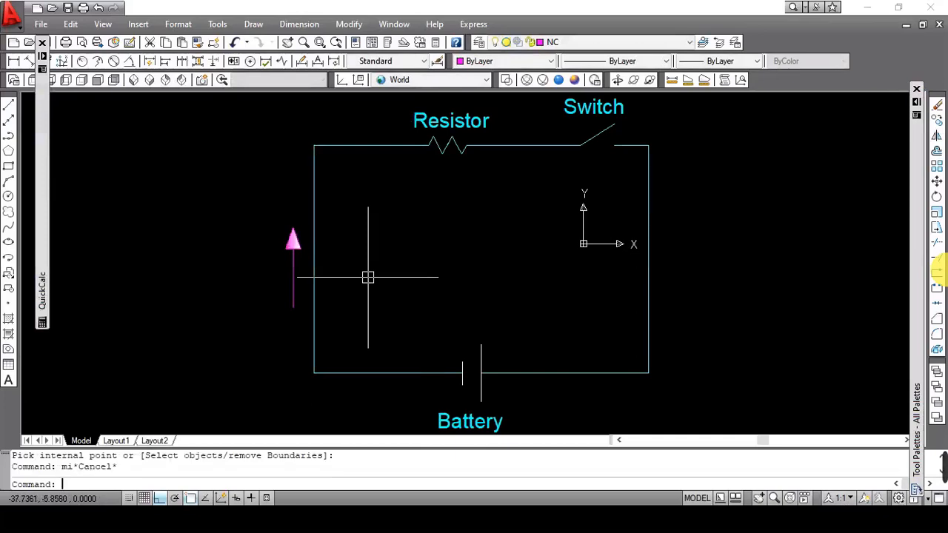
text(l)
key(Return)
click(649, 259)
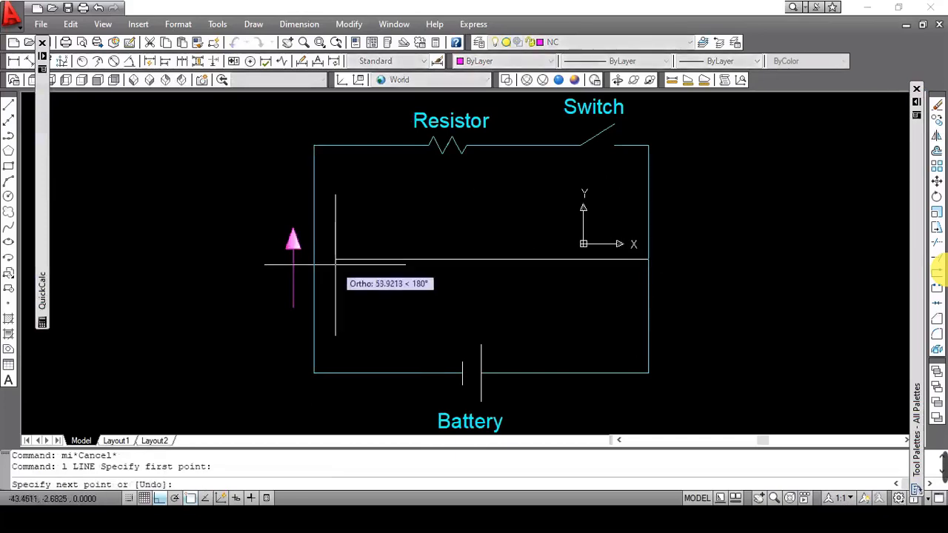
click(312, 259)
key(Return)
Mirror the filled arrow to the right of the circuit about a vertical axis through the helper line's midpoint, keeping the original.
text(m)
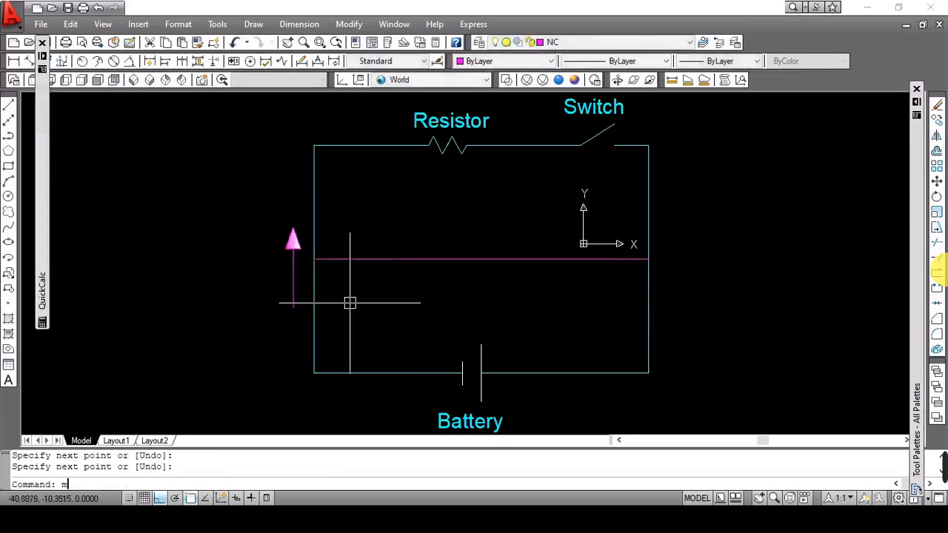
text(i)
key(Return)
click(294, 272)
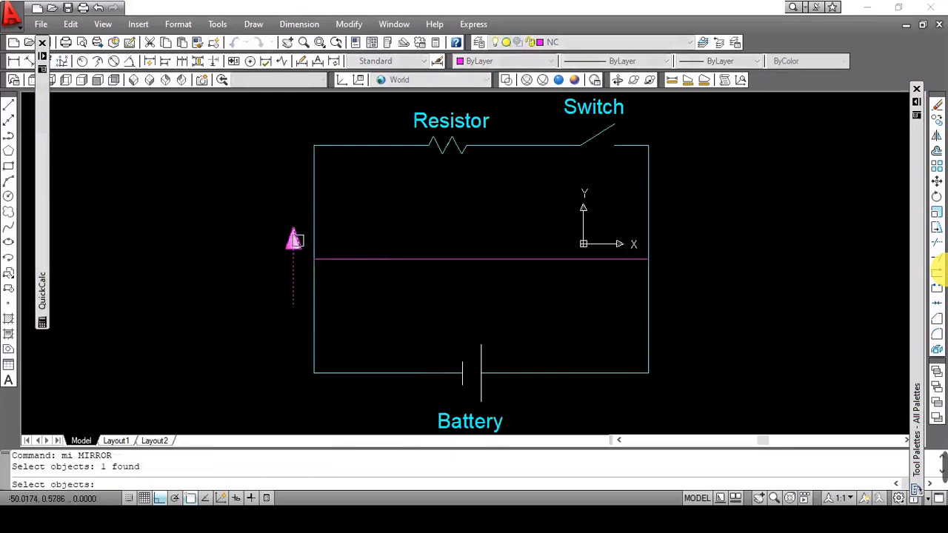
key(Return)
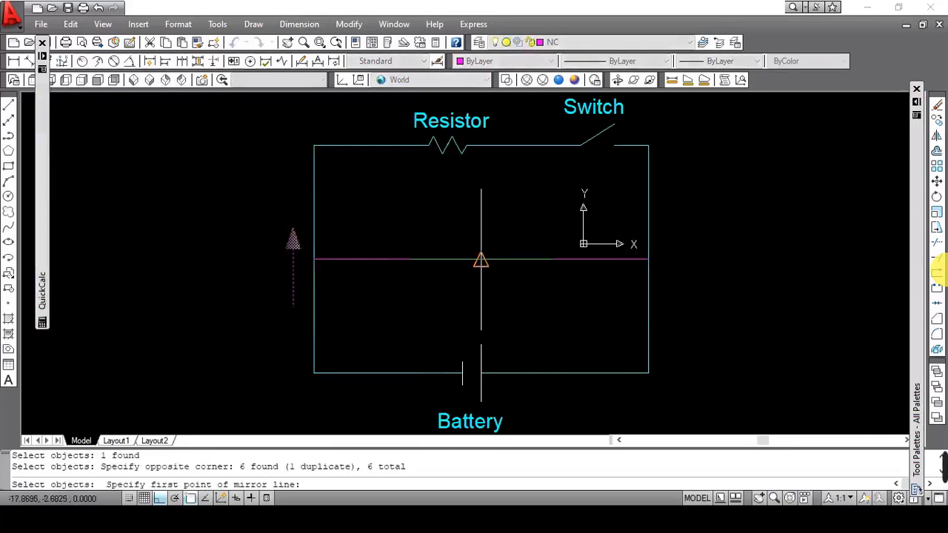
click(482, 259)
click(495, 206)
key(Return)
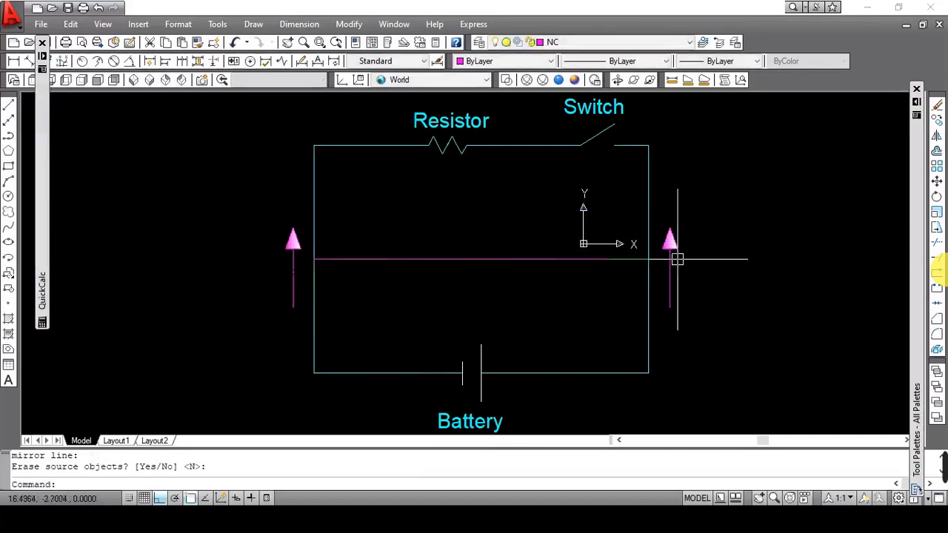
Erase the horizontal helper line inside the circuit.
key(Return)
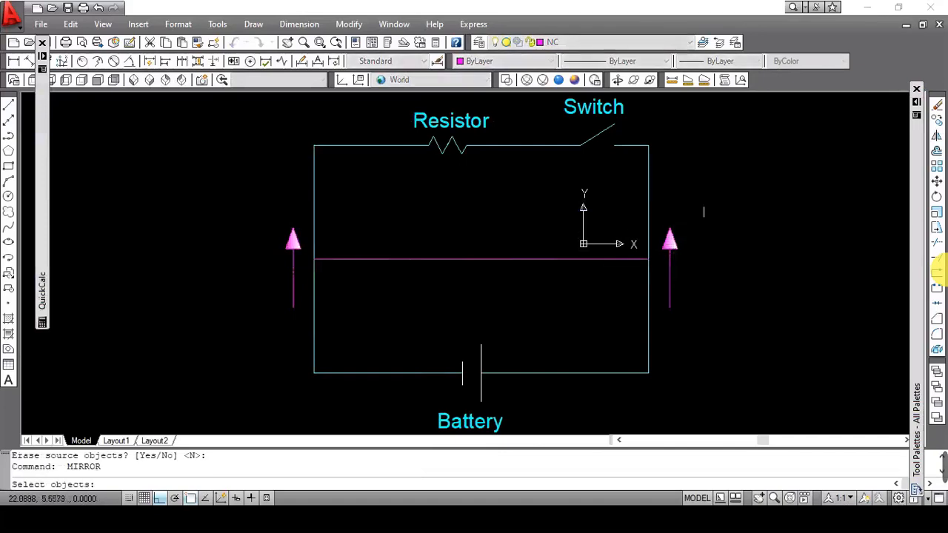
key(Escape)
click(616, 258)
text(e)
key(Return)
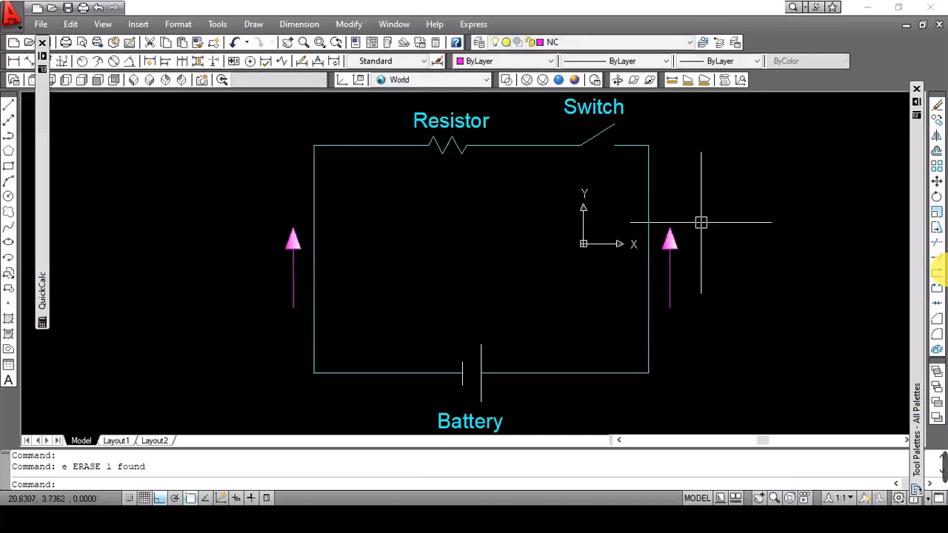
Try mirroring the right arrow about a horizontal axis through a point on its shaft, keeping the original, and undo the mirror.
key(Return)
click(700, 222)
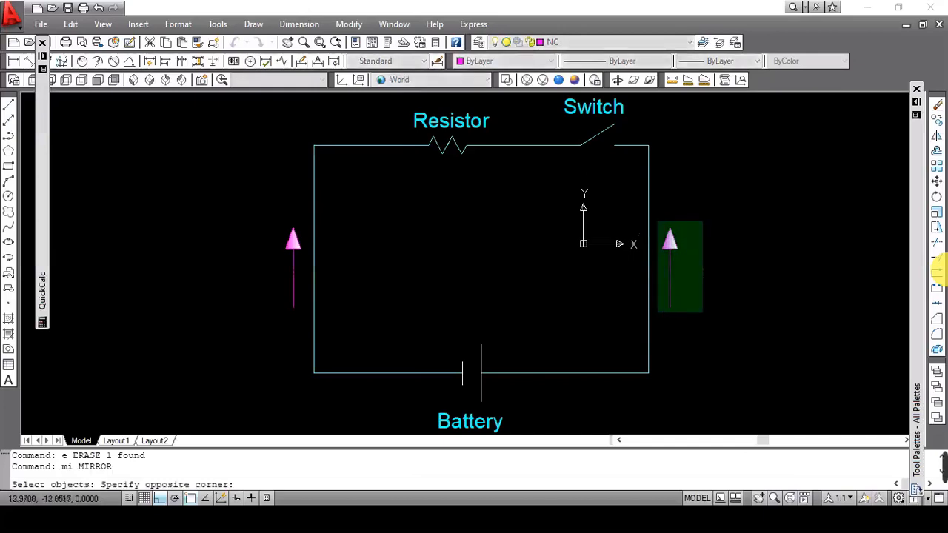
click(652, 320)
key(Return)
click(669, 278)
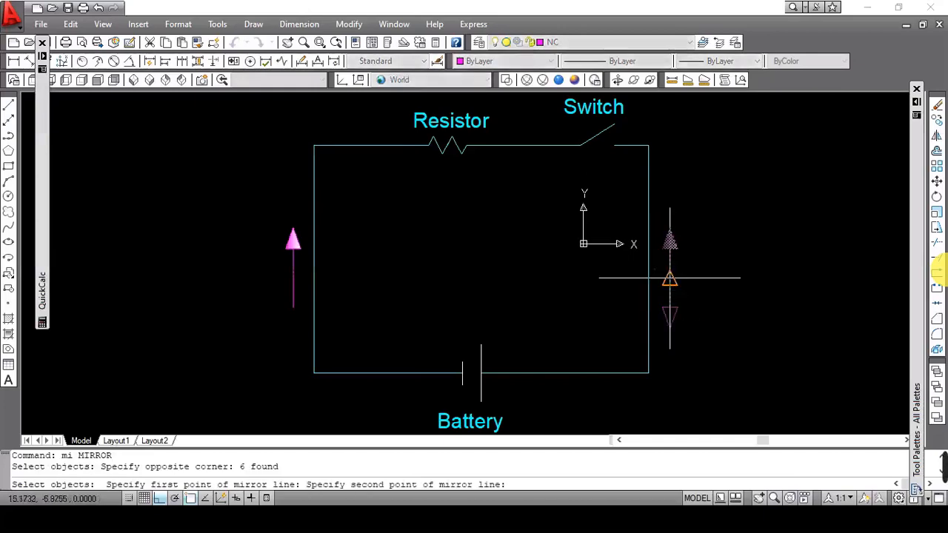
click(730, 270)
key(Return)
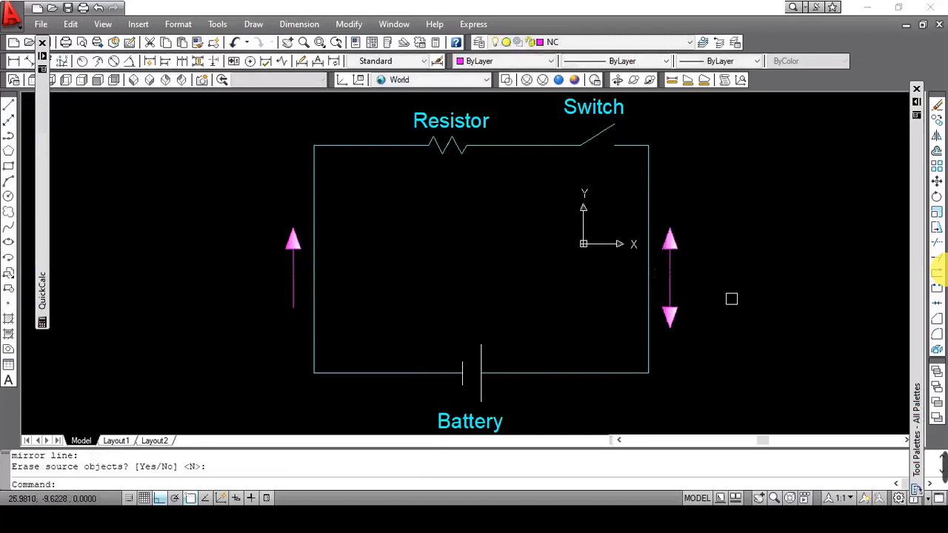
key(ctrl+z)
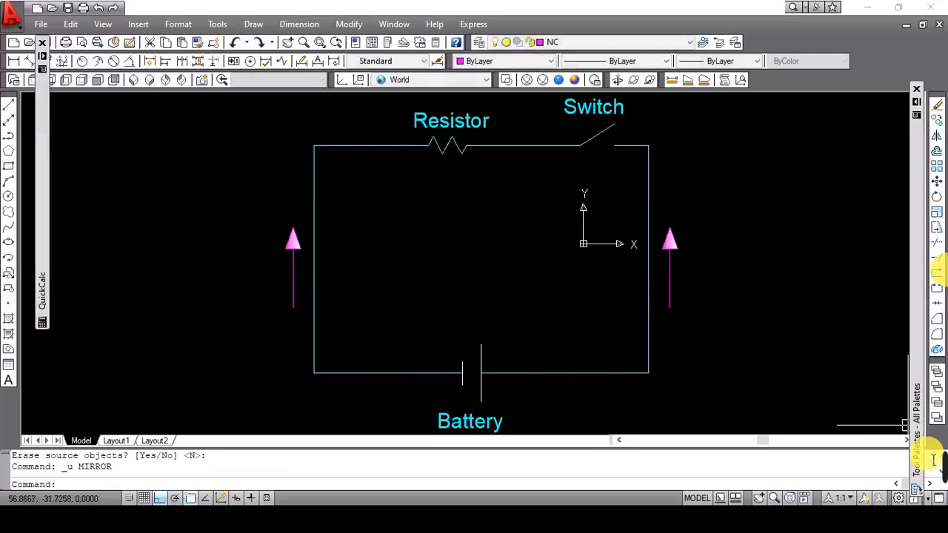
mouse_move(939, 469)
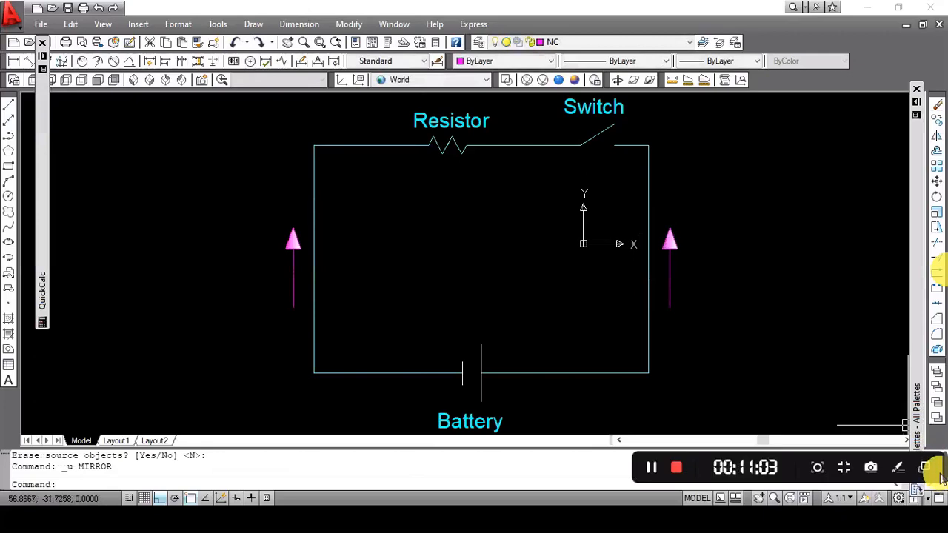
click(652, 471)
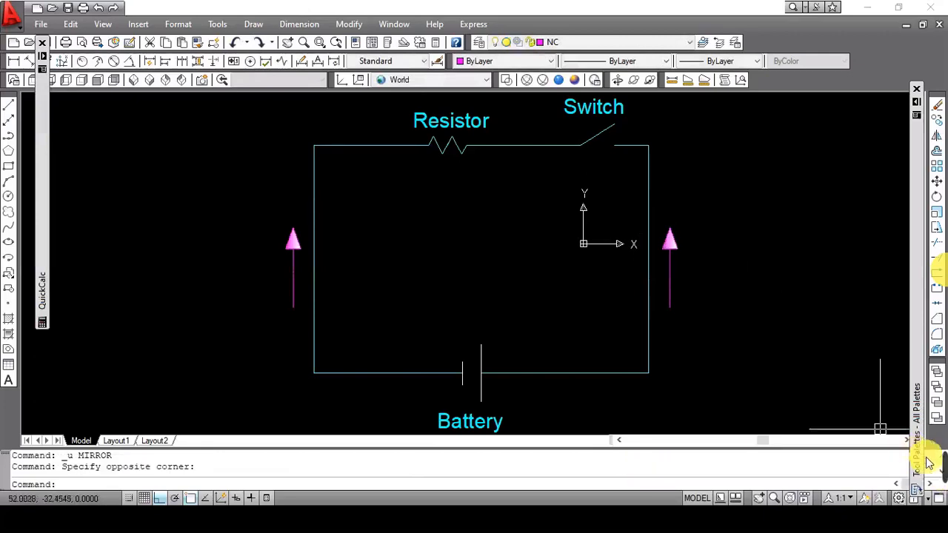
mouse_move(939, 468)
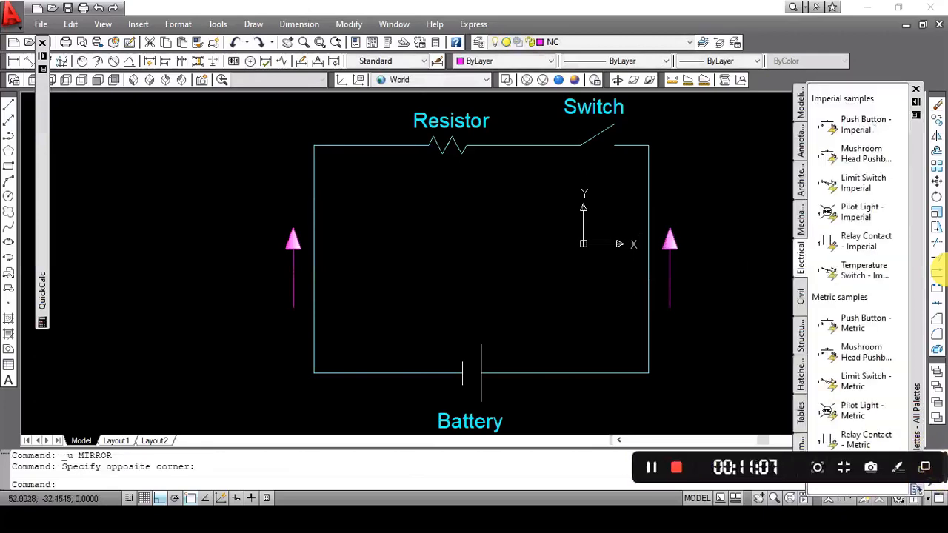
click(747, 182)
click(715, 240)
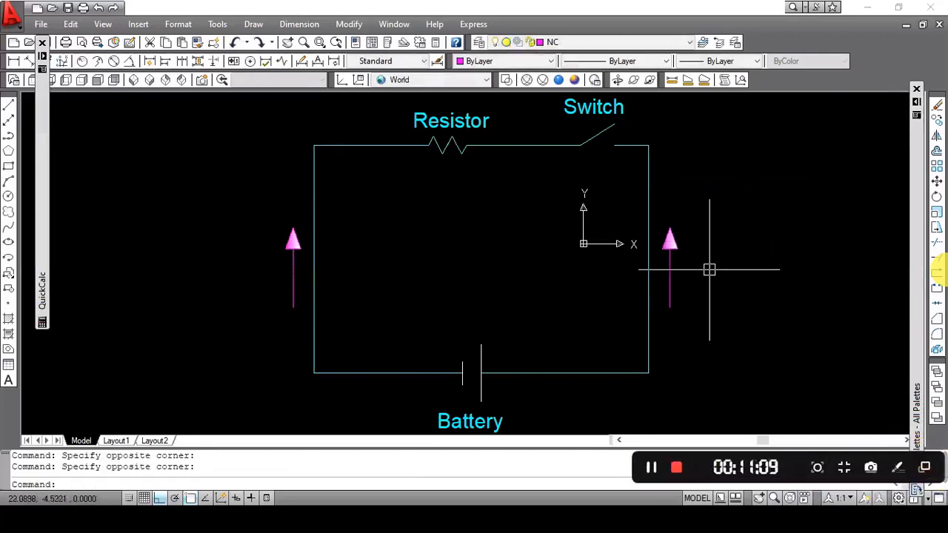
Mirror the right arrow about a horizontal axis through a point on its shaft, erasing the original so it points downward.
key(Return)
click(705, 221)
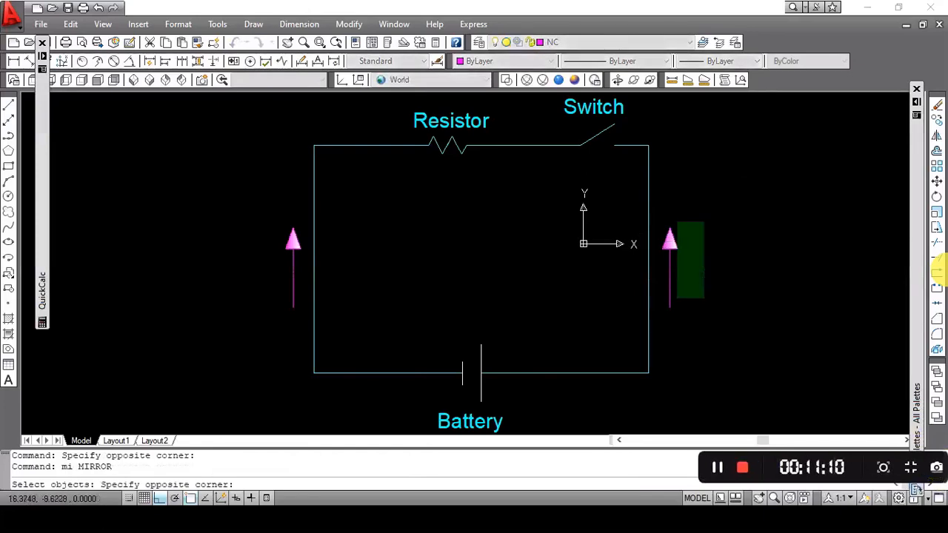
click(660, 312)
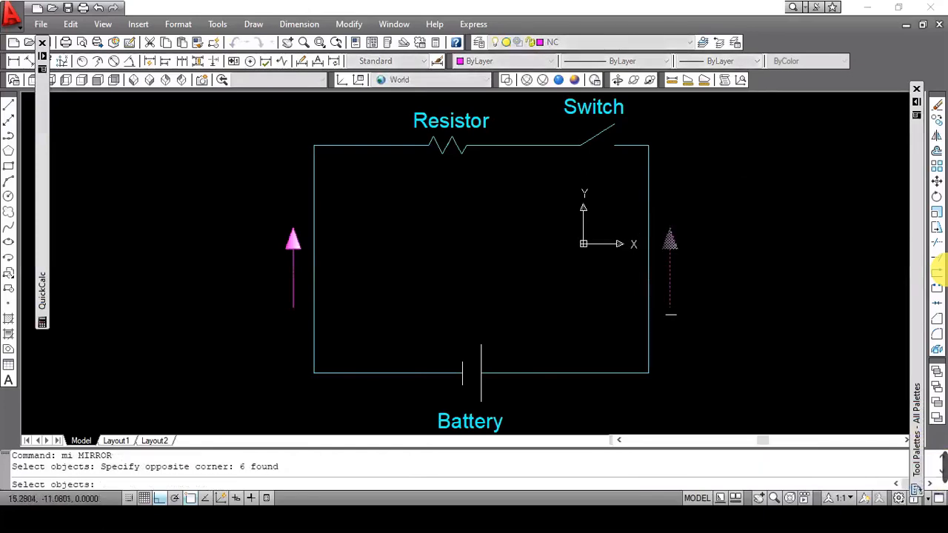
key(Return)
click(670, 272)
click(768, 265)
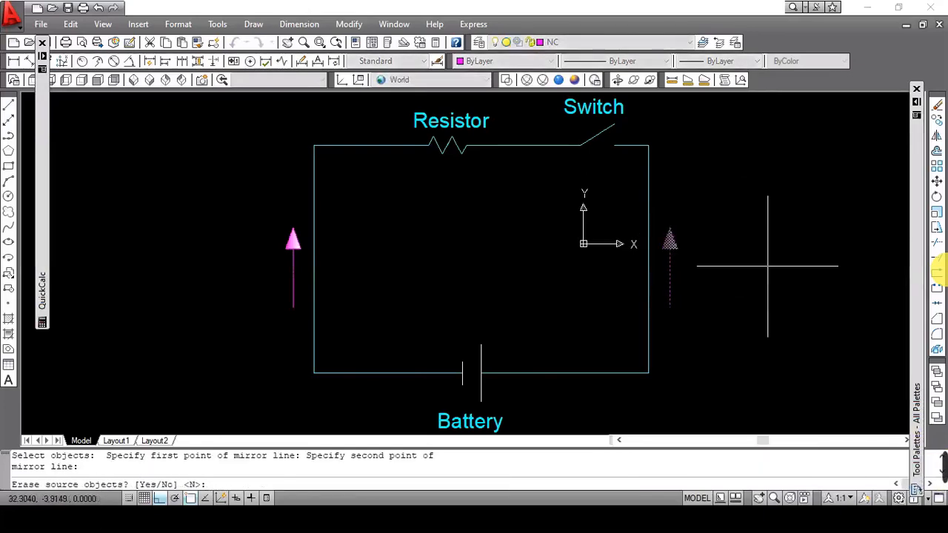
key(Return)
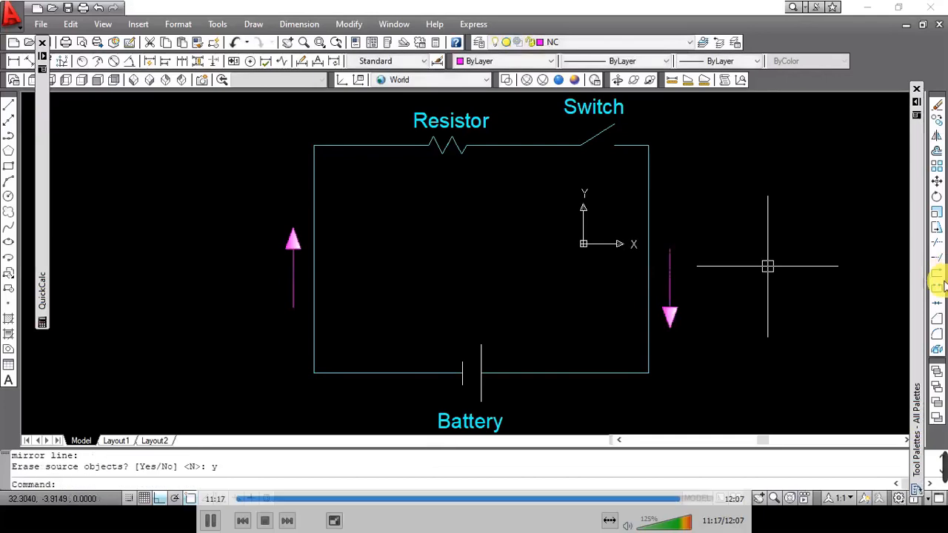
Draw a horizontal helper line from the left arrow's tip across the circuit to beyond the right arrow.
text(l)
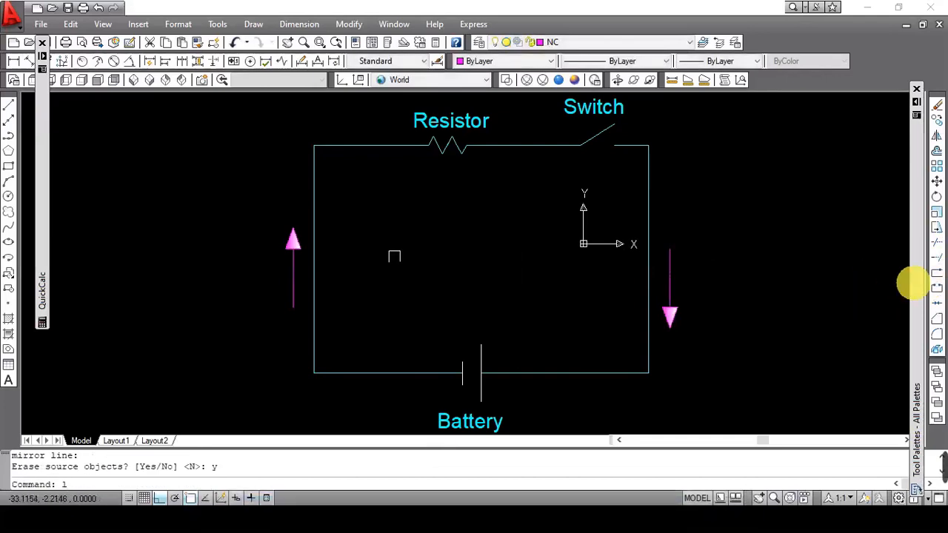
key(Return)
click(293, 227)
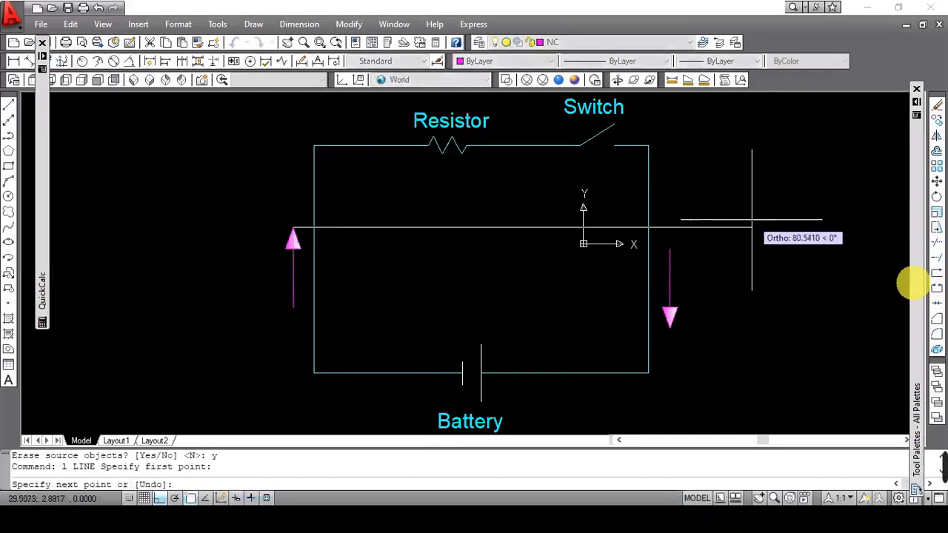
click(742, 227)
key(Return)
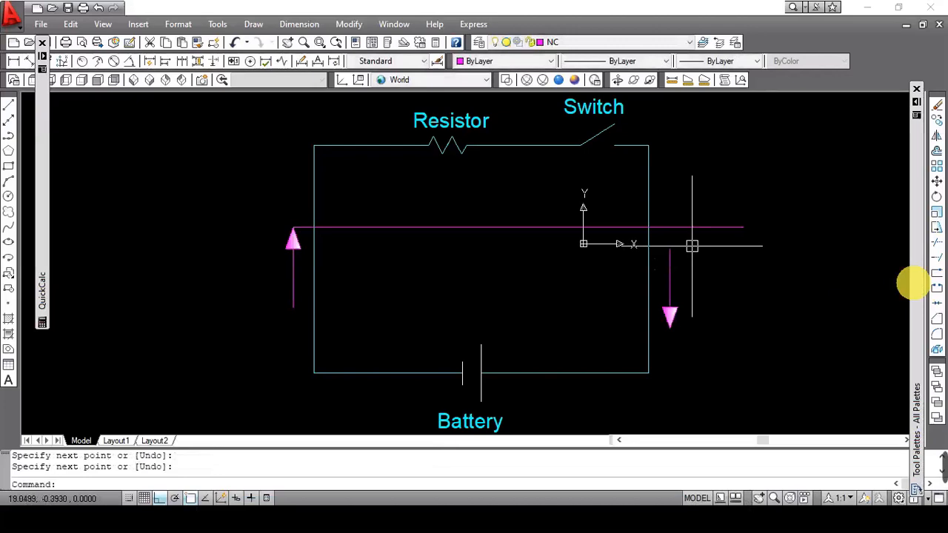
Move the right arrow straight up so the upper end of its shaft lies on the horizontal helper line.
text(m)
key(Return)
click(692, 246)
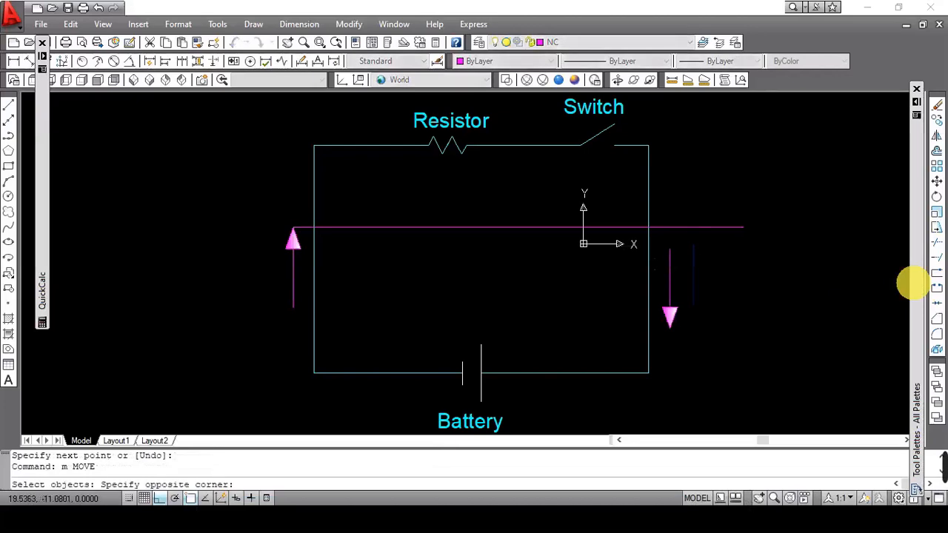
click(669, 329)
key(Return)
click(669, 248)
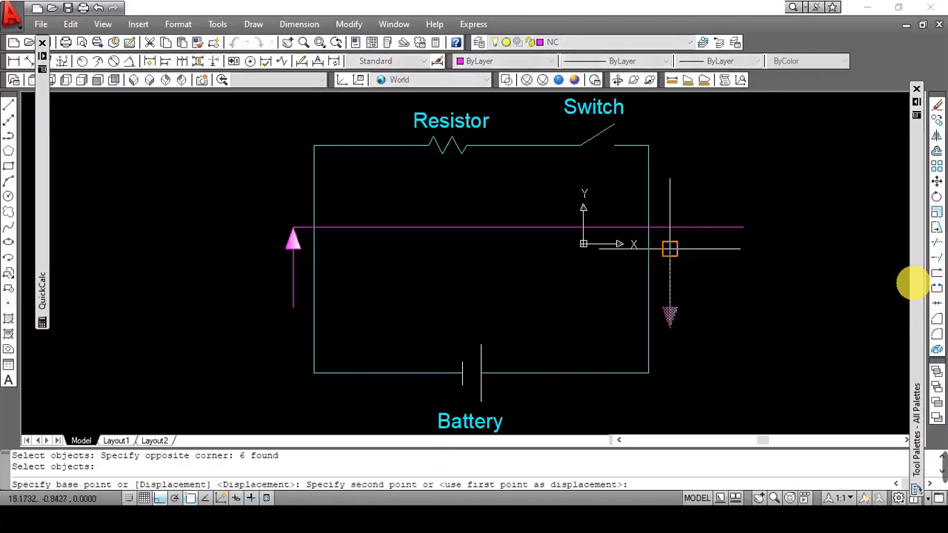
click(670, 227)
Erase the horizontal helper line running between the two arrows.
click(729, 228)
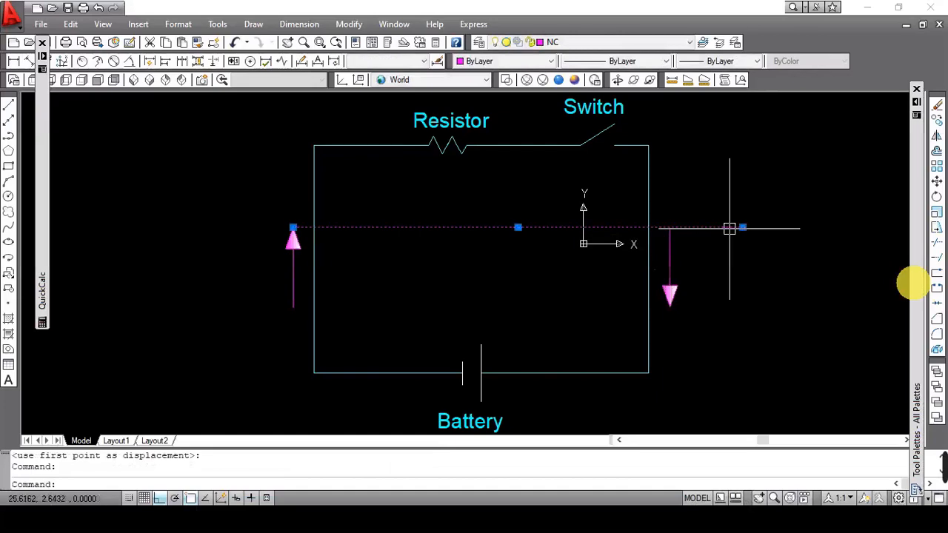
text(e)
key(Return)
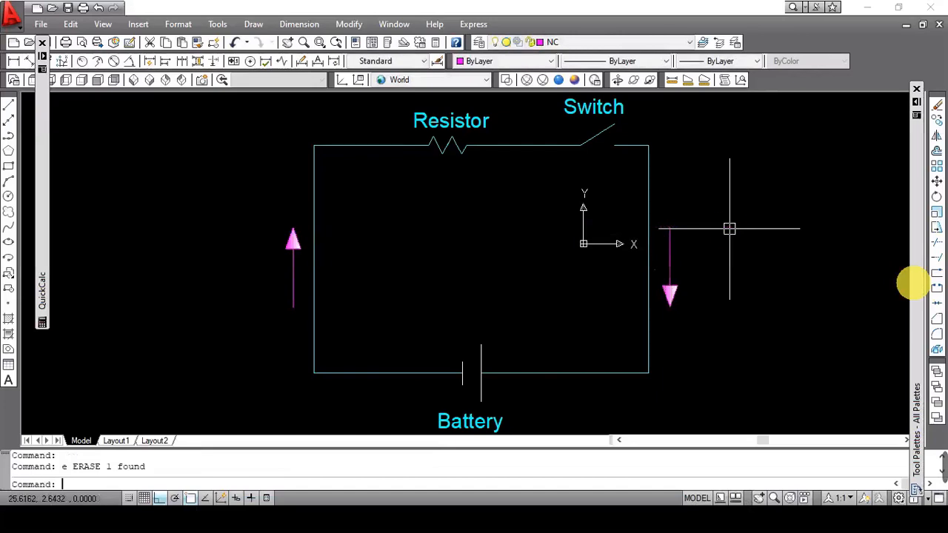
Check the Paint reference and paste a copy of the Switch label just below the circuit's lower-right corner.
key(super+Tab)
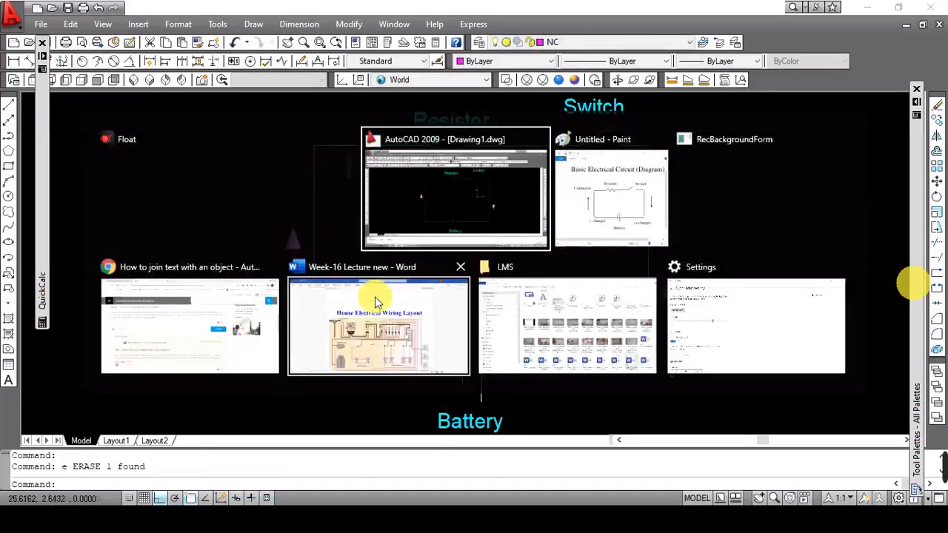
click(588, 215)
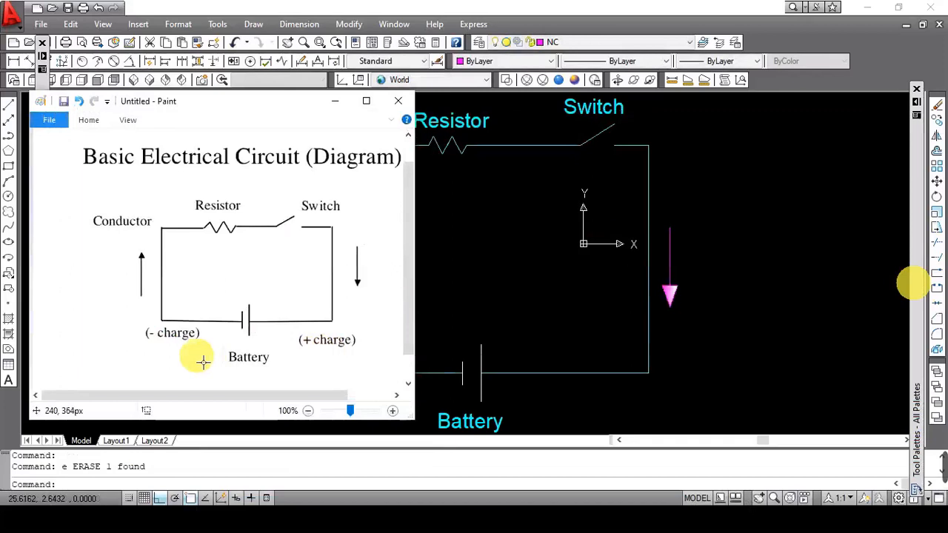
key(alt)
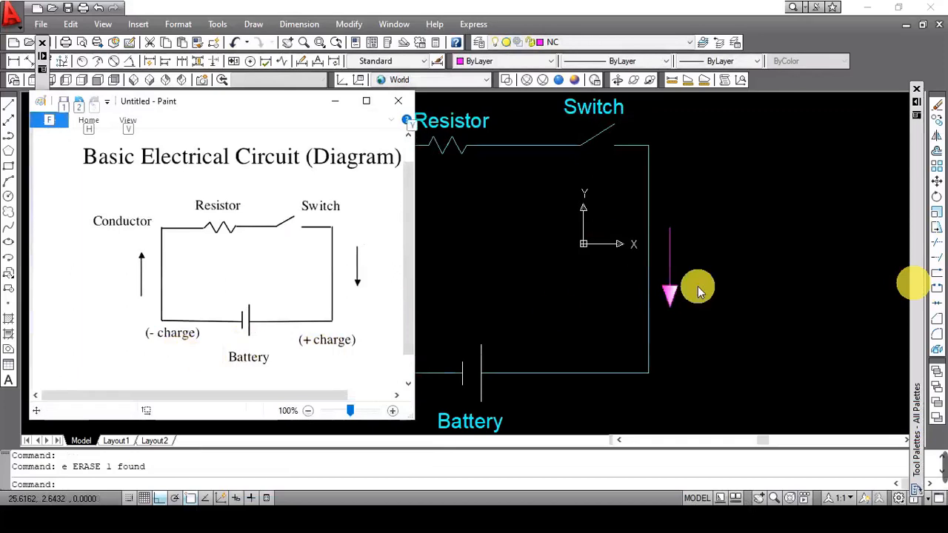
click(732, 270)
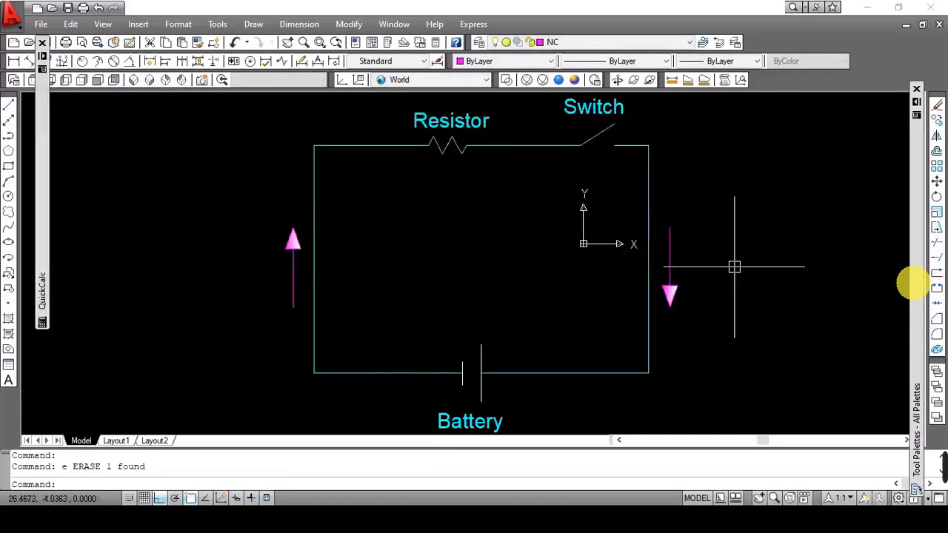
click(584, 106)
key(ctrl+c)
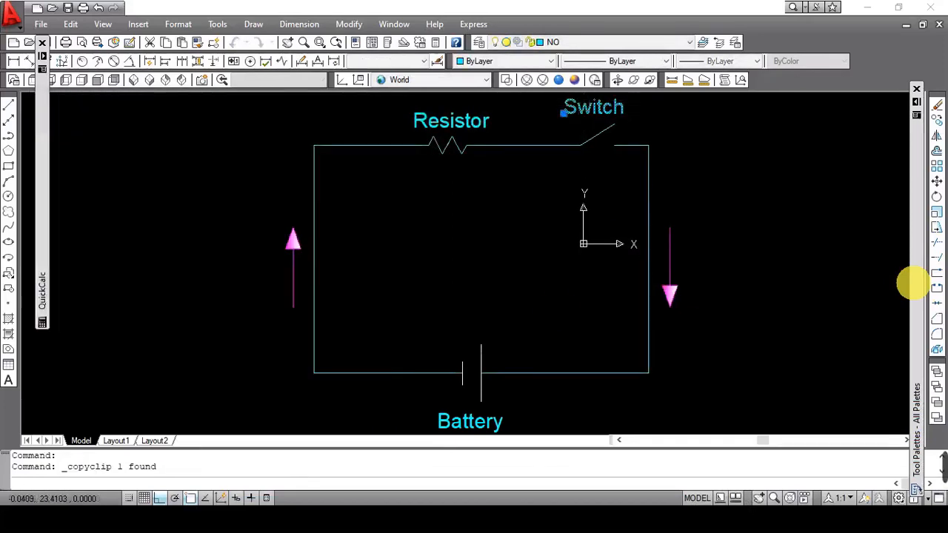
key(ctrl+v)
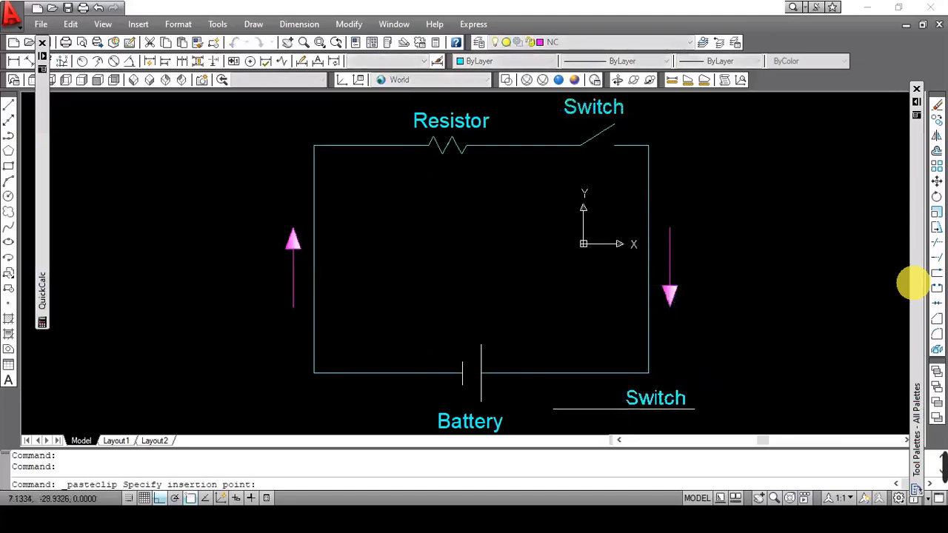
key(alt+Tab)
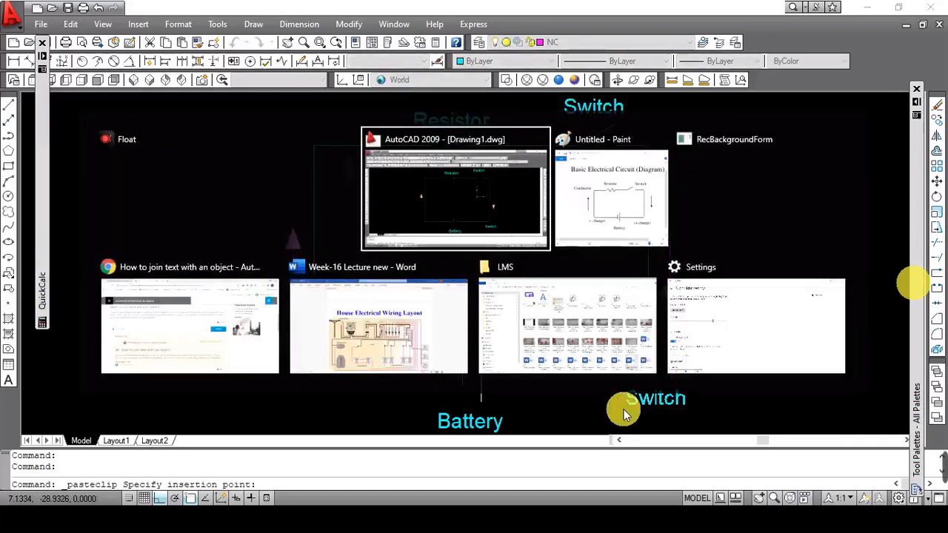
key(alt+Tab)
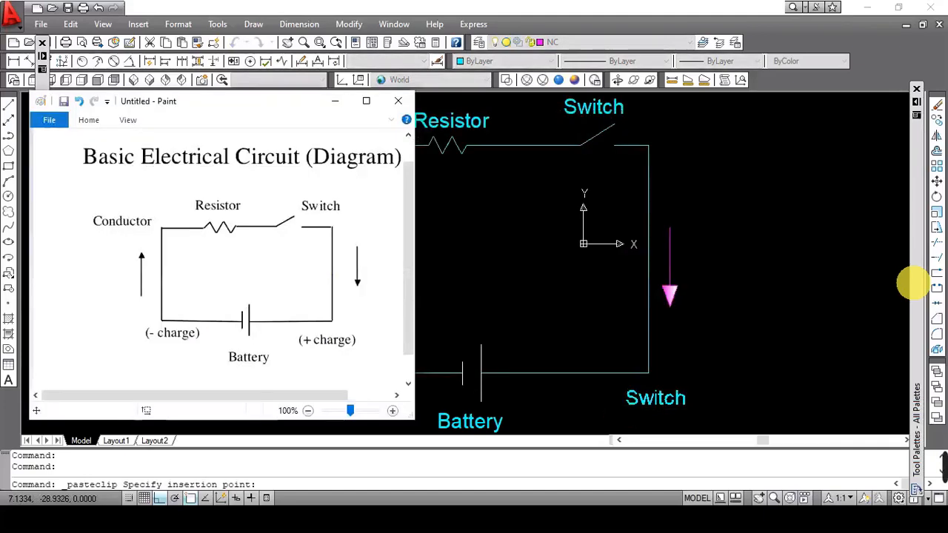
key(alt+Tab)
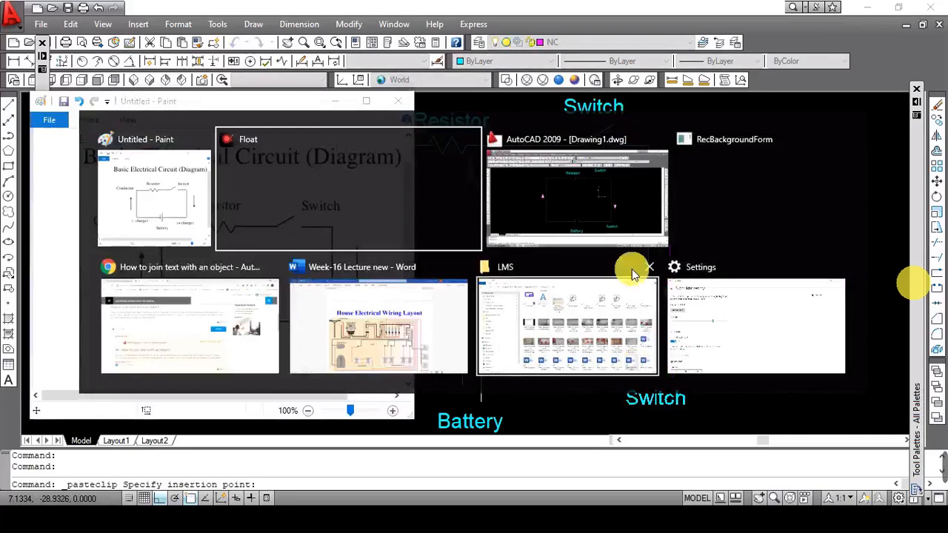
click(603, 218)
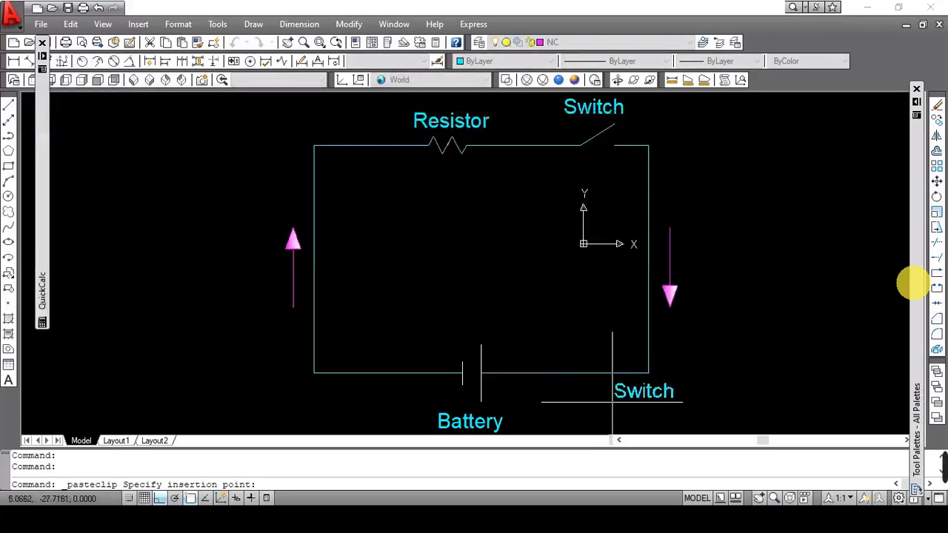
click(618, 406)
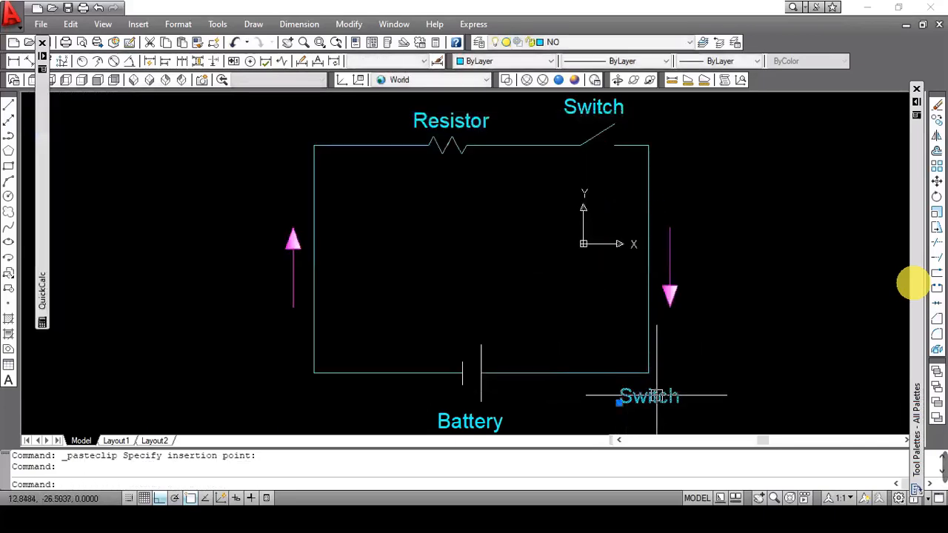
Change the copied label below the circuit's lower-right corner to "(+ Charge)".
double_click(651, 396)
key(BackSpace)
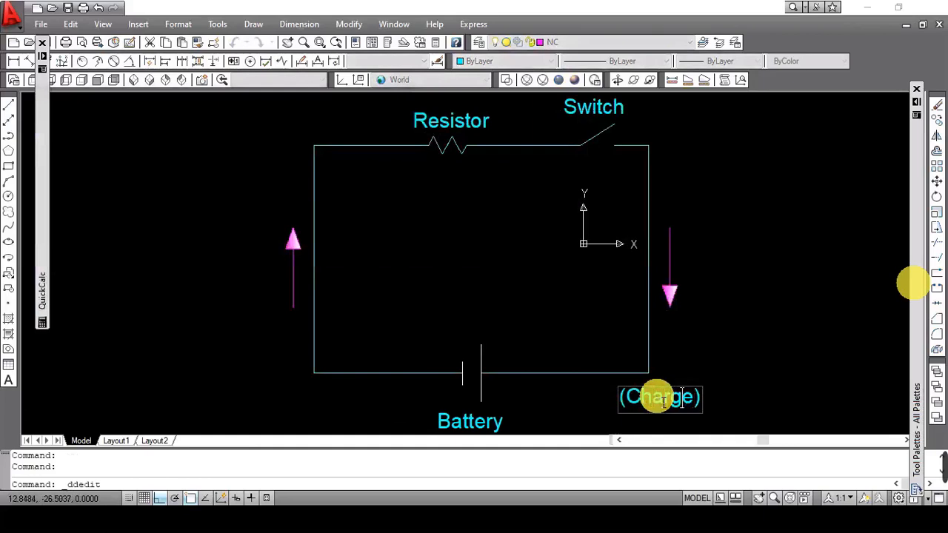
text(+)
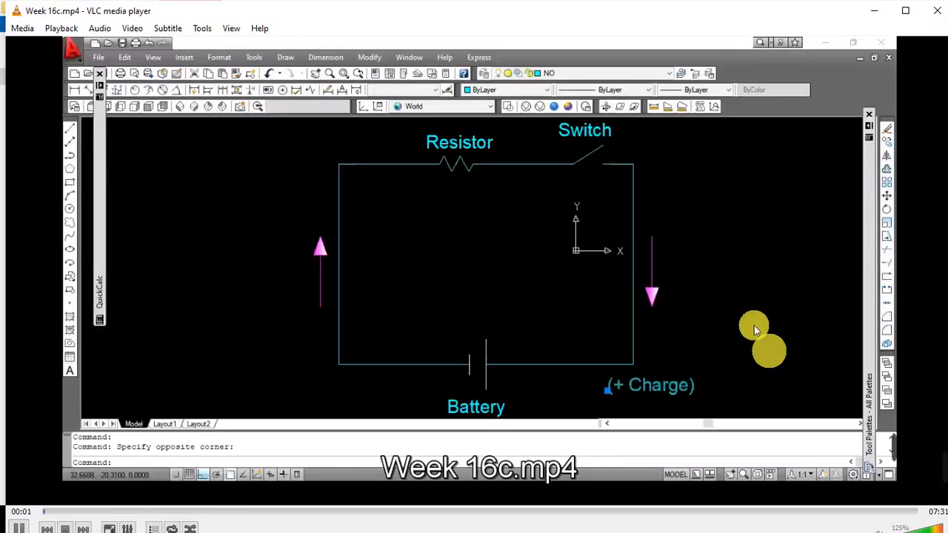
Place a copy of the (+ Charge) label below the lower-left corner and draw a horizontal helper line along the base of both labels.
key(f)
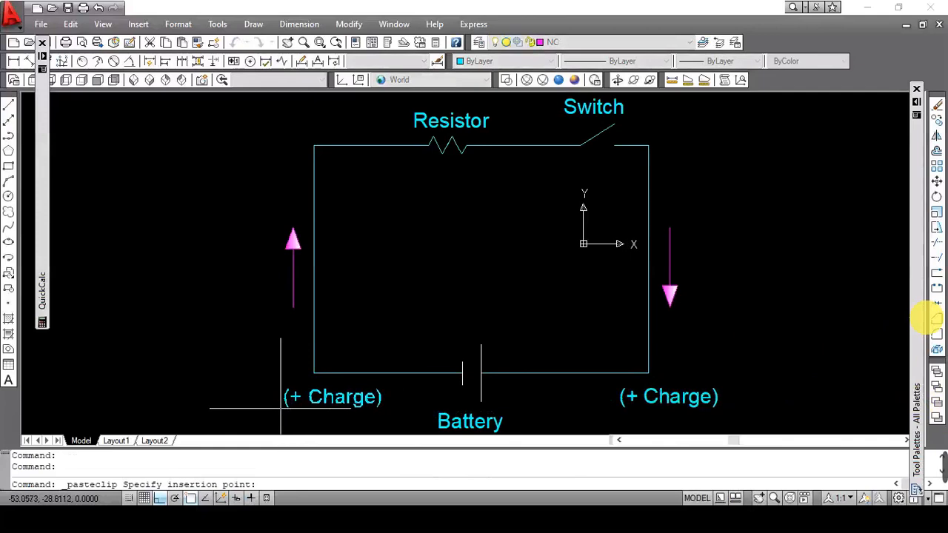
click(281, 407)
text(l)
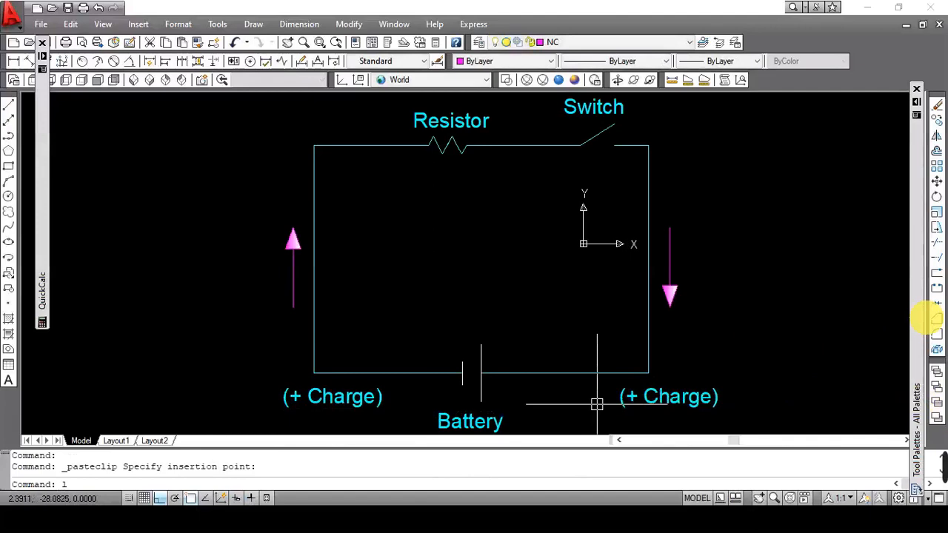
key(Return)
click(625, 406)
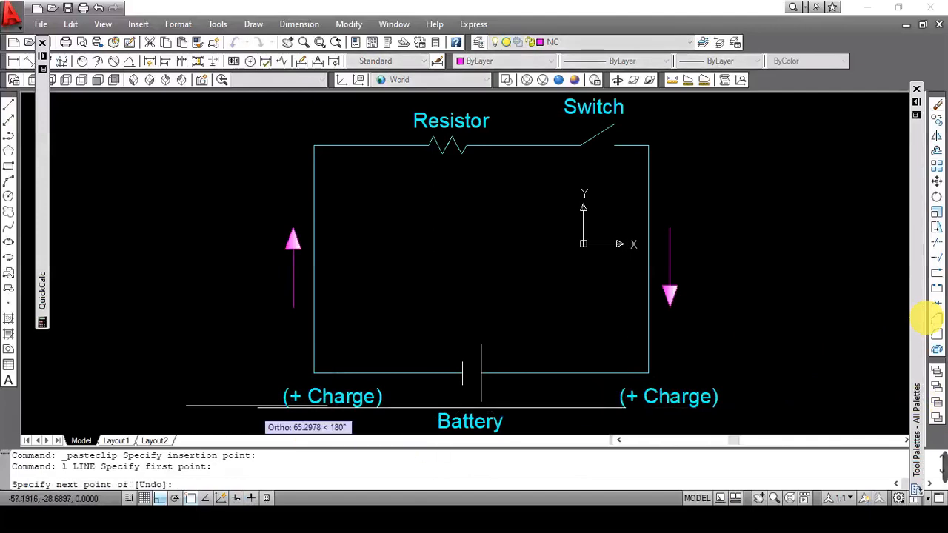
click(246, 406)
key(Return)
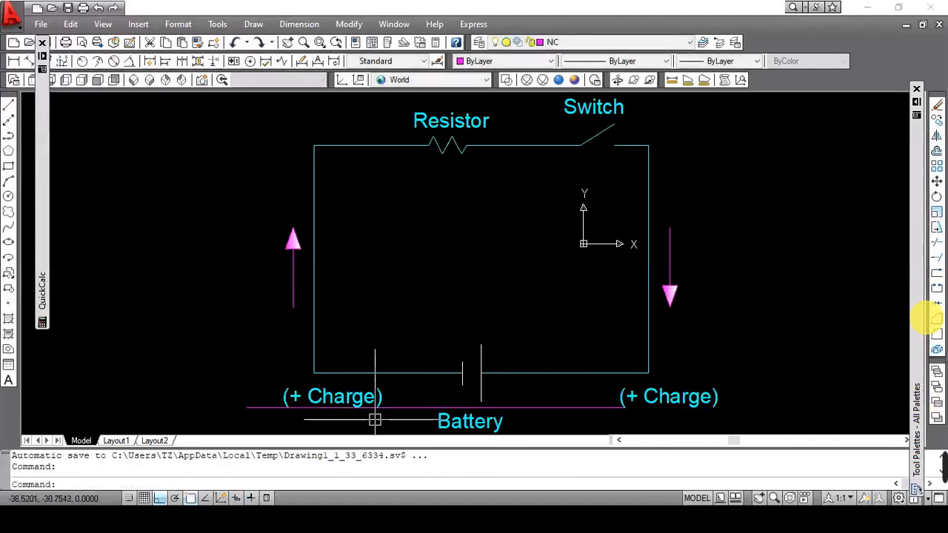
Change the label below the circuit's lower-left corner to "(- Charge)".
click(368, 397)
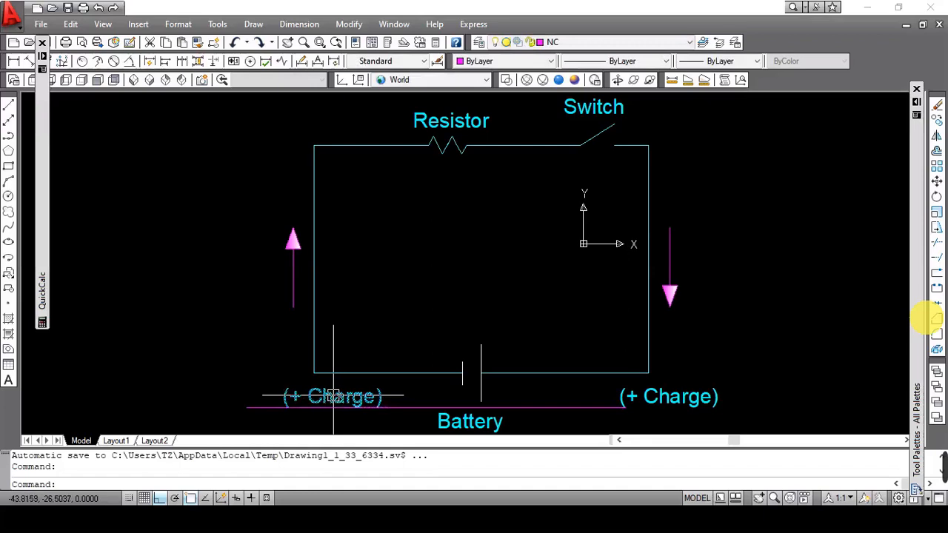
key(Delete)
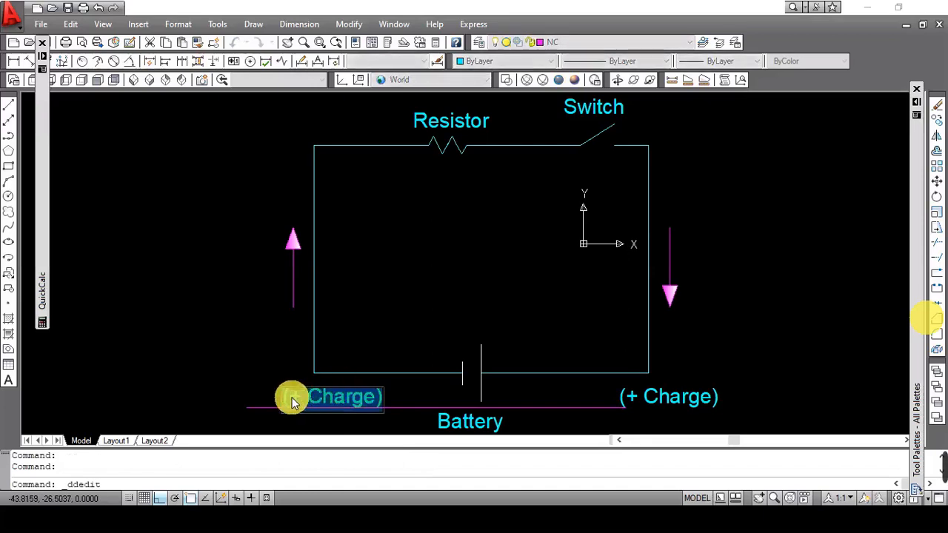
click(290, 398)
key(Delete)
text(-)
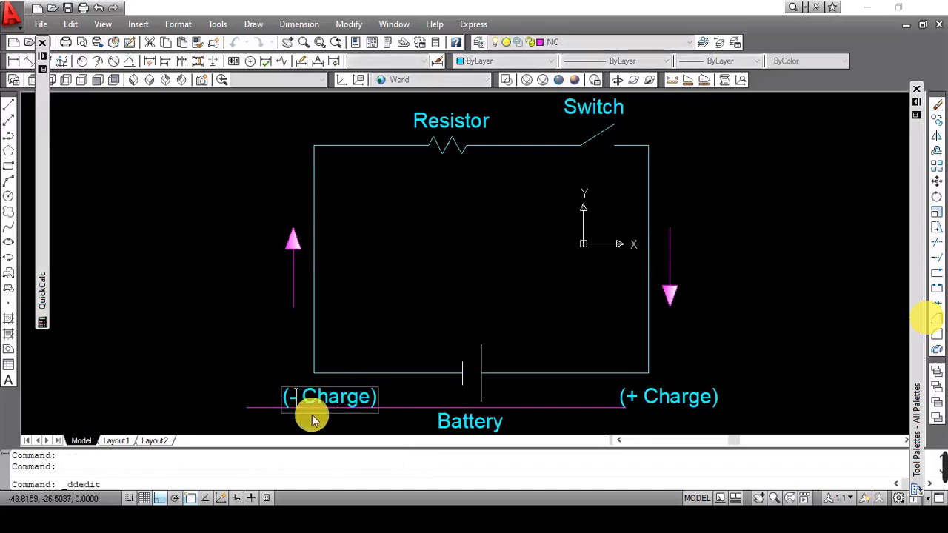
click(224, 375)
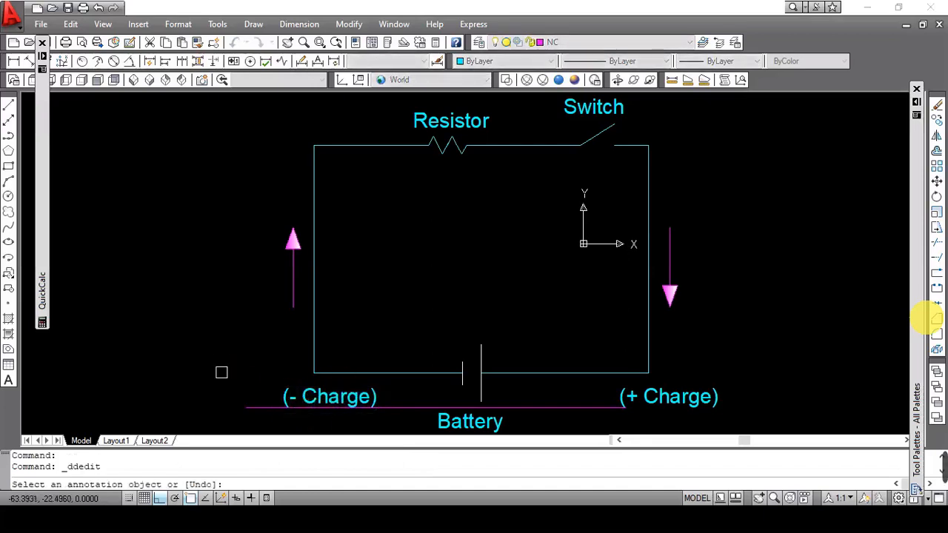
key(Escape)
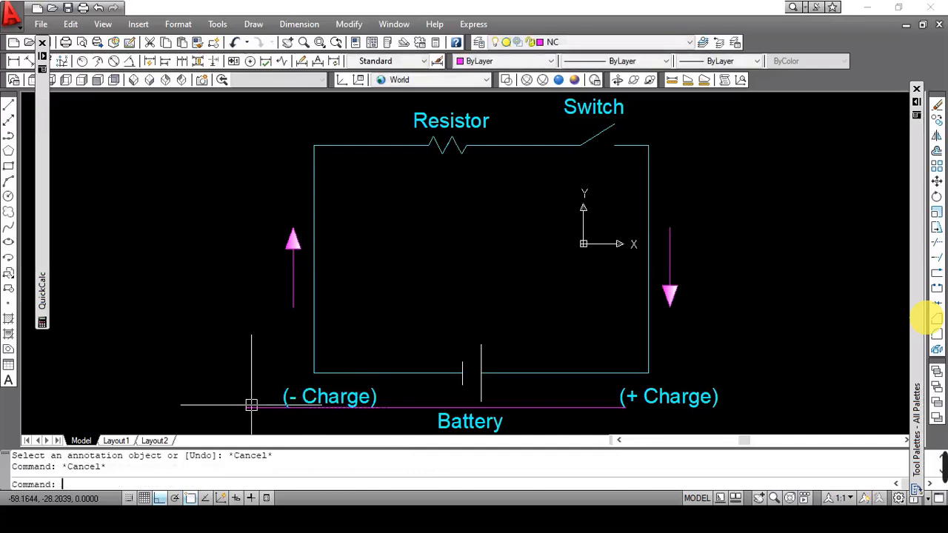
Erase the horizontal helper line beneath the two charge labels.
click(251, 406)
text(e)
key(Return)
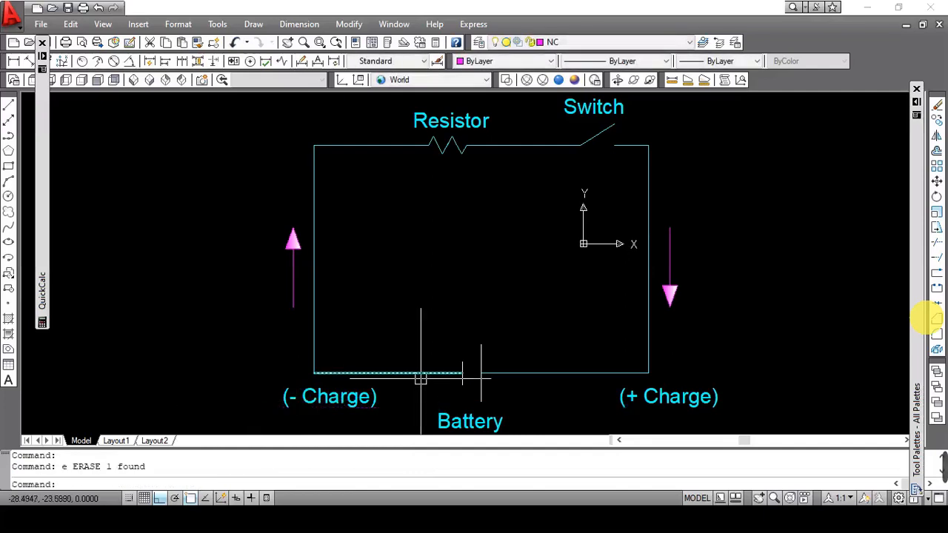
Switch to the Paint reference sketch and compare its labels, arrows and battery symbol with the drawn circuit.
key(alt+Tab)
click(703, 203)
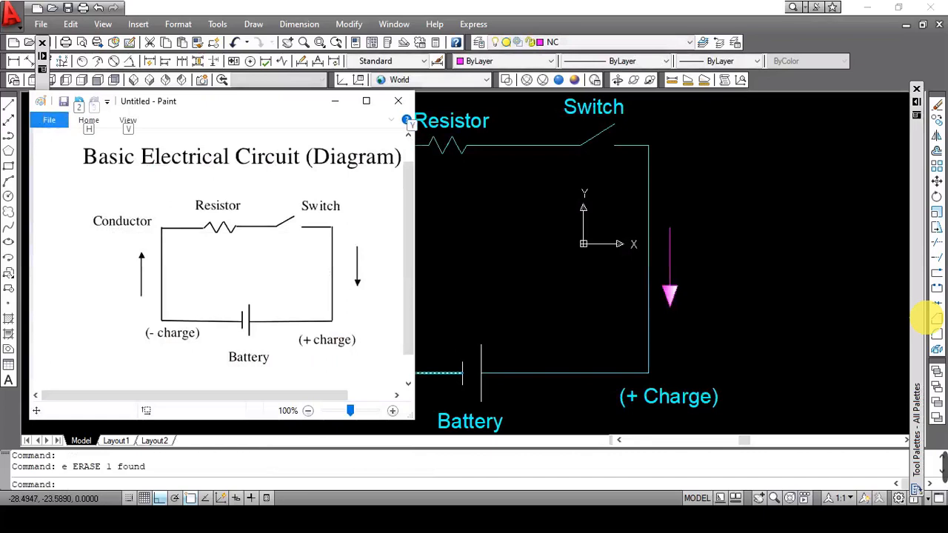
click(796, 252)
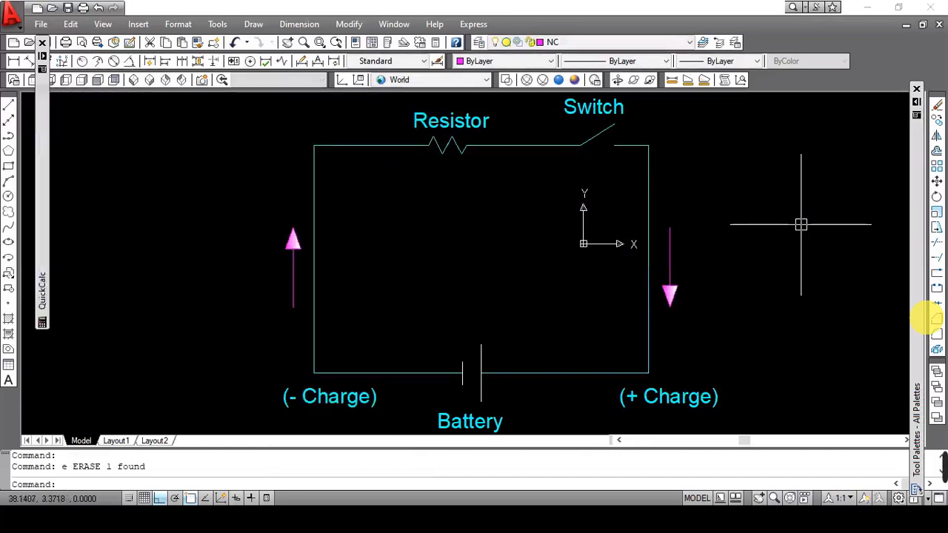
key(alt+Tab)
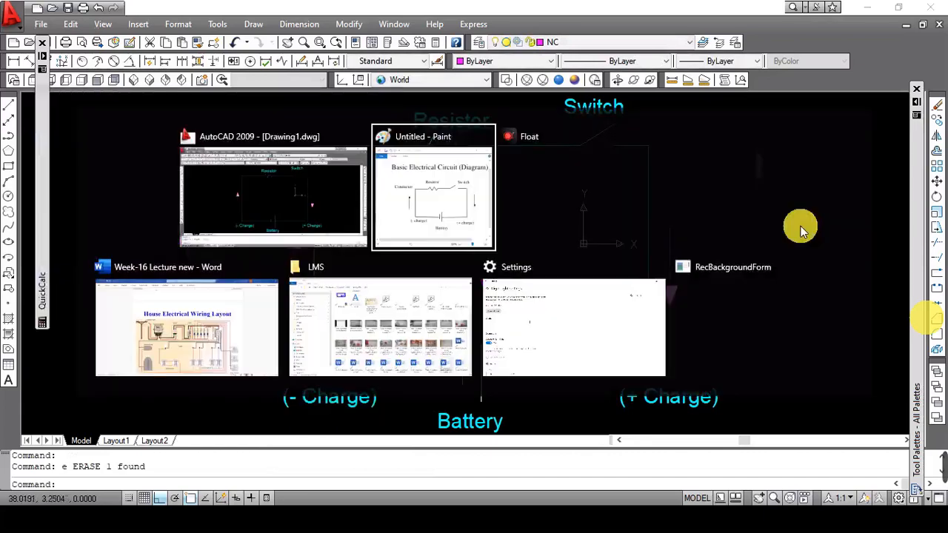
click(459, 210)
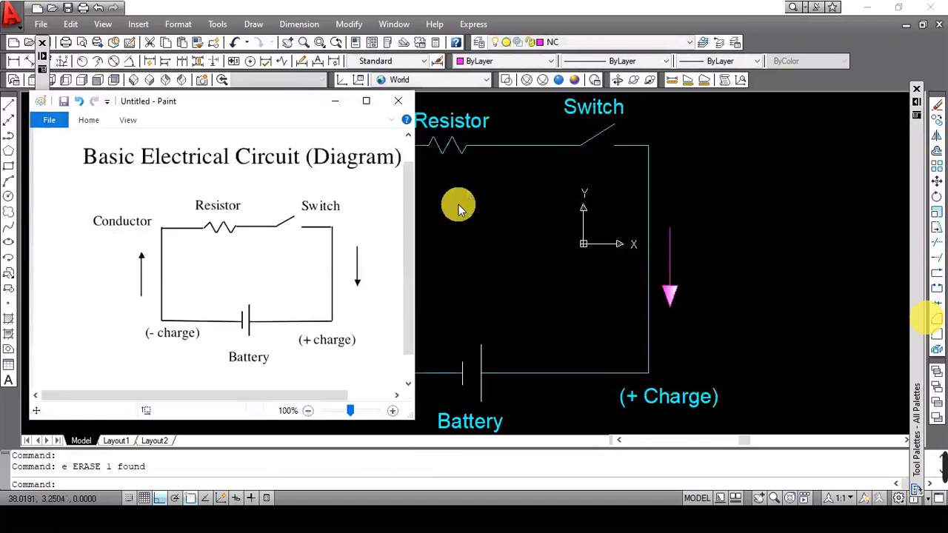
key(alt+Tab)
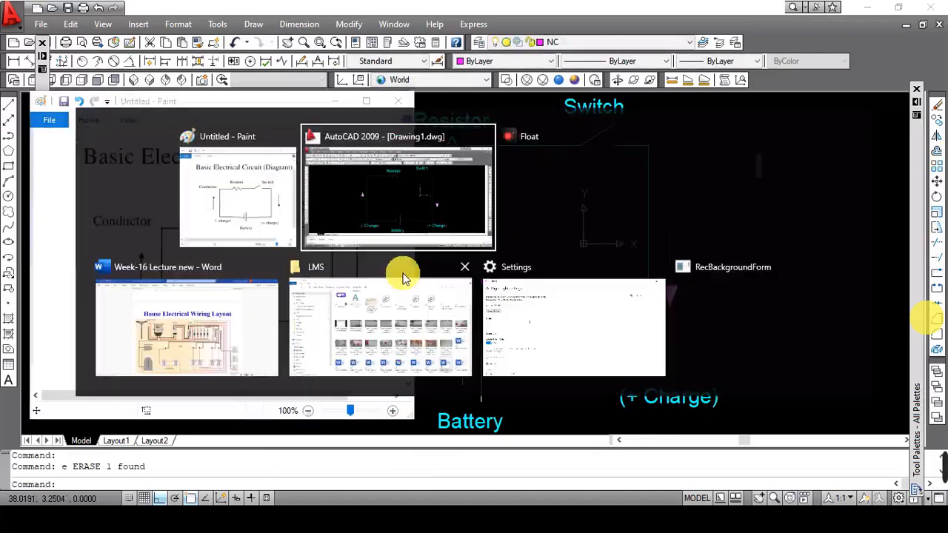
click(246, 342)
key(alt+Tab)
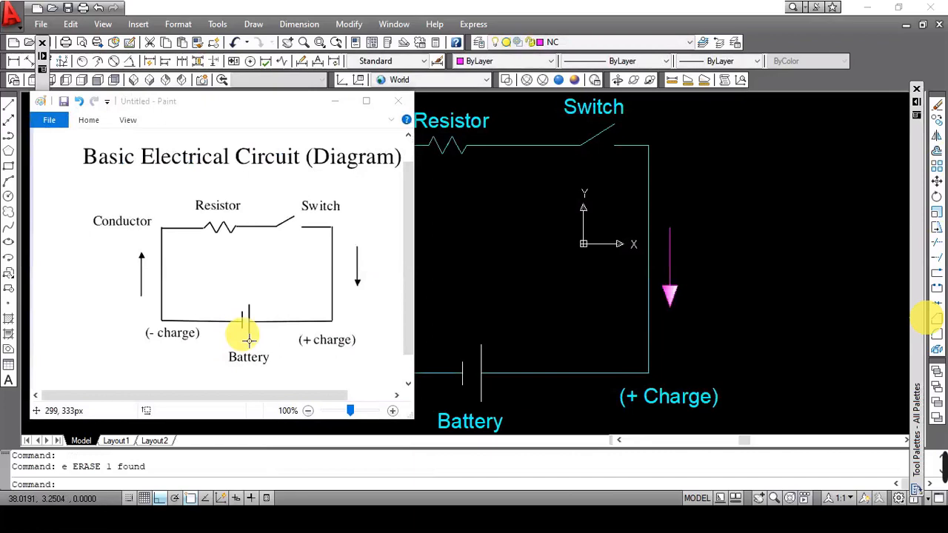
View the House Electrical Wiring Layout page in the Word document Week-16 Lecture new, and return to the AutoCAD drawing.
click(338, 110)
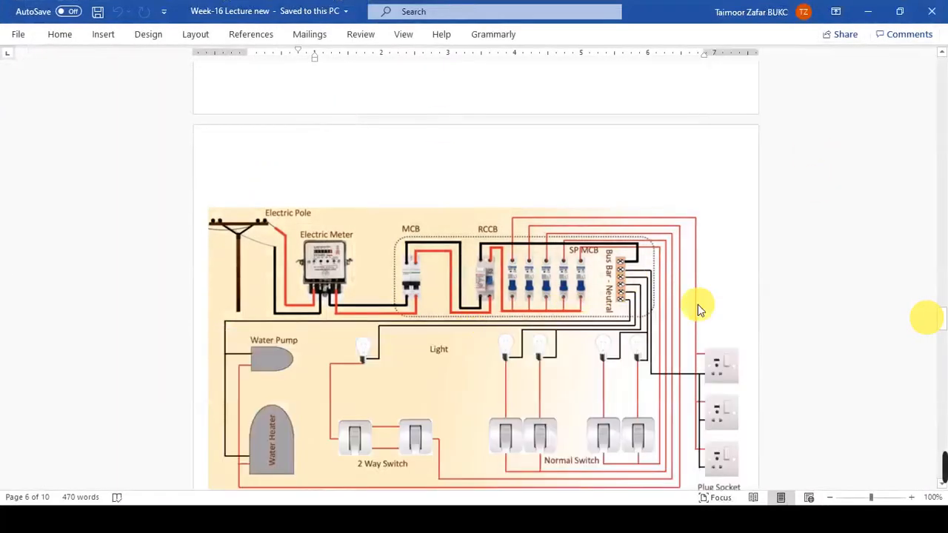
key(super+Down)
key(alt)
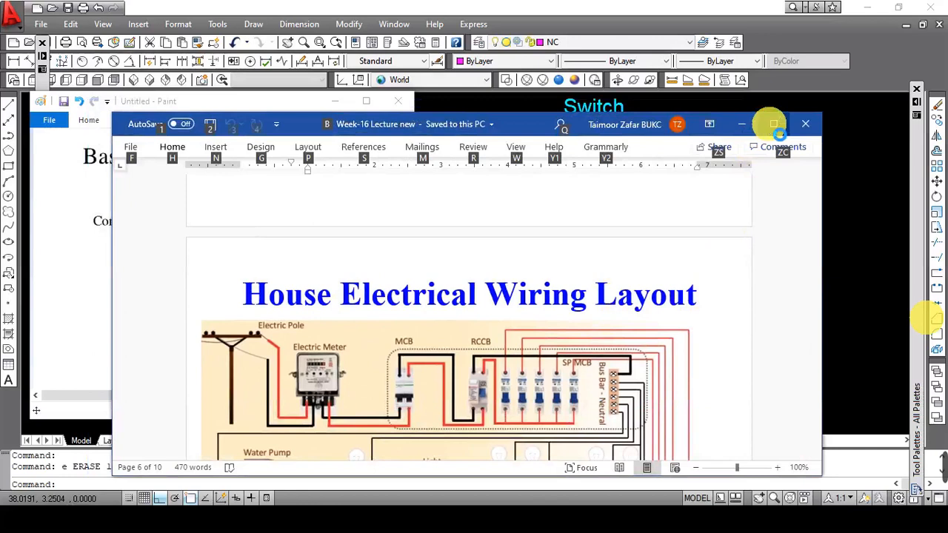
drag(527, 129, 530, 72)
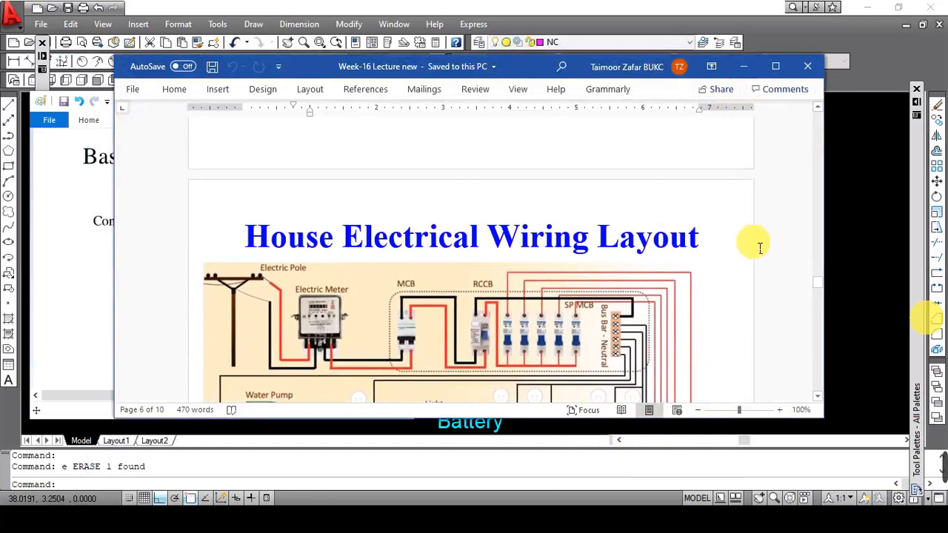
click(776, 66)
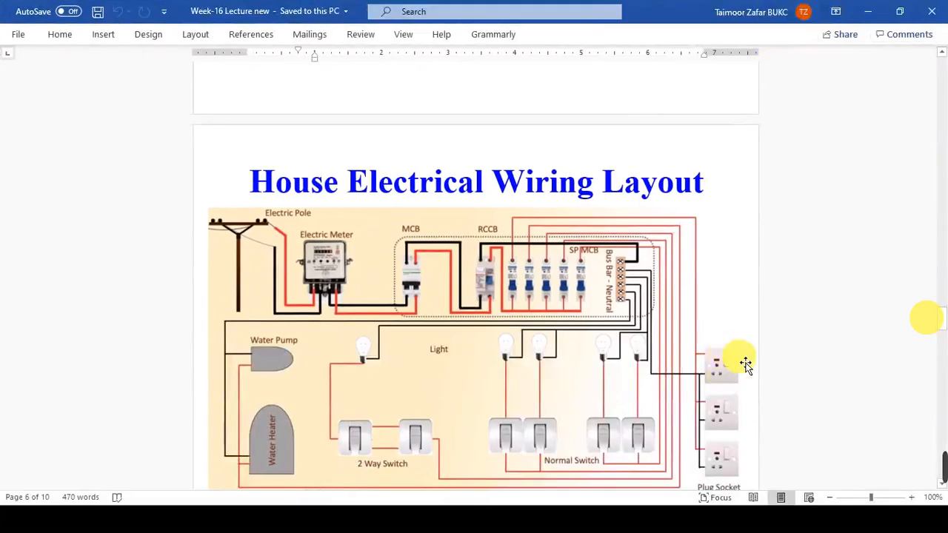
click(868, 11)
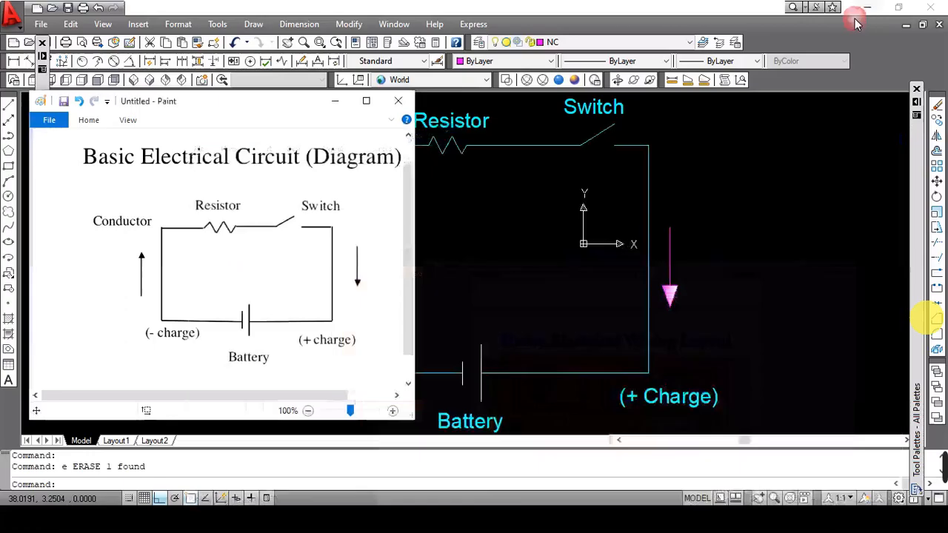
click(337, 101)
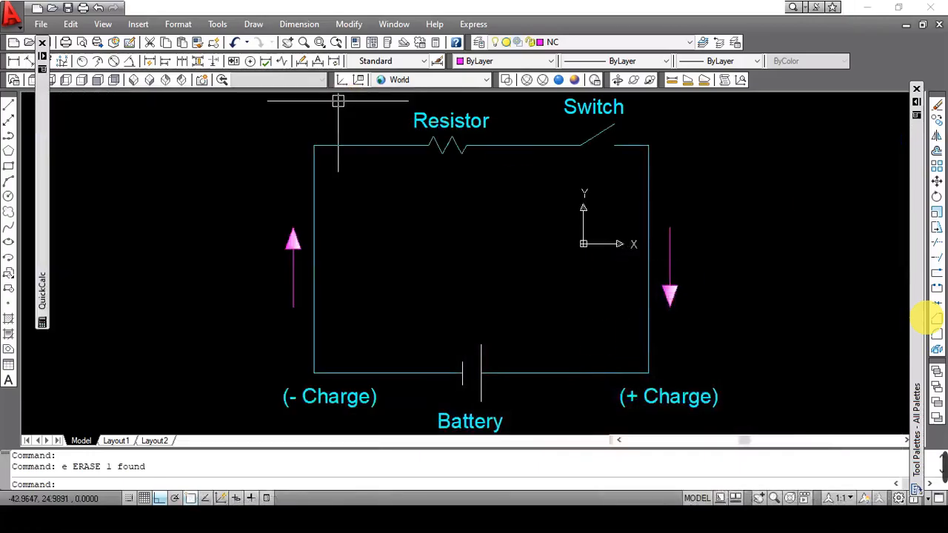
Convert the entire circuit, including its labels and arrows, into a block named Basic_Electrical_Layout and check that it selects as one object.
mouse_move(937, 466)
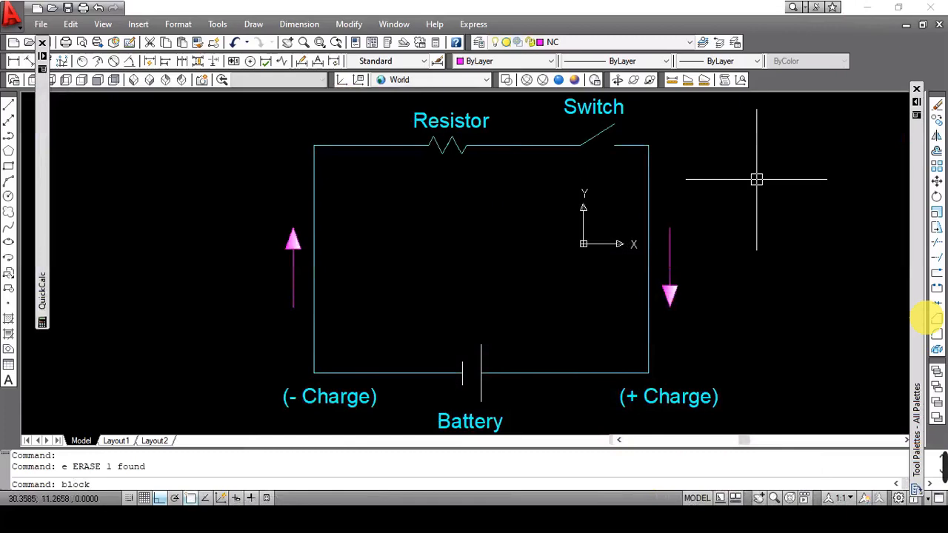
key(Return)
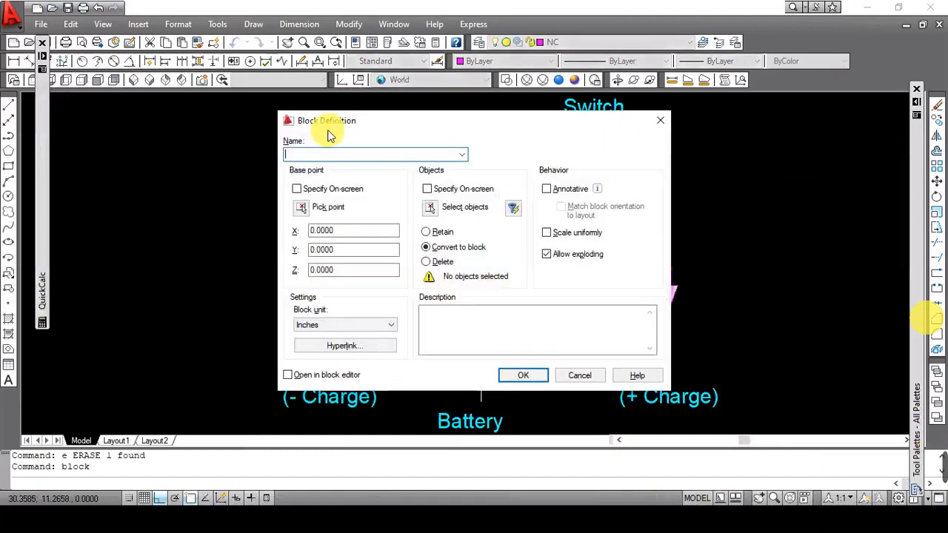
text(Basic_Electrical_Layout)
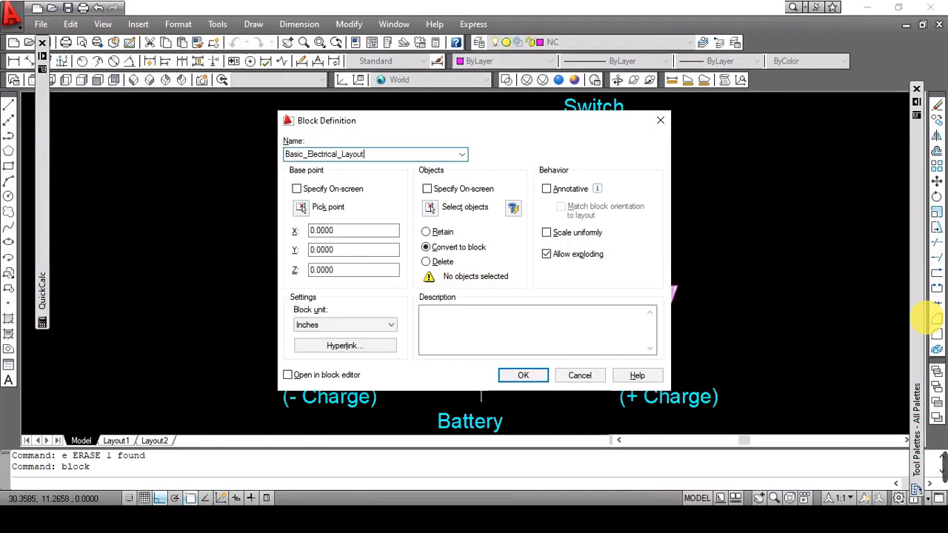
click(465, 207)
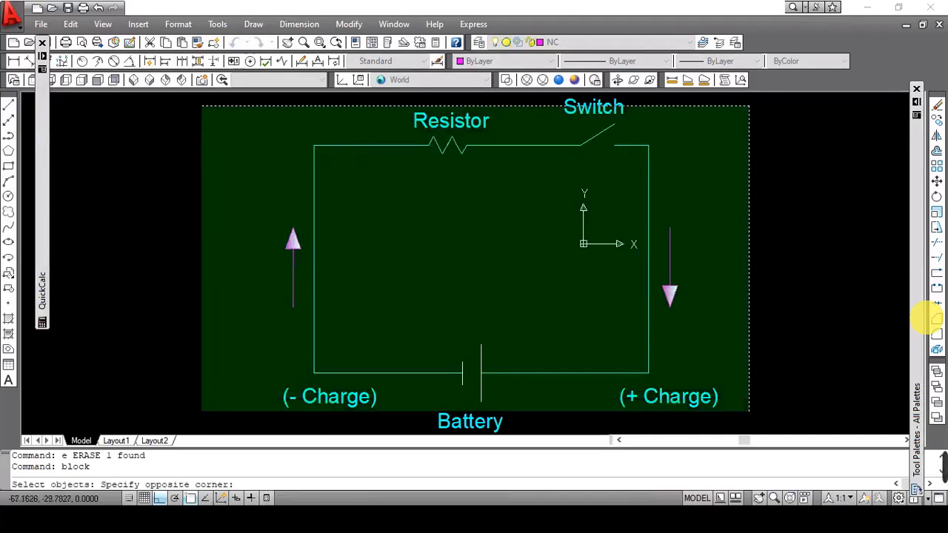
click(195, 432)
key(Return)
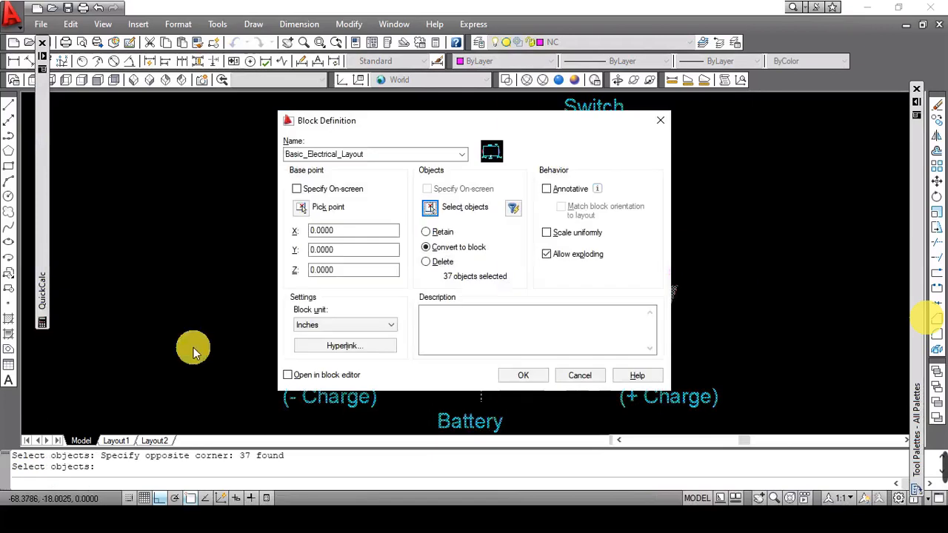
click(513, 377)
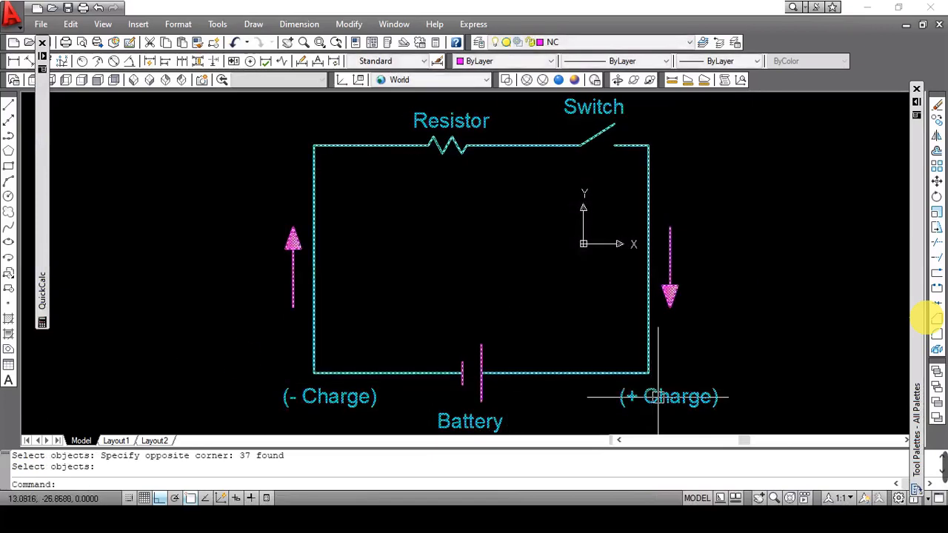
click(650, 365)
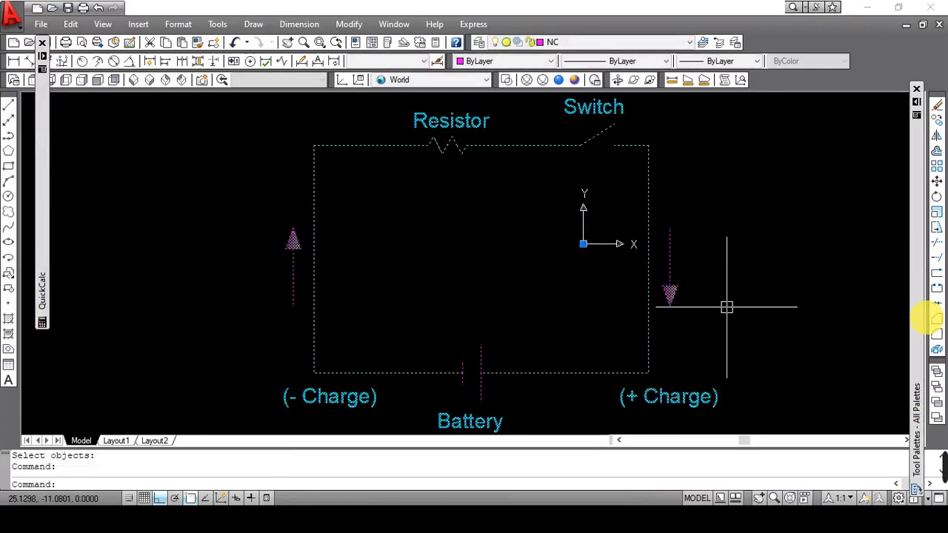
key(Escape)
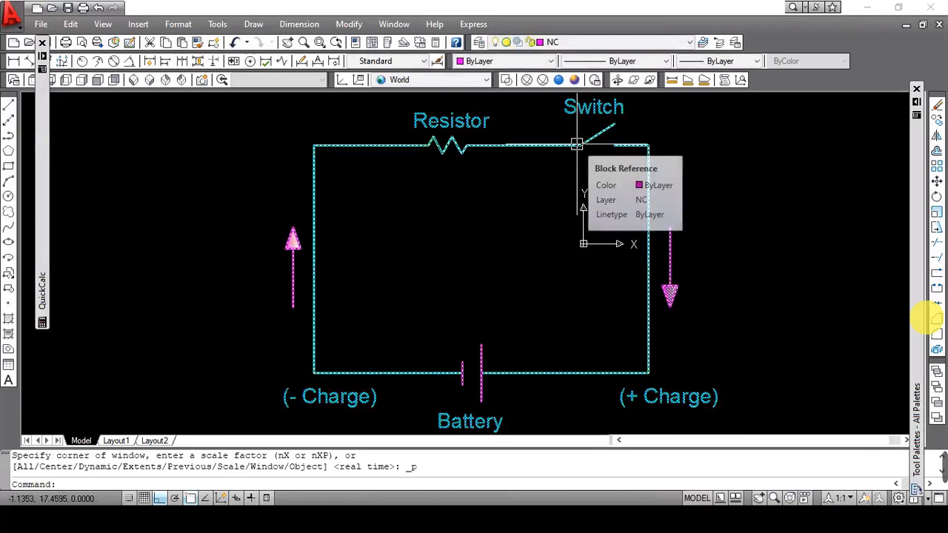
Insert the Basic_Electrical_Layout block at scale 1 and rotation 0 above and to the left of the original circuit.
mouse_move(560, 143)
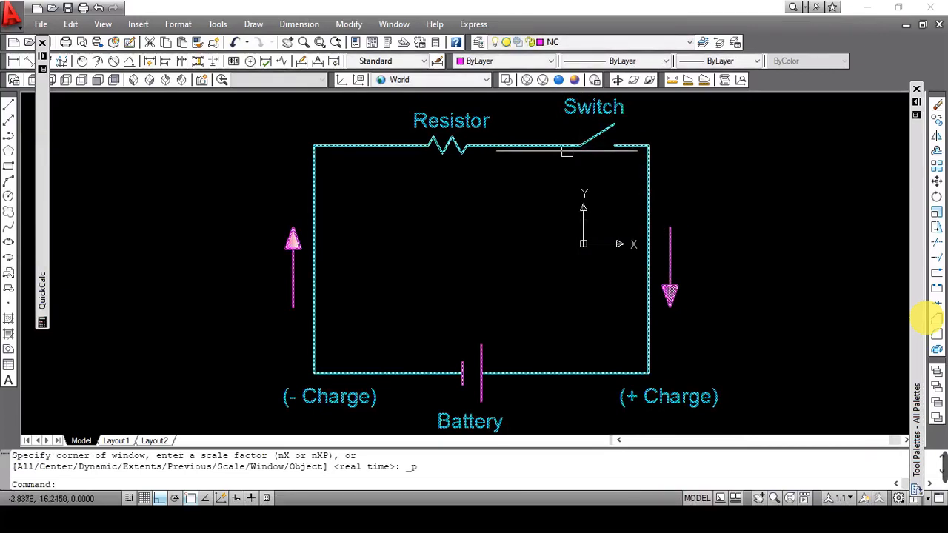
mouse_move(943, 464)
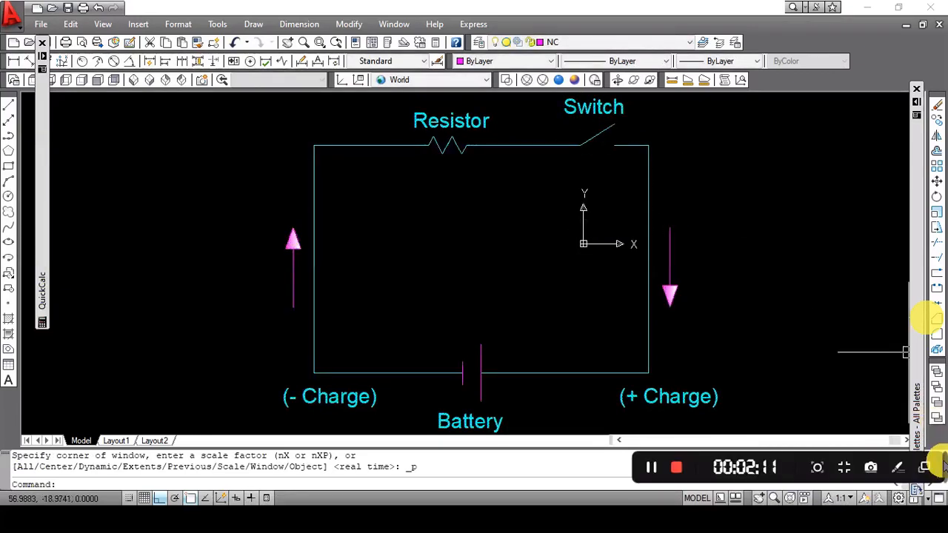
click(306, 47)
drag(423, 138, 385, 197)
right_click(381, 195)
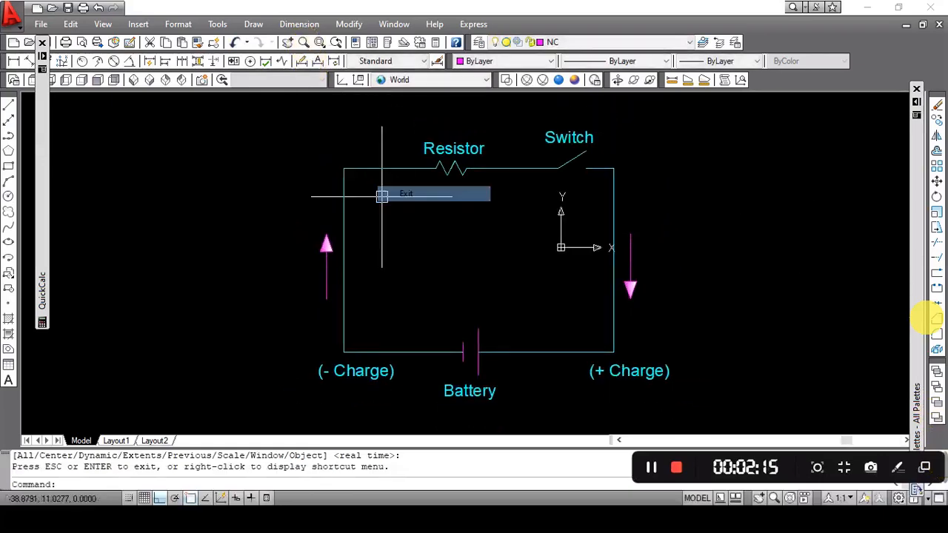
click(404, 194)
click(138, 24)
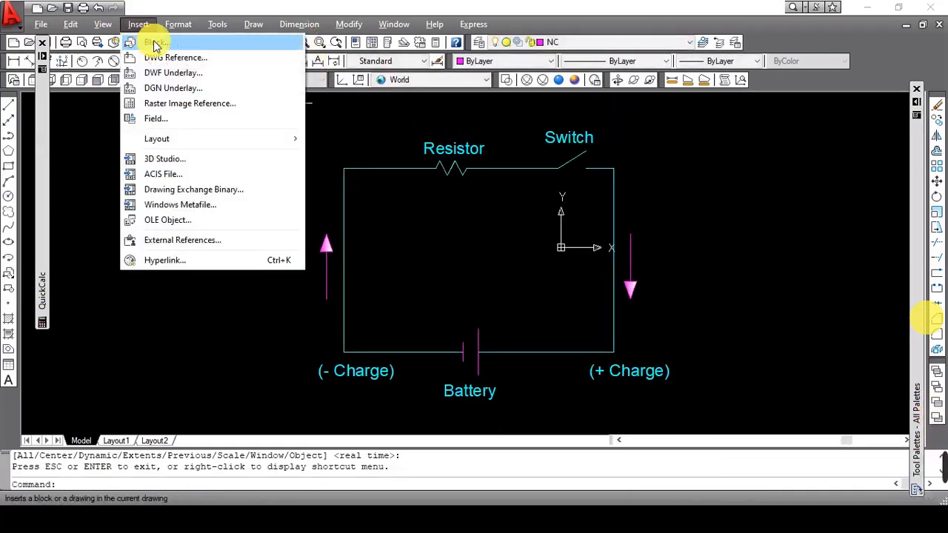
click(155, 43)
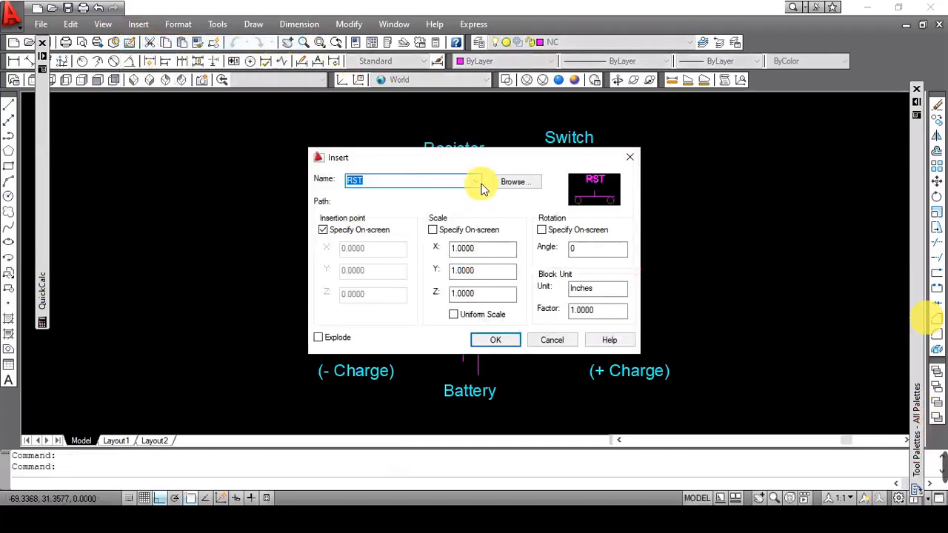
click(476, 183)
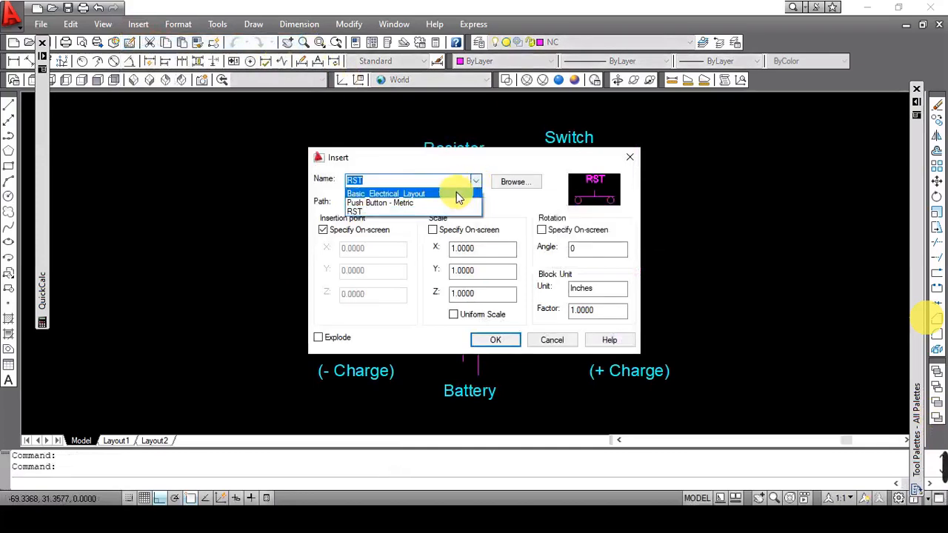
click(456, 194)
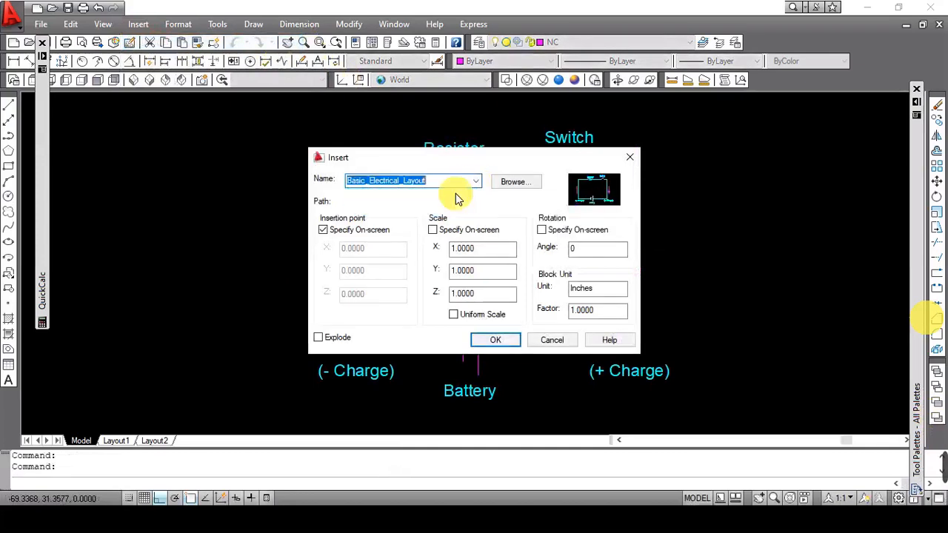
click(506, 339)
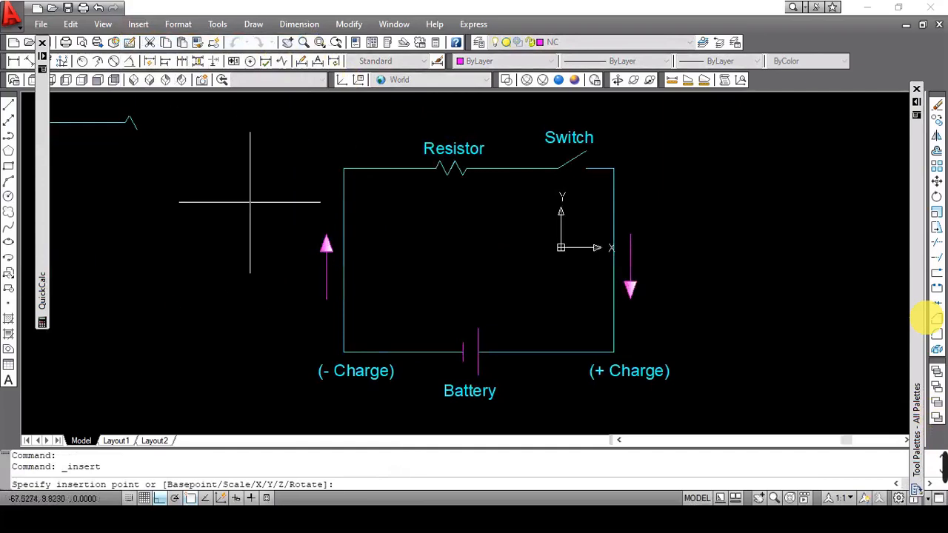
click(240, 104)
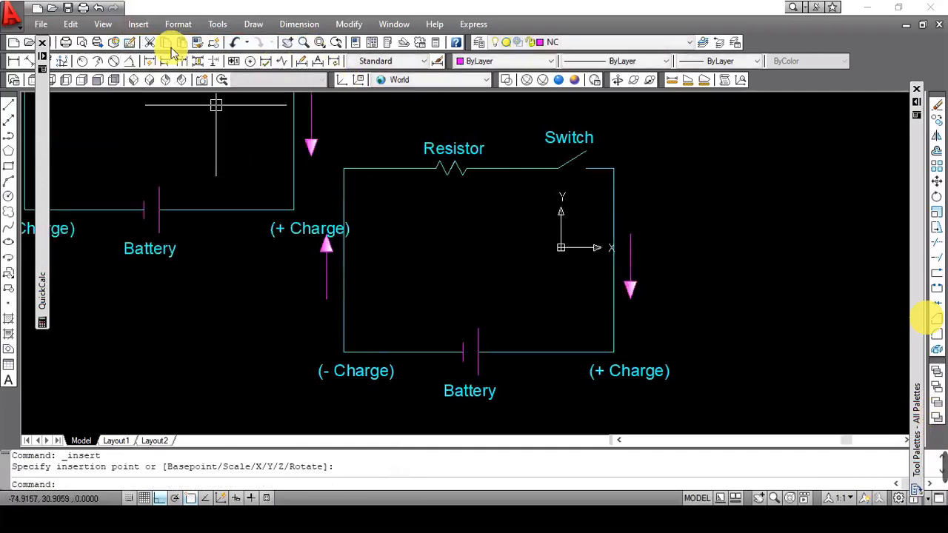
Try to insert the Push Button - Metric block to the right of the original circuit, leaving its Reference Designator blank.
click(145, 24)
click(164, 42)
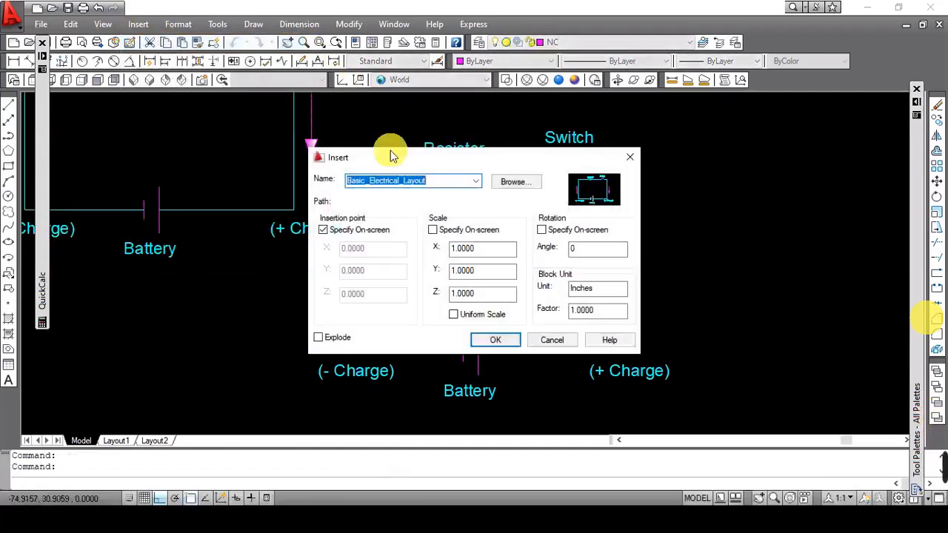
click(474, 181)
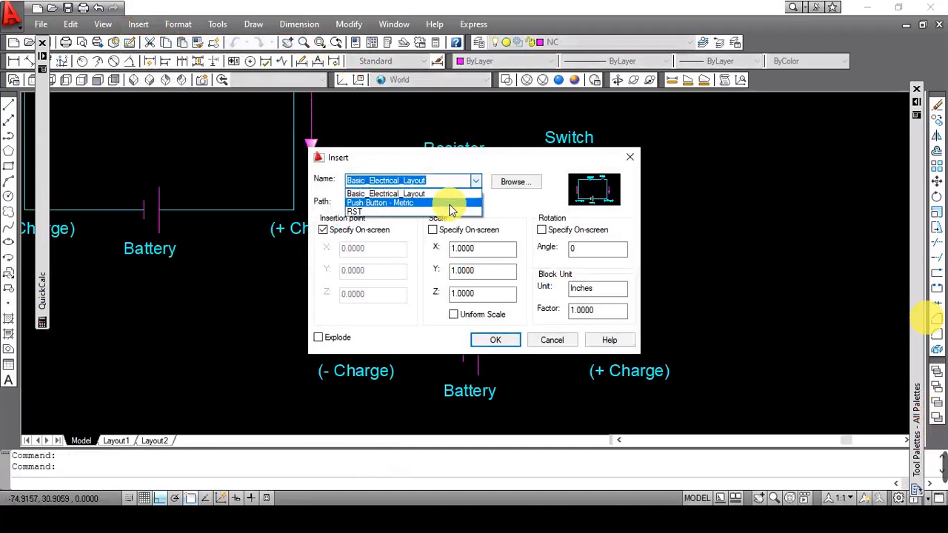
click(449, 203)
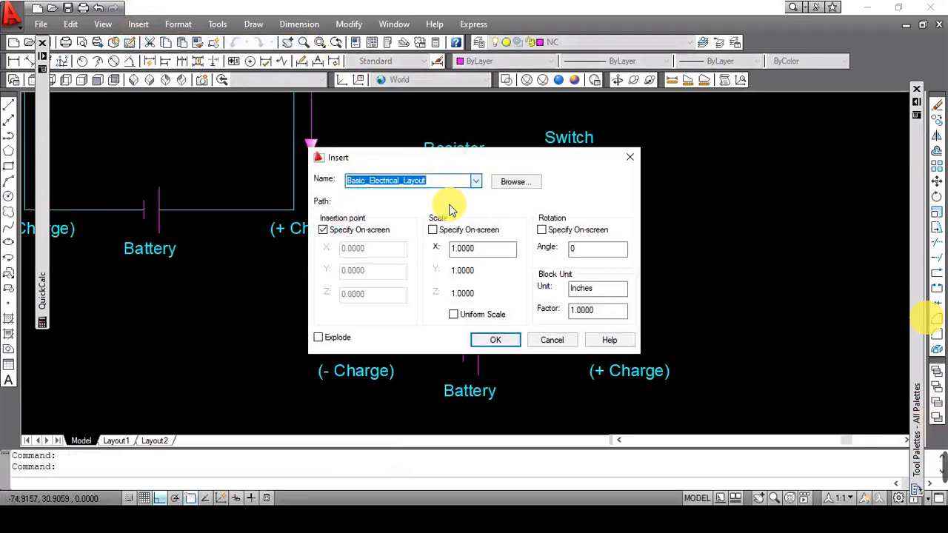
click(494, 342)
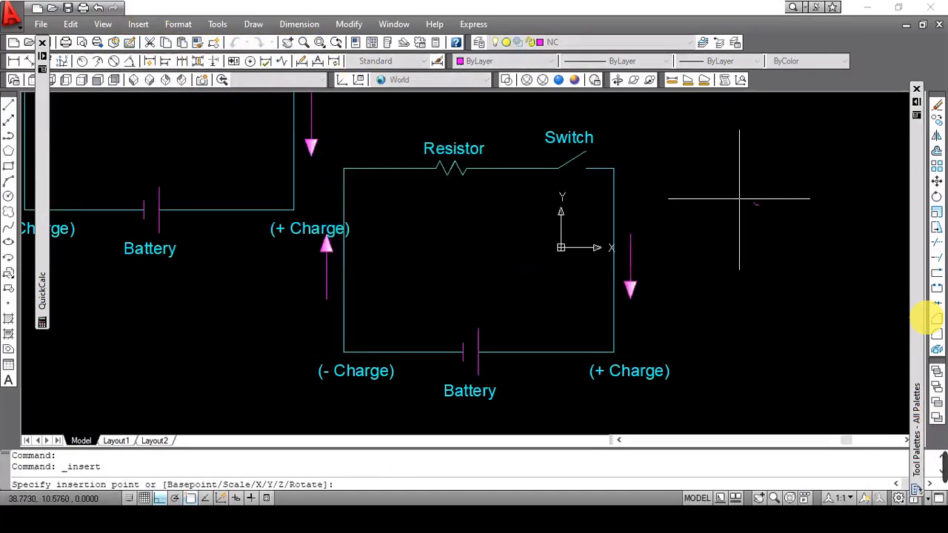
click(742, 196)
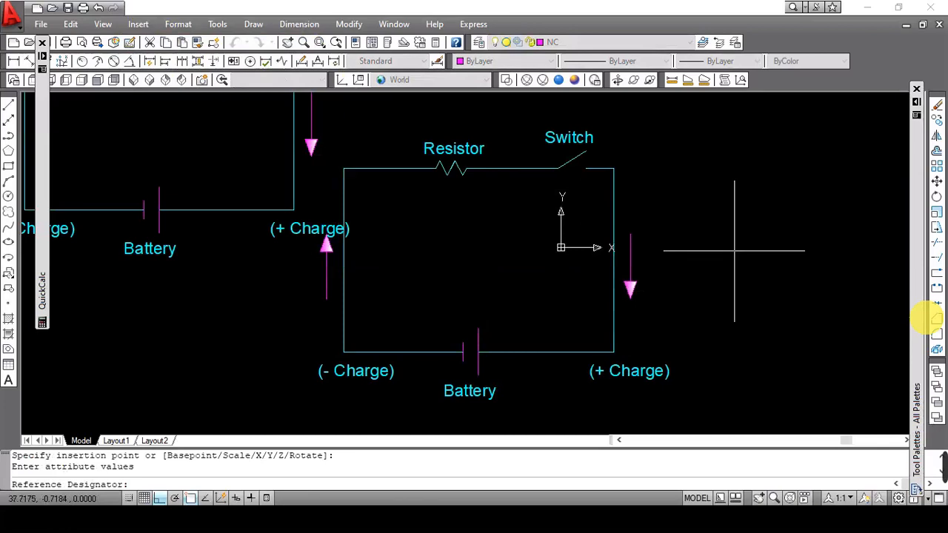
key(Return)
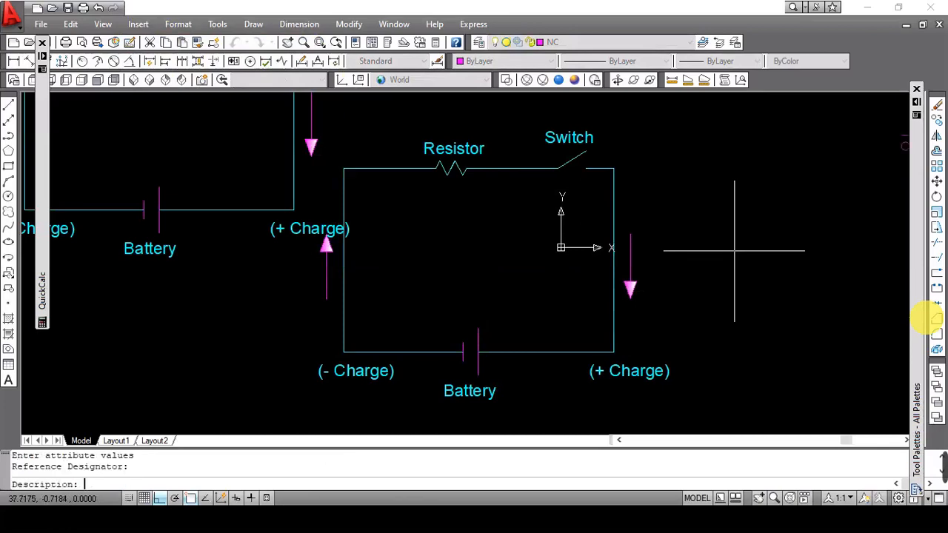
click(333, 46)
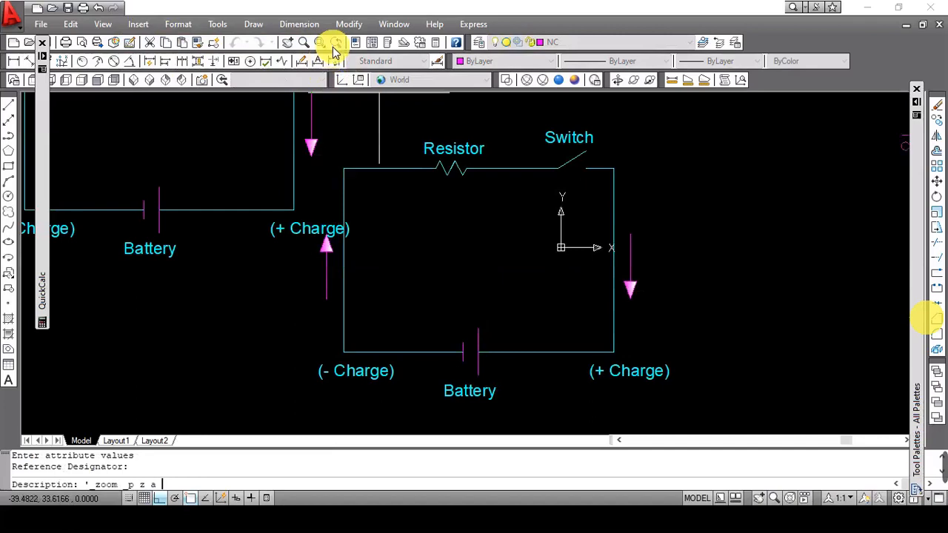
key(Escape)
key(Escape)
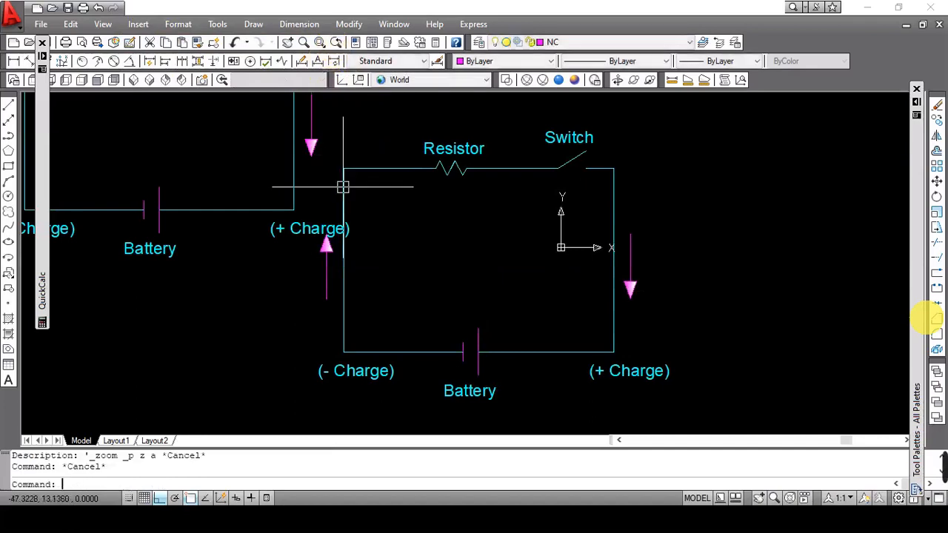
Insert the RST block at scale 1 and rotation 0 in the empty area left of the upper circuit.
text(z)
key(Return)
text(e)
key(Return)
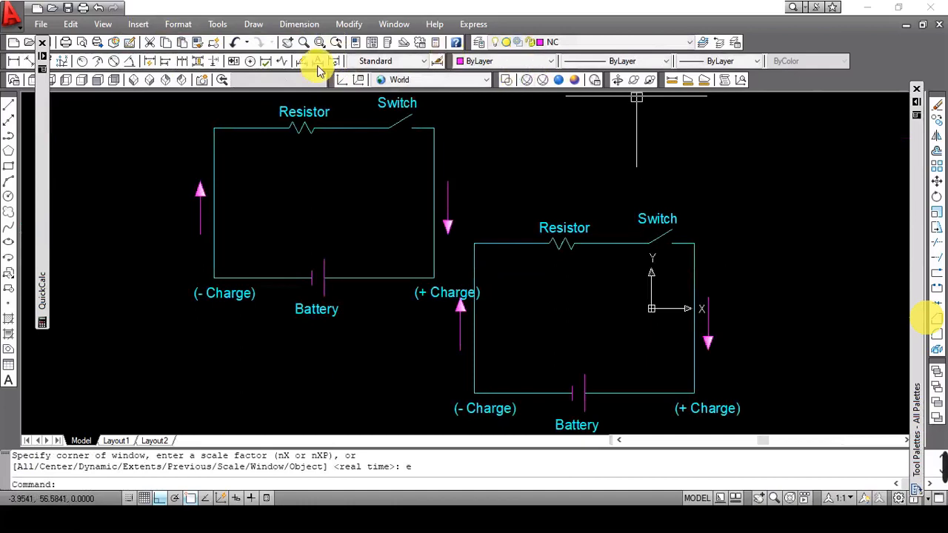
click(291, 43)
drag(884, 205, 596, 298)
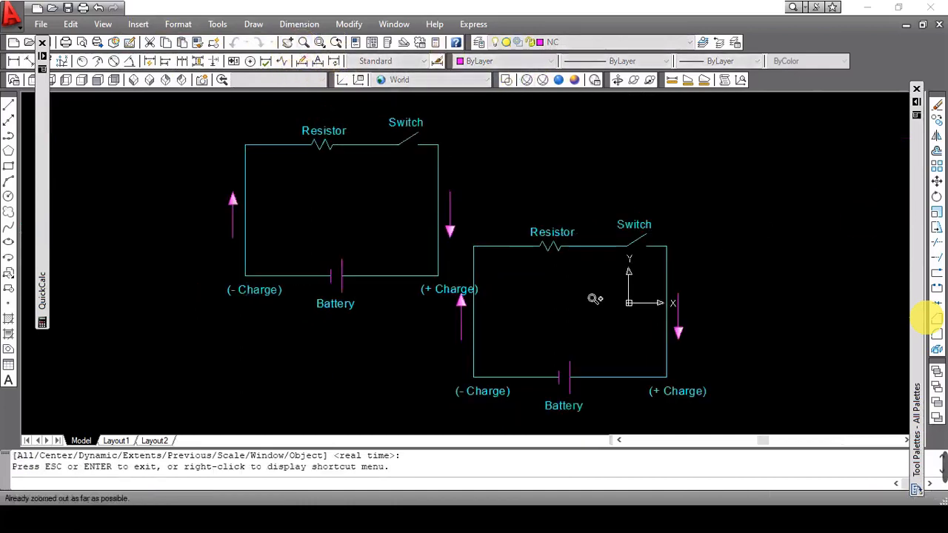
right_click(585, 196)
click(596, 202)
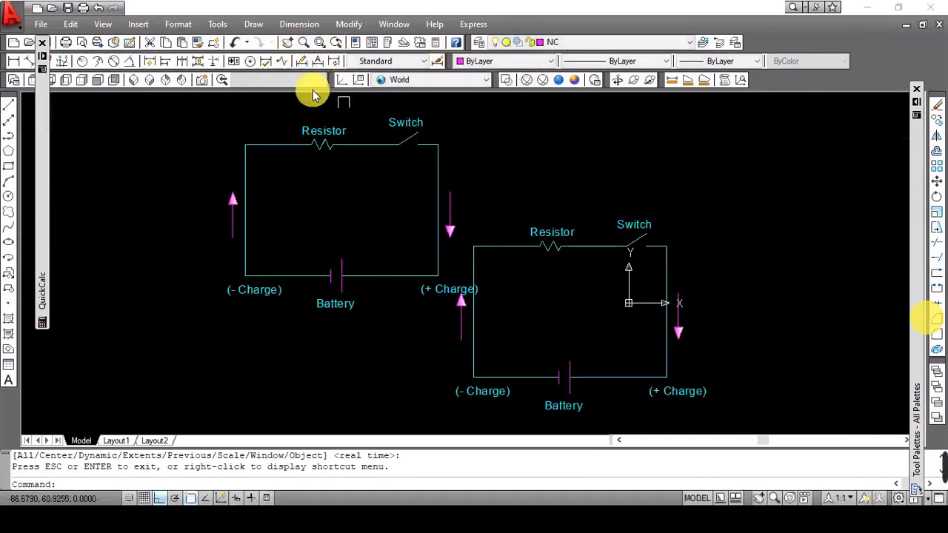
click(137, 24)
click(155, 38)
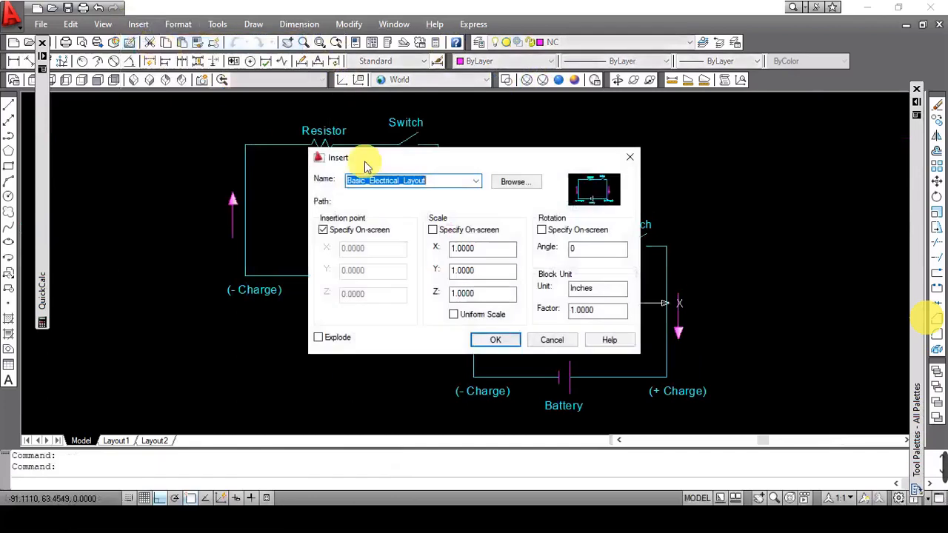
click(476, 181)
click(437, 209)
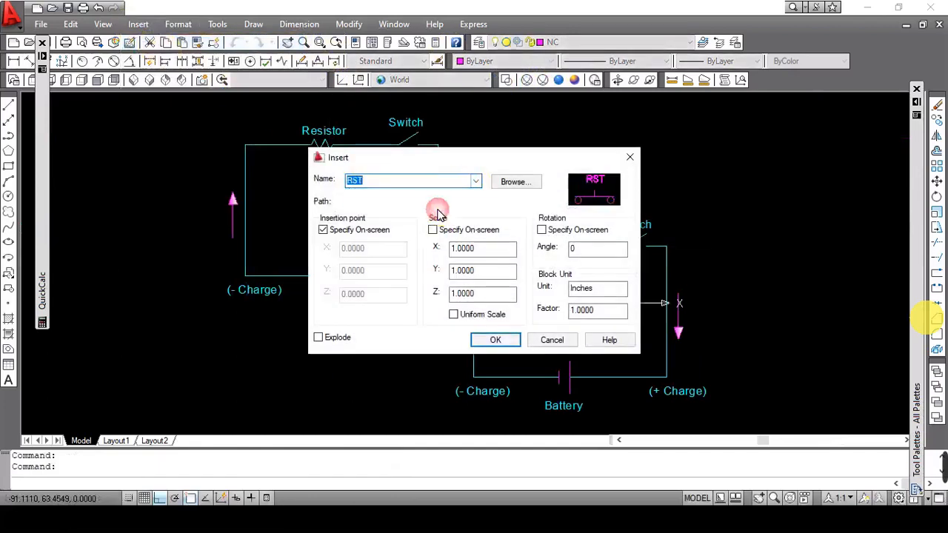
click(498, 340)
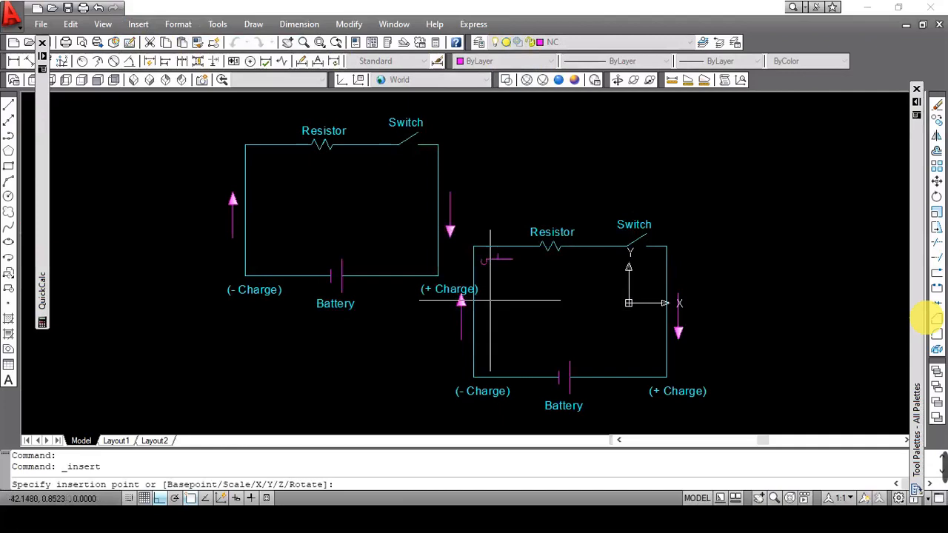
click(134, 257)
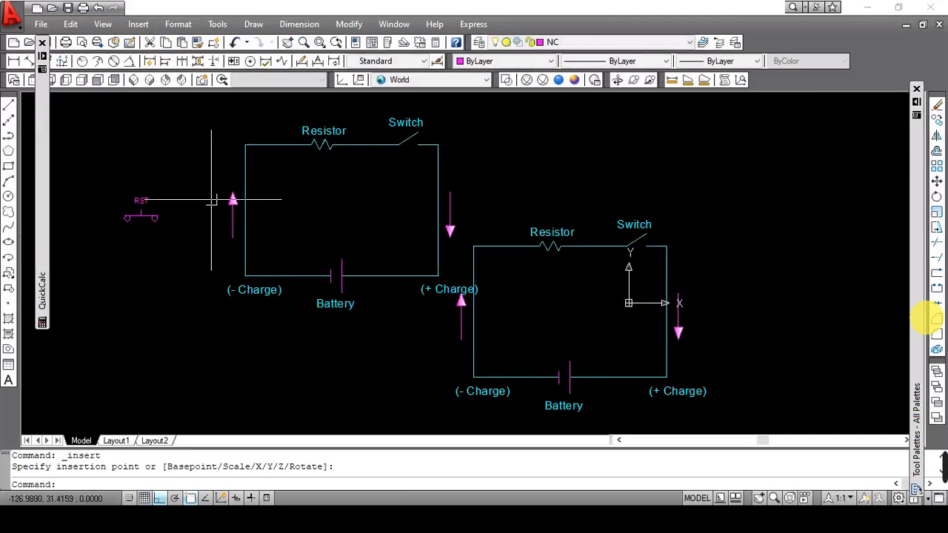
Close the QuickCalc palette and start a new drawing from the acad template.
click(45, 43)
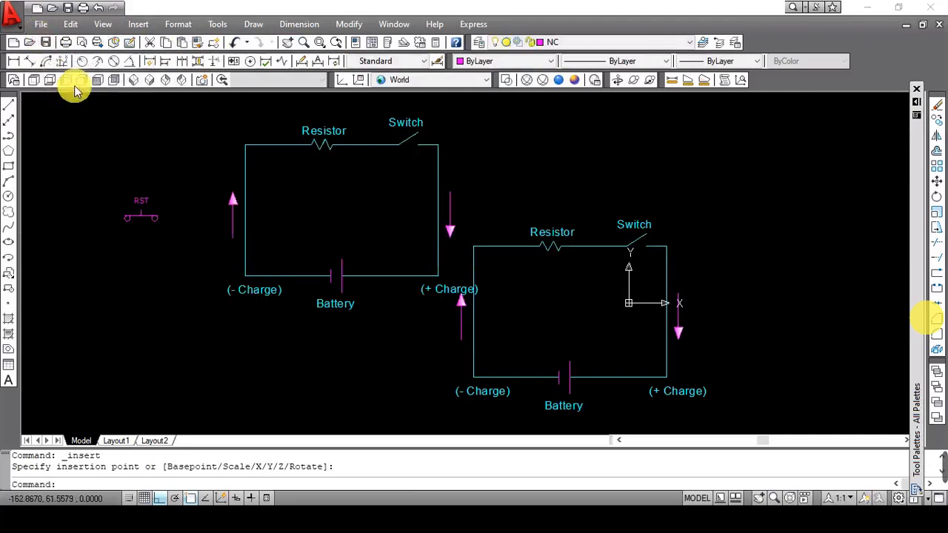
click(15, 42)
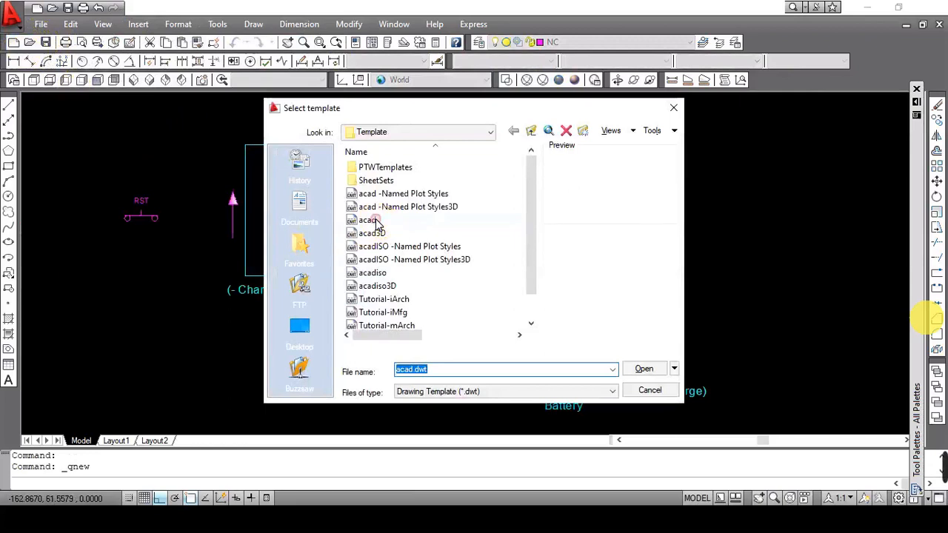
double_click(375, 221)
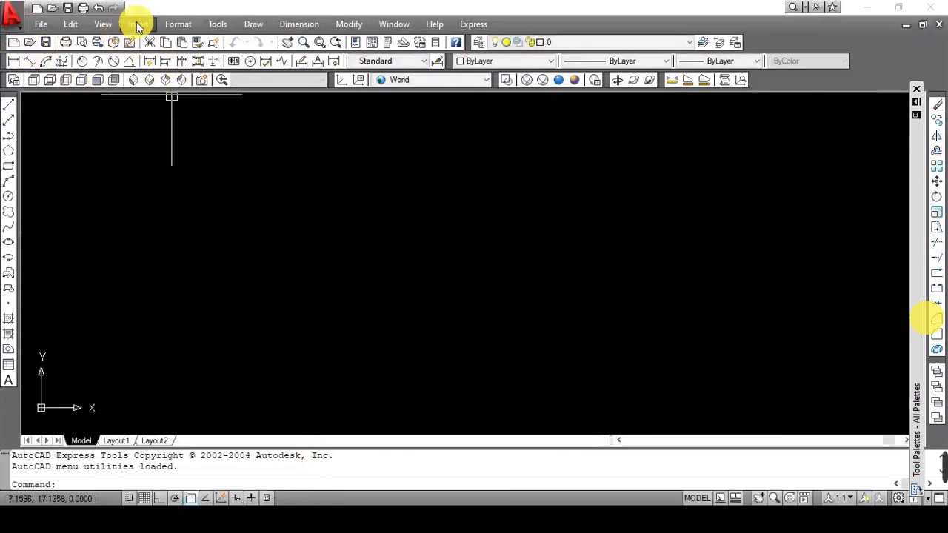
Check which blocks the new drawing offers for insertion and browse the Documents folder for drawing files.
click(137, 24)
click(154, 40)
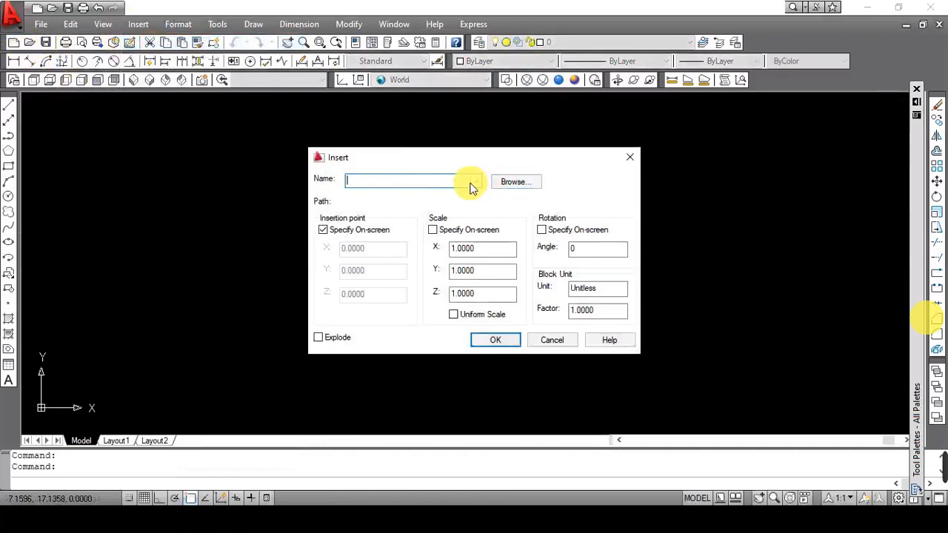
click(478, 182)
click(478, 183)
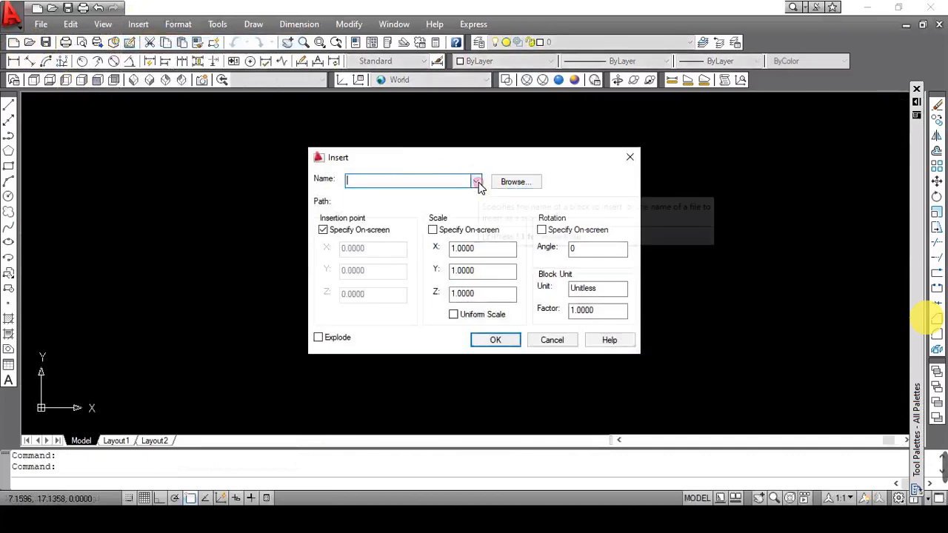
click(552, 341)
click(515, 182)
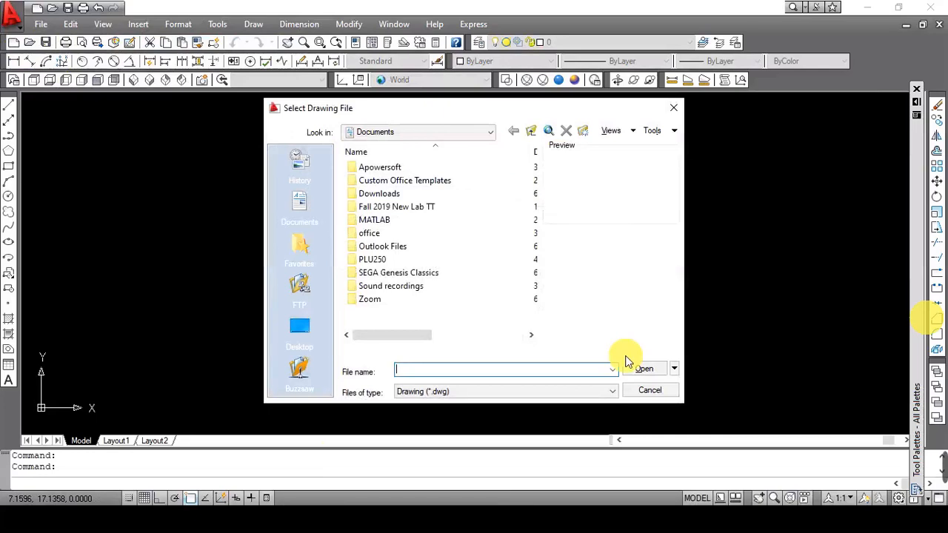
click(652, 389)
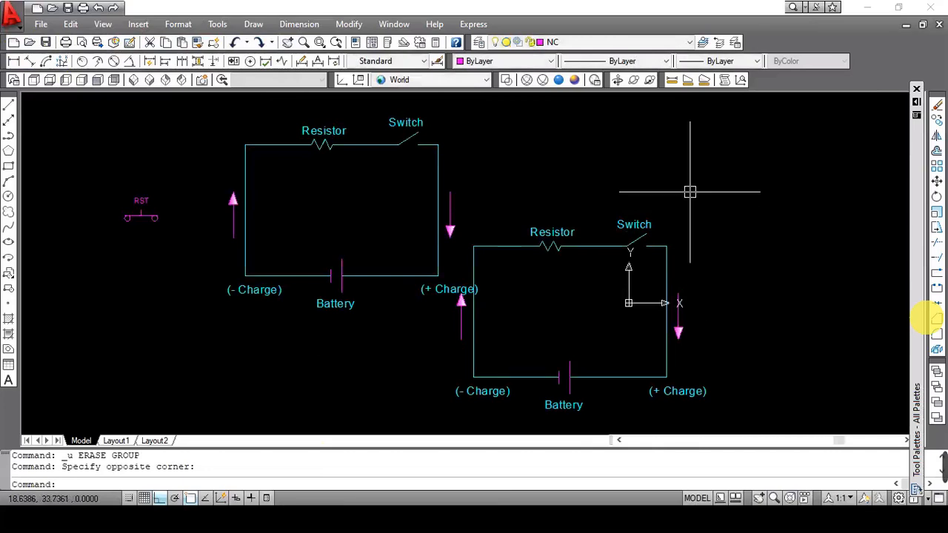
In the circuit drawing, start an export of type Block (*.dwg) to the existing file Electrical in Documents.
click(40, 24)
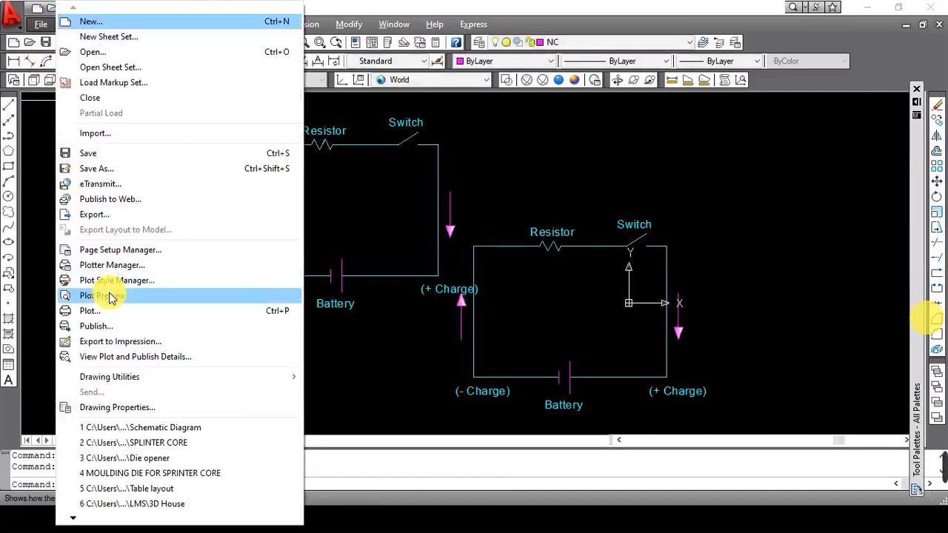
click(119, 214)
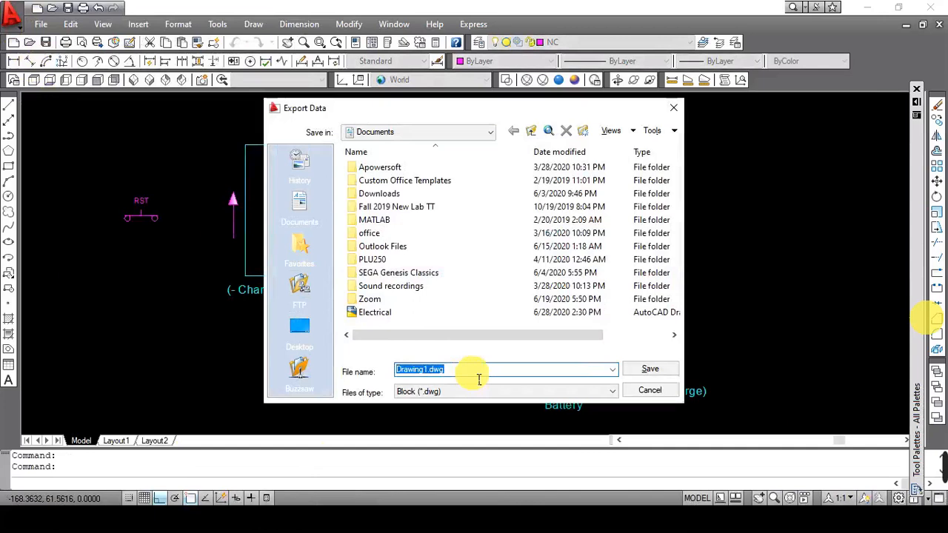
click(401, 314)
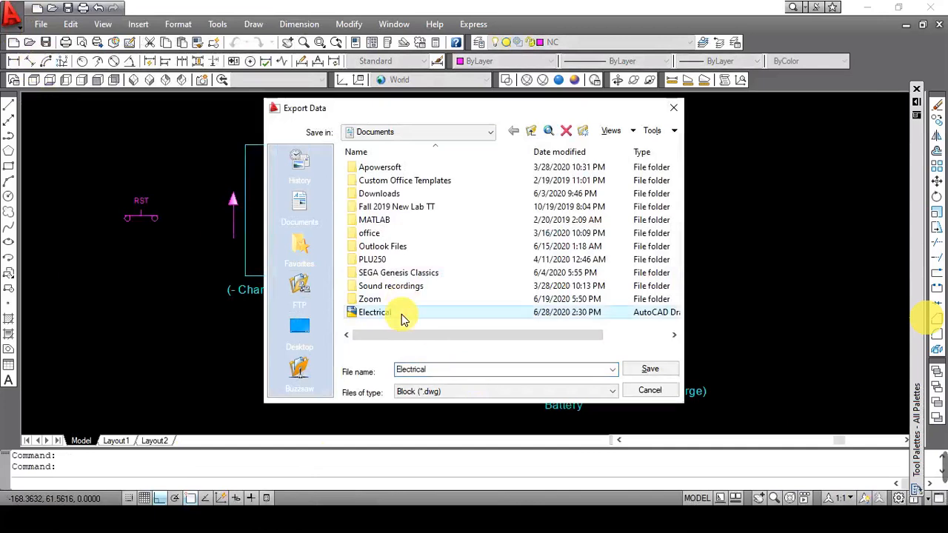
click(487, 391)
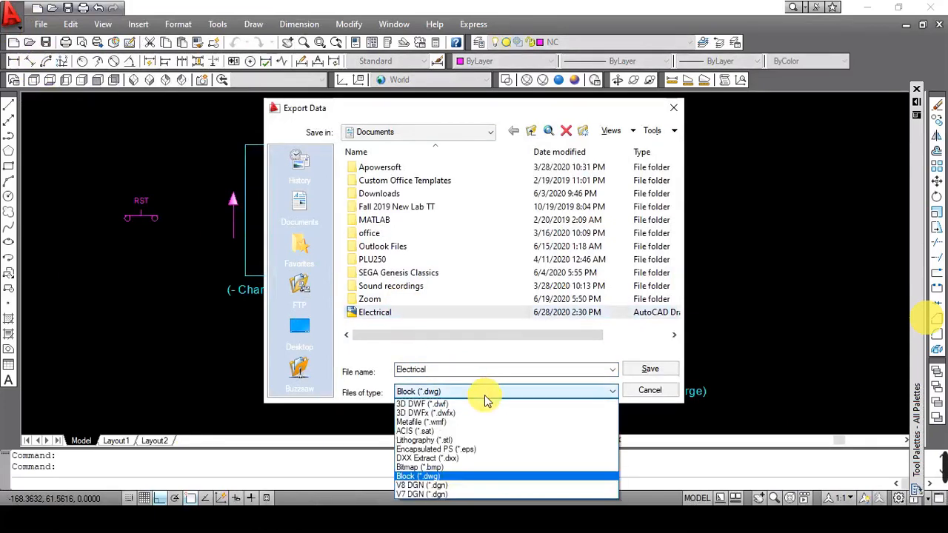
click(485, 476)
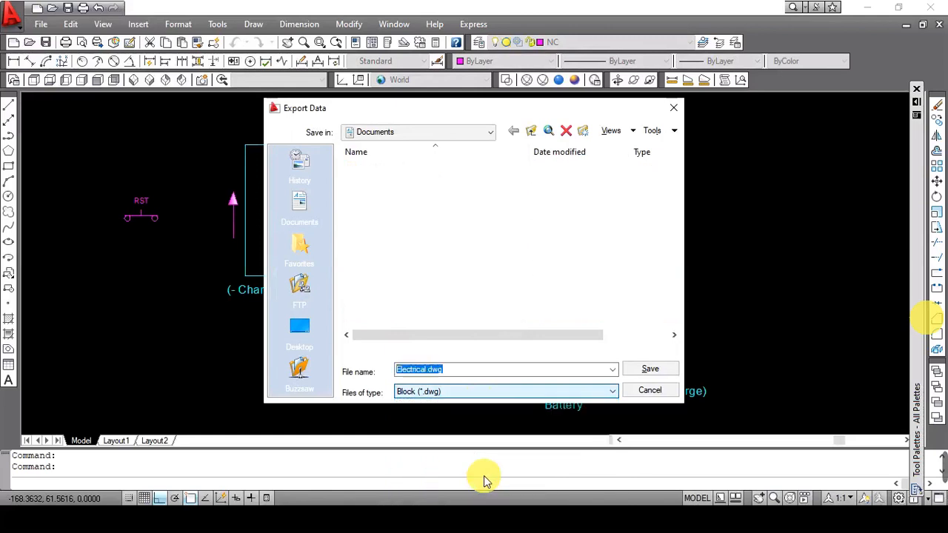
click(652, 371)
click(445, 289)
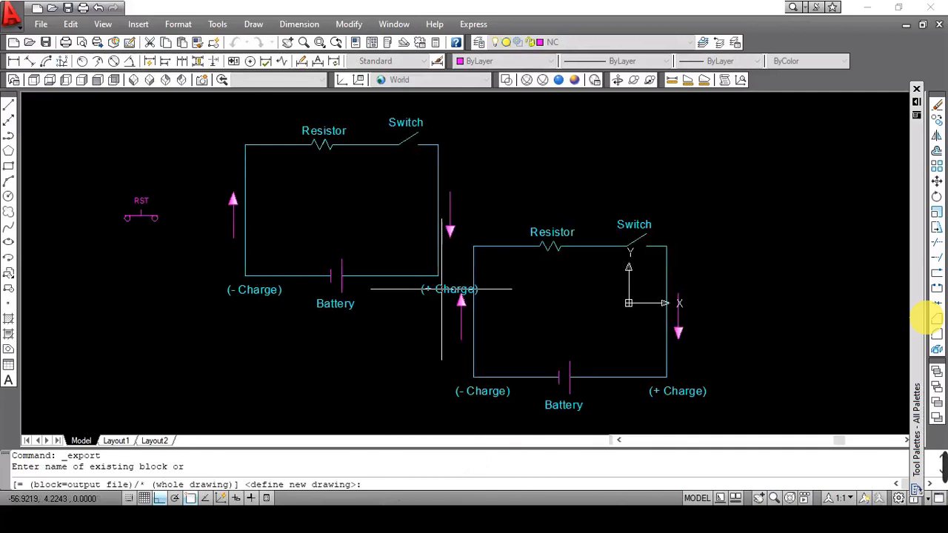
Define the exported block as a new drawing from the lower-right circuit, using its lower-left corner as the base point.
key(Return)
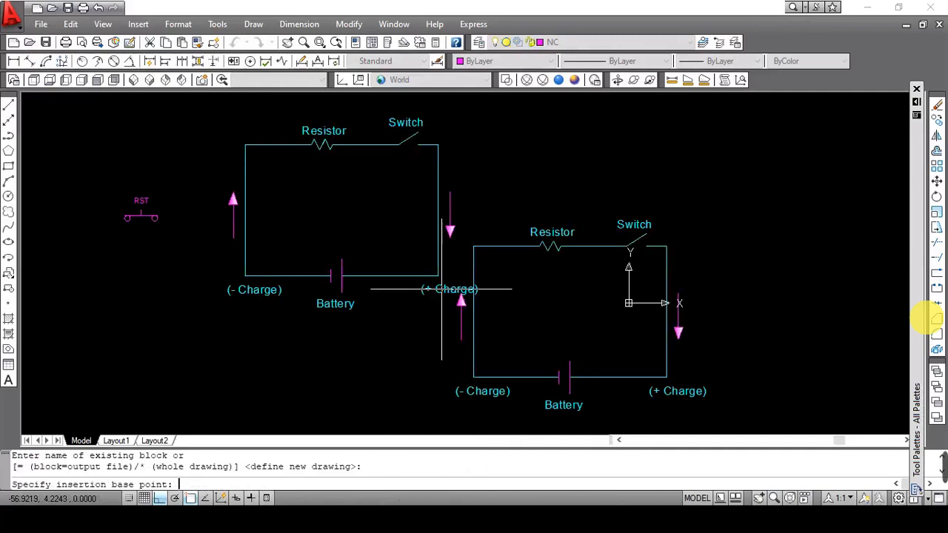
click(474, 378)
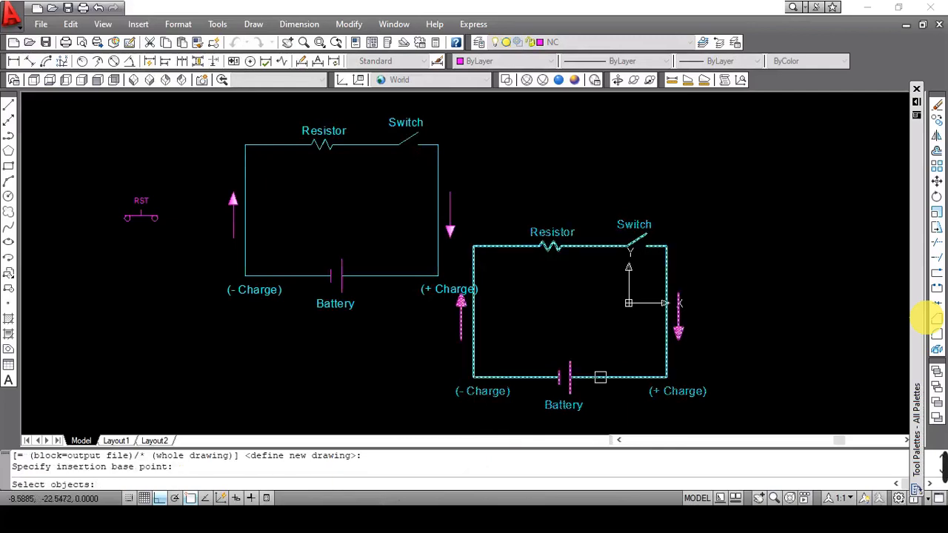
click(600, 377)
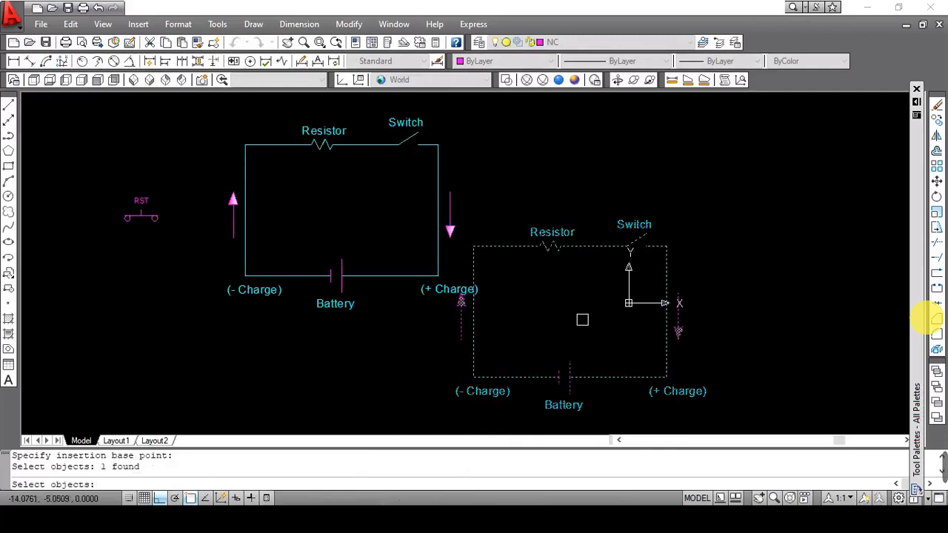
key(Return)
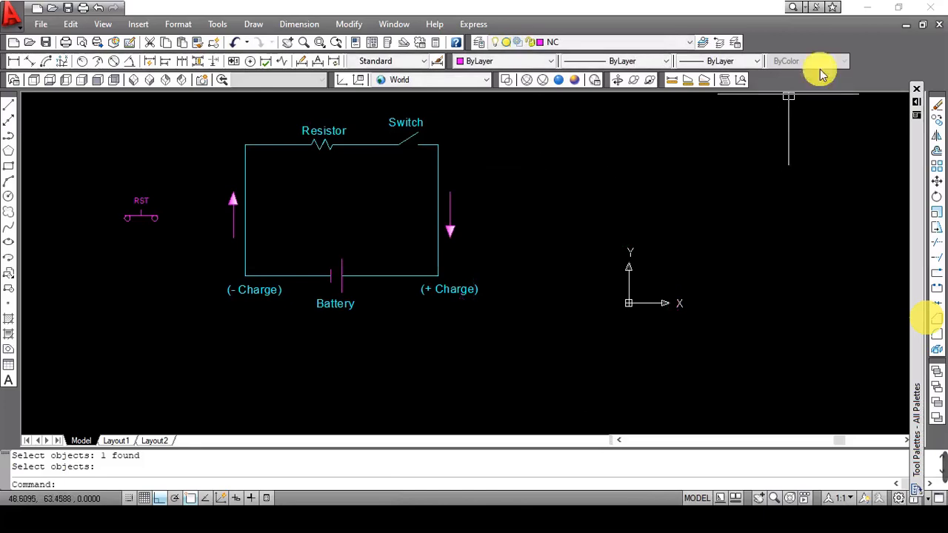
Switch to the new drawing and choose the Electrical drawing file from Documents as the block to insert.
click(906, 24)
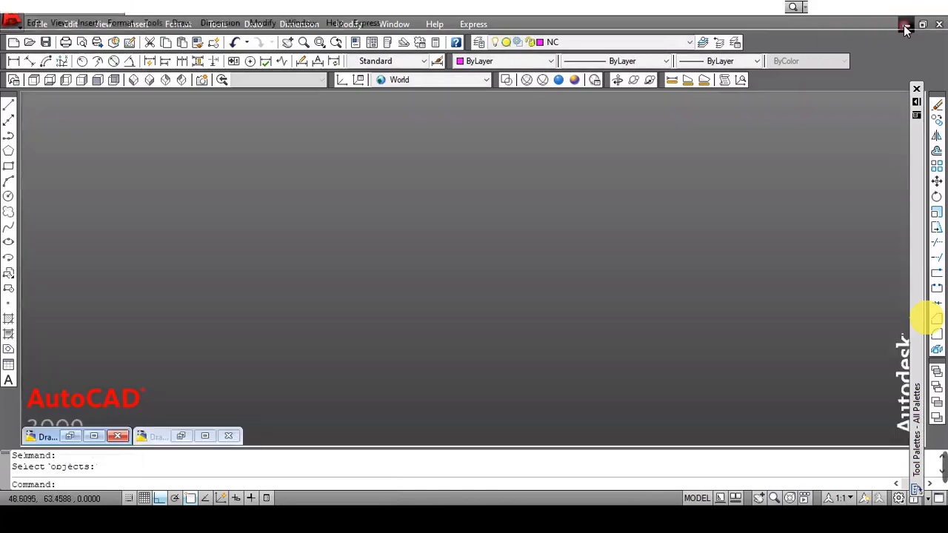
double_click(72, 437)
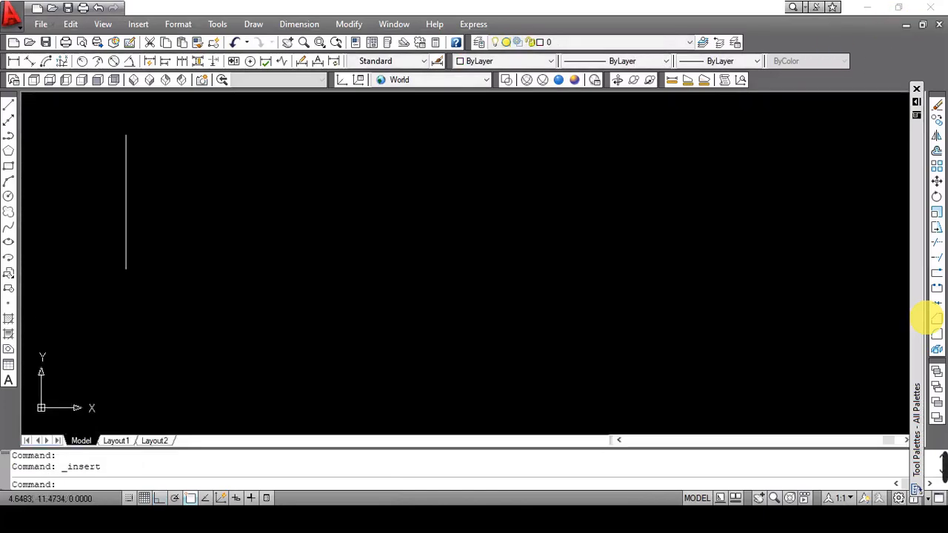
click(138, 24)
click(158, 40)
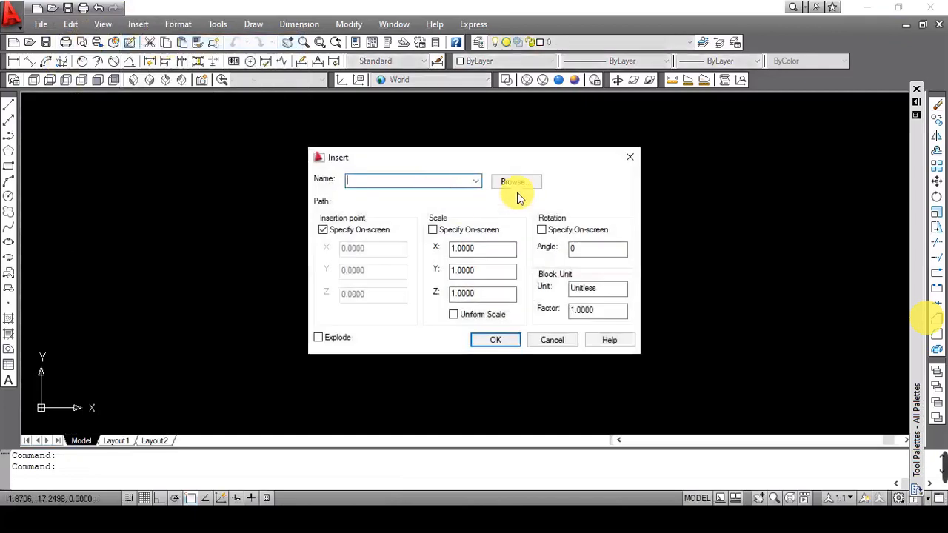
click(526, 183)
click(374, 312)
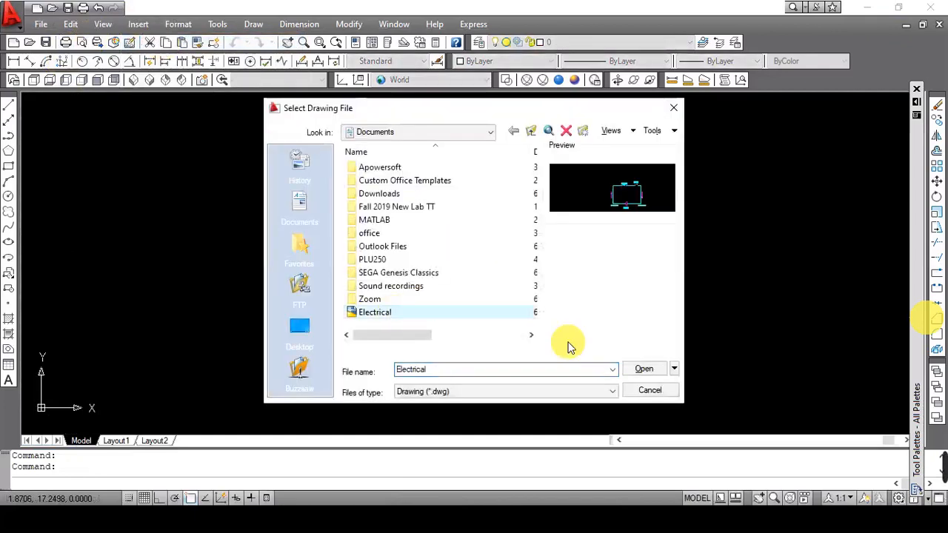
click(639, 370)
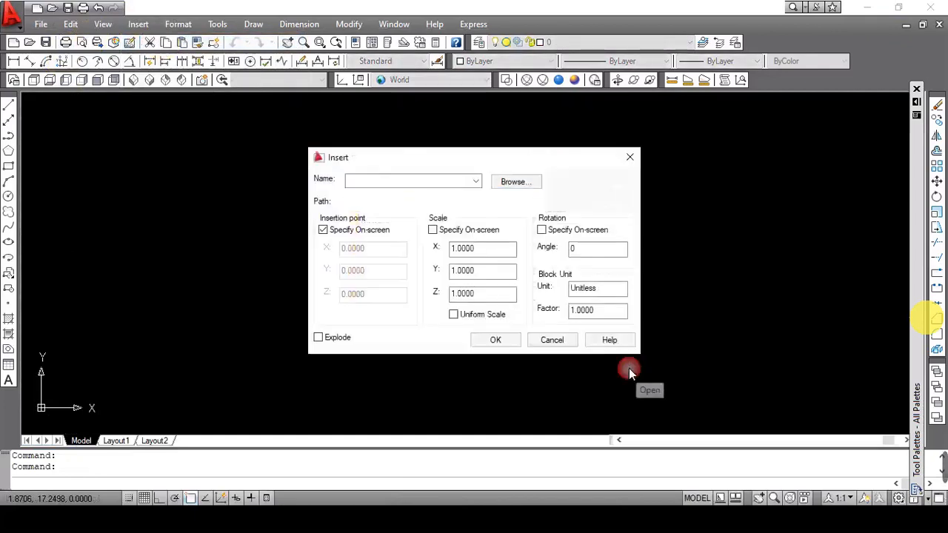
Place the Electrical circuit block near the drawing's lower-left area and zoom to the drawing extents.
click(504, 342)
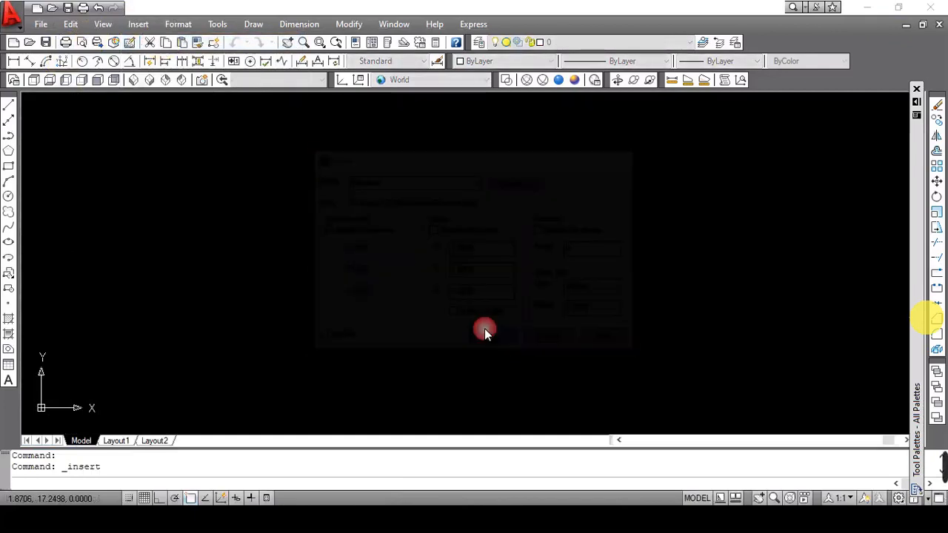
click(211, 352)
text(z)
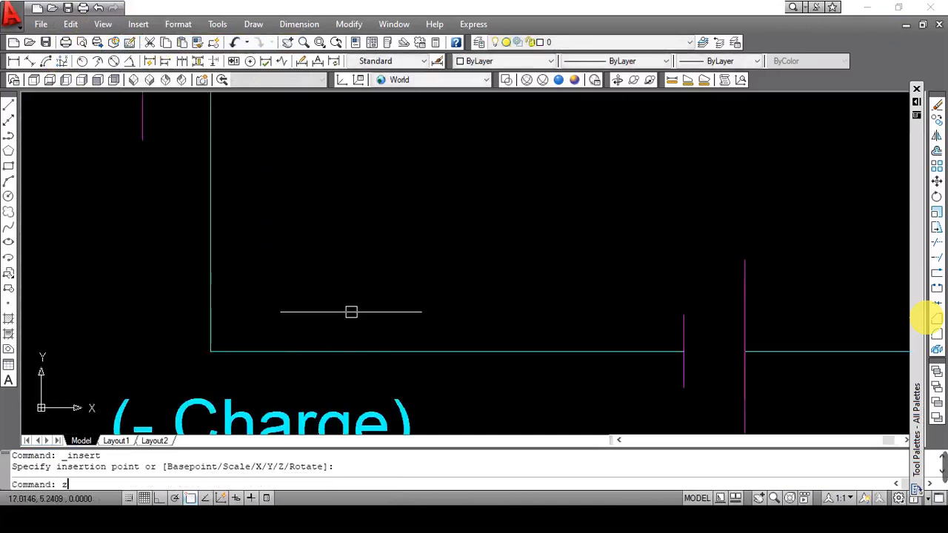
key(Return)
text(e)
key(Return)
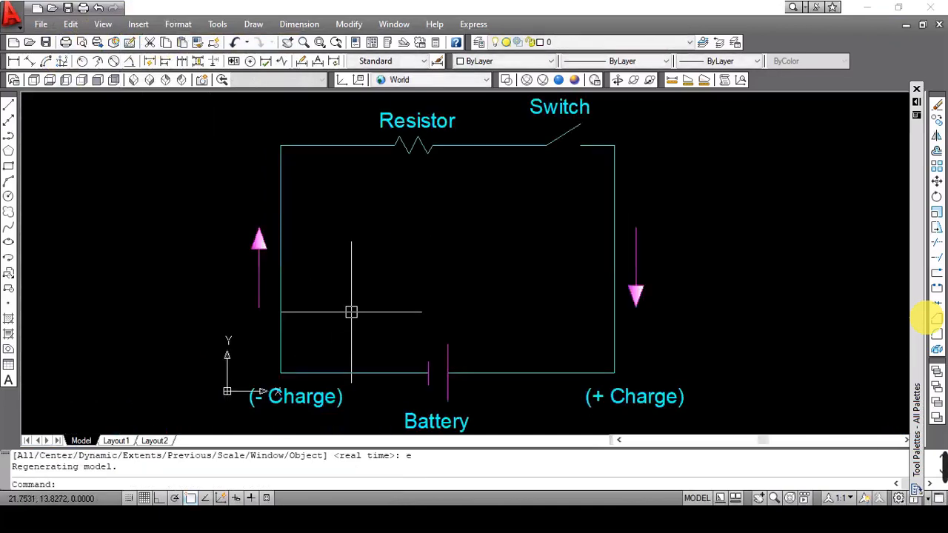
Return to the circuit drawing and start a Block (*.dwg) export named RST in Documents.
click(903, 27)
click(177, 440)
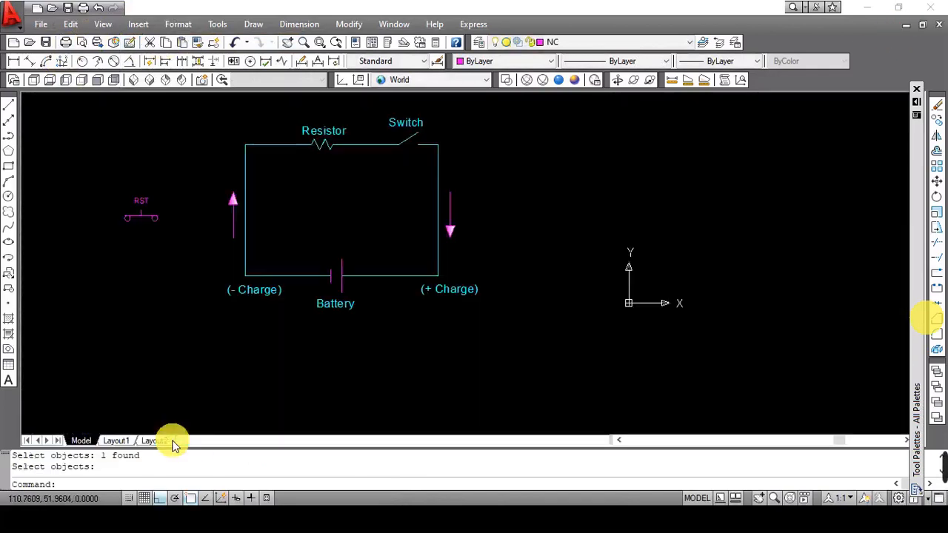
click(41, 24)
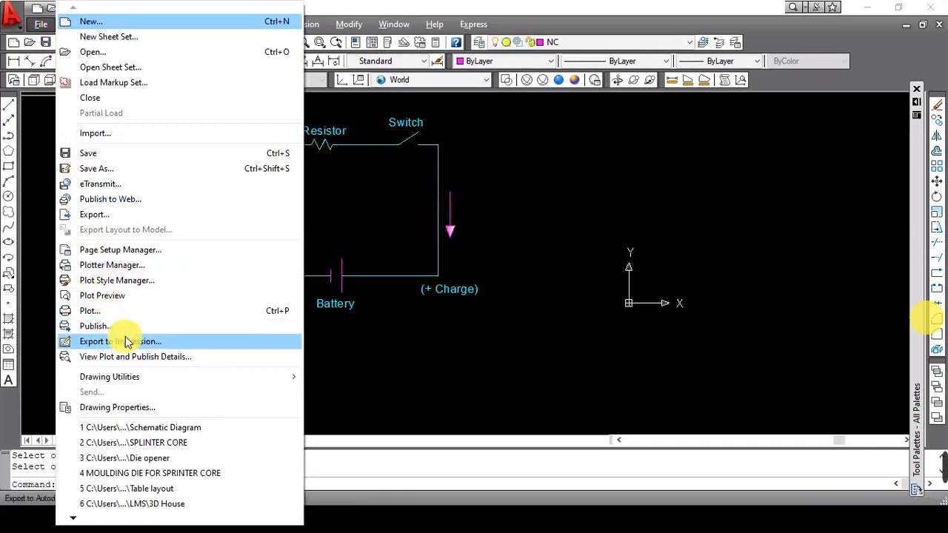
click(124, 213)
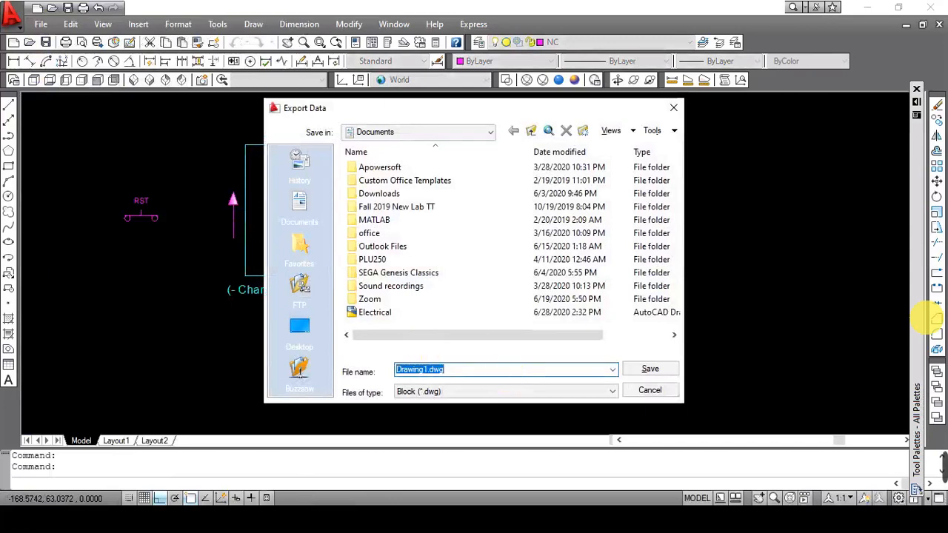
key(Return)
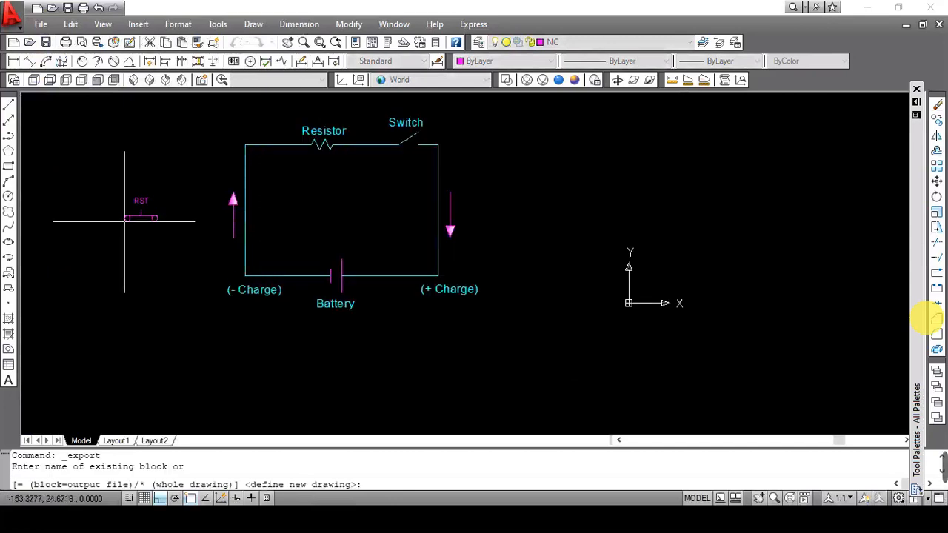
Define the exported block as a new drawing from the RST push-button symbol, using its horizontal bar's midpoint as the base point.
key(Return)
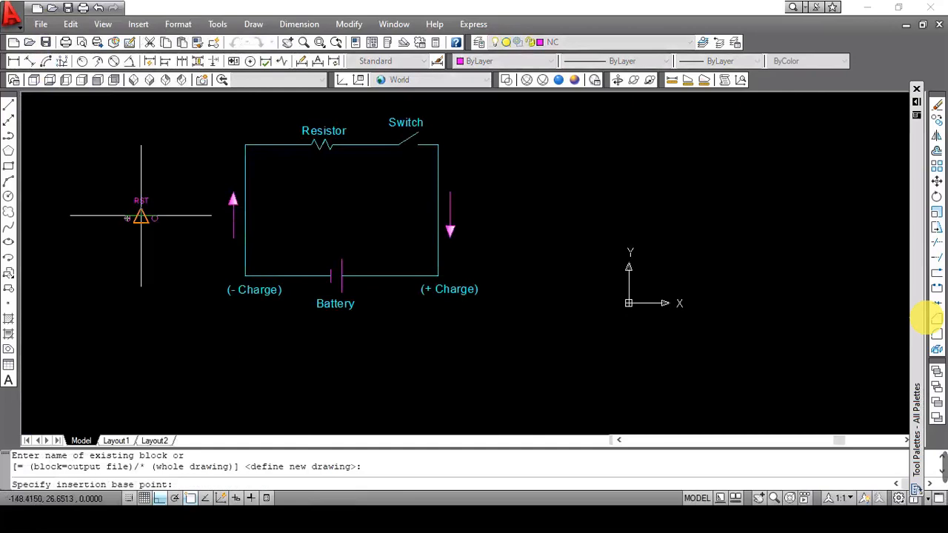
click(139, 216)
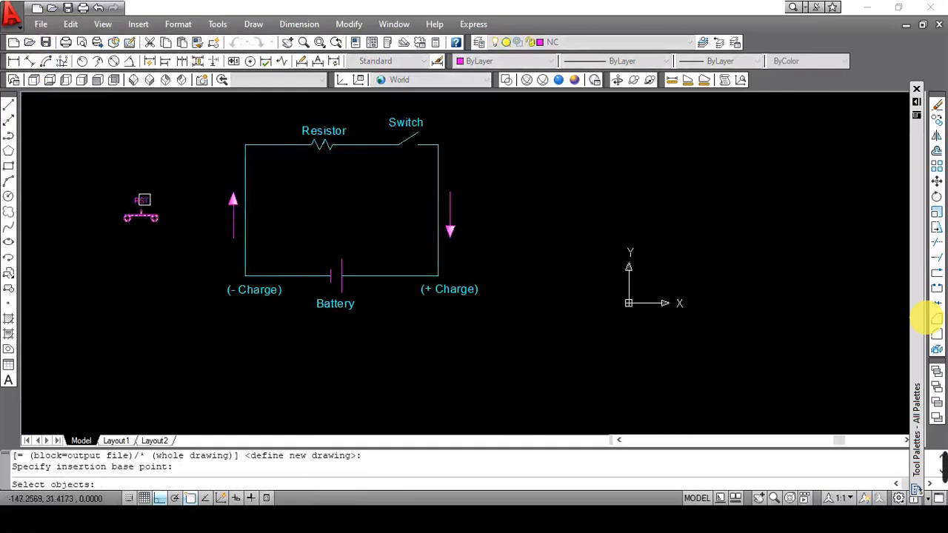
click(143, 200)
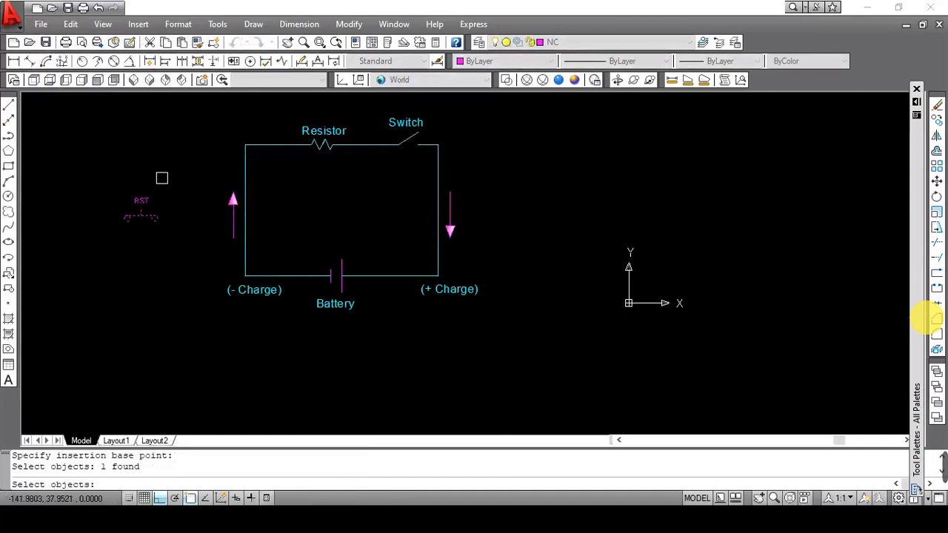
key(Return)
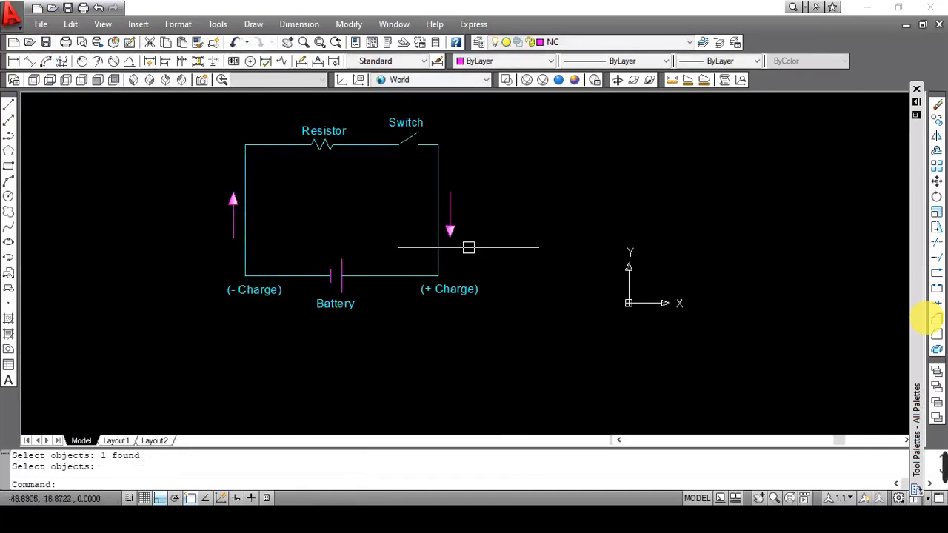
Try to insert the RST drawing file from Documents into the new drawing, and zoom to show the whole drawing.
click(906, 24)
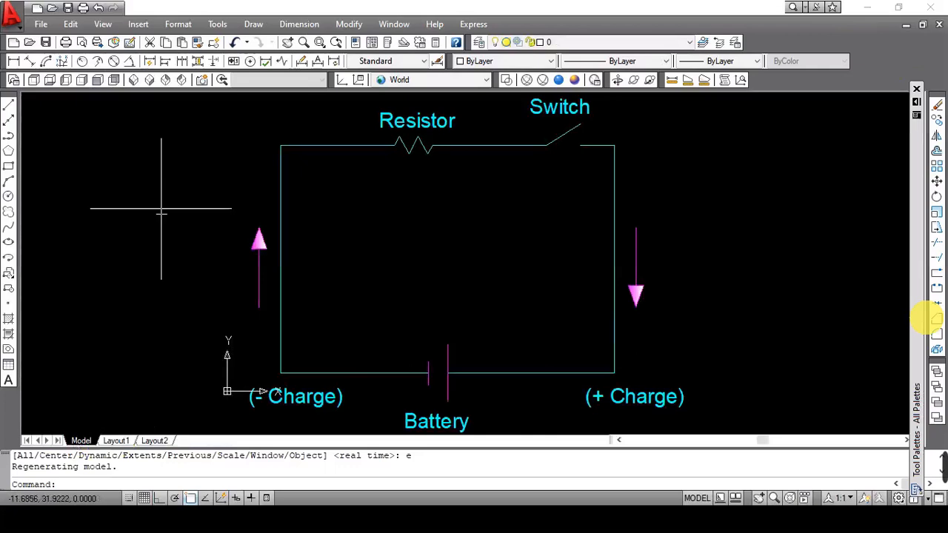
click(138, 24)
click(157, 43)
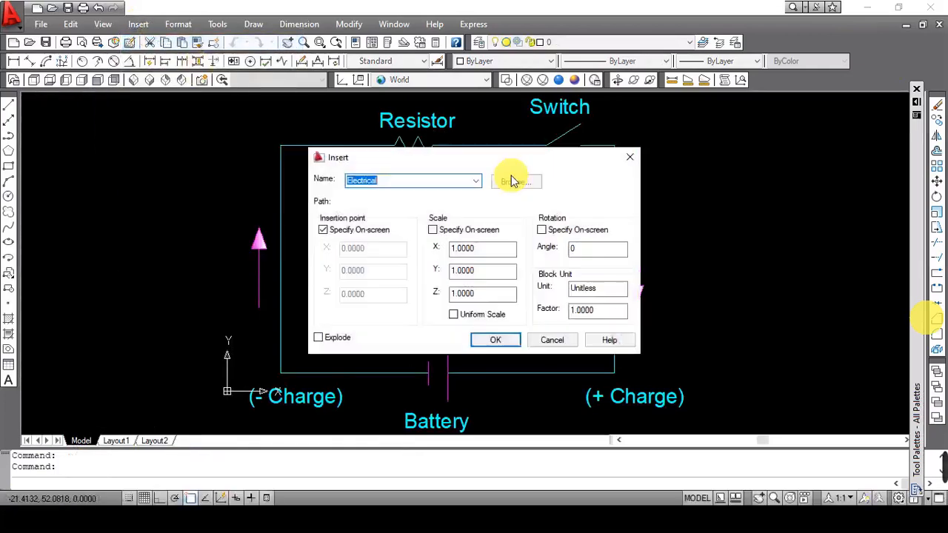
click(476, 183)
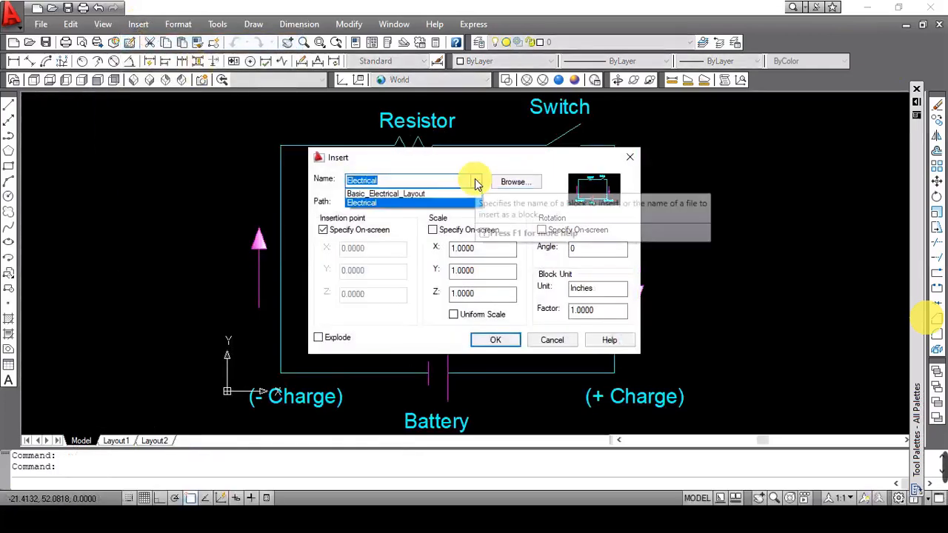
click(476, 182)
click(508, 184)
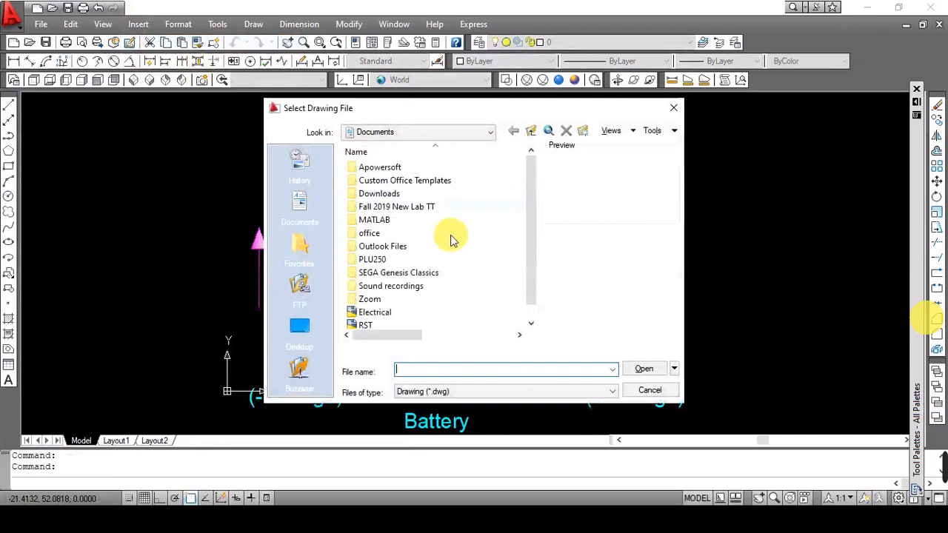
click(375, 327)
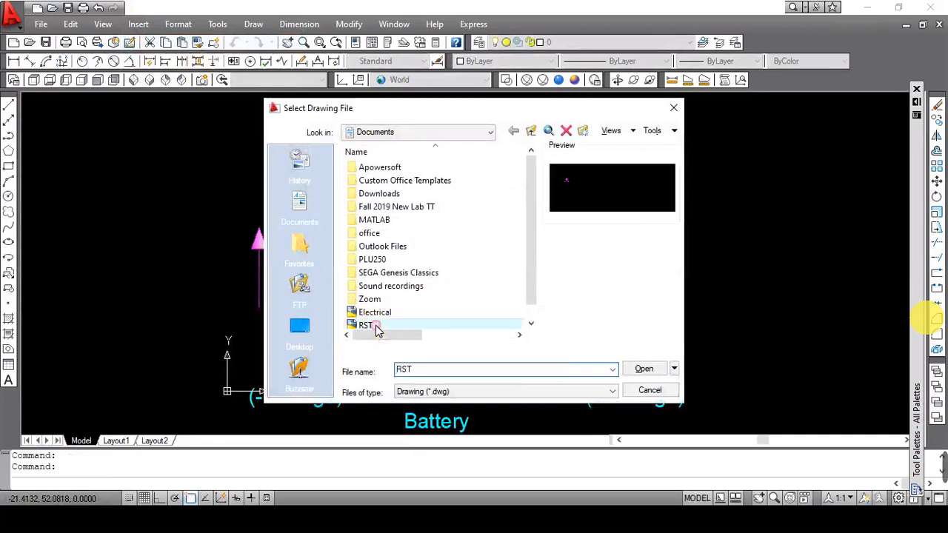
click(646, 368)
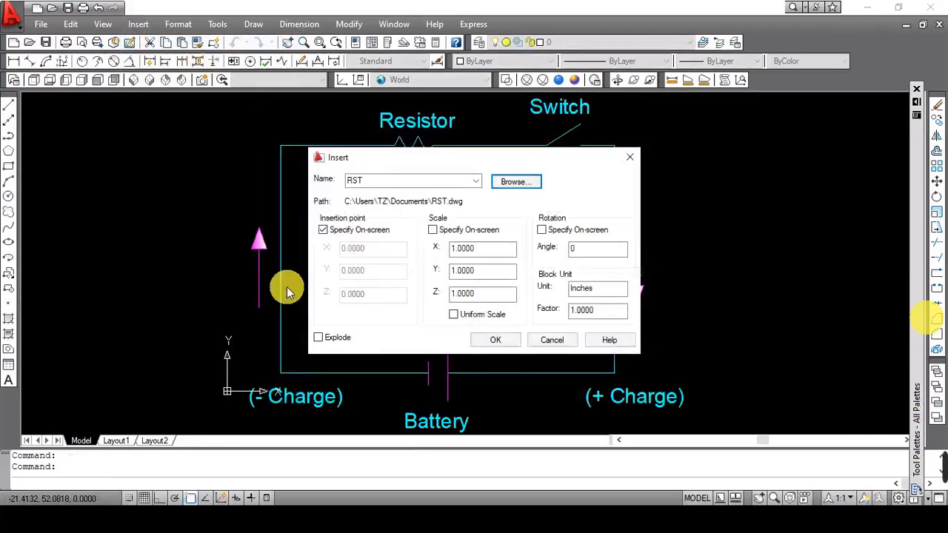
click(489, 339)
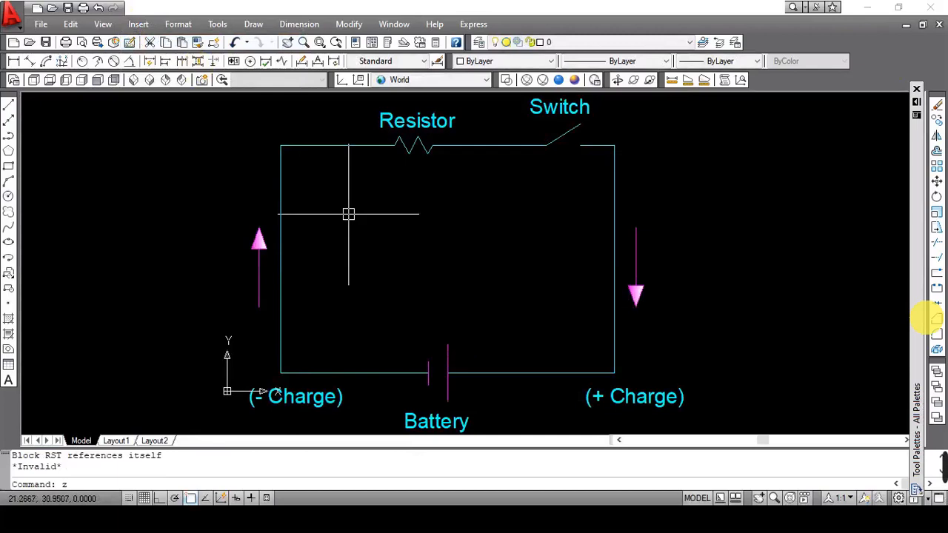
key(Return)
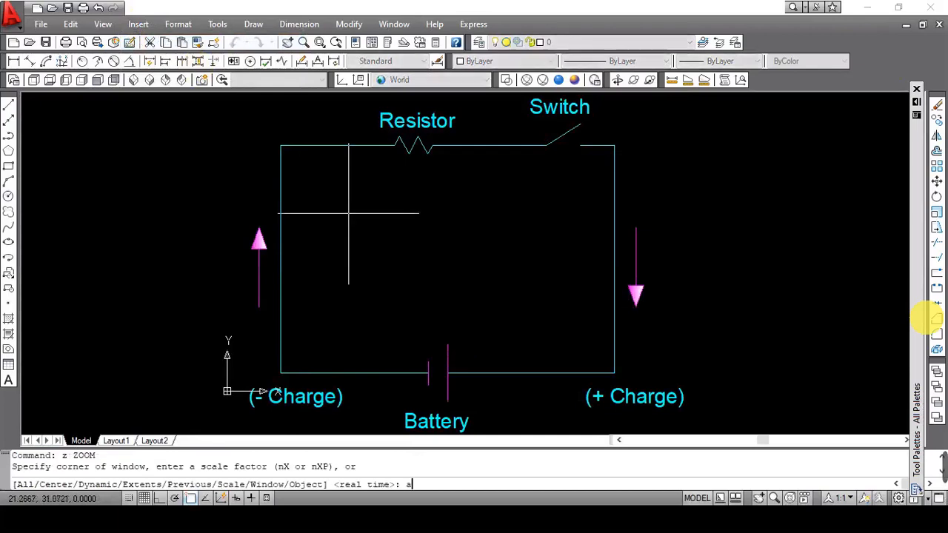
key(Return)
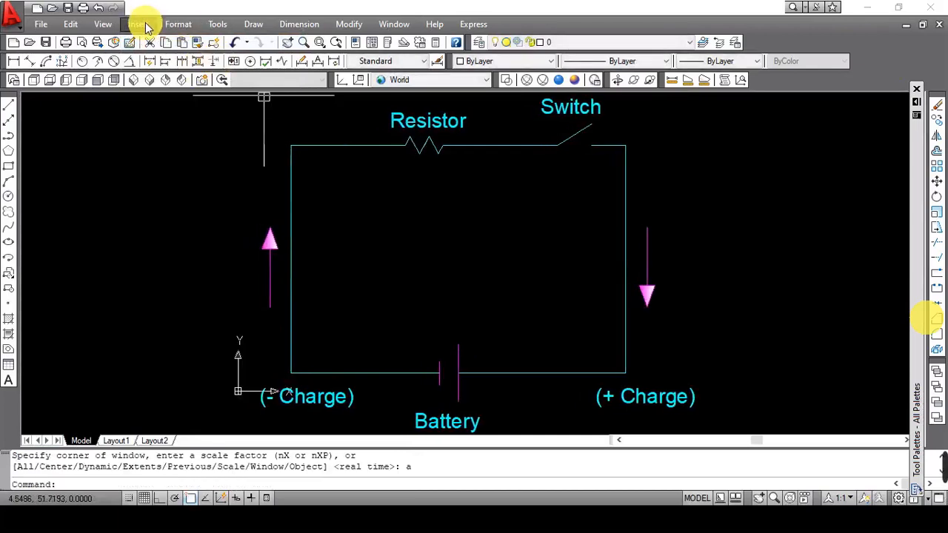
Try once more to insert RST.dwg from Documents as a block.
click(142, 26)
click(164, 44)
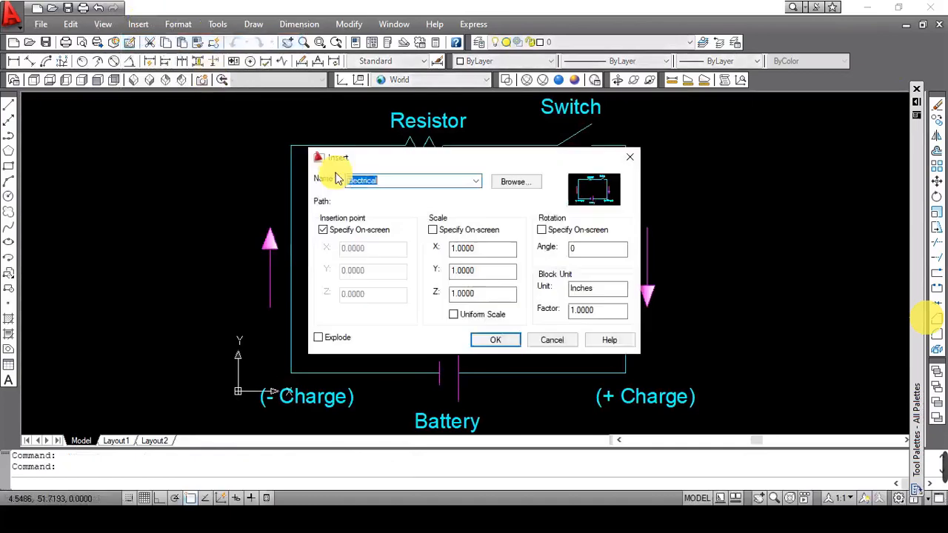
click(527, 182)
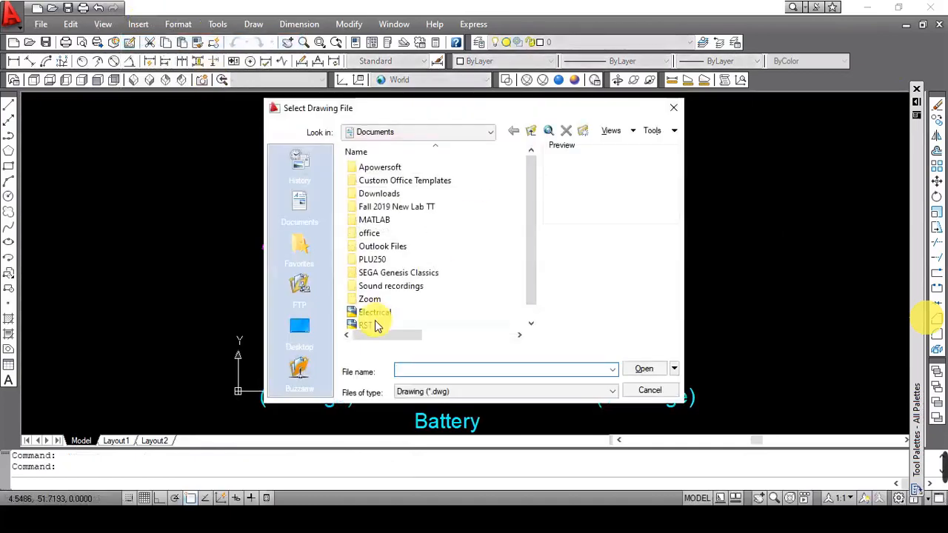
click(371, 313)
click(654, 377)
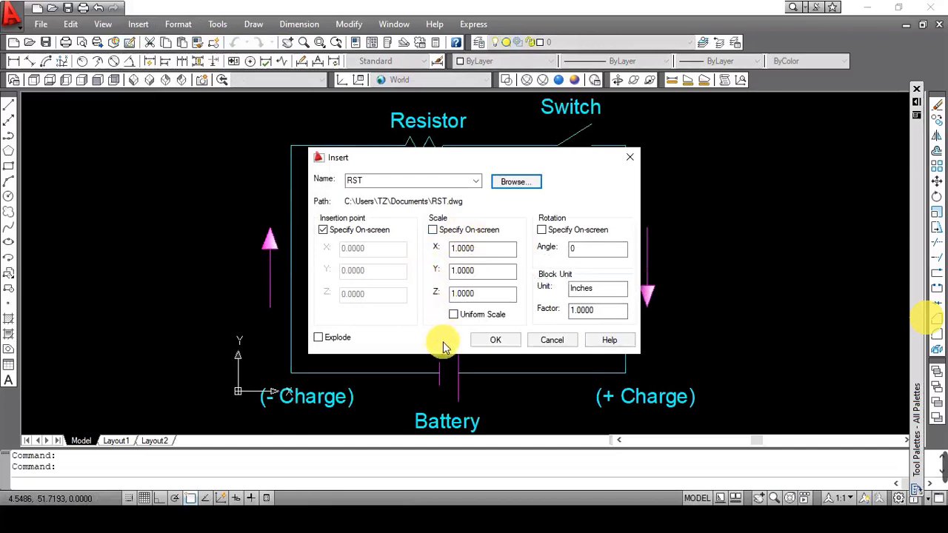
click(492, 339)
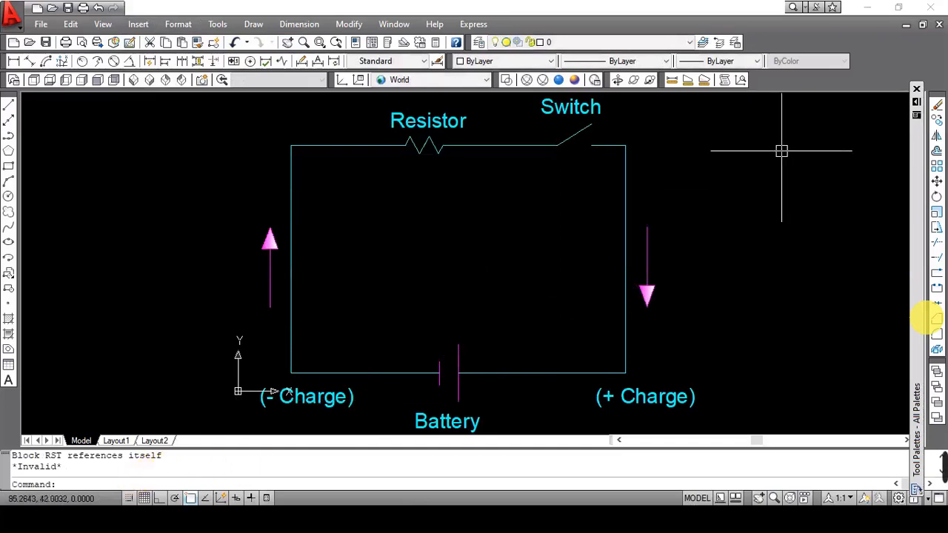
Return to the circuit drawing and undo the export of the RST symbol.
click(909, 29)
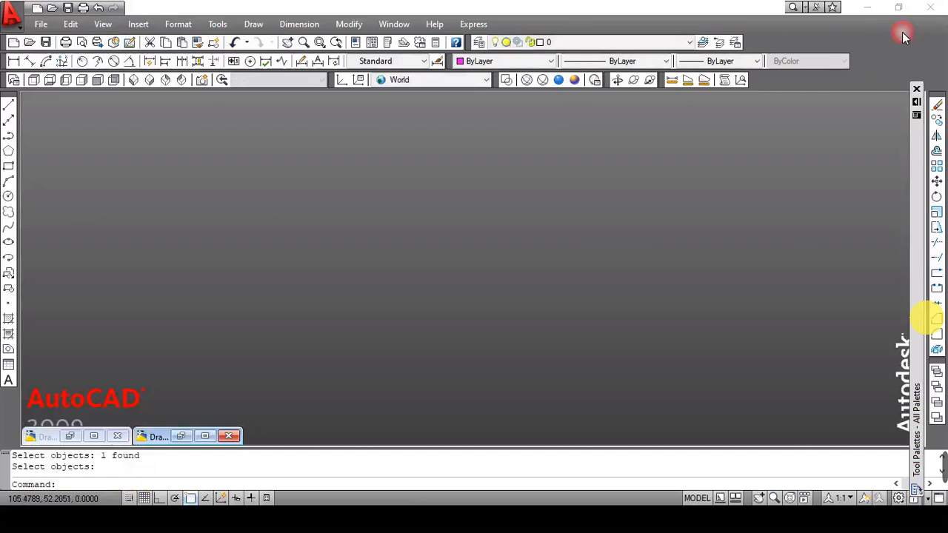
click(181, 438)
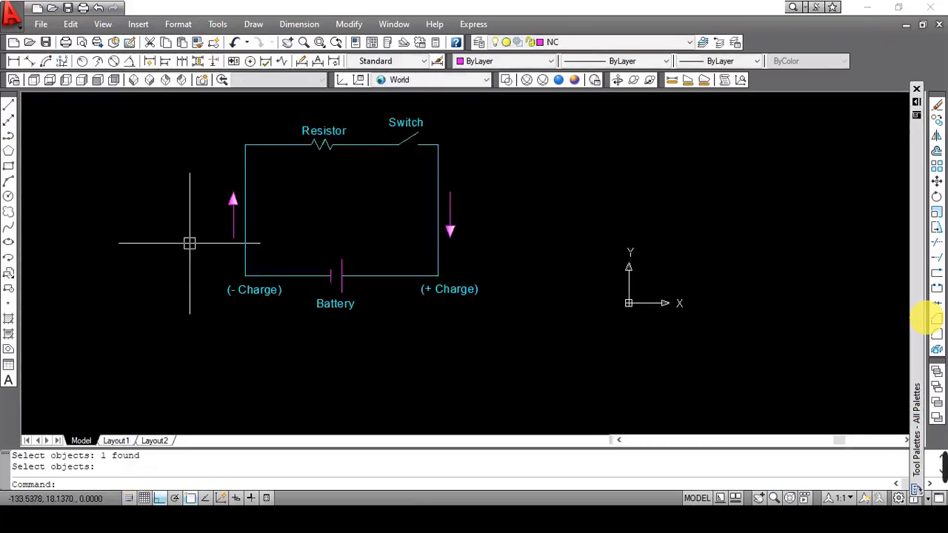
key(ctrl+z)
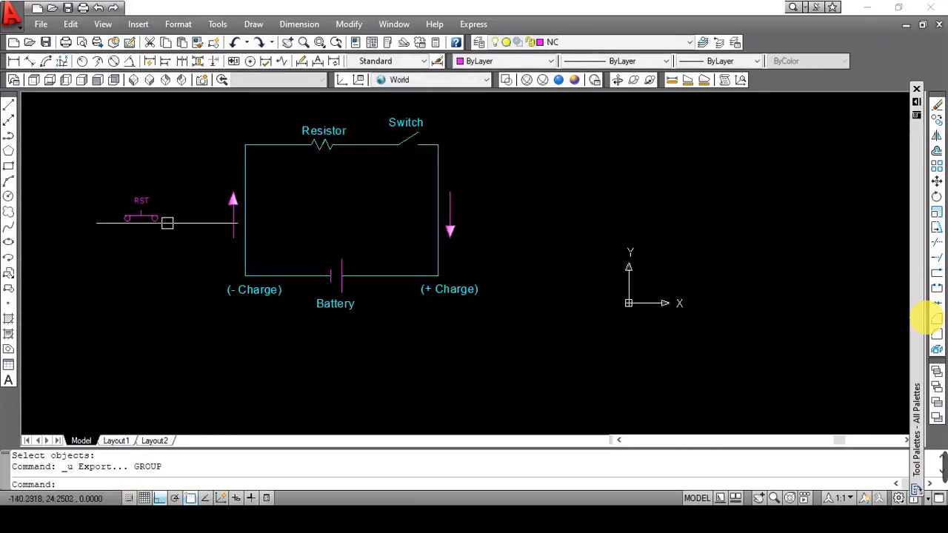
click(45, 25)
click(77, 211)
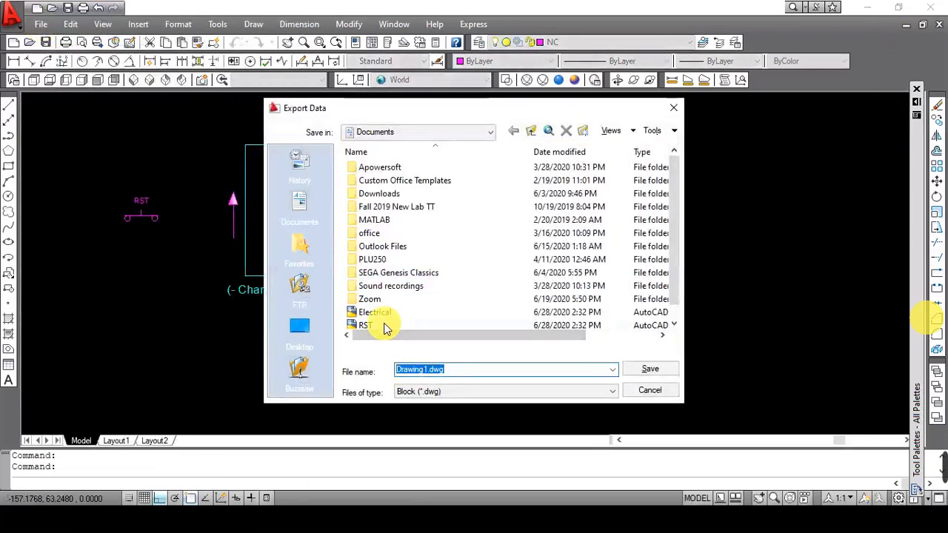
click(649, 391)
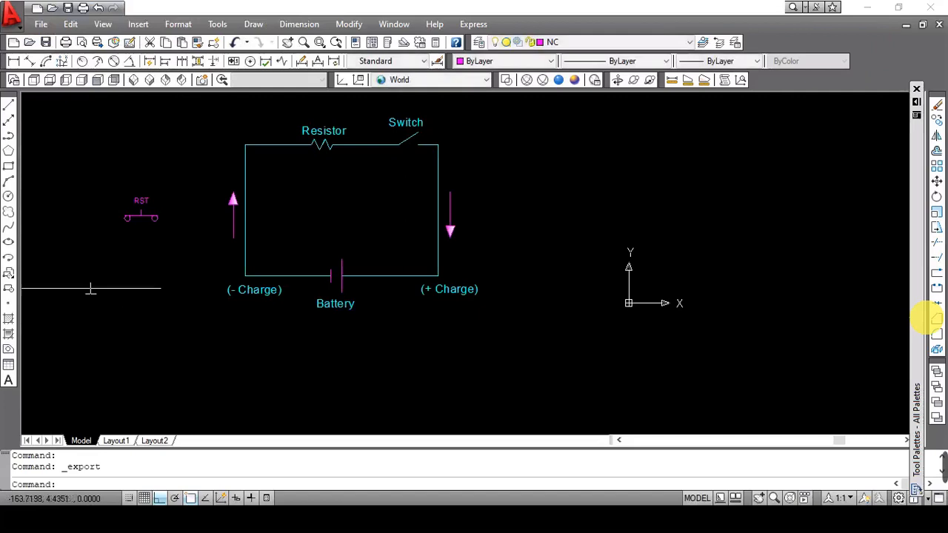
Open the RST symbol's block definition in the Block Editor, previewing the other listed blocks first, and close the editor without changes.
double_click(133, 217)
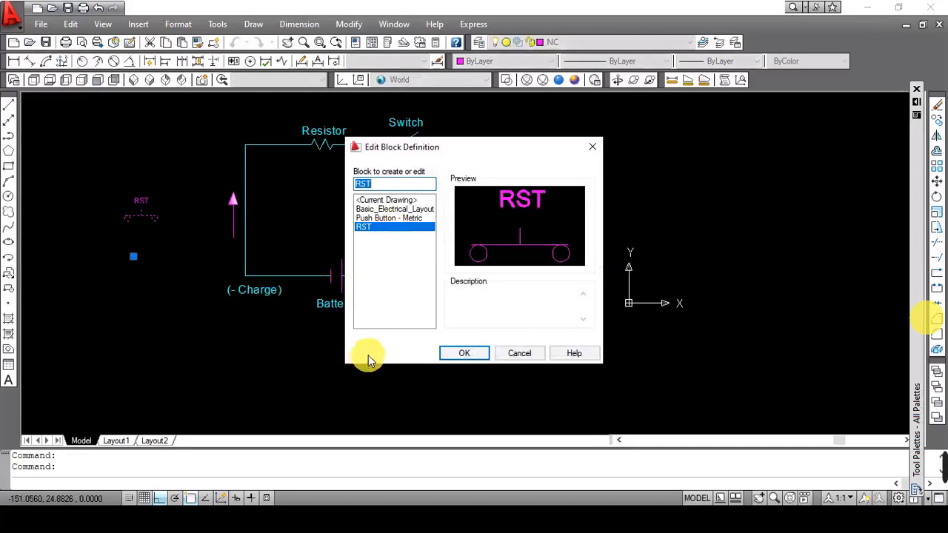
click(388, 218)
click(385, 209)
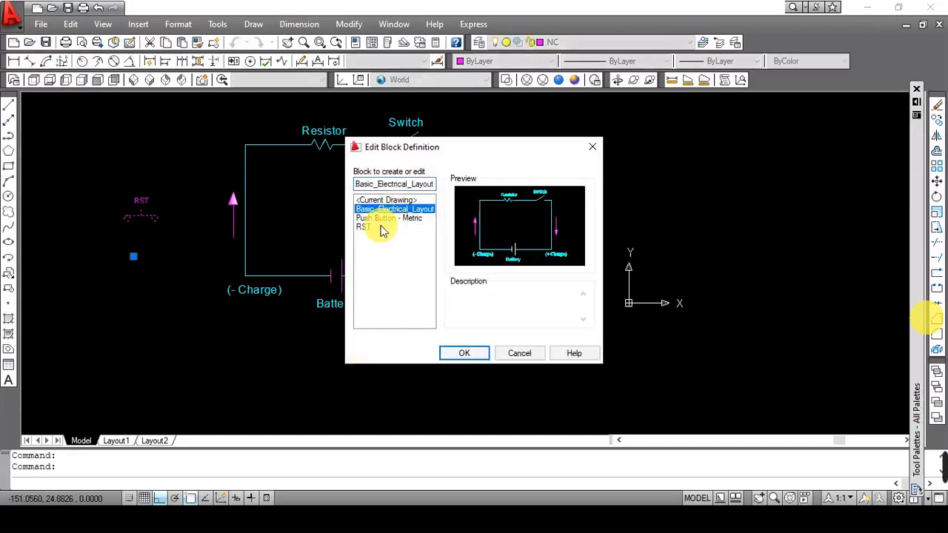
click(381, 228)
click(475, 356)
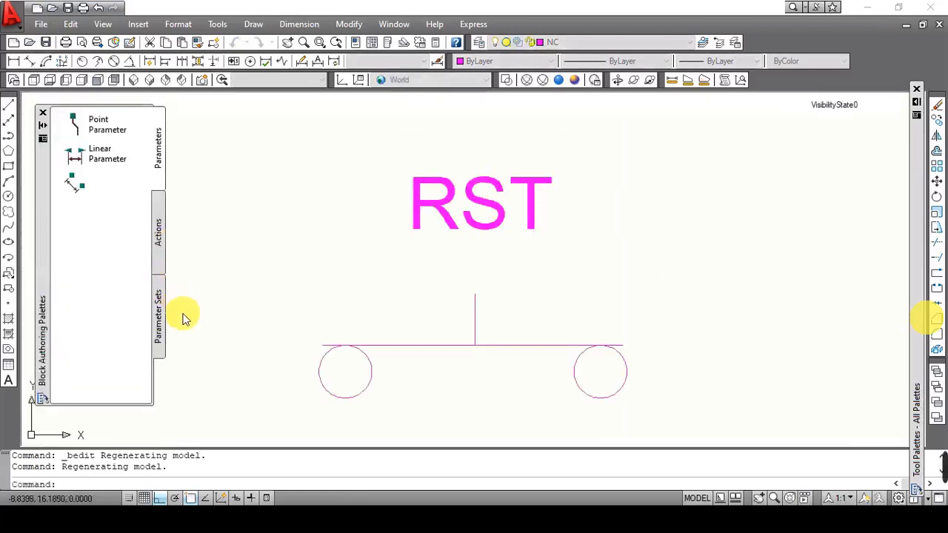
click(43, 114)
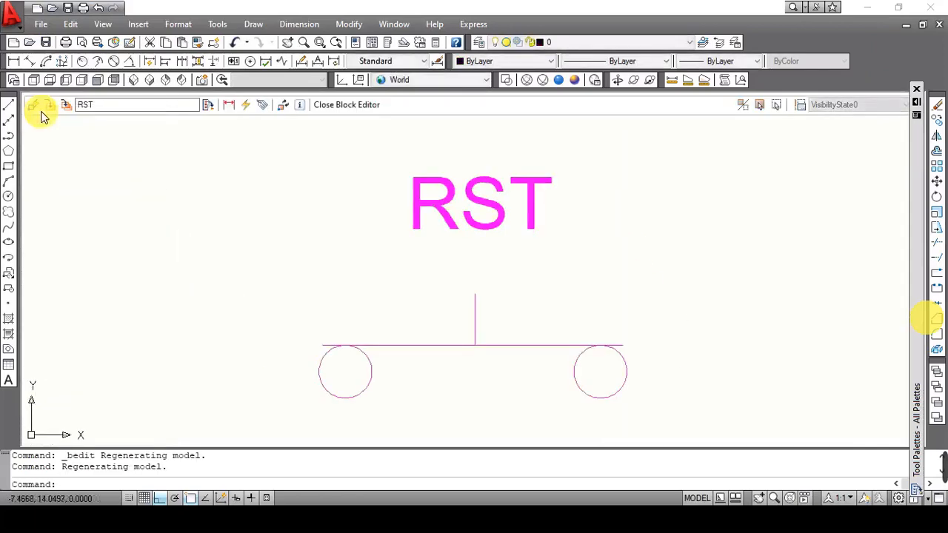
click(346, 105)
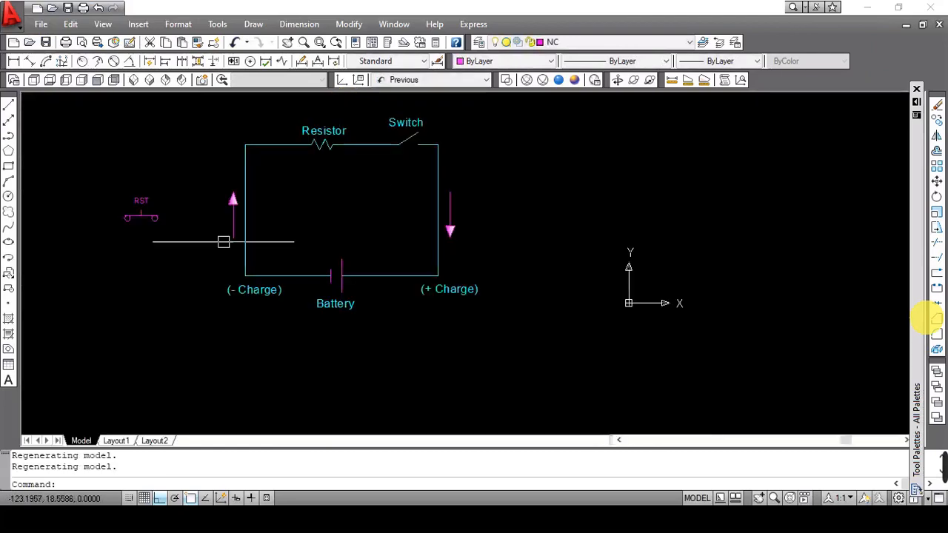
Export to a block drawing named NC_RST in Documents, keeping the Block (*.dwg) file type.
click(156, 213)
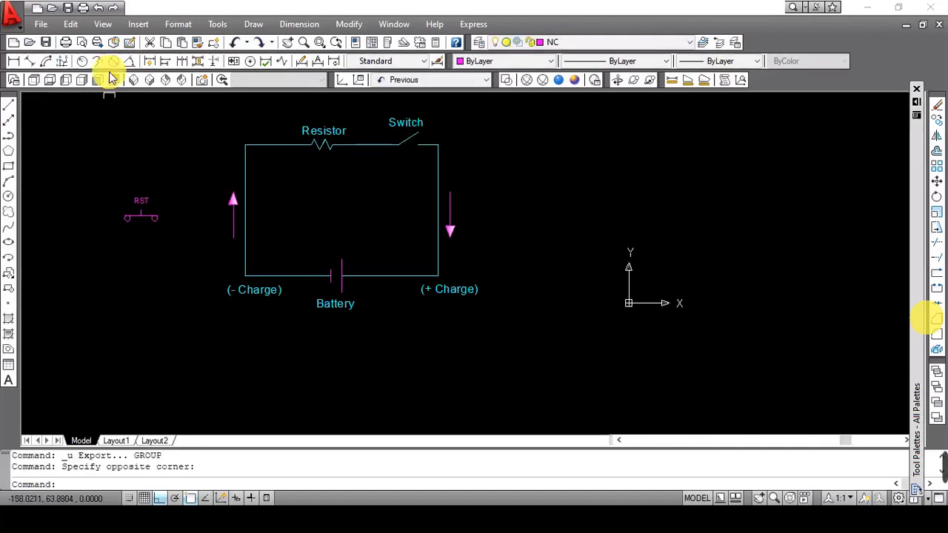
click(43, 25)
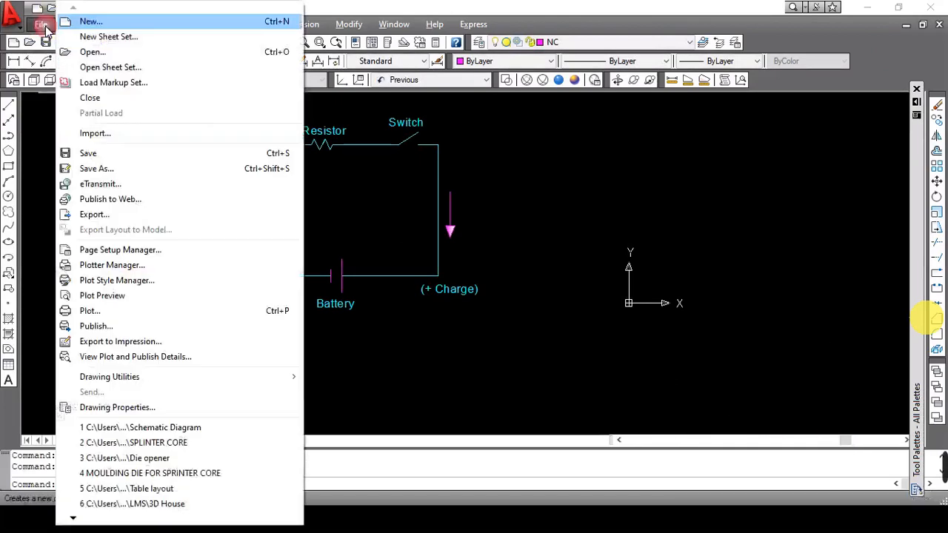
click(94, 214)
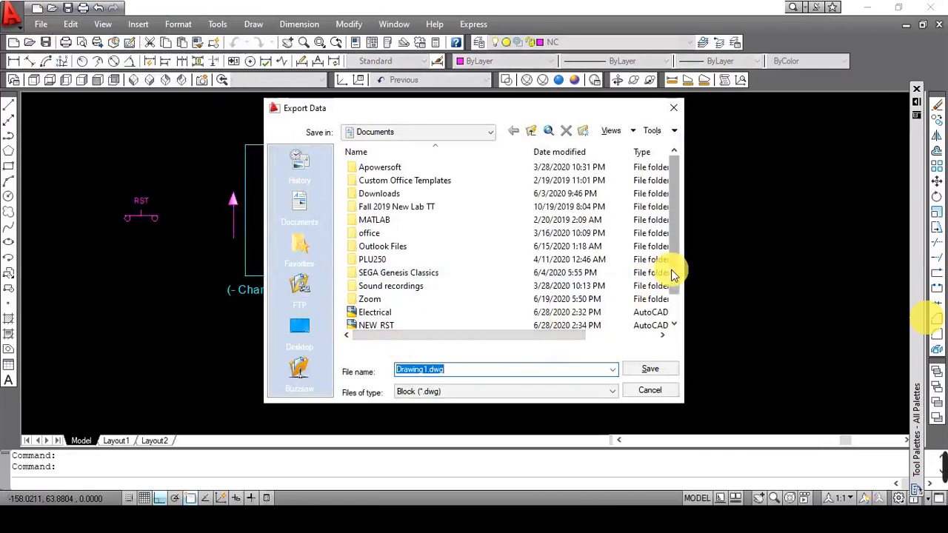
drag(674, 273, 673, 296)
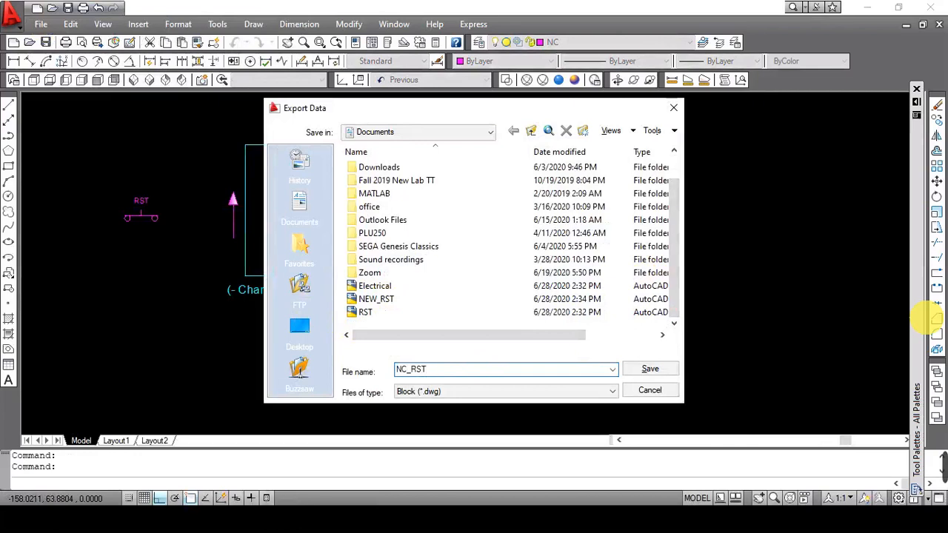
click(581, 392)
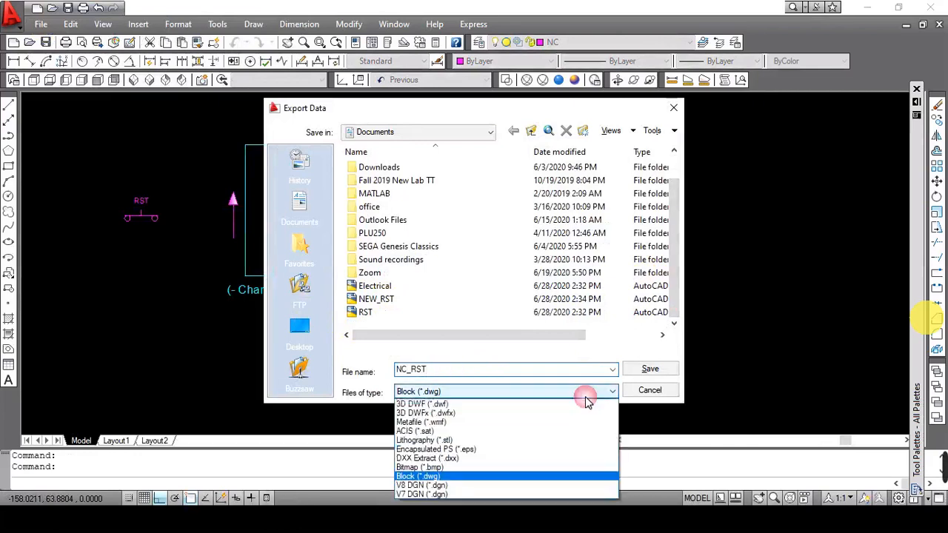
click(585, 399)
click(665, 369)
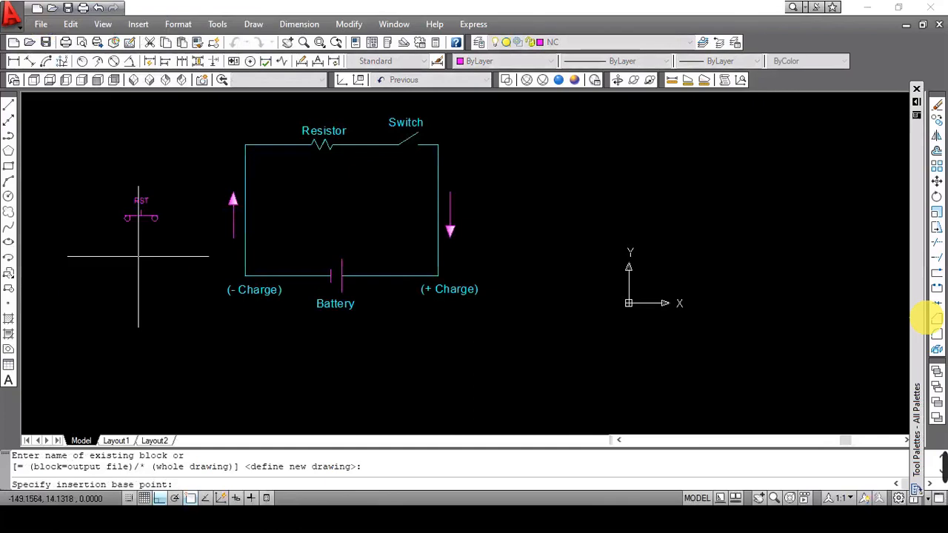
Define the exported drawing from the RST push-button symbol, using a base point just below the symbol.
click(124, 220)
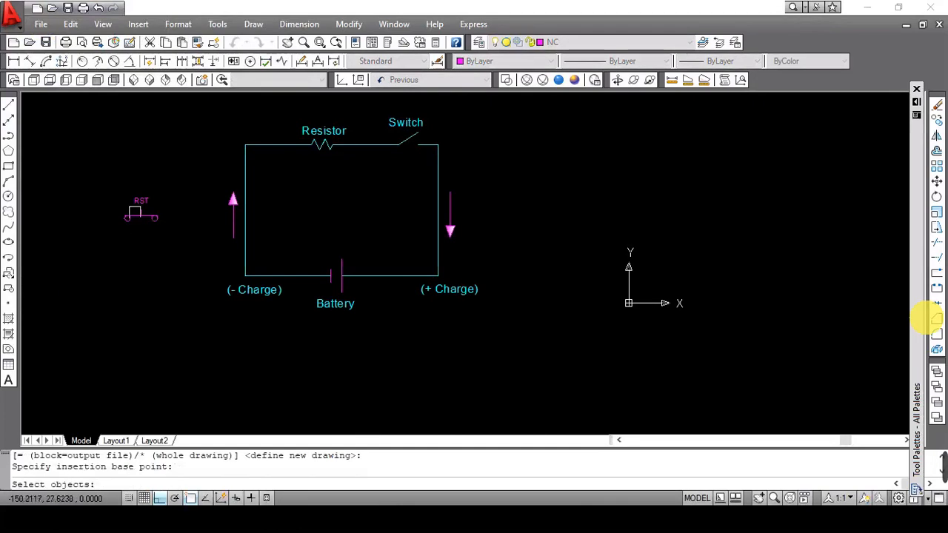
click(102, 259)
key(Return)
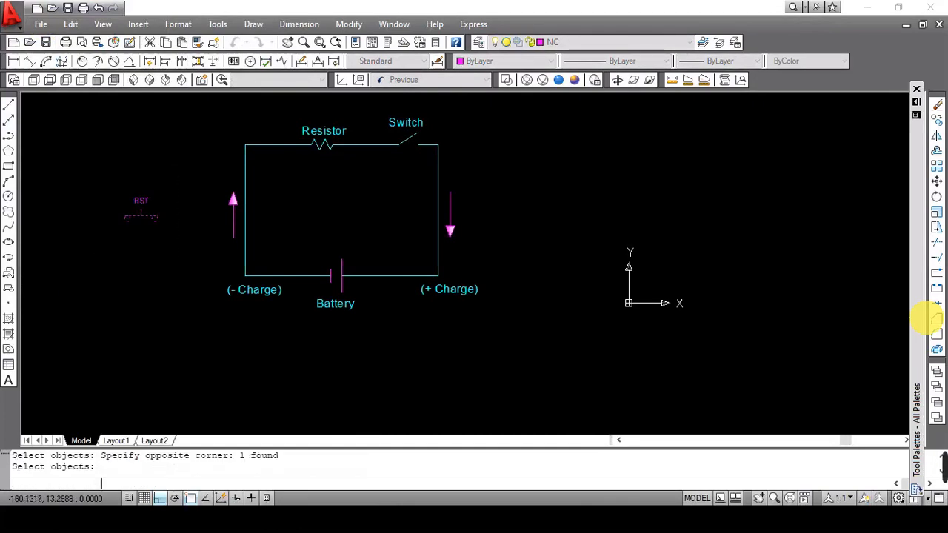
Switch to the new drawing and insert NC_RST.dwg from Documents as a block, placing the symbol to the left of the circuit.
click(906, 25)
click(75, 436)
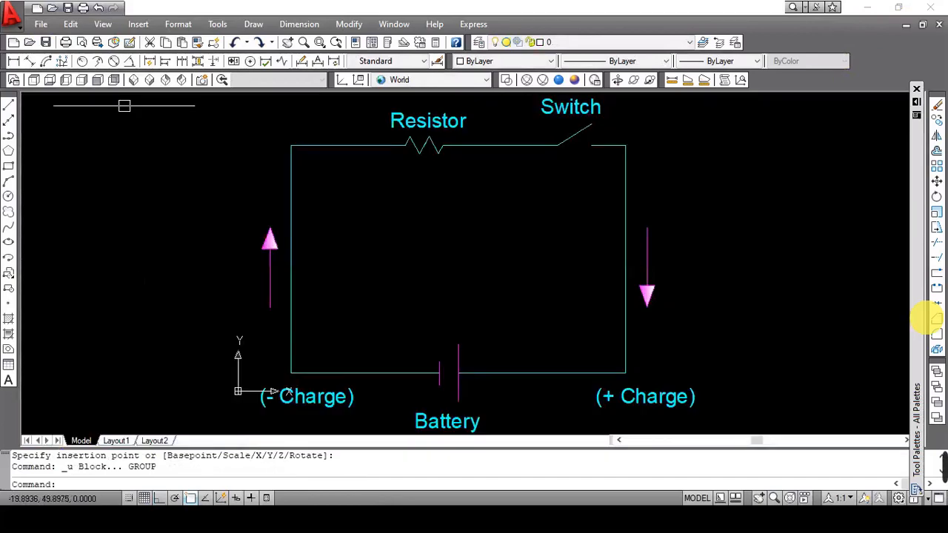
click(138, 23)
click(158, 42)
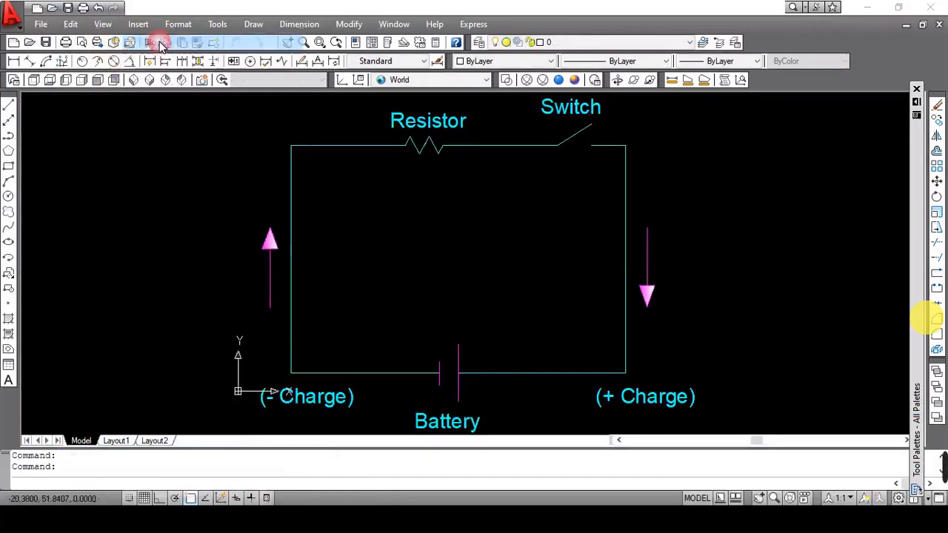
click(510, 185)
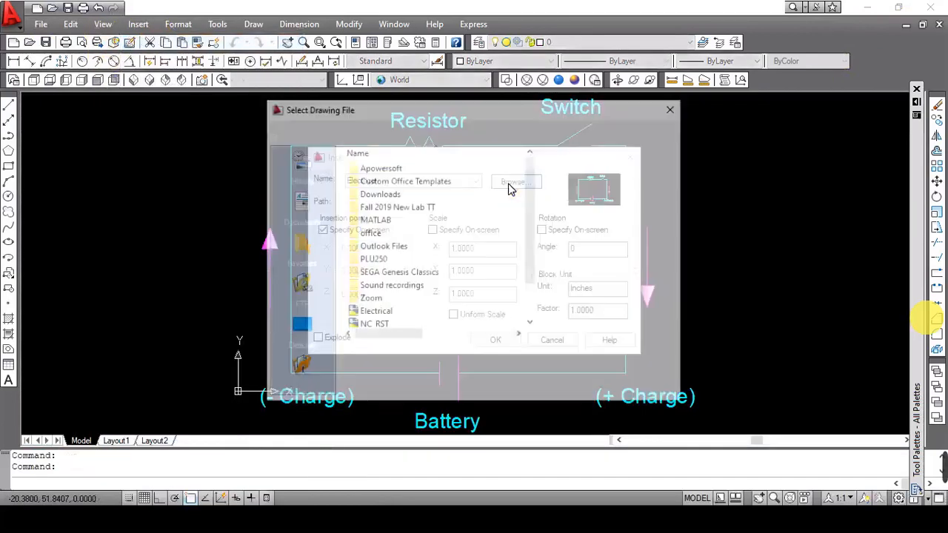
scroll(535, 292, down, 1)
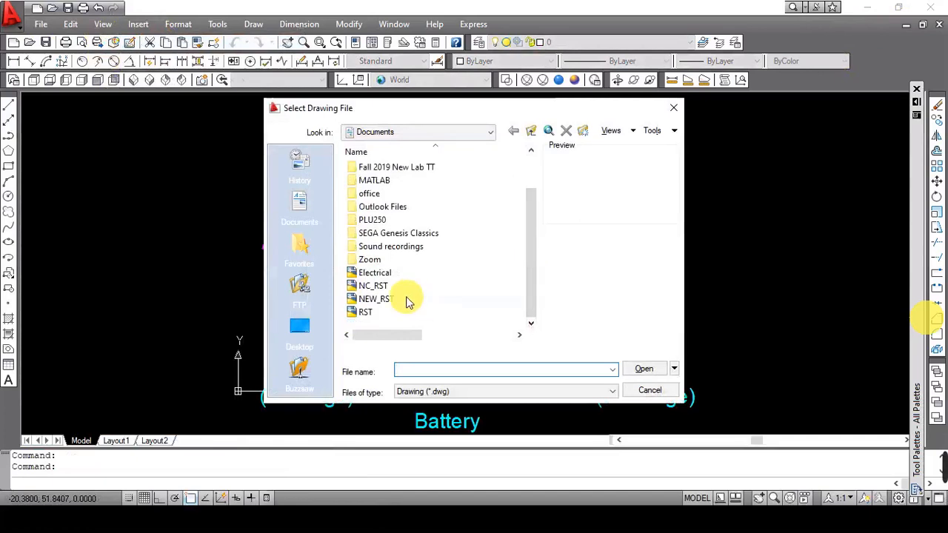
click(385, 286)
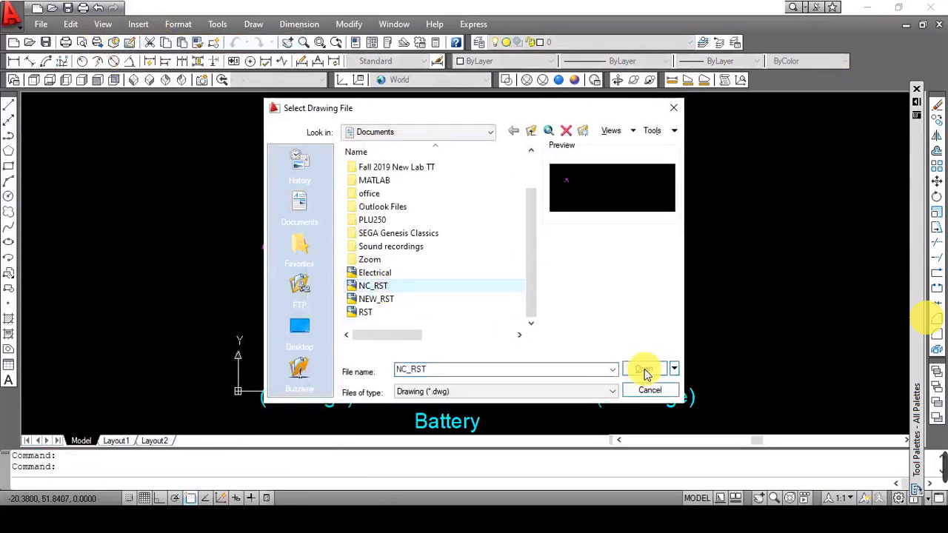
click(645, 369)
click(499, 338)
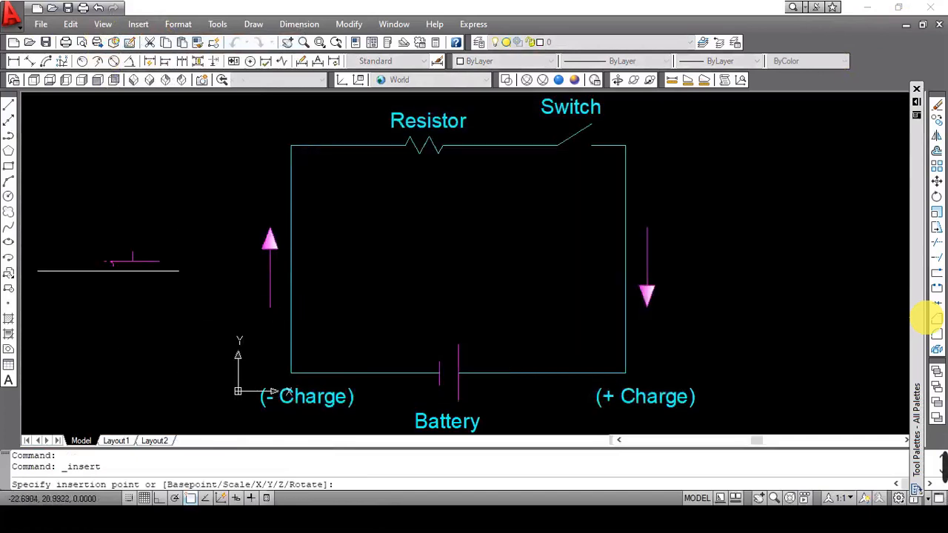
click(126, 311)
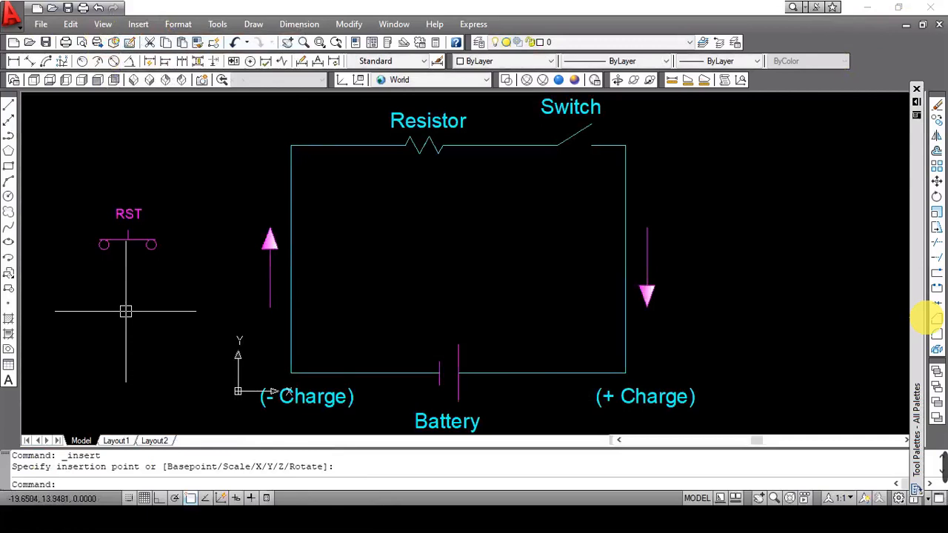
key(Escape)
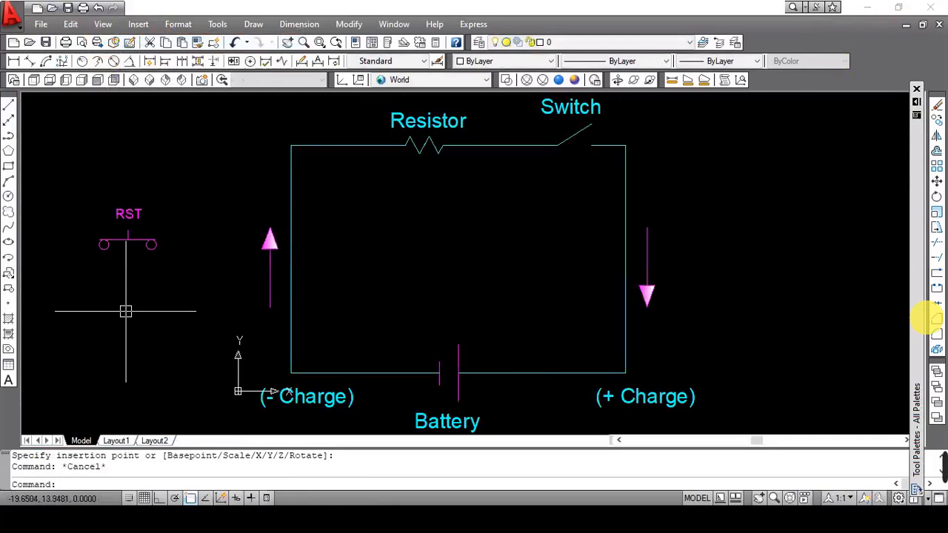